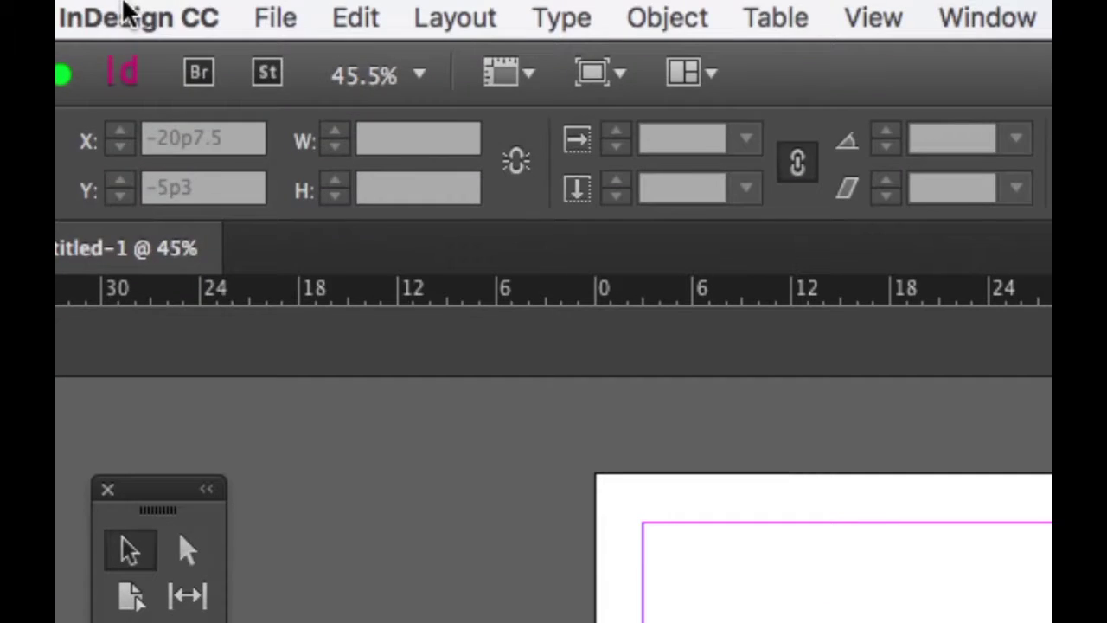
pyautogui.click(126, 7)
pyautogui.moveTo(143, 42)
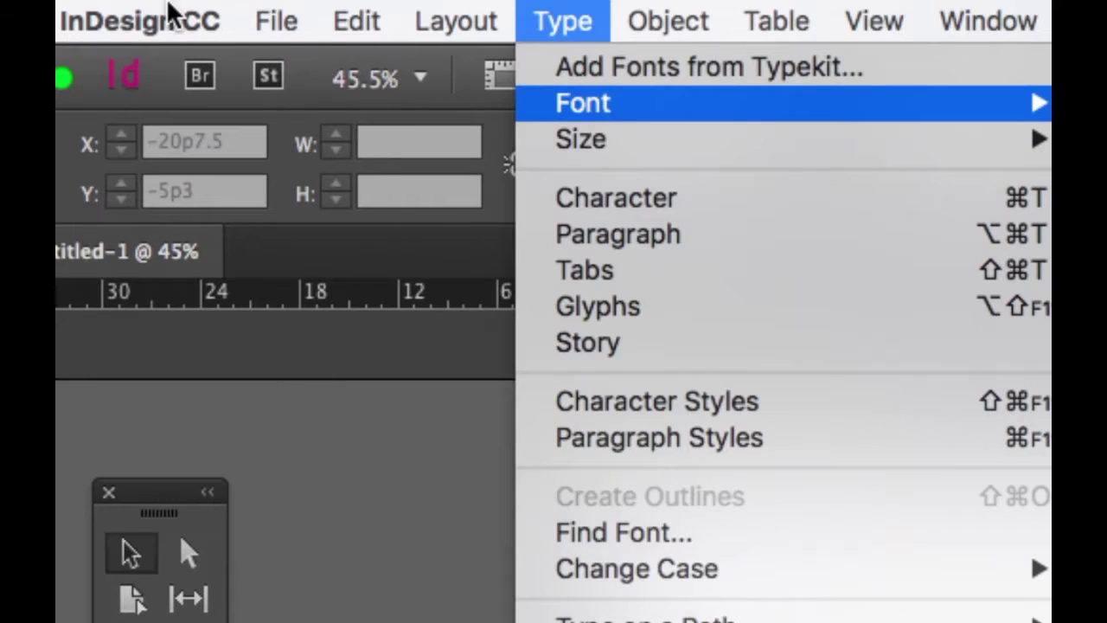
pyautogui.click(173, 19)
pyautogui.click(180, 29)
pyautogui.click(181, 39)
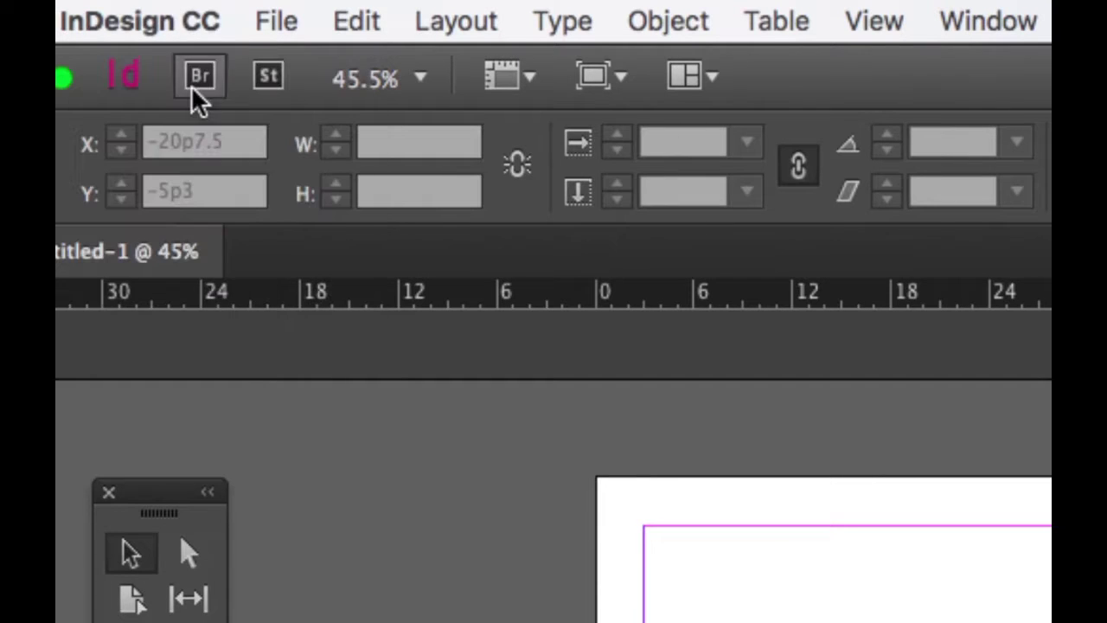
# Set the interface color theme to Dark in the Interface preferences and apply it
pyautogui.click(163, 13)
pyautogui.moveTo(191, 104)
pyautogui.click(511, 139)
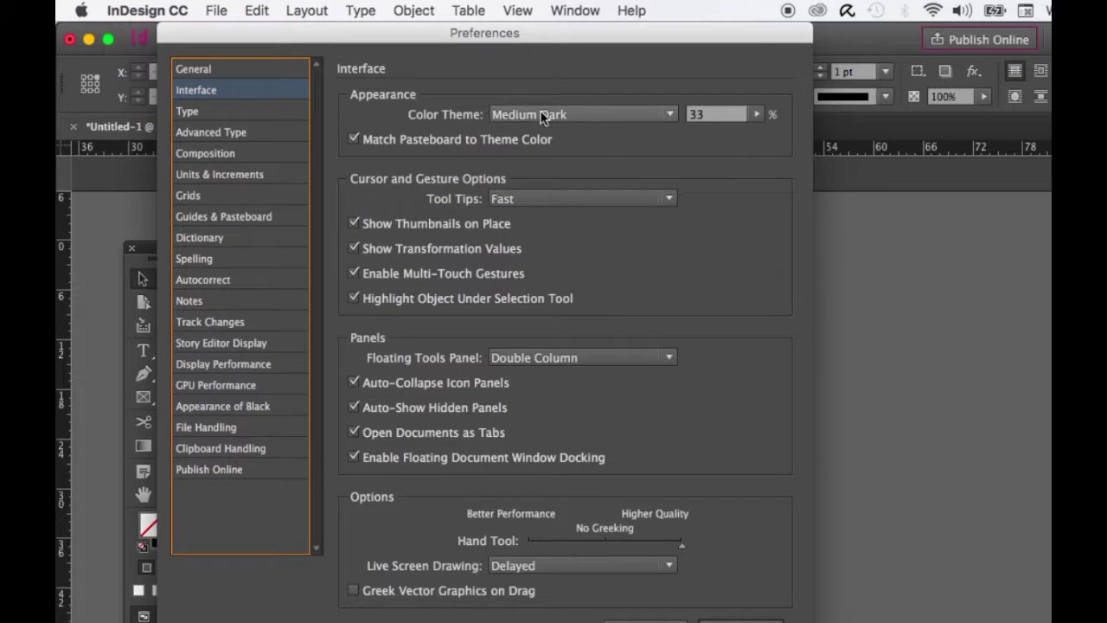
pyautogui.click(590, 116)
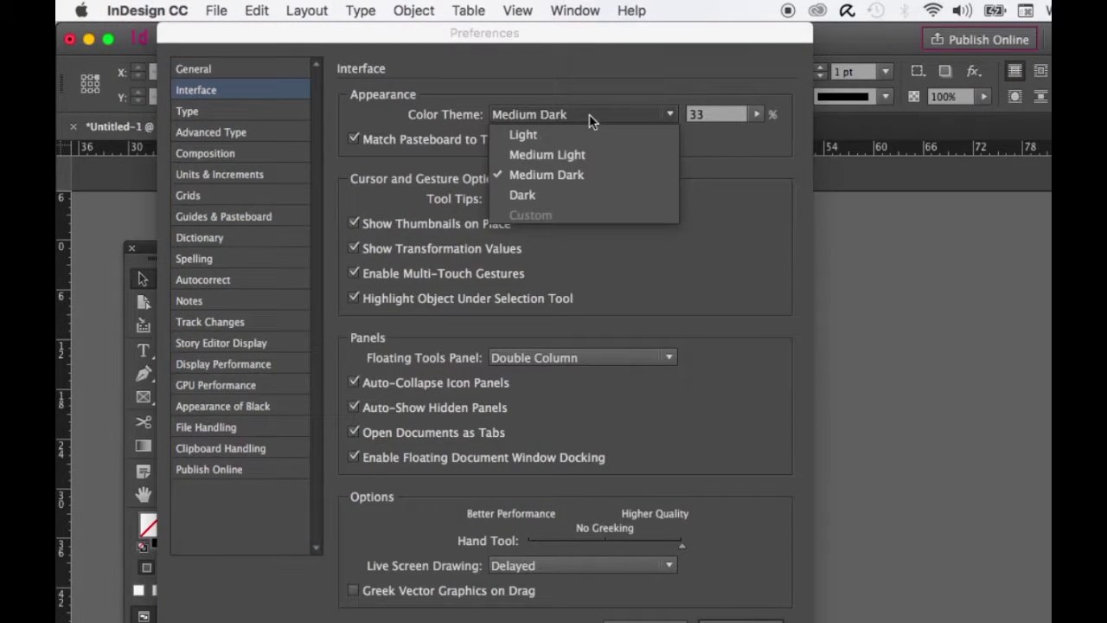
pyautogui.click(565, 156)
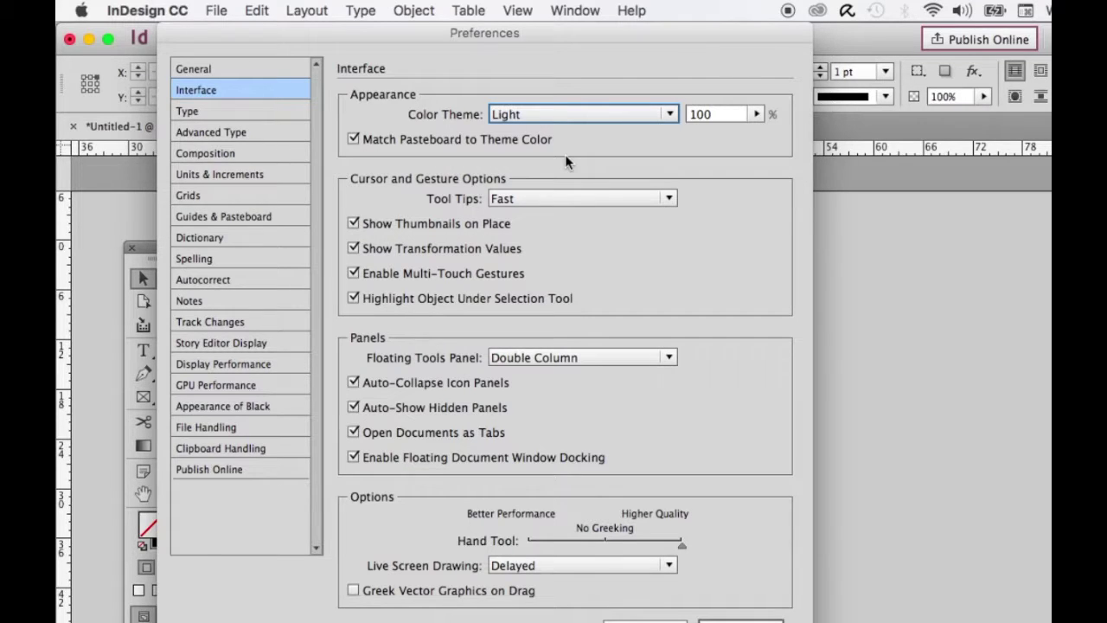
pyautogui.click(575, 113)
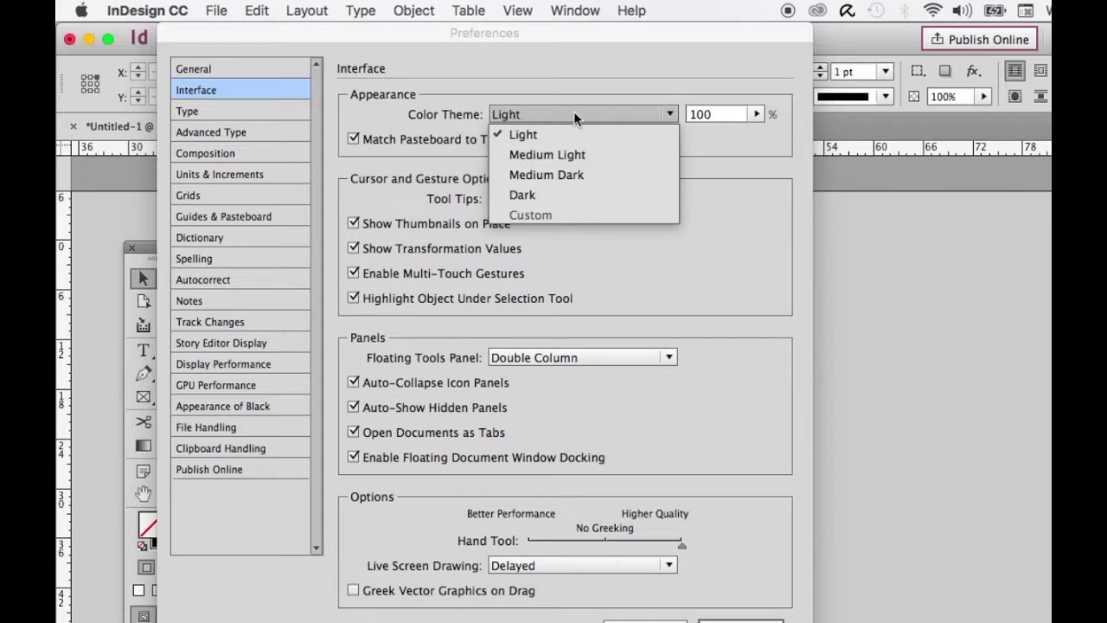
pyautogui.click(583, 218)
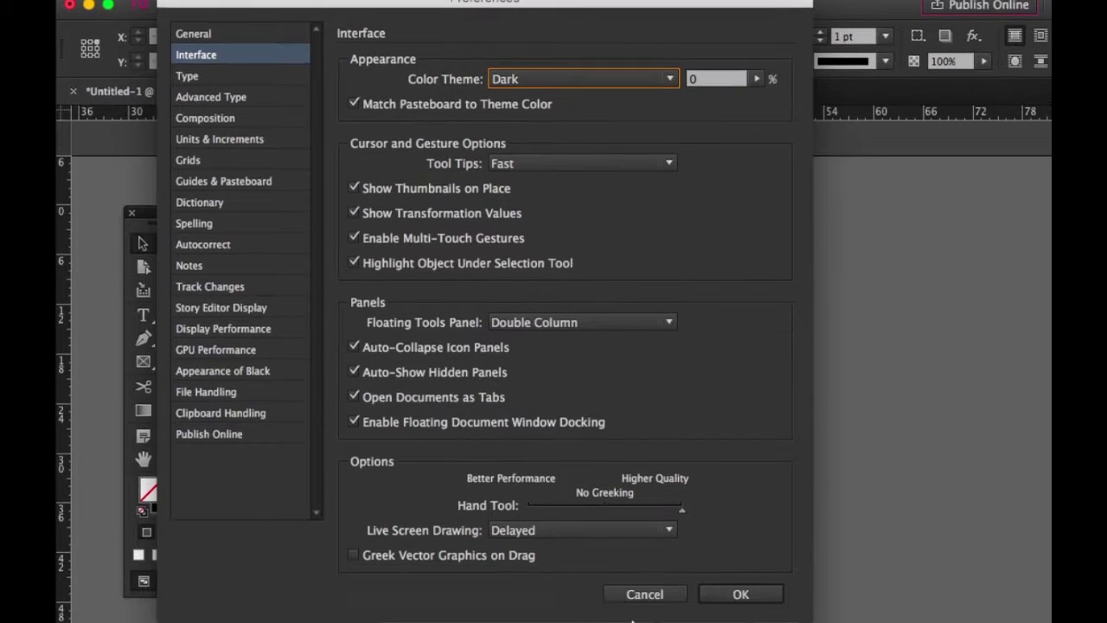
pyautogui.click(742, 582)
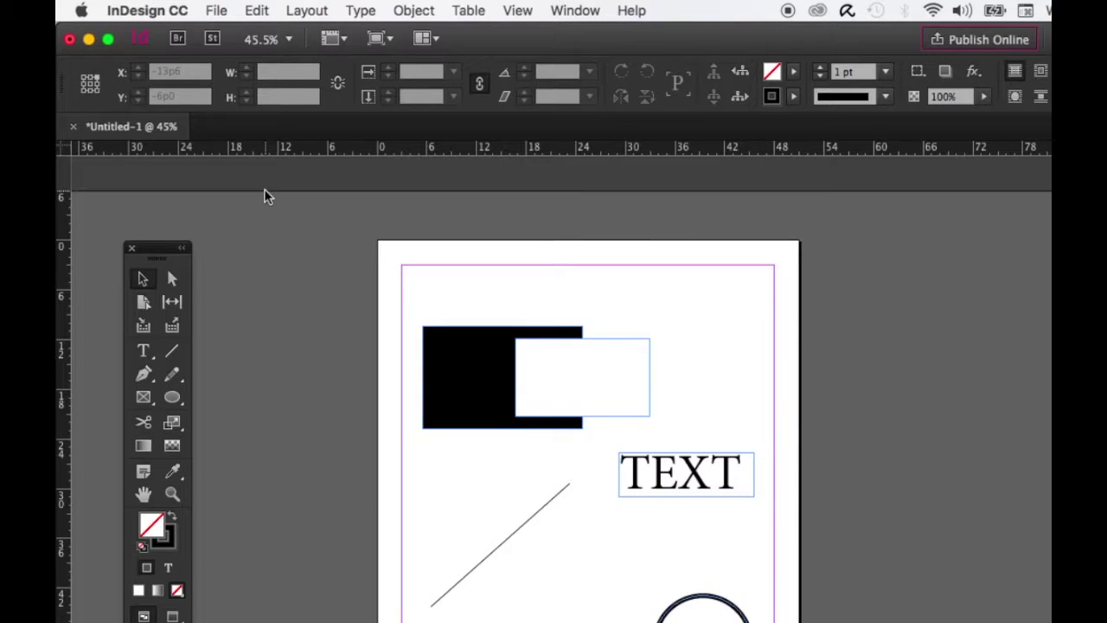
# Examine the page, column, margin, bleed and slug settings of the [Default] document preset
pyautogui.click(216, 13)
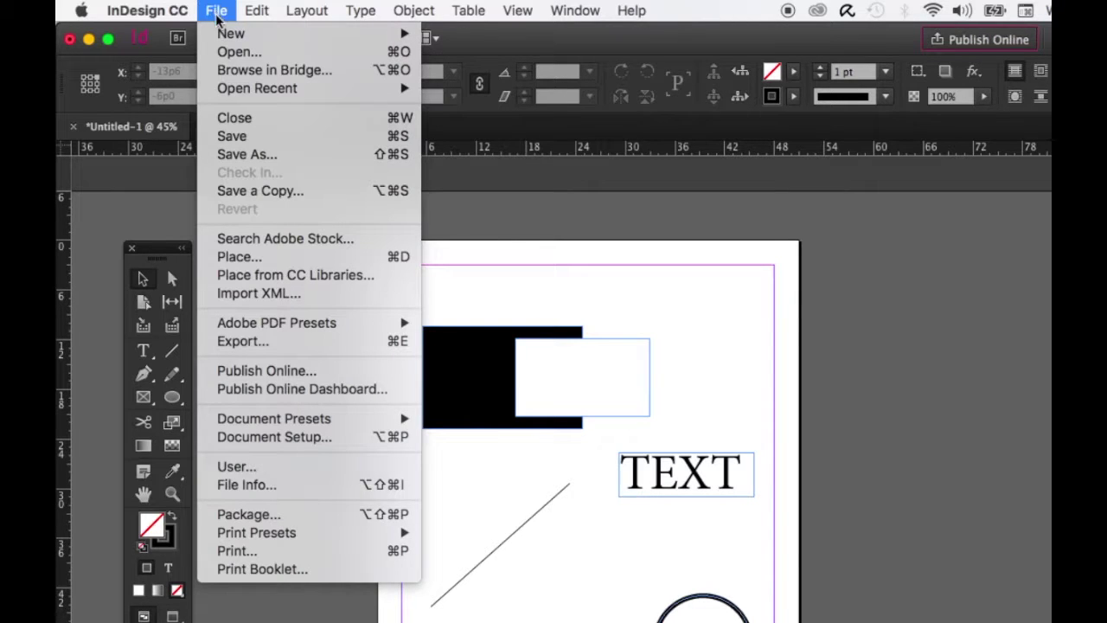
pyautogui.moveTo(250, 35)
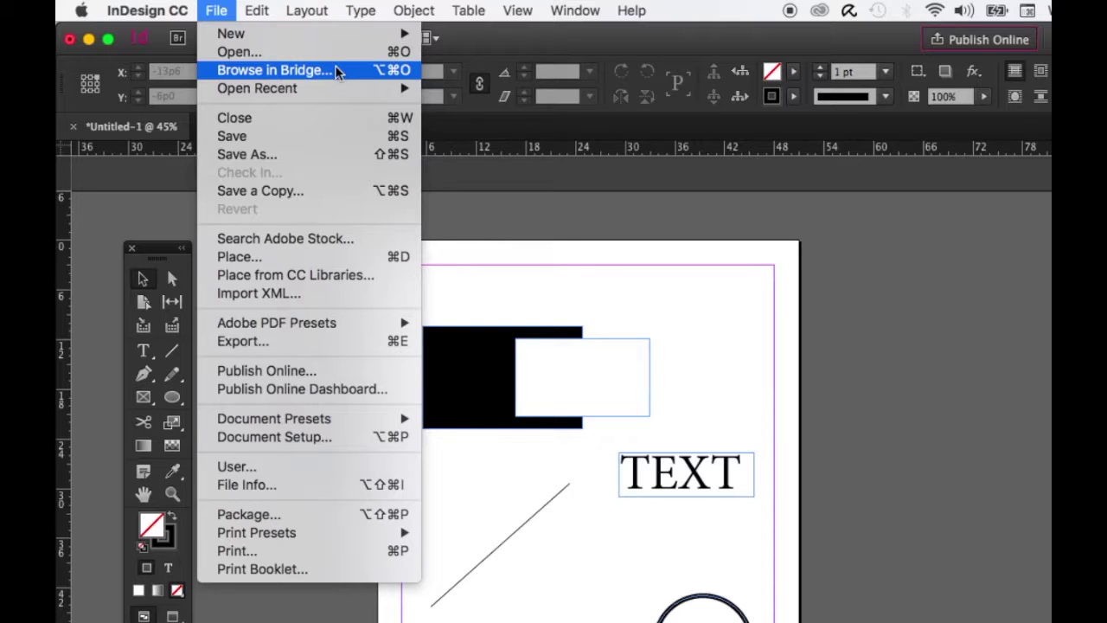
pyautogui.moveTo(350, 90)
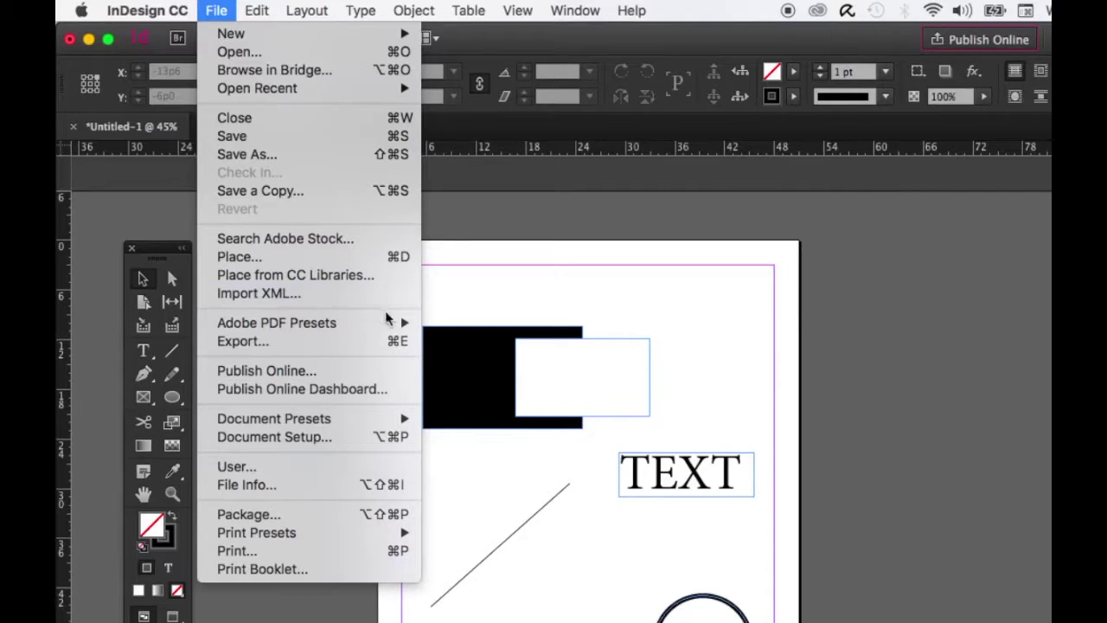
pyautogui.moveTo(342, 322)
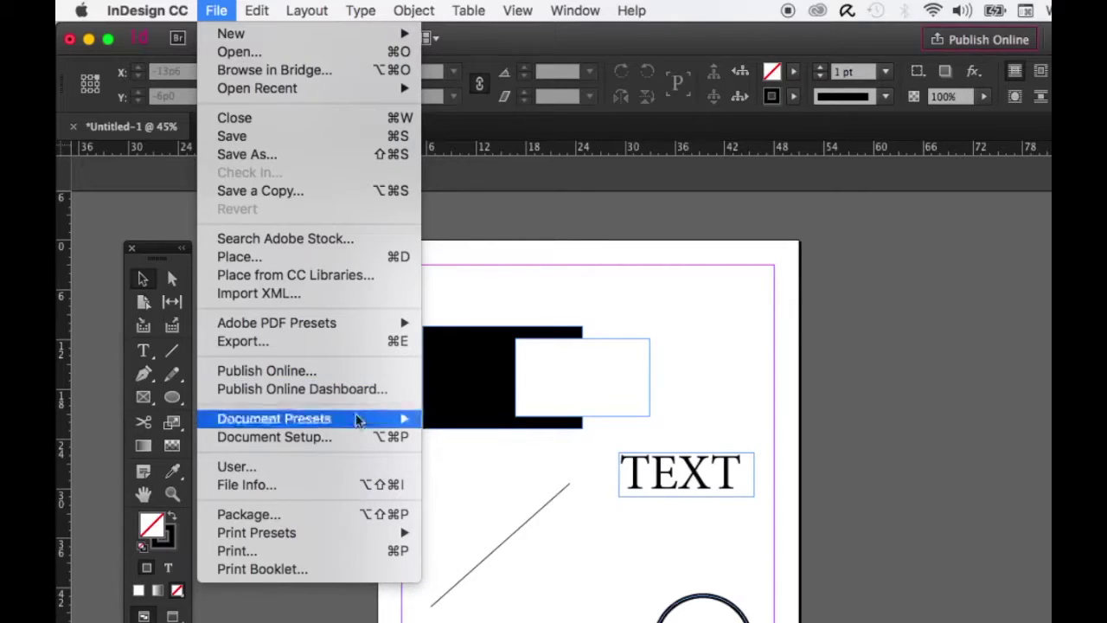
pyautogui.moveTo(357, 422)
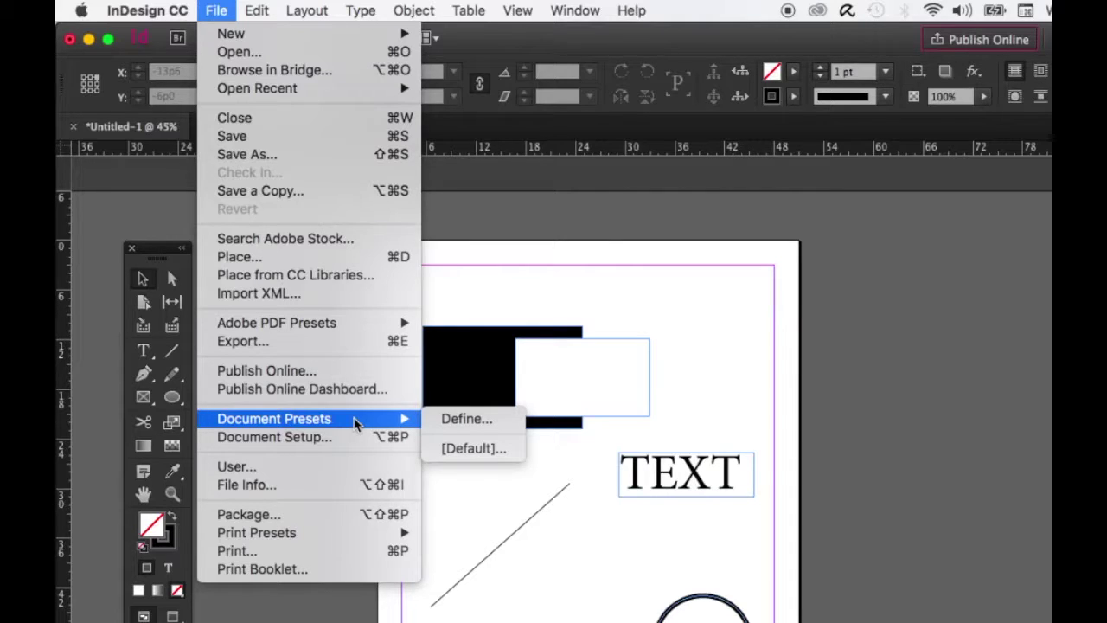
pyautogui.click(489, 424)
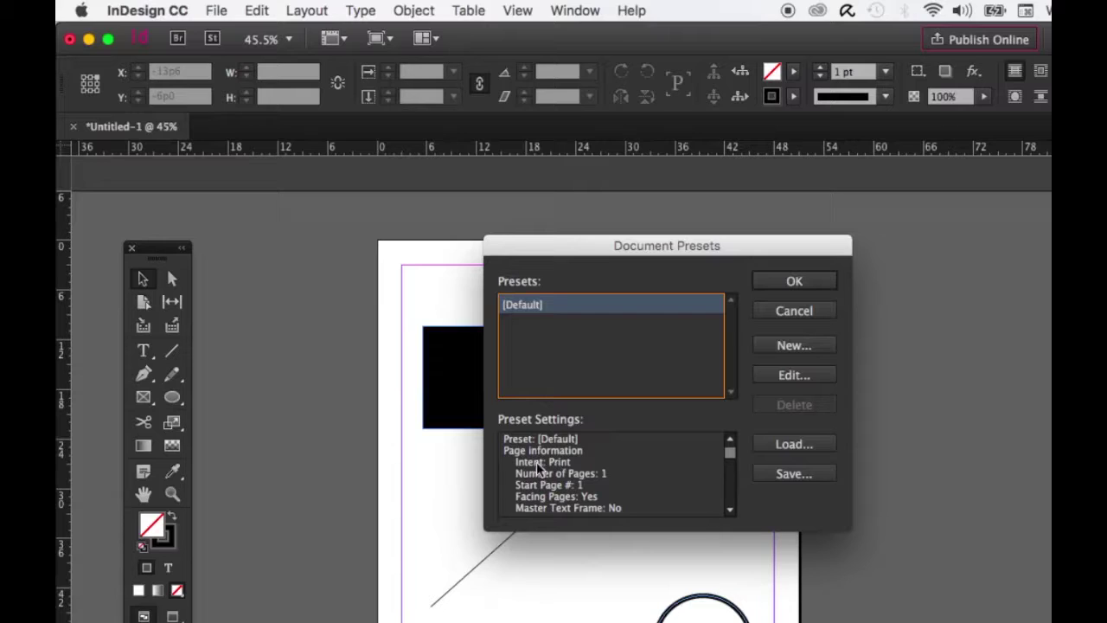
pyautogui.click(730, 510)
pyautogui.click(730, 511)
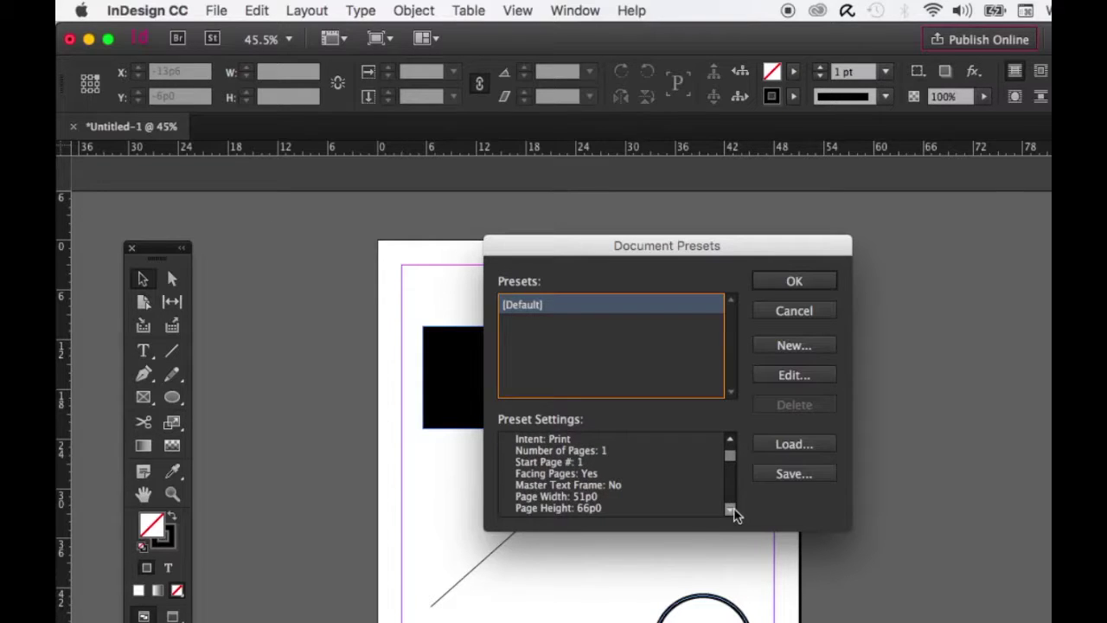
pyautogui.click(730, 510)
pyautogui.click(730, 510)
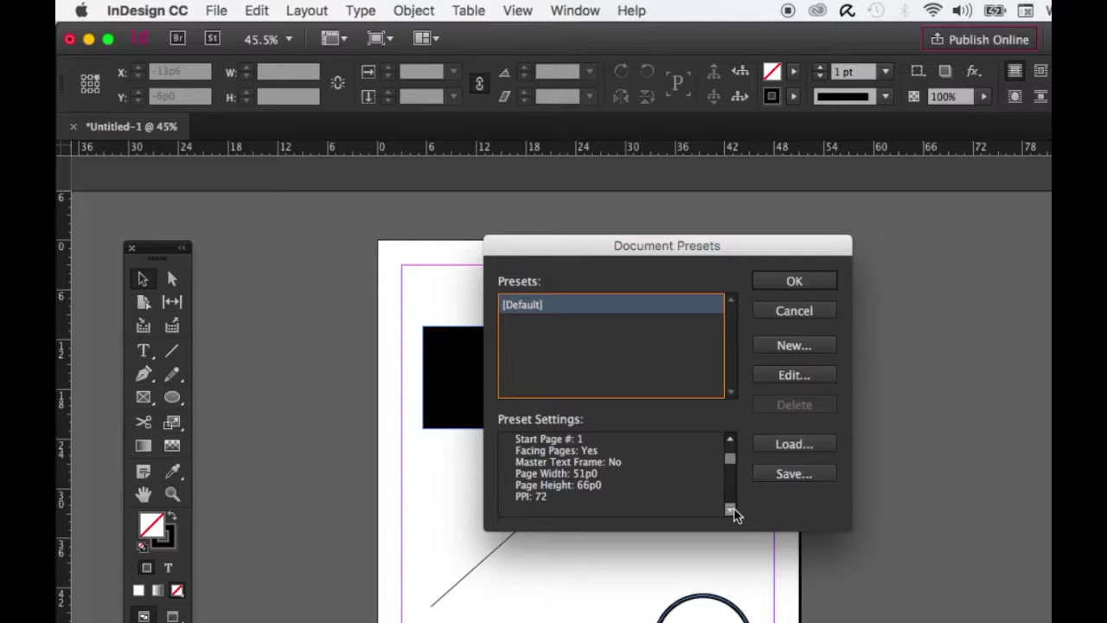
pyautogui.click(730, 510)
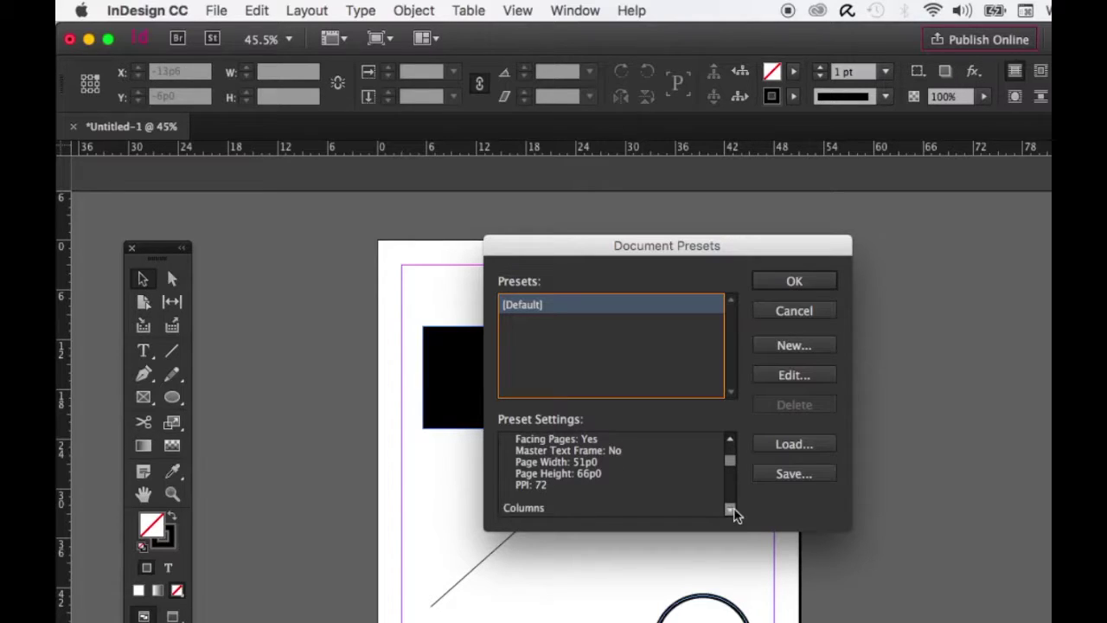
pyautogui.click(730, 511)
pyautogui.click(730, 511)
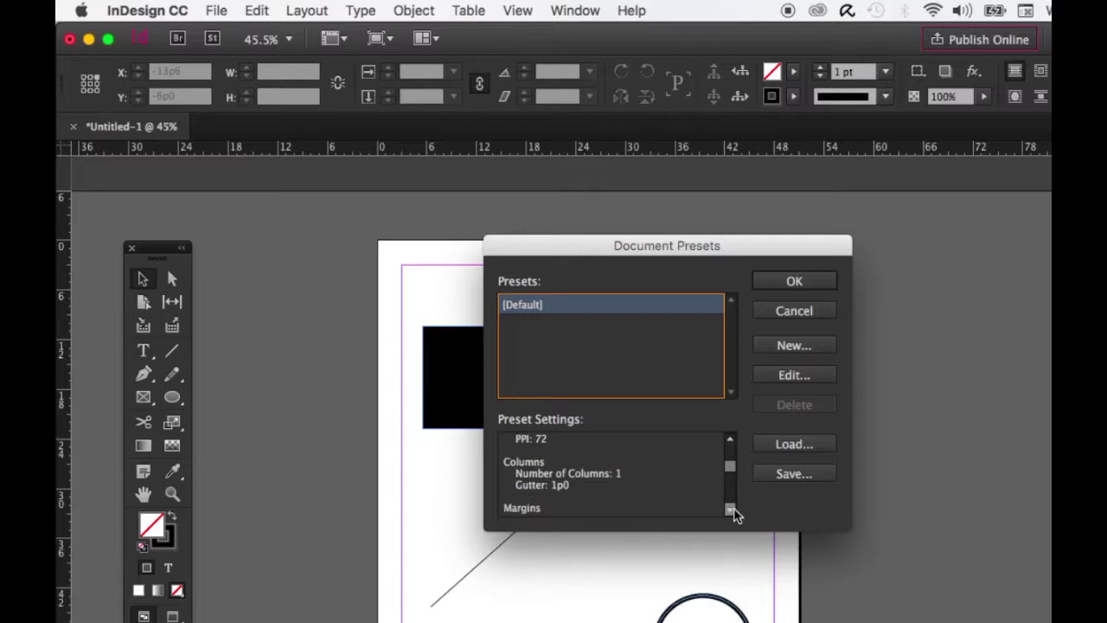
pyautogui.click(730, 510)
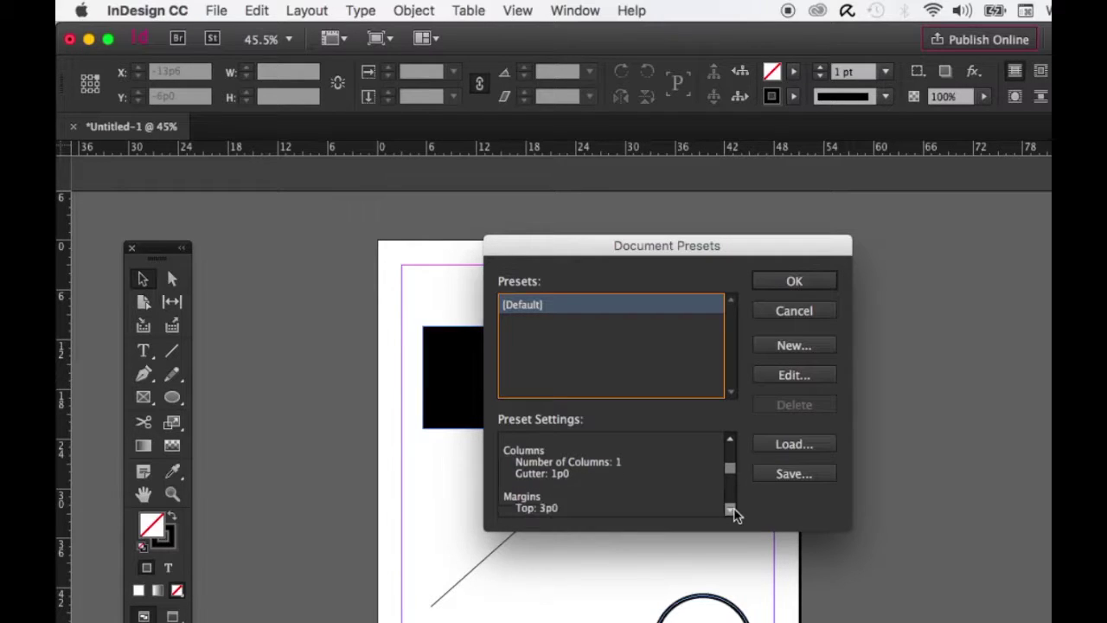
pyautogui.click(730, 510)
pyautogui.click(730, 510)
pyautogui.click(730, 510)
pyautogui.click(730, 511)
pyautogui.click(730, 510)
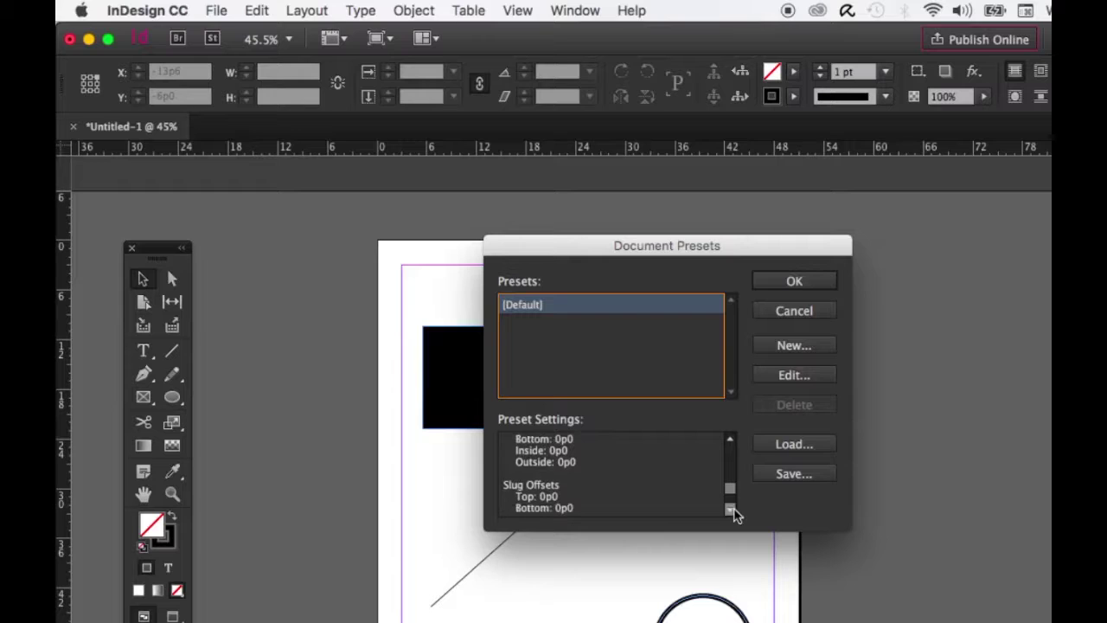
# Examine the new document preset settings and its intent options, and leave the presets without creating one
pyautogui.click(792, 347)
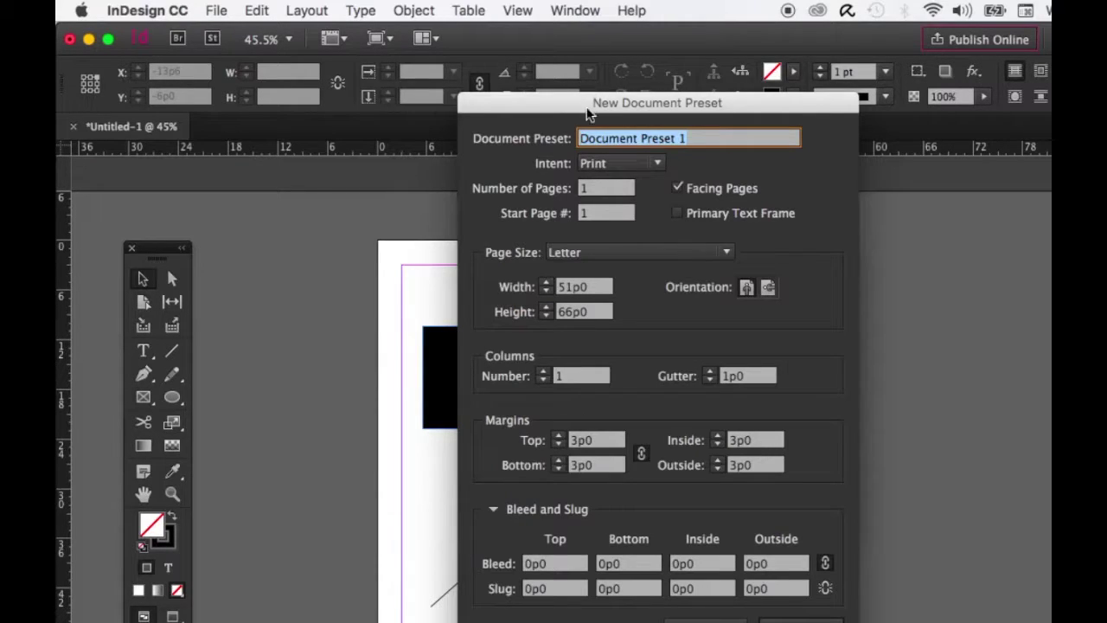
pyautogui.click(621, 163)
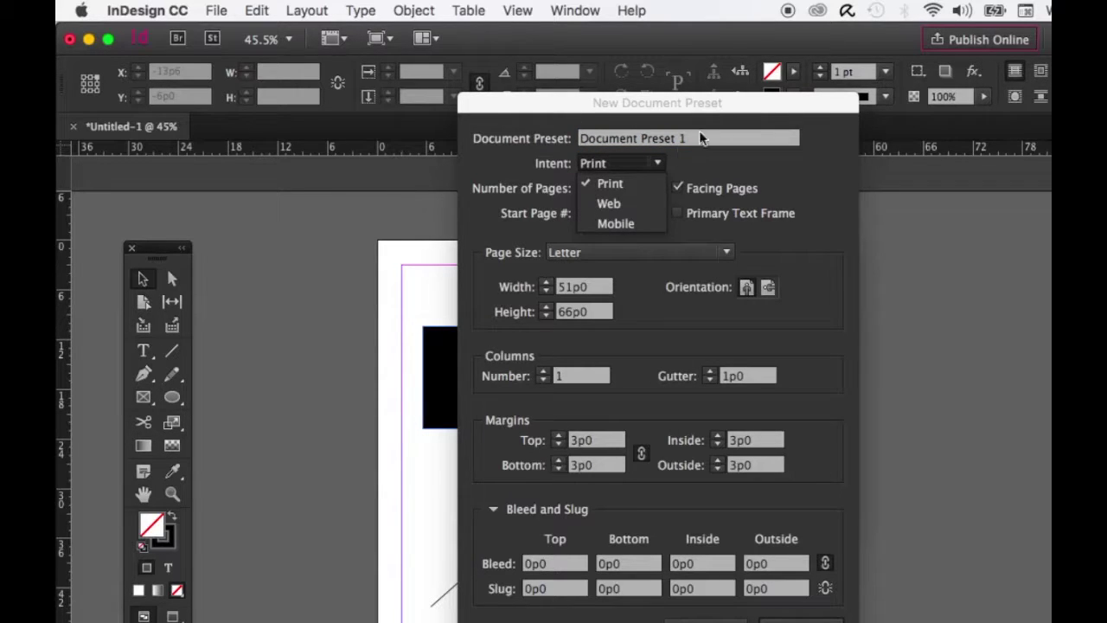
pyautogui.click(729, 118)
pyautogui.press('Escape')
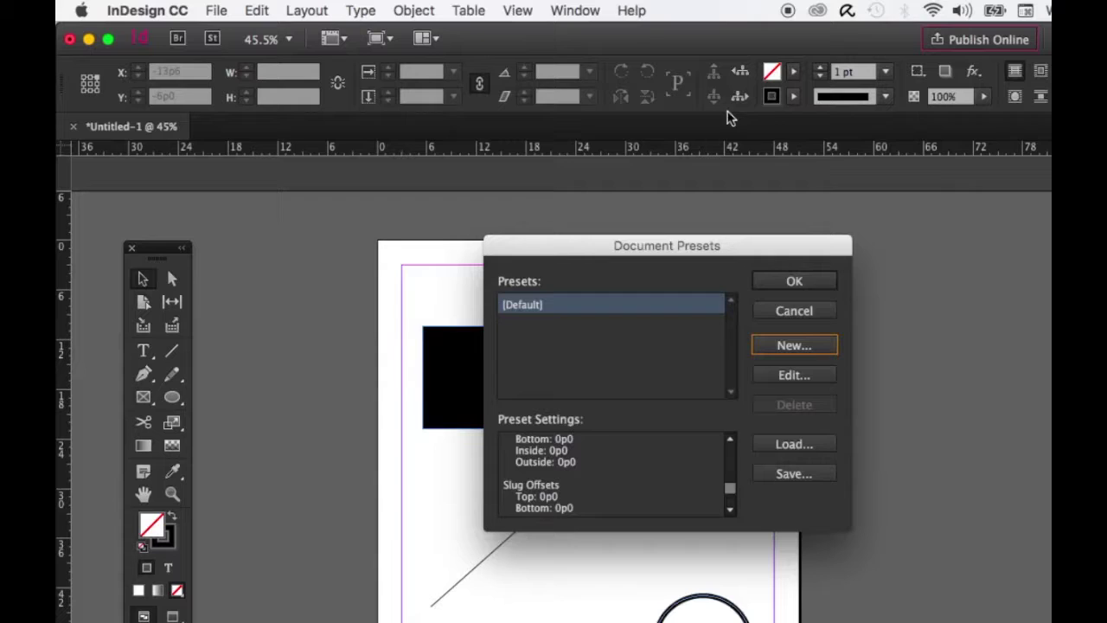
pyautogui.click(795, 309)
# Try the Web intent with a 1024 x 768 page size in the document setup without applying it
pyautogui.click(212, 9)
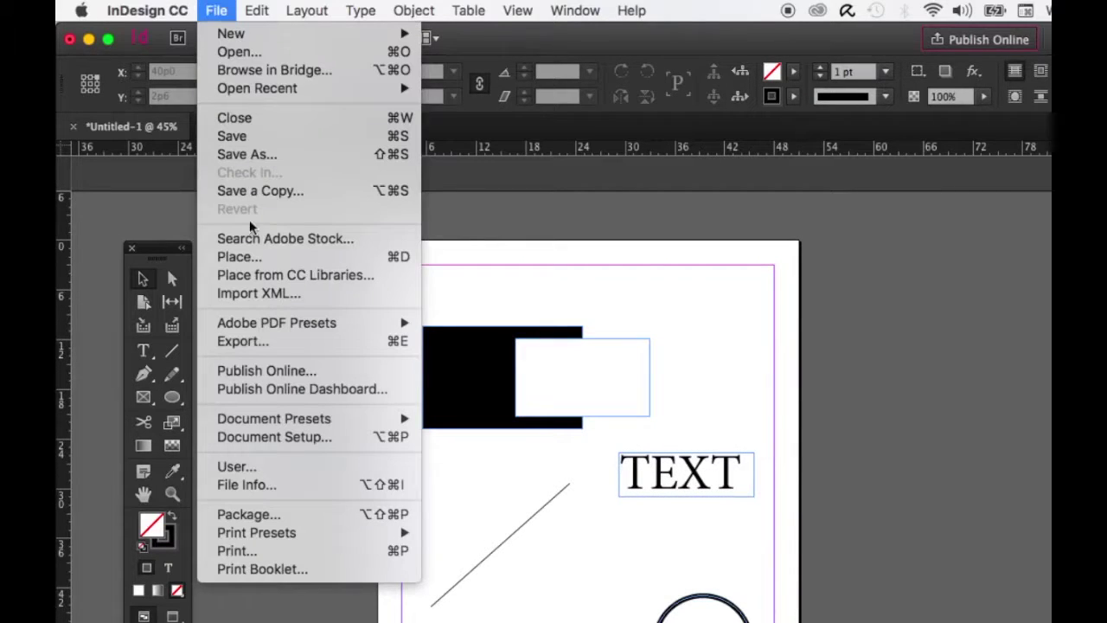
pyautogui.click(330, 432)
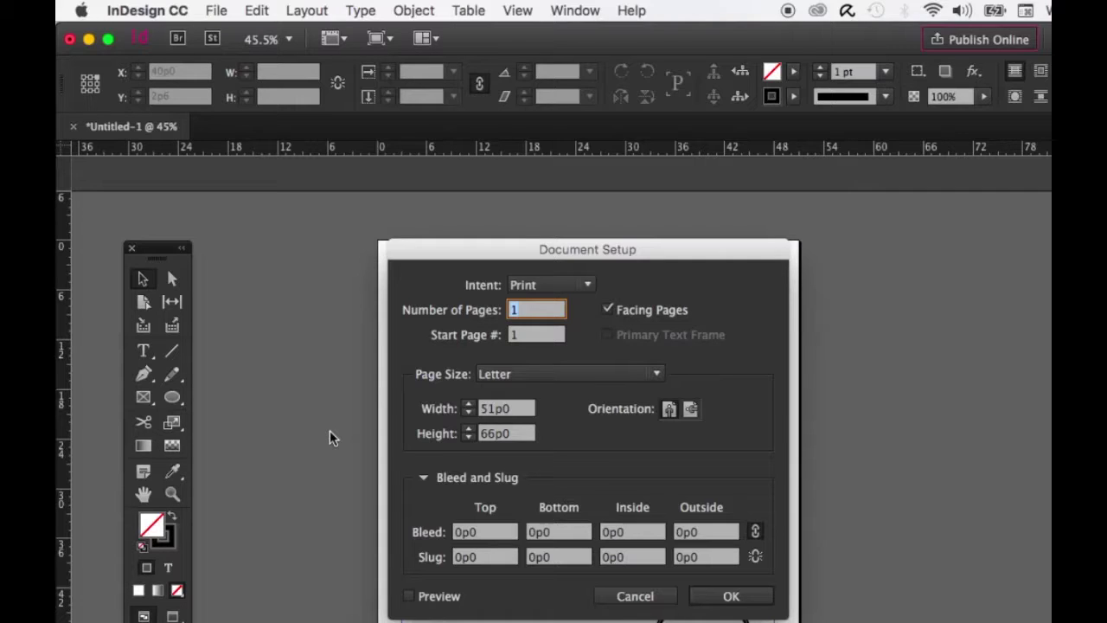
pyautogui.click(576, 287)
pyautogui.click(550, 324)
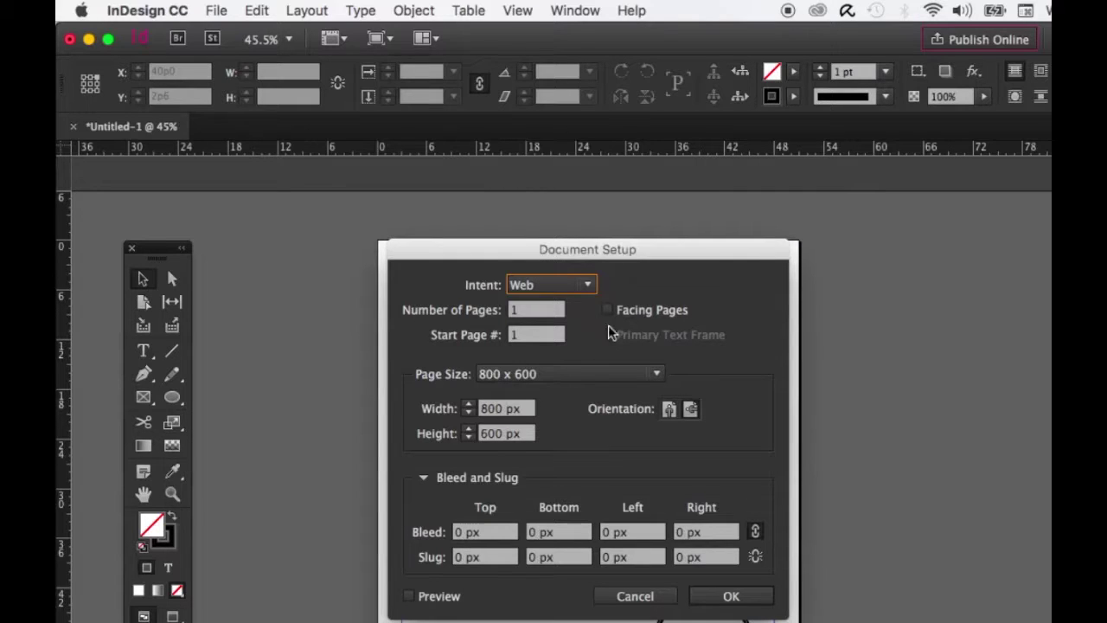
pyautogui.moveTo(644, 246); pyautogui.dragTo(624, 200)
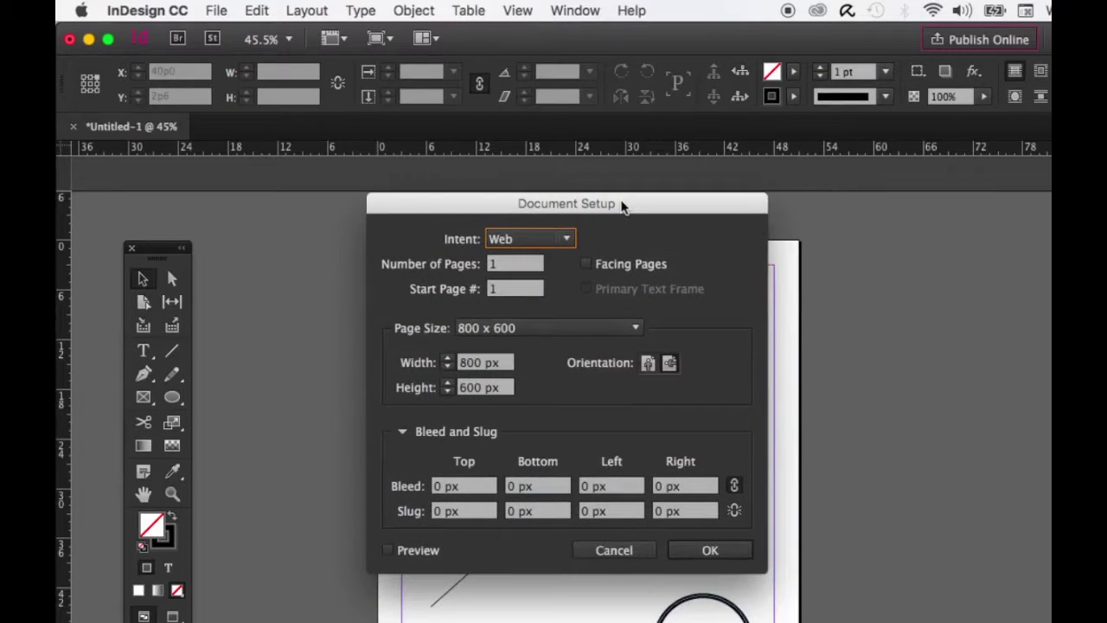
pyautogui.click(578, 332)
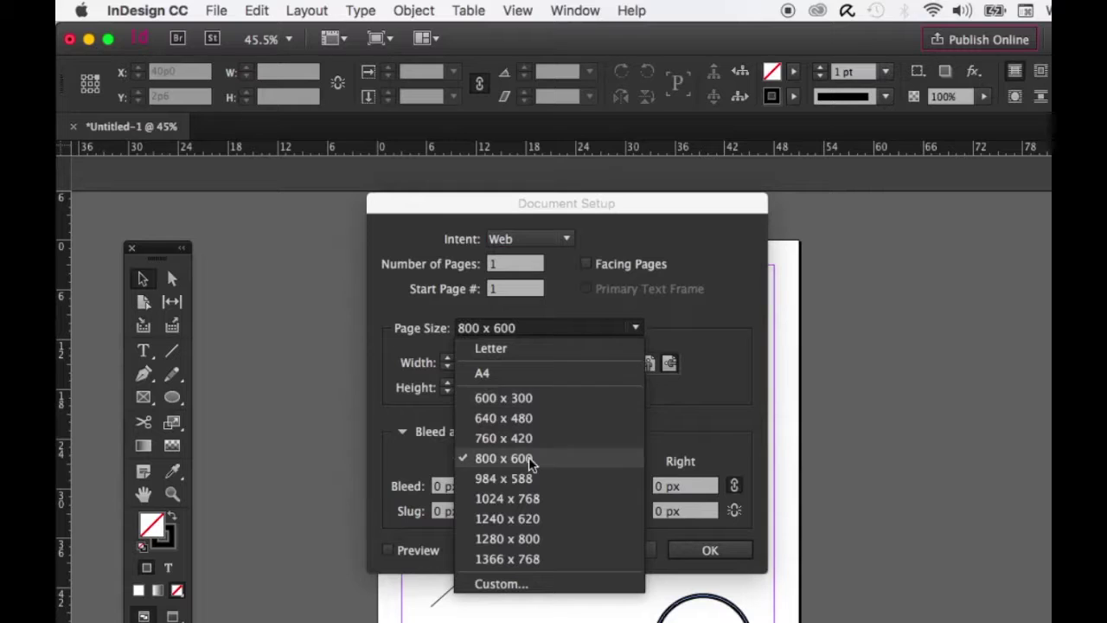
pyautogui.click(543, 499)
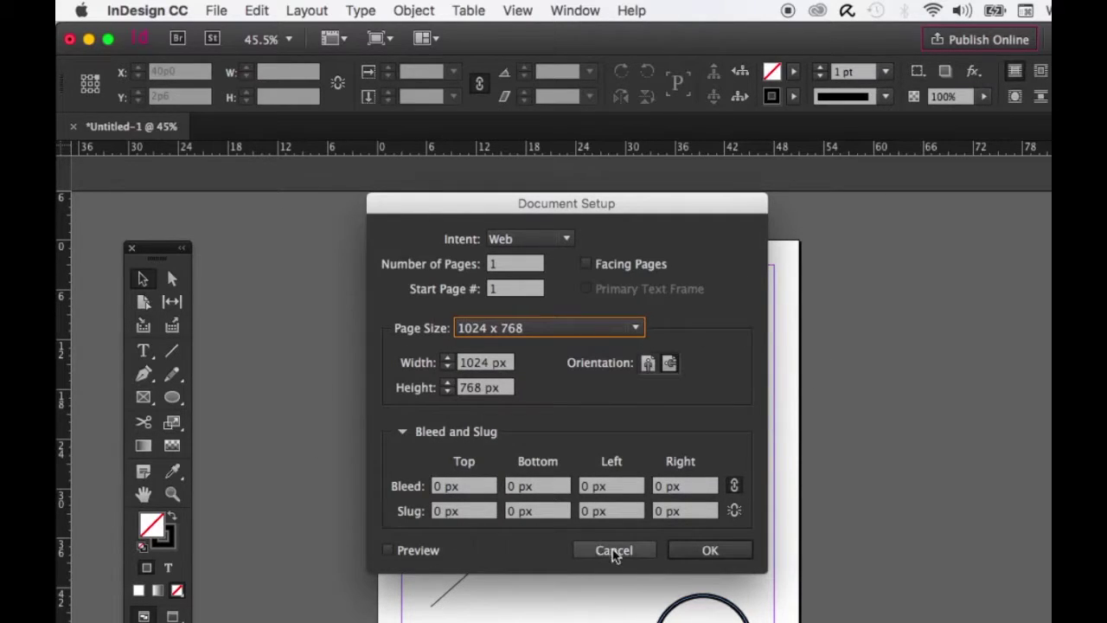
pyautogui.click(625, 553)
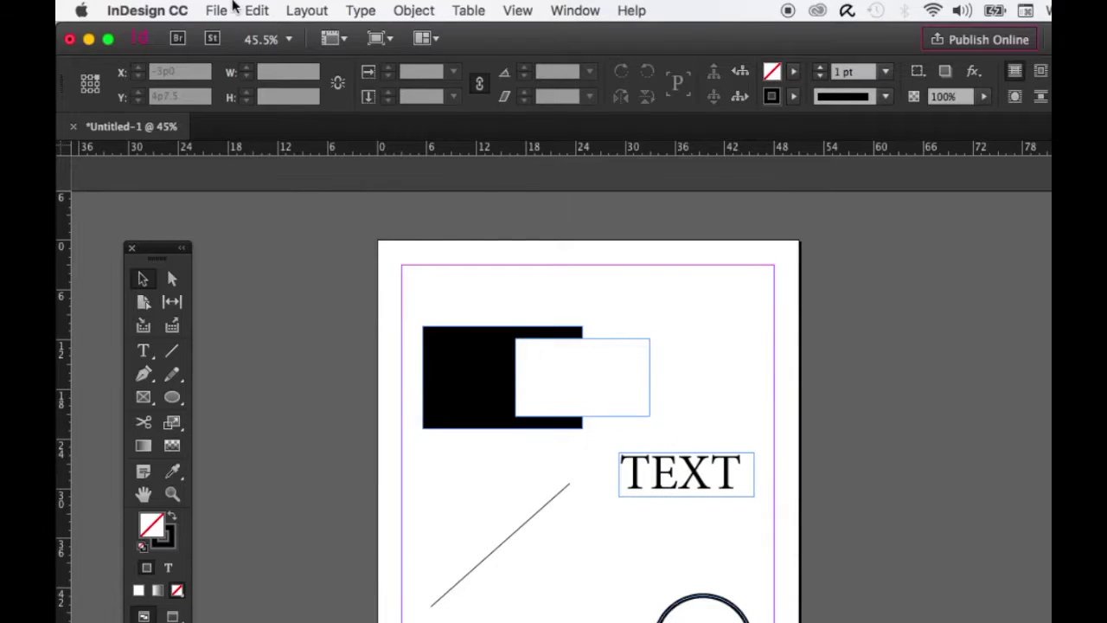
# Examine the package summary, fonts, links and images, inks, print settings and plug-ins for the document, and leave without packaging
pyautogui.click(228, 8)
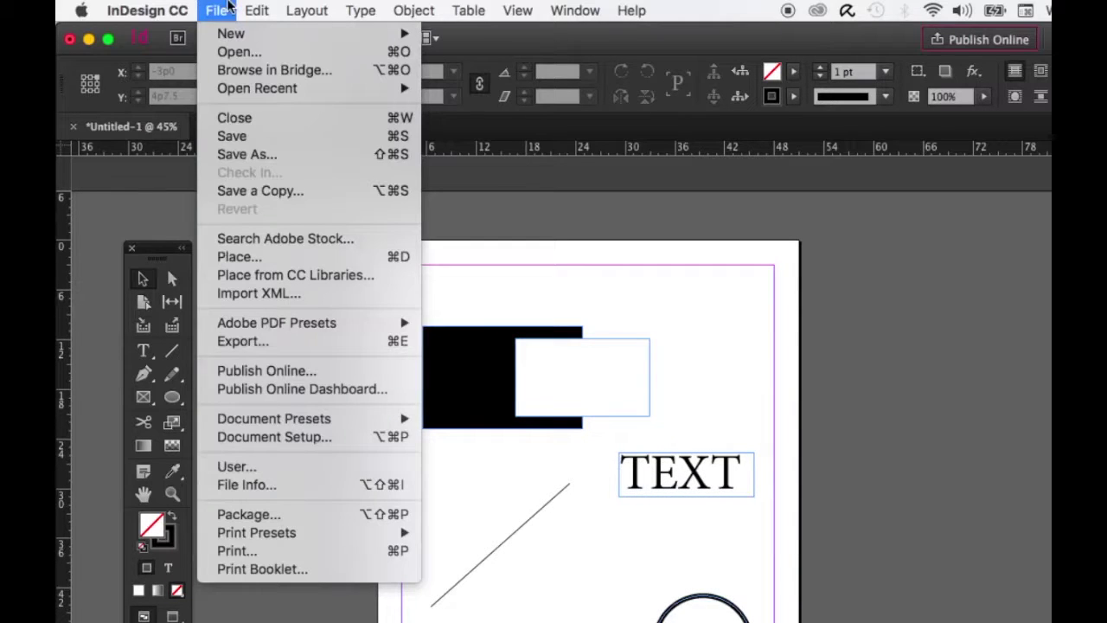
pyautogui.click(294, 516)
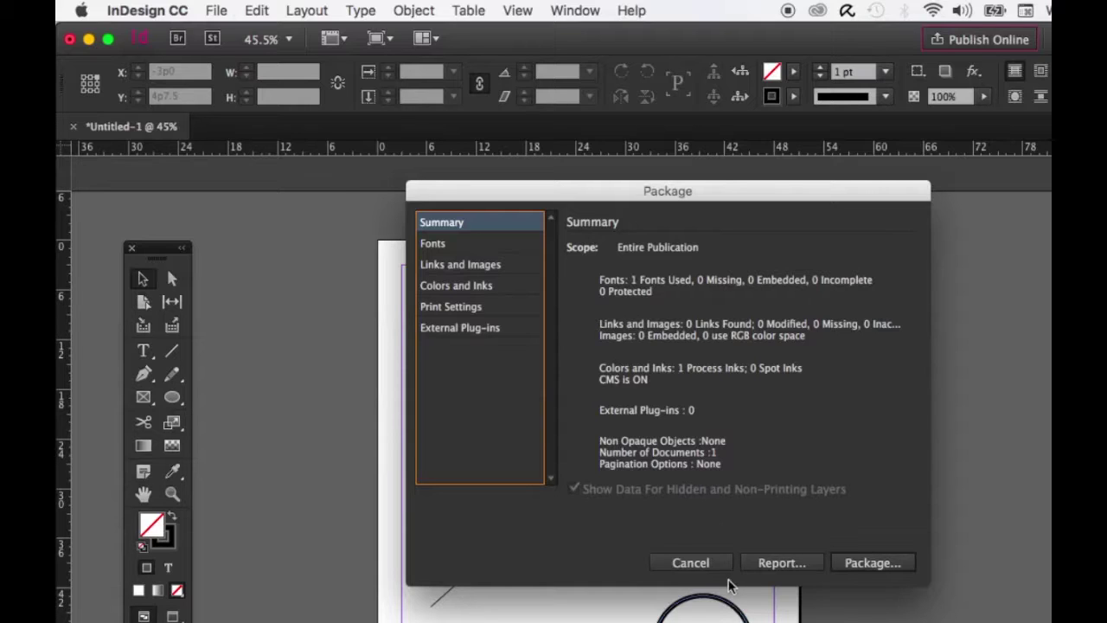
pyautogui.press('Tab')
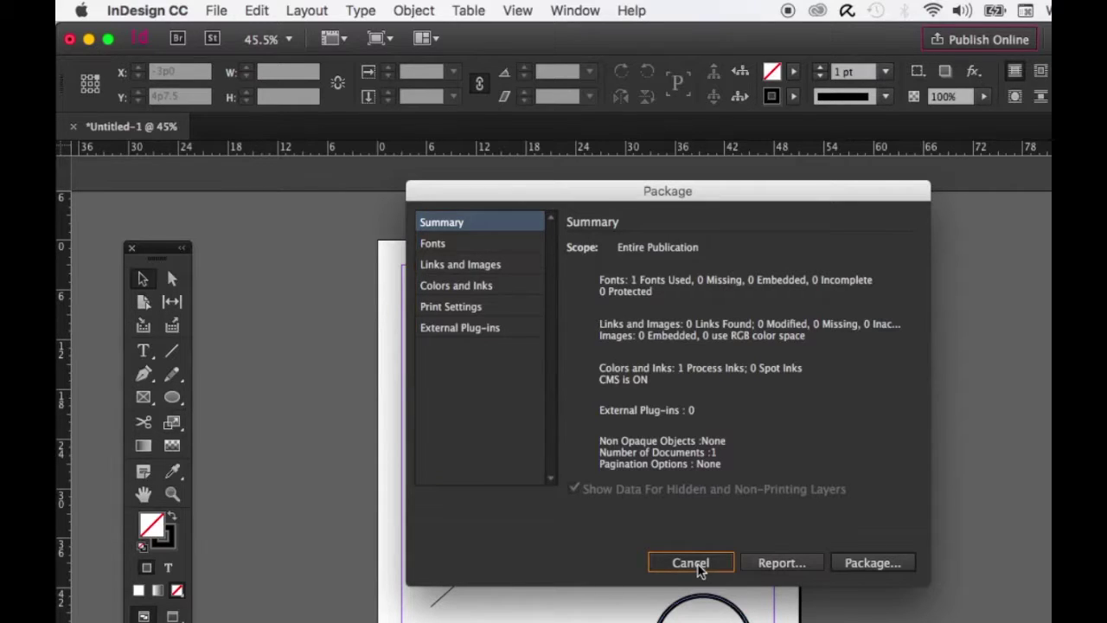
pyautogui.click(444, 243)
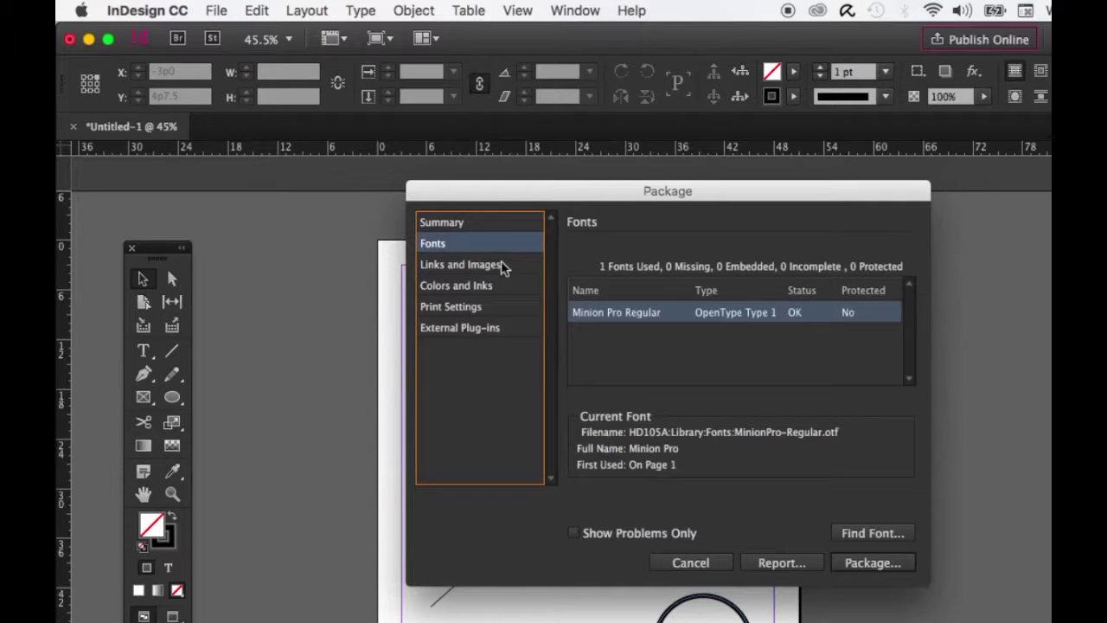
pyautogui.click(482, 267)
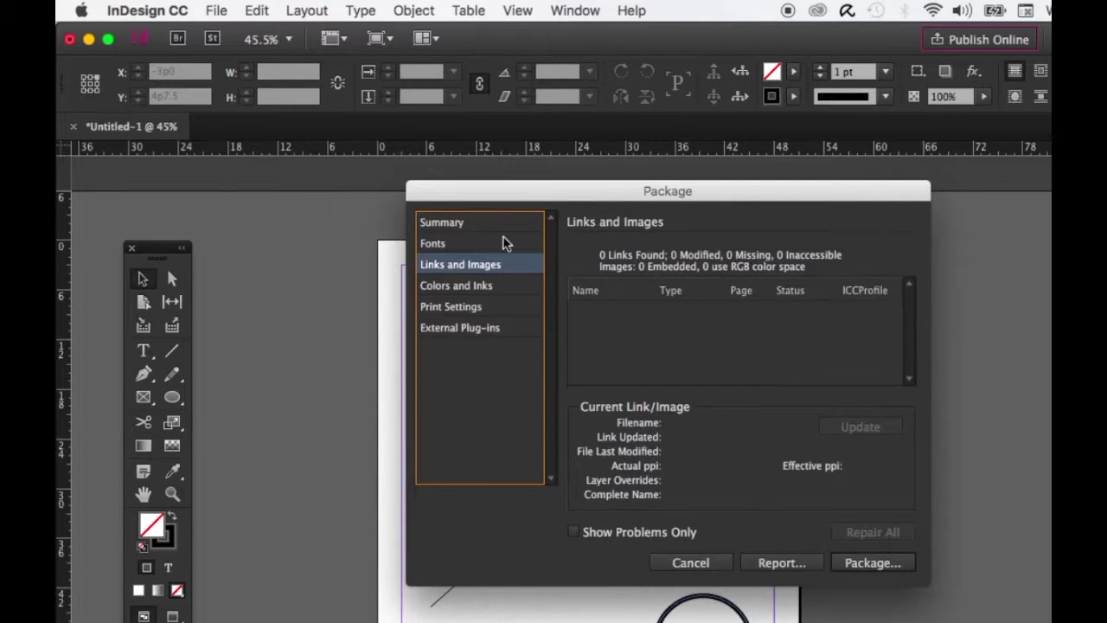
pyautogui.click(464, 286)
pyautogui.click(478, 308)
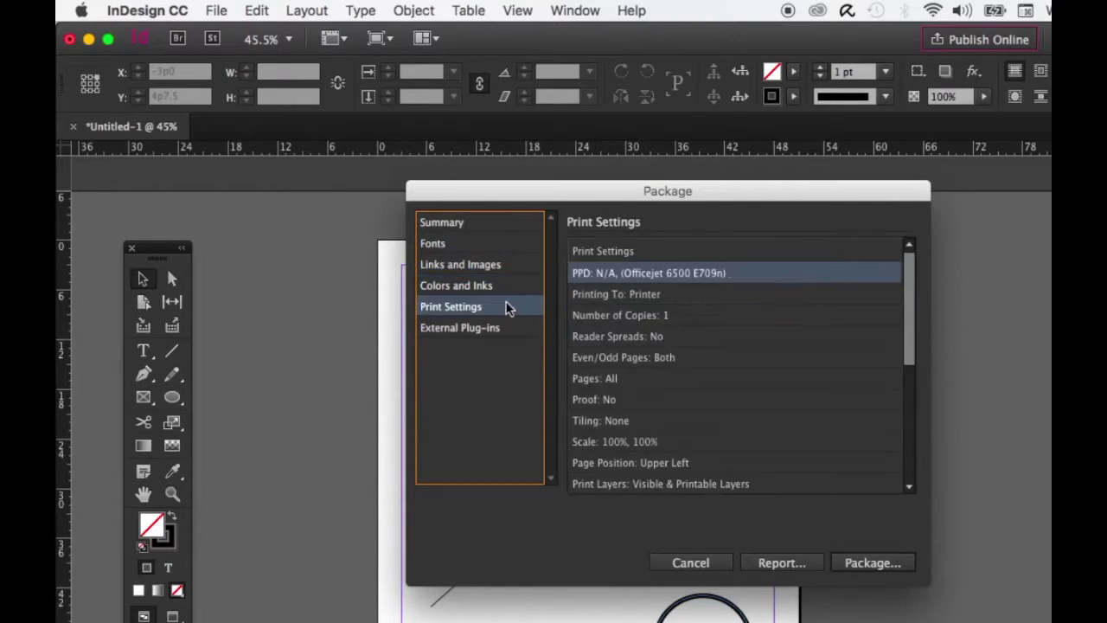
pyautogui.click(498, 326)
pyautogui.click(703, 562)
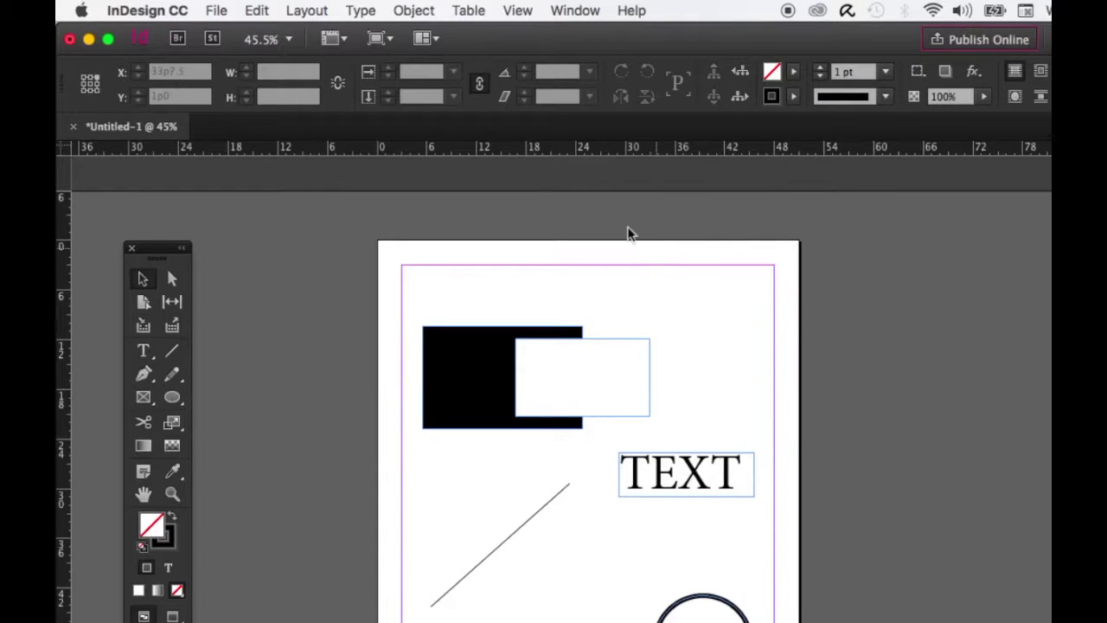
pyautogui.click(215, 9)
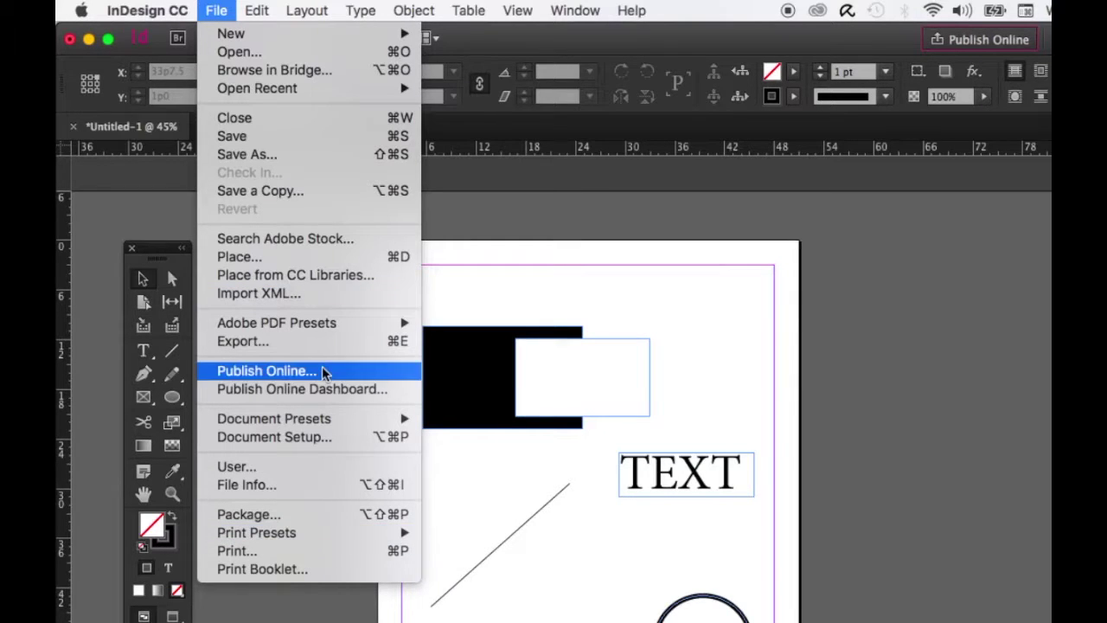
pyautogui.click(216, 8)
pyautogui.click(252, 8)
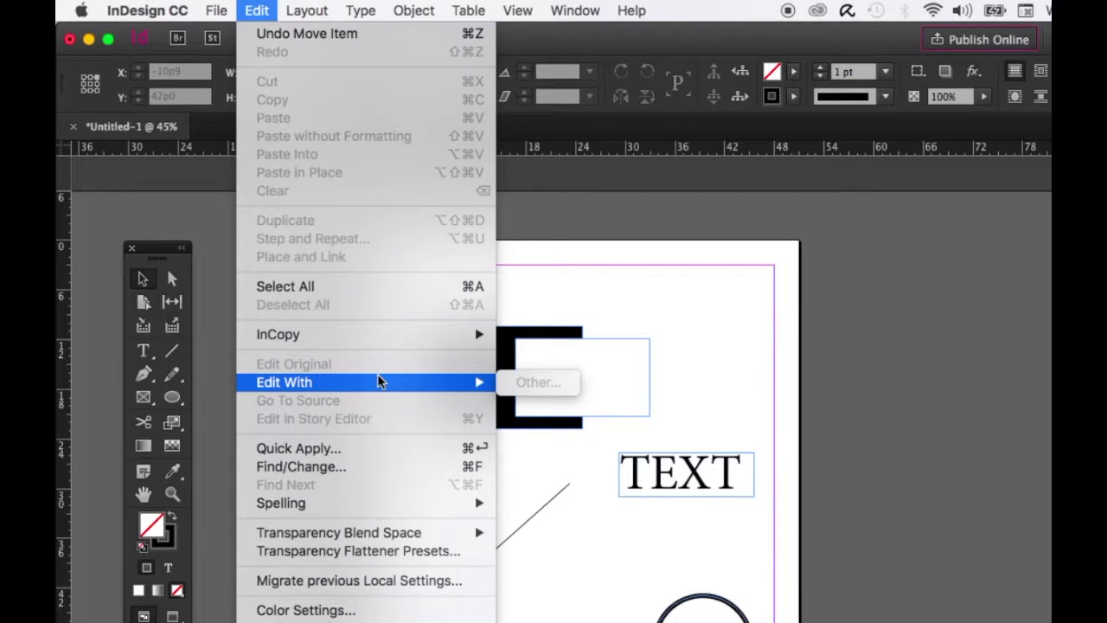
pyautogui.click(662, 330)
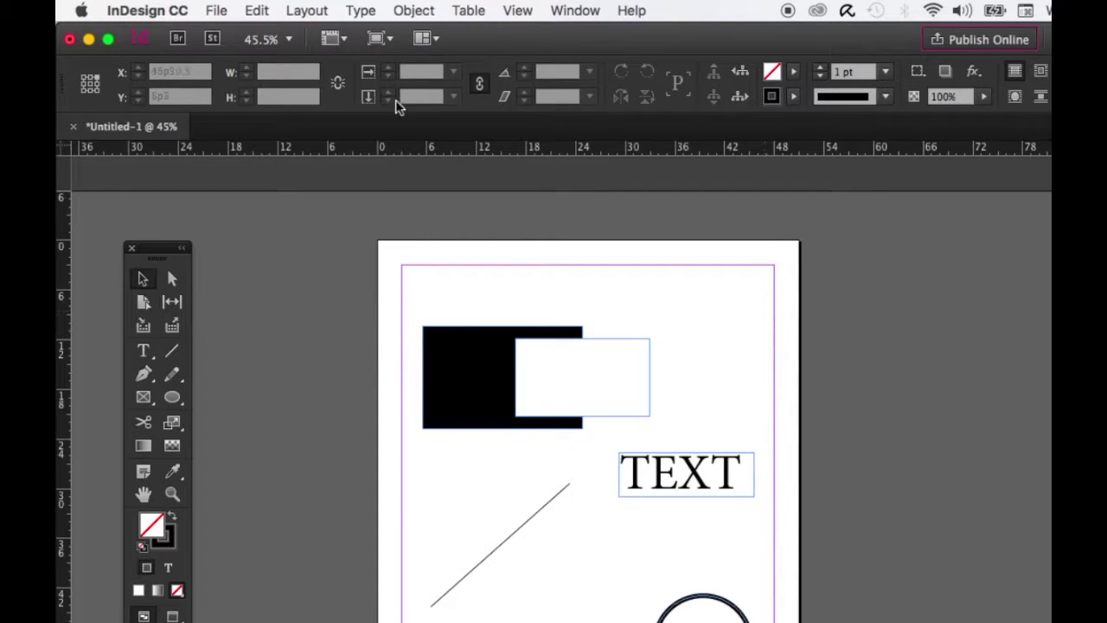
# Customize the application menus so that the New command under File is colored Red, and apply it
pyautogui.click(260, 10)
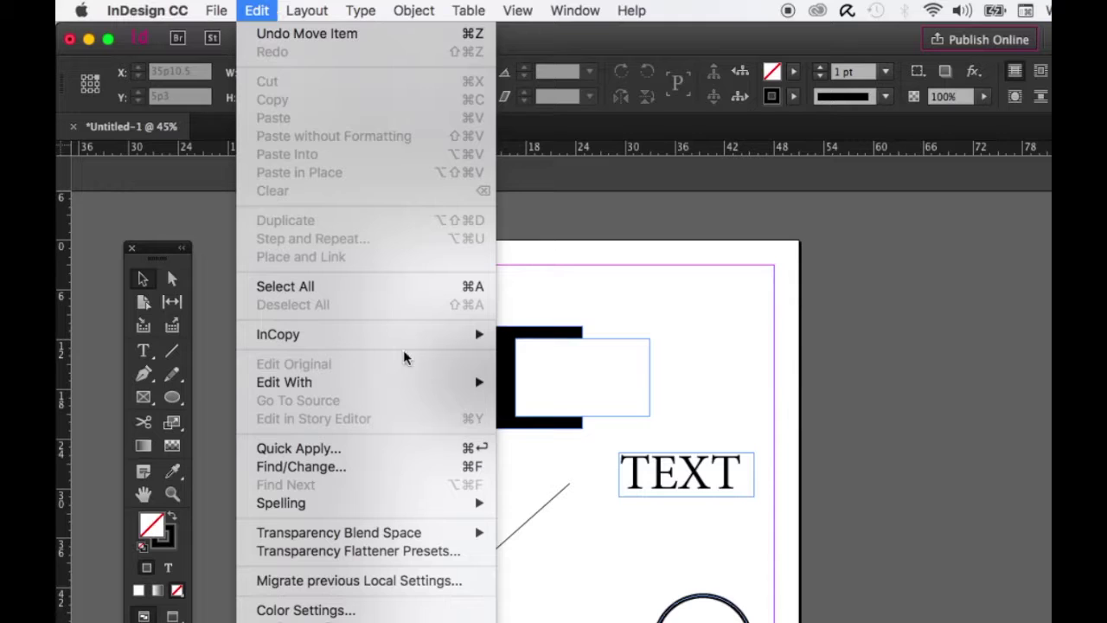
pyautogui.moveTo(421, 394)
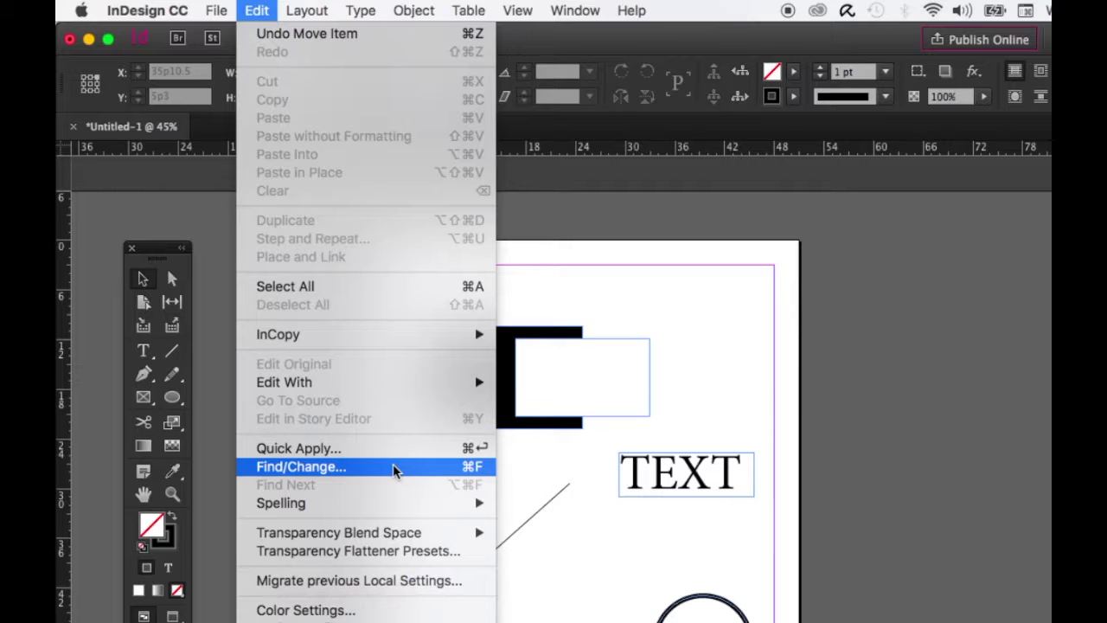
pyautogui.moveTo(381, 506)
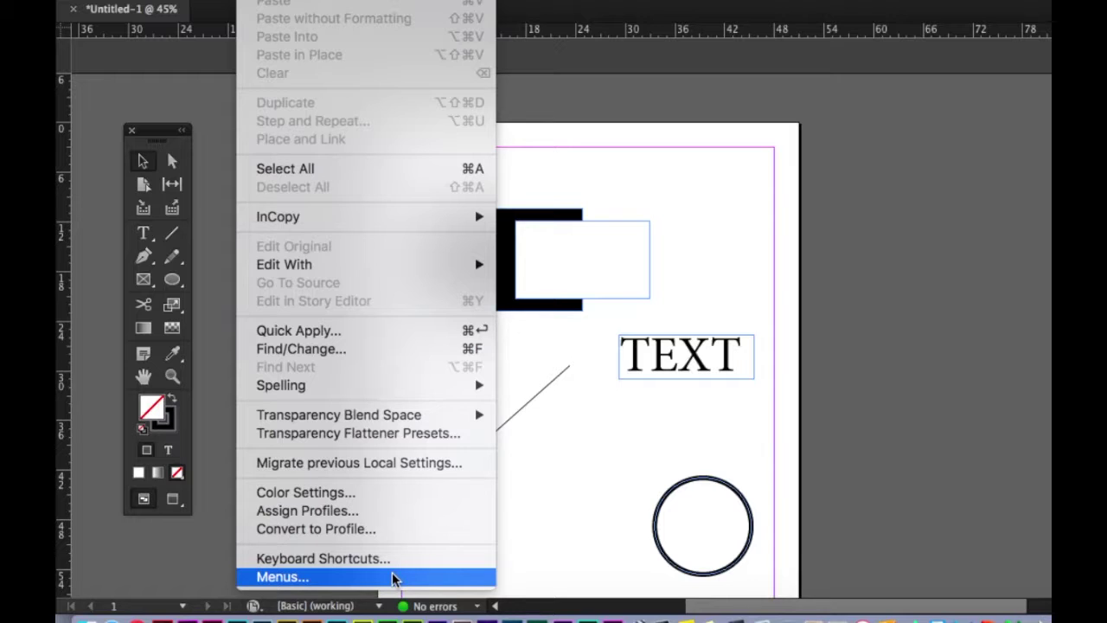
pyautogui.click(393, 578)
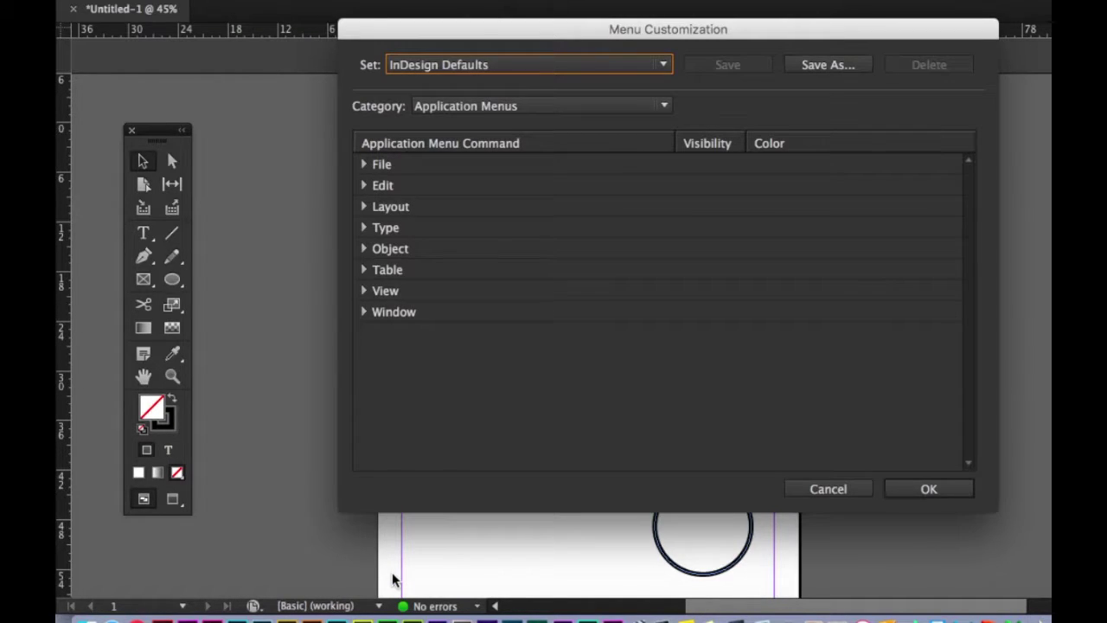
pyautogui.click(363, 164)
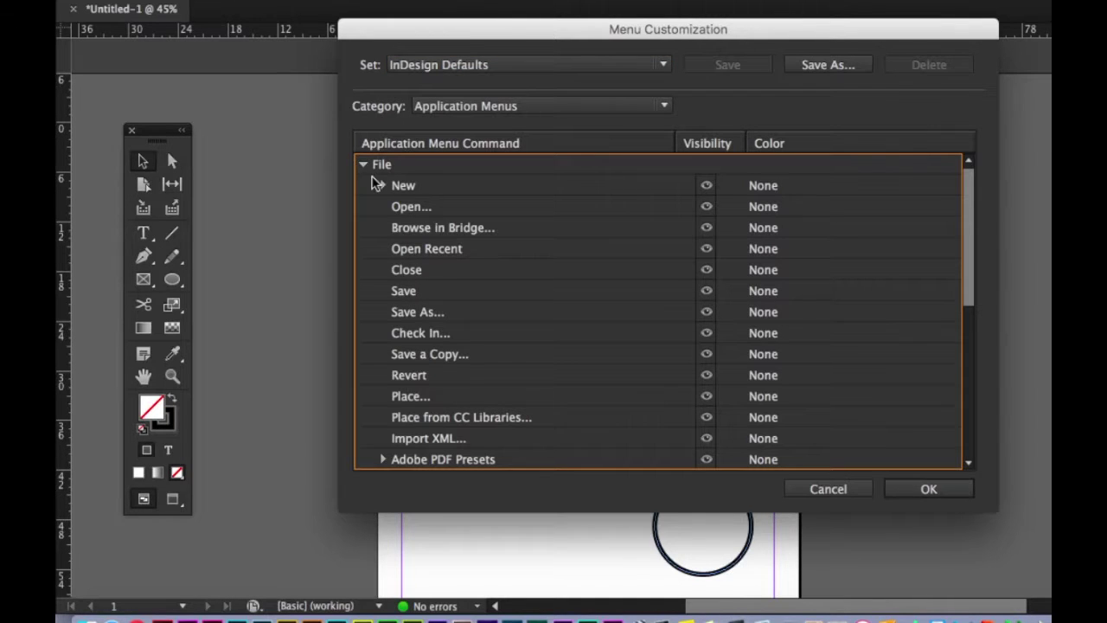
pyautogui.click(887, 189)
pyautogui.click(913, 189)
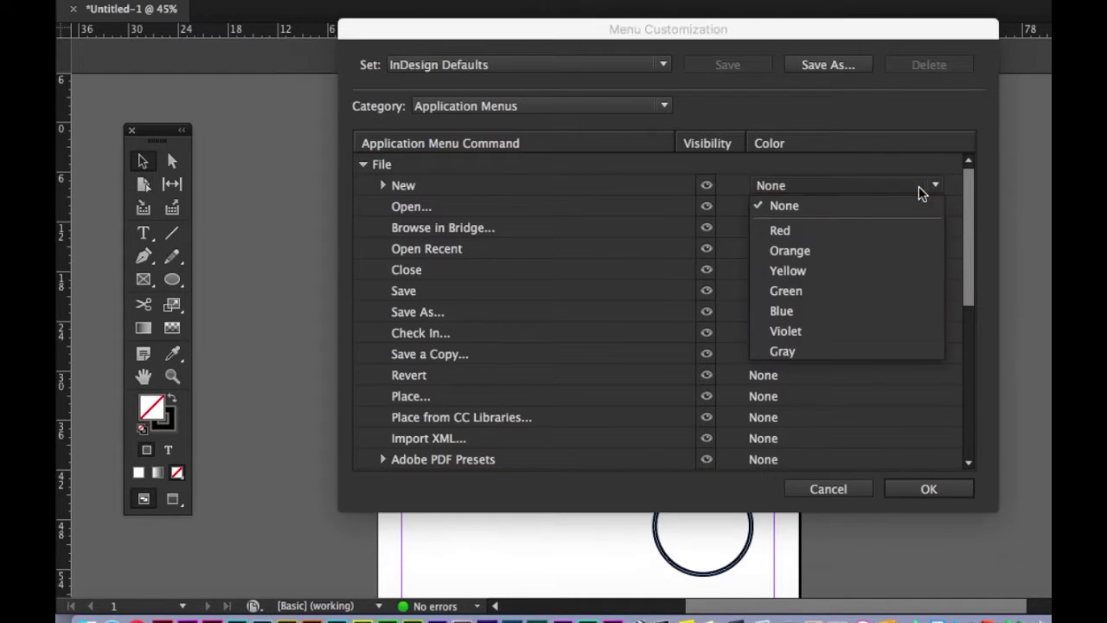
pyautogui.click(797, 231)
pyautogui.click(911, 491)
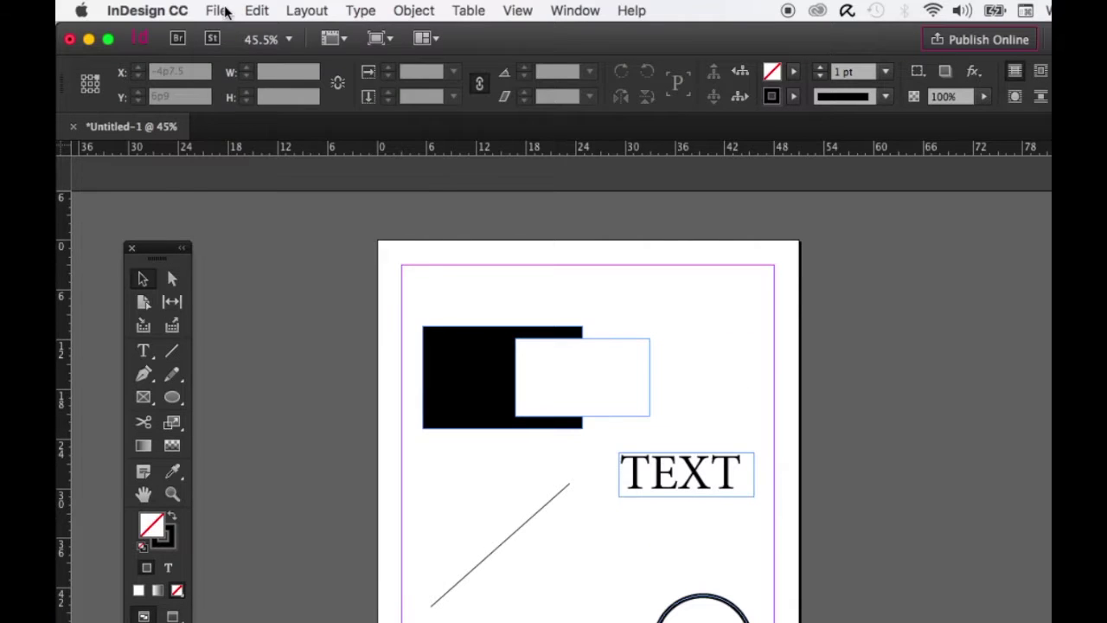
# Set the ruler guide color to Dark Blue and place a vertical guide on the page at about X 10p7.5
pyautogui.click(222, 11)
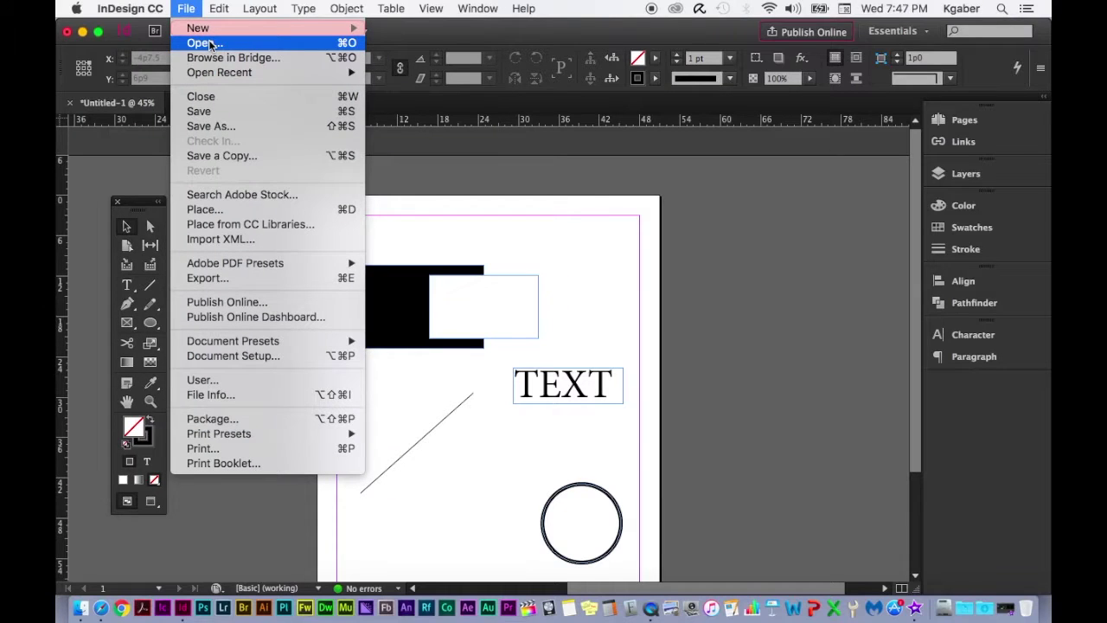
pyautogui.moveTo(217, 7)
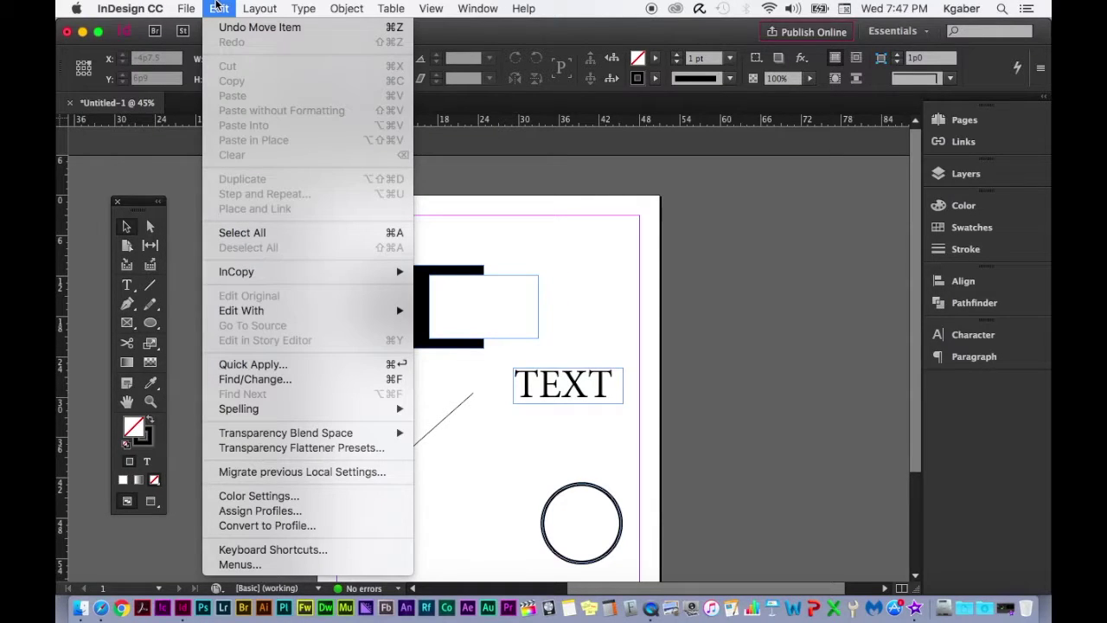
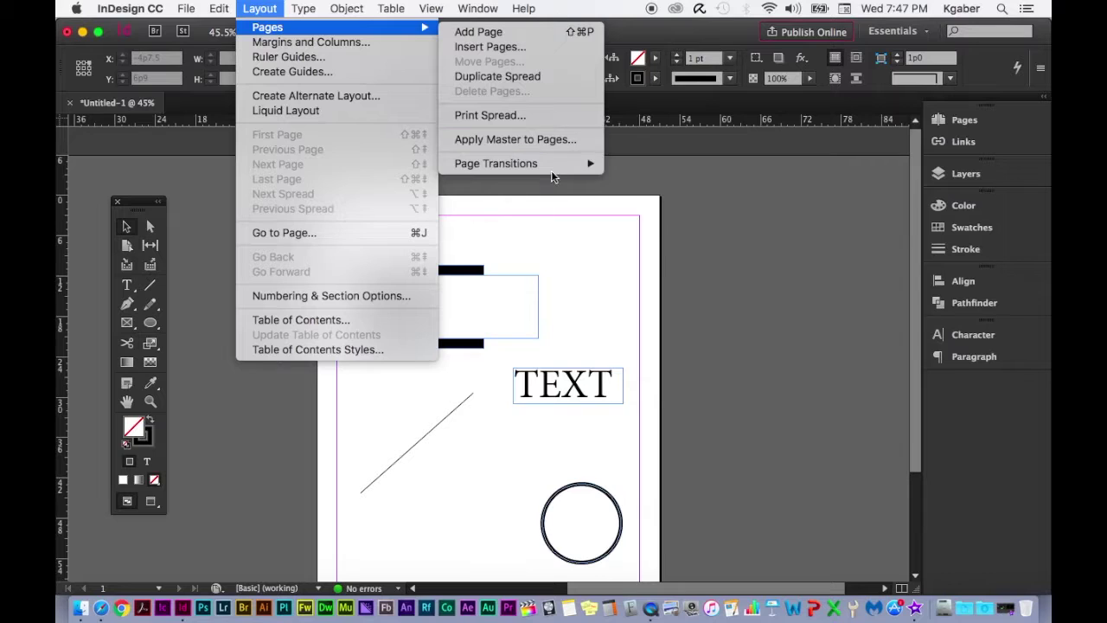
pyautogui.moveTo(547, 169)
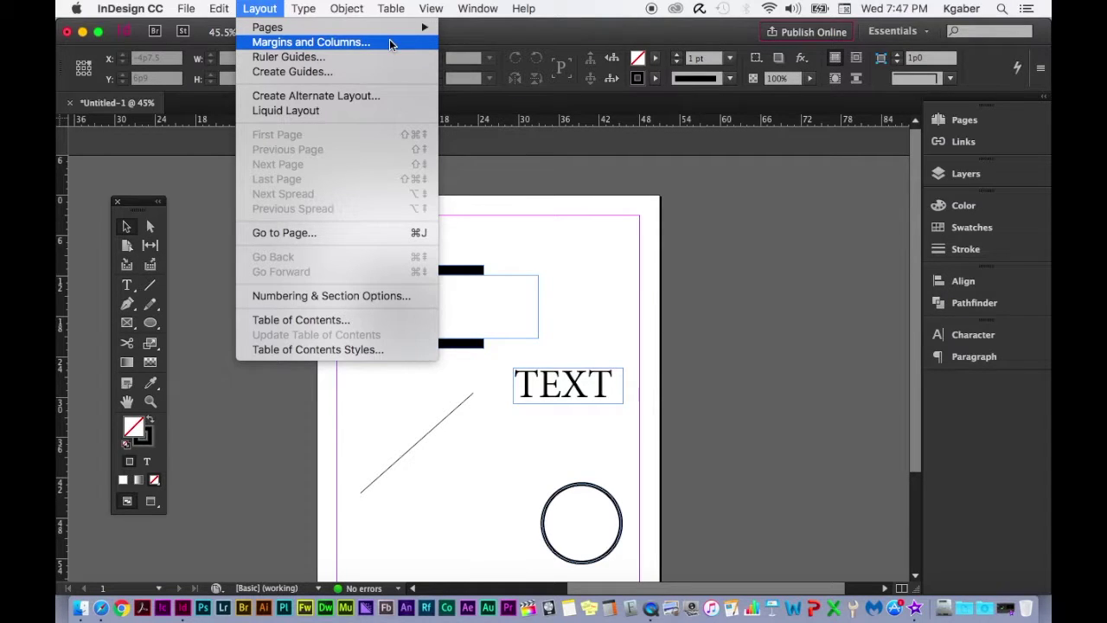
pyautogui.click(344, 55)
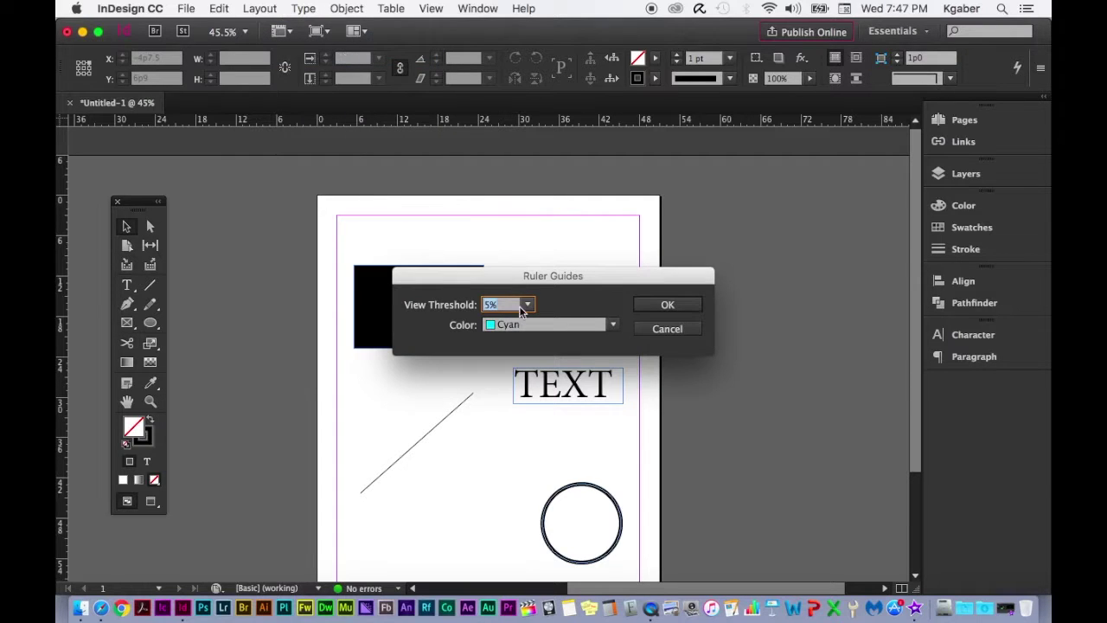
pyautogui.click(616, 326)
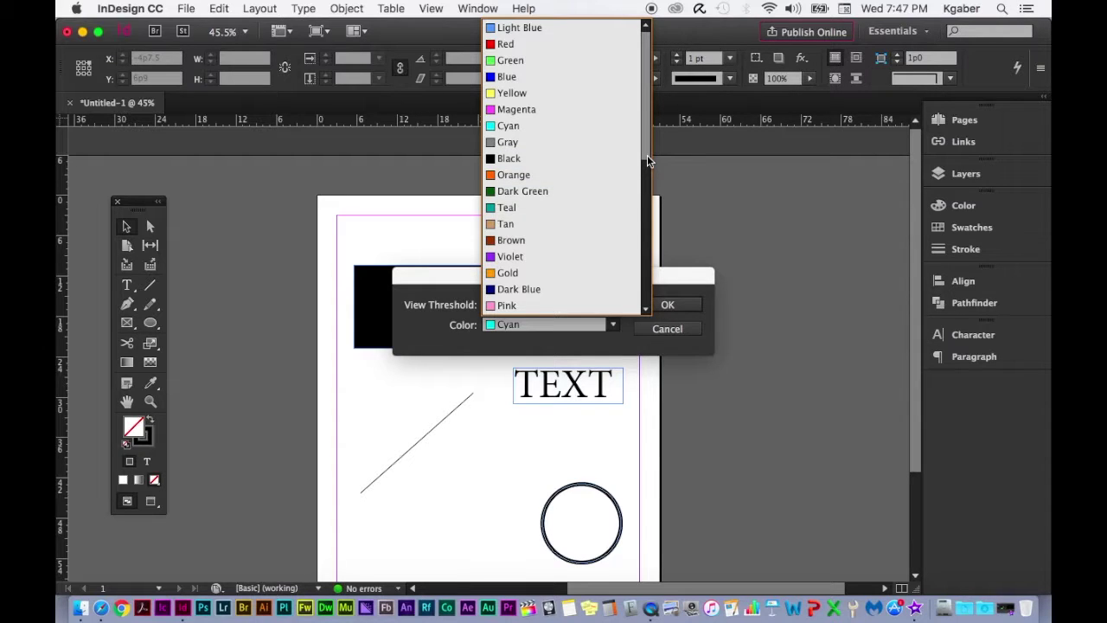
pyautogui.click(567, 289)
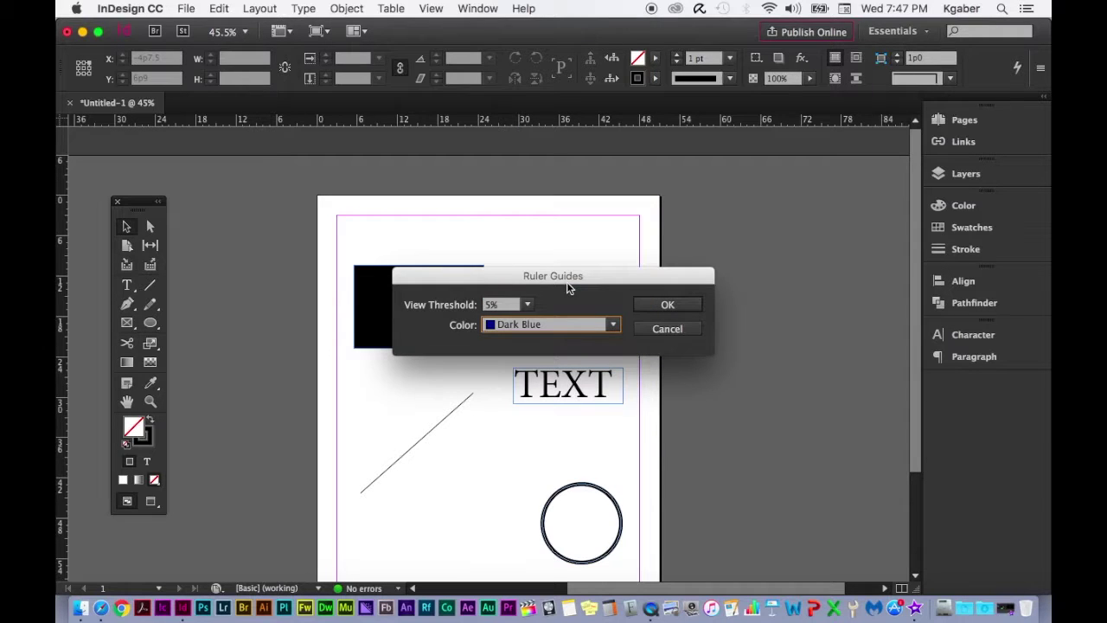
pyautogui.click(670, 309)
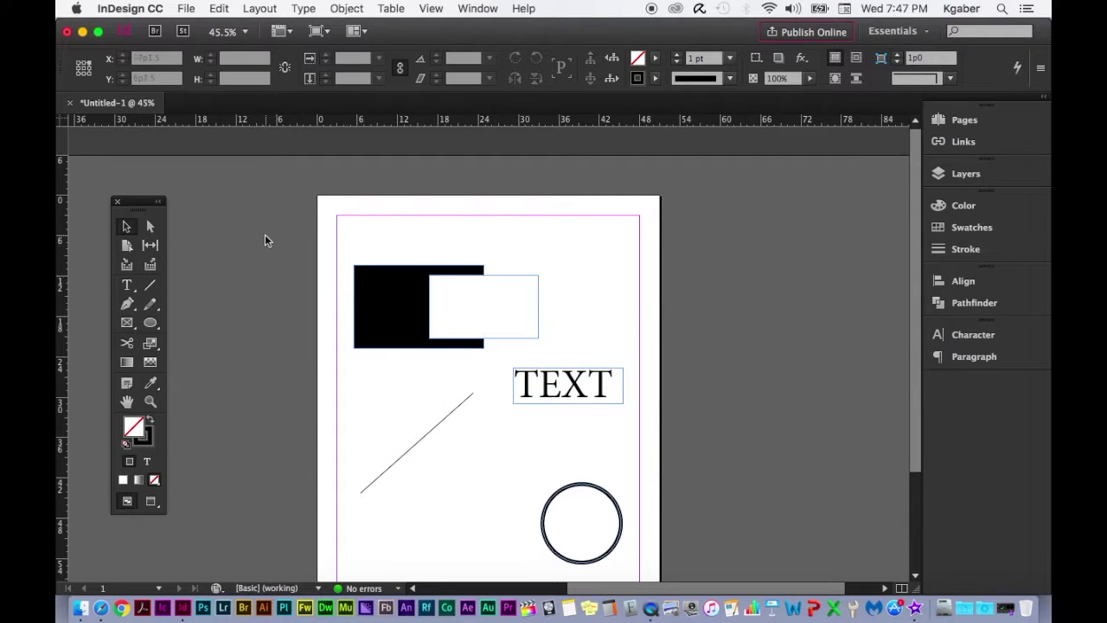
pyautogui.moveTo(62, 181); pyautogui.dragTo(389, 195)
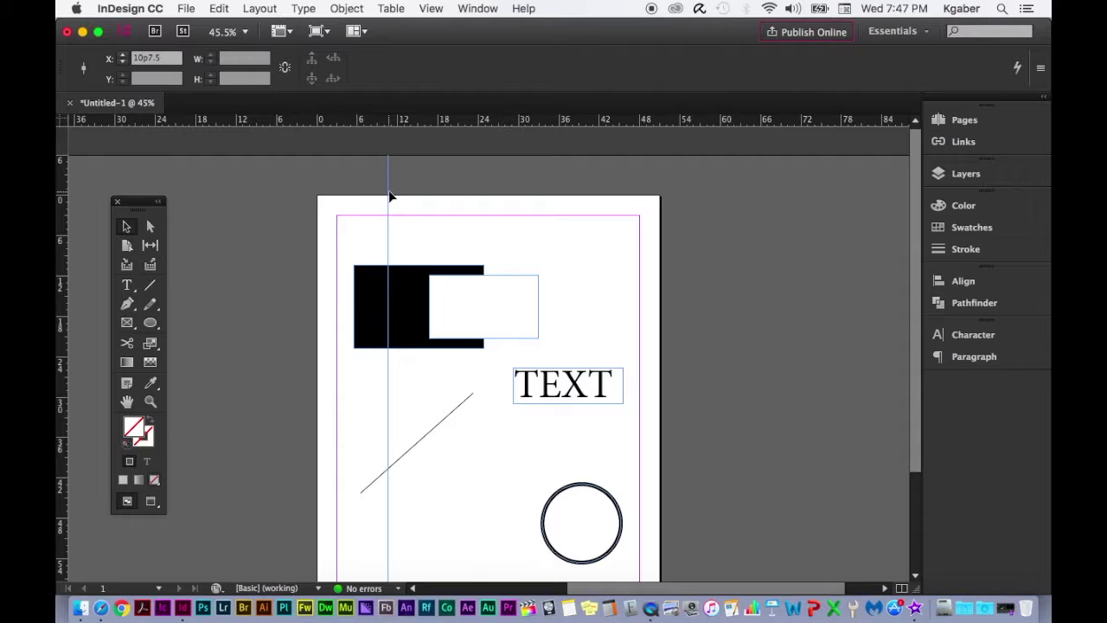
# Create a guide grid of 3 rows and 4 columns with 1p0 gutters fitted to the page, with the preview enabled
pyautogui.click(259, 8)
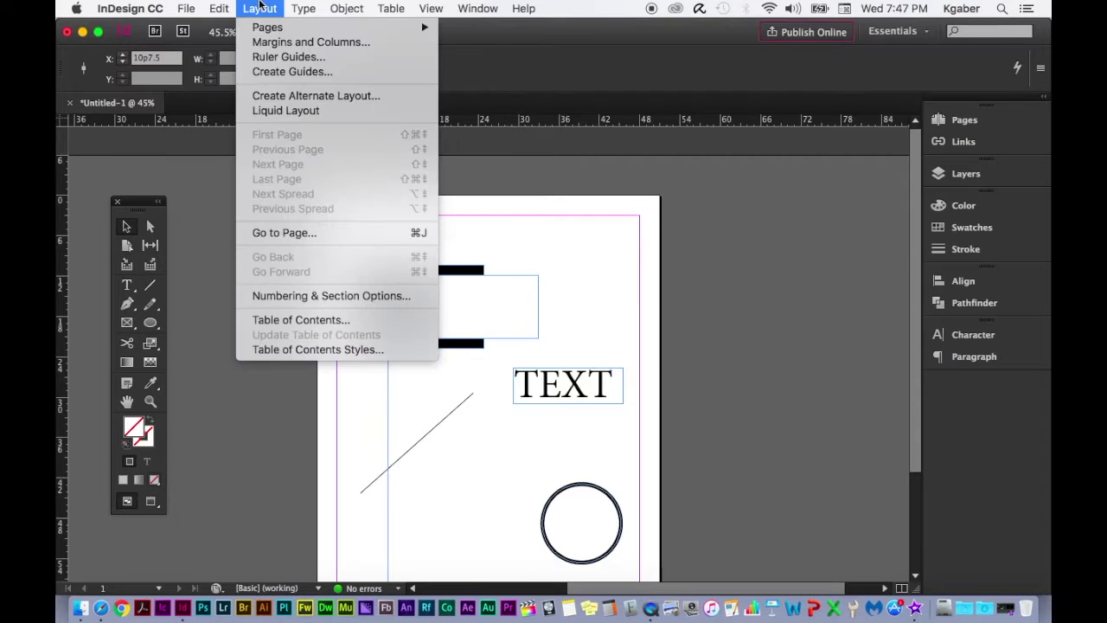
pyautogui.click(303, 74)
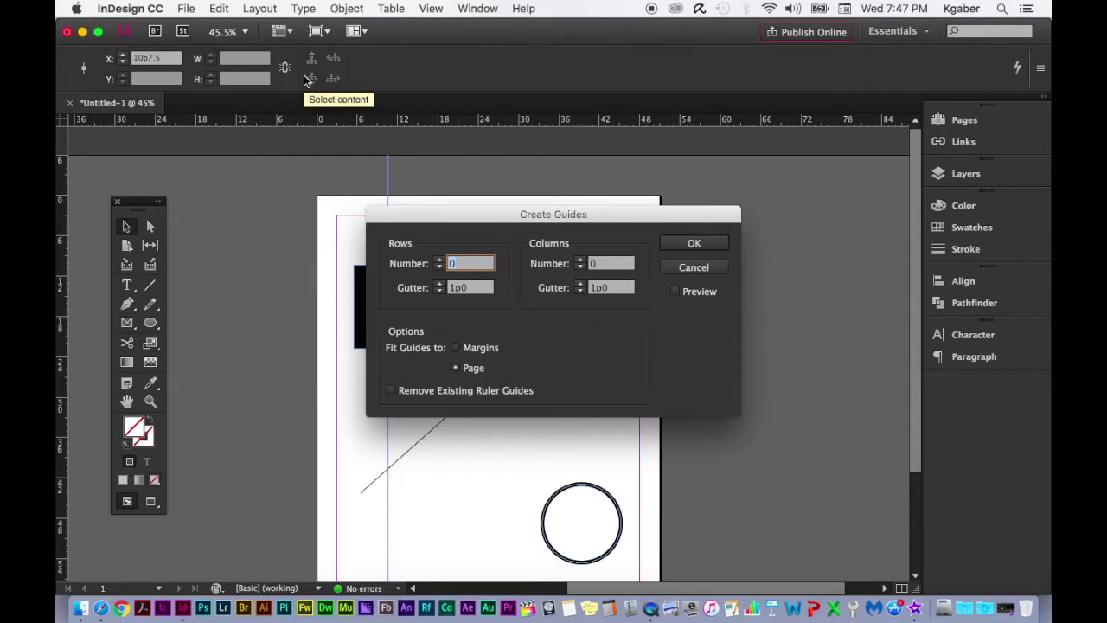
pyautogui.click(440, 260)
pyautogui.click(440, 259)
pyautogui.click(439, 260)
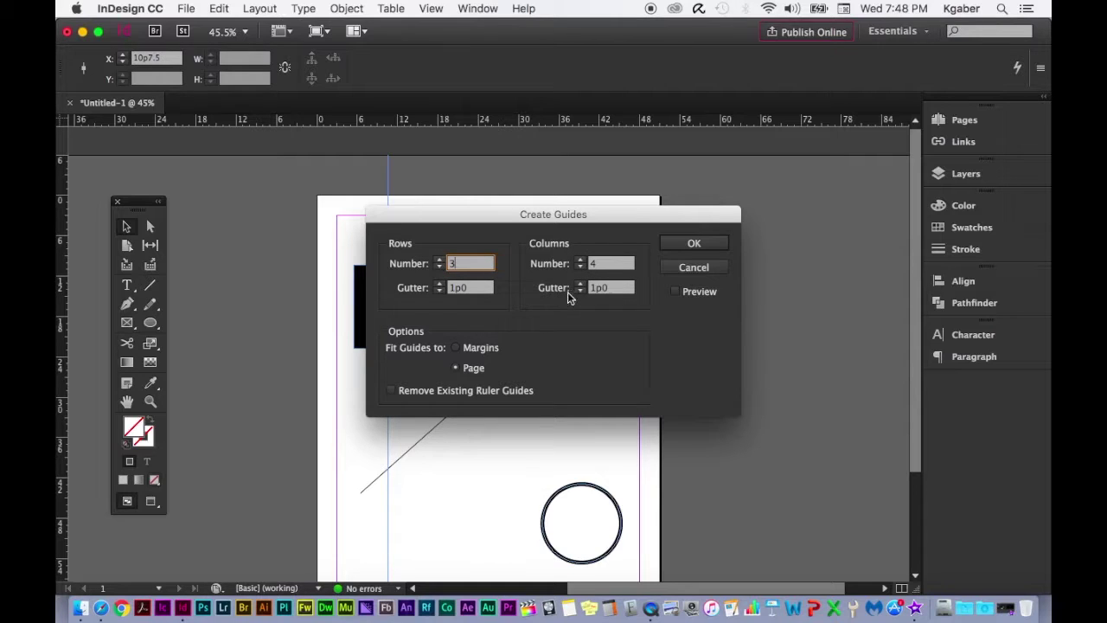
pyautogui.click(675, 292)
pyautogui.moveTo(612, 223); pyautogui.dragTo(925, 244)
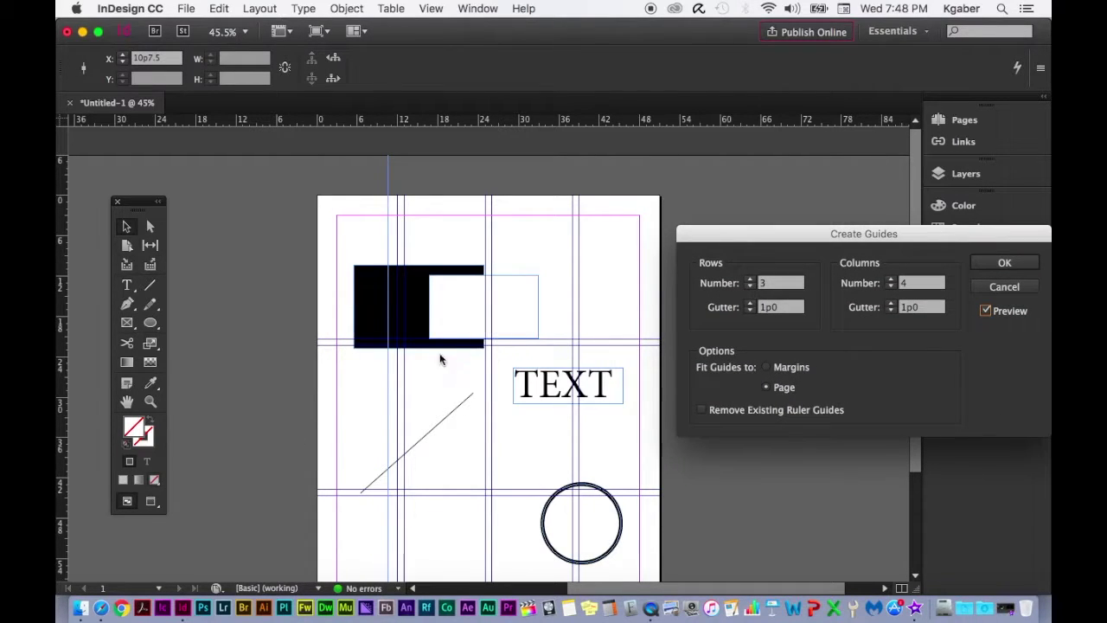
pyautogui.click(1016, 263)
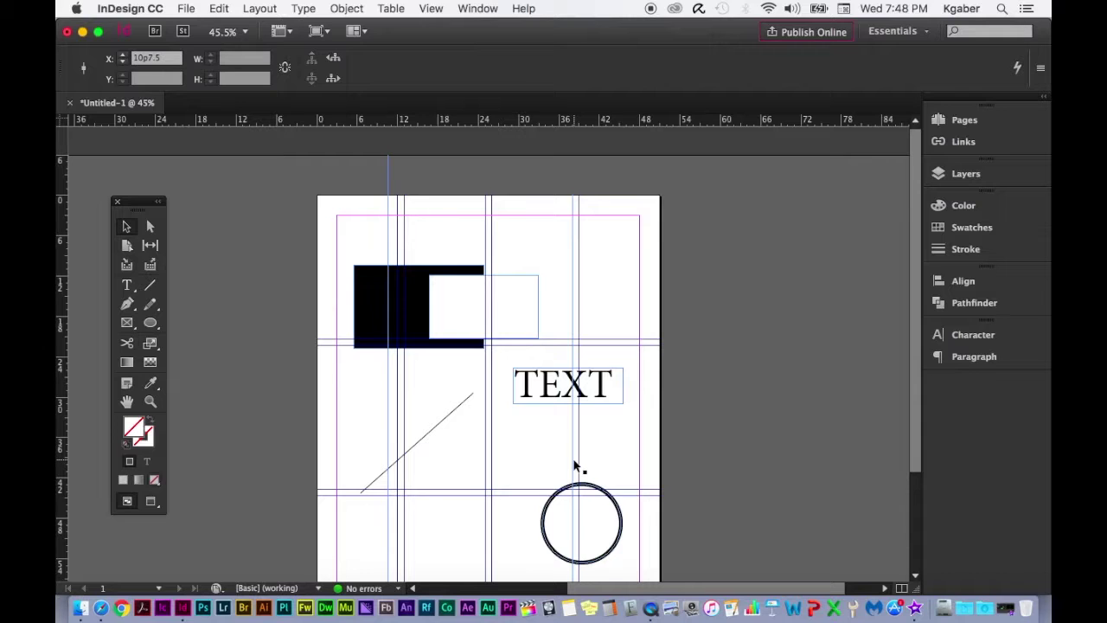
pyautogui.click(311, 8)
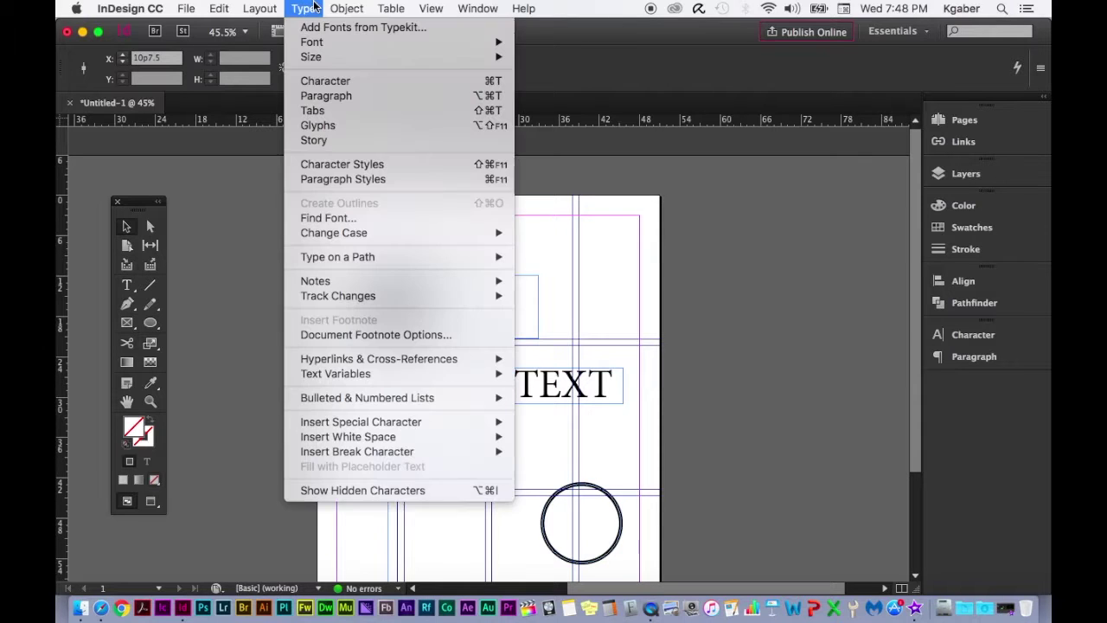
pyautogui.moveTo(264, 7)
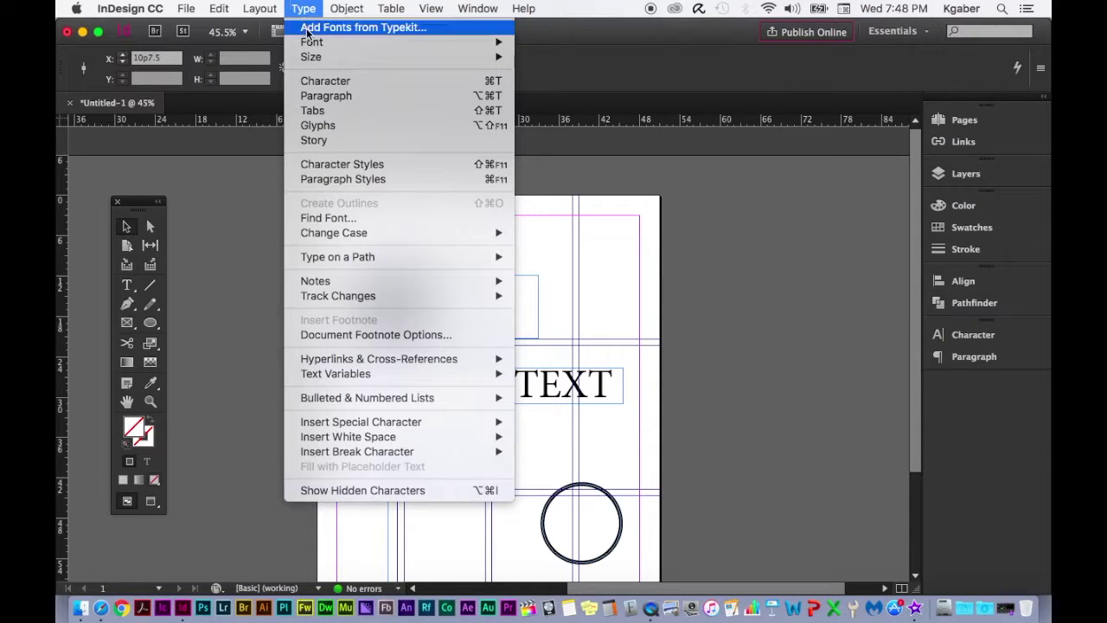
pyautogui.moveTo(316, 48)
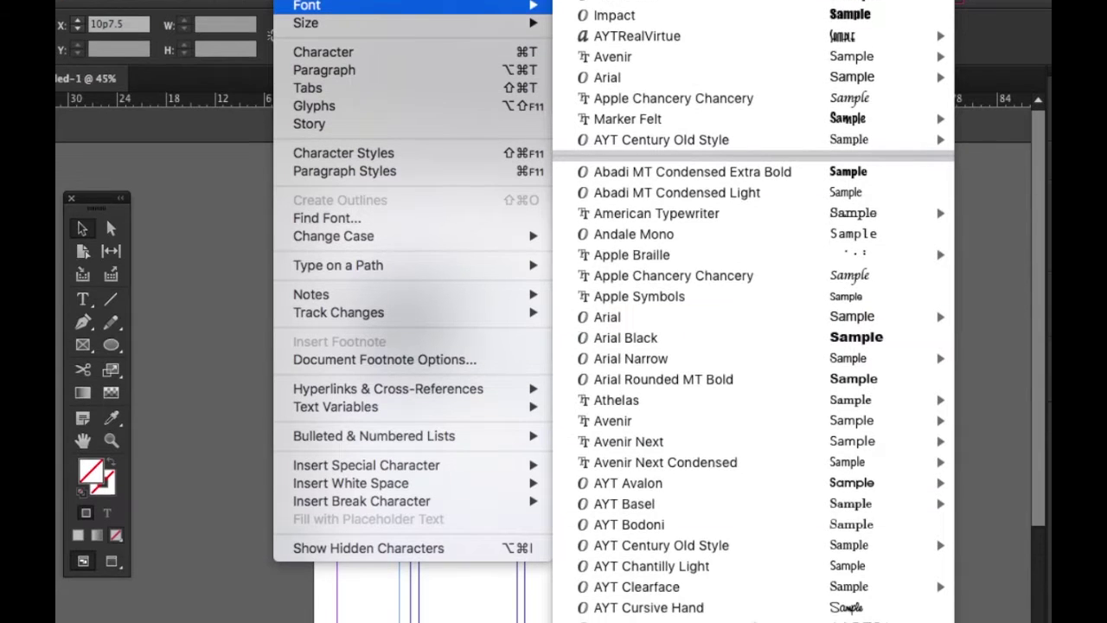
pyautogui.click(616, 400)
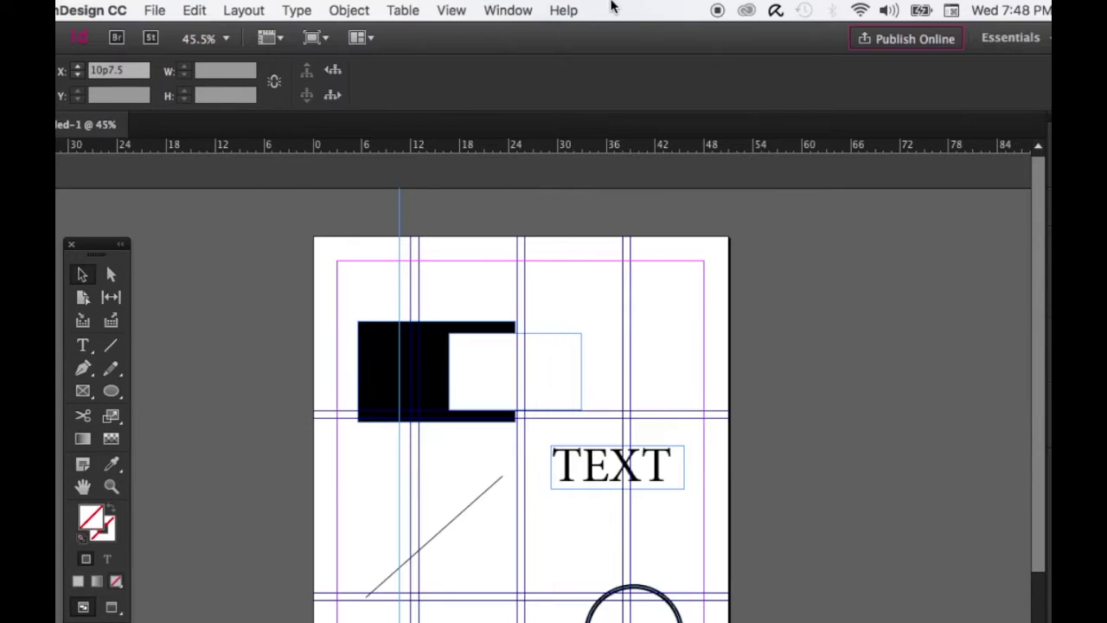
# Bring up the Character settings from the Type & Tables group of windows
pyautogui.click(503, 9)
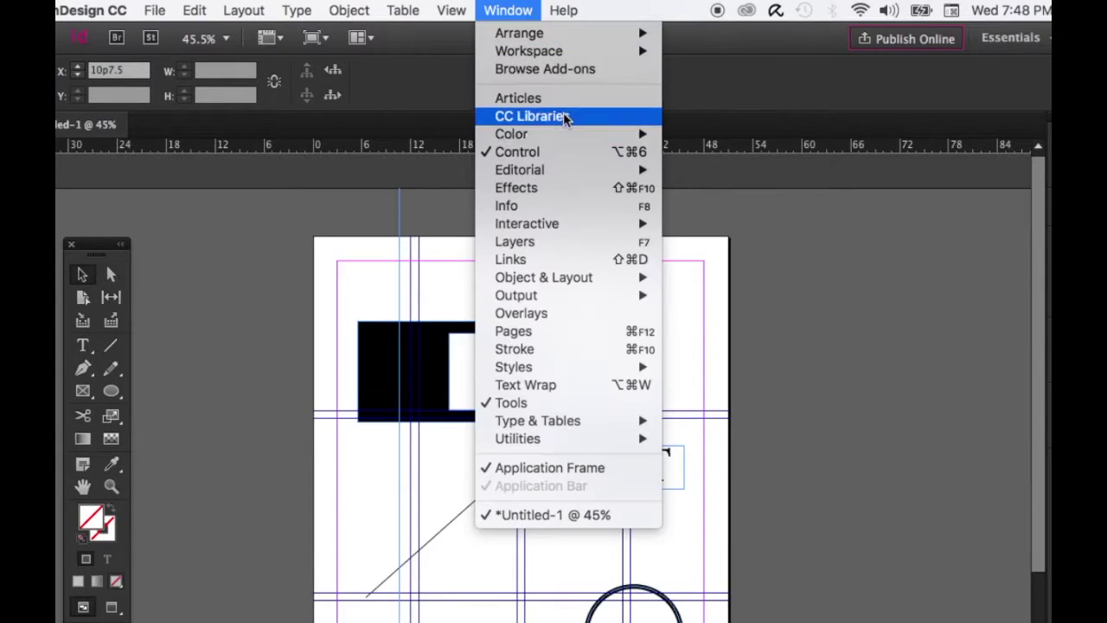
pyautogui.click(510, 11)
pyautogui.click(508, 11)
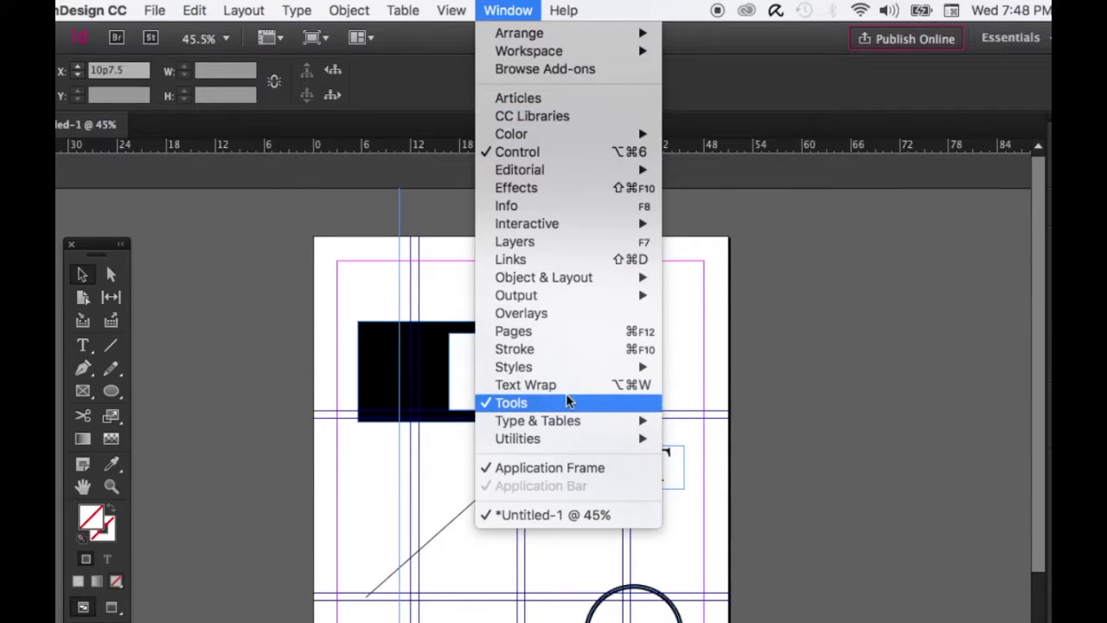
pyautogui.moveTo(570, 421)
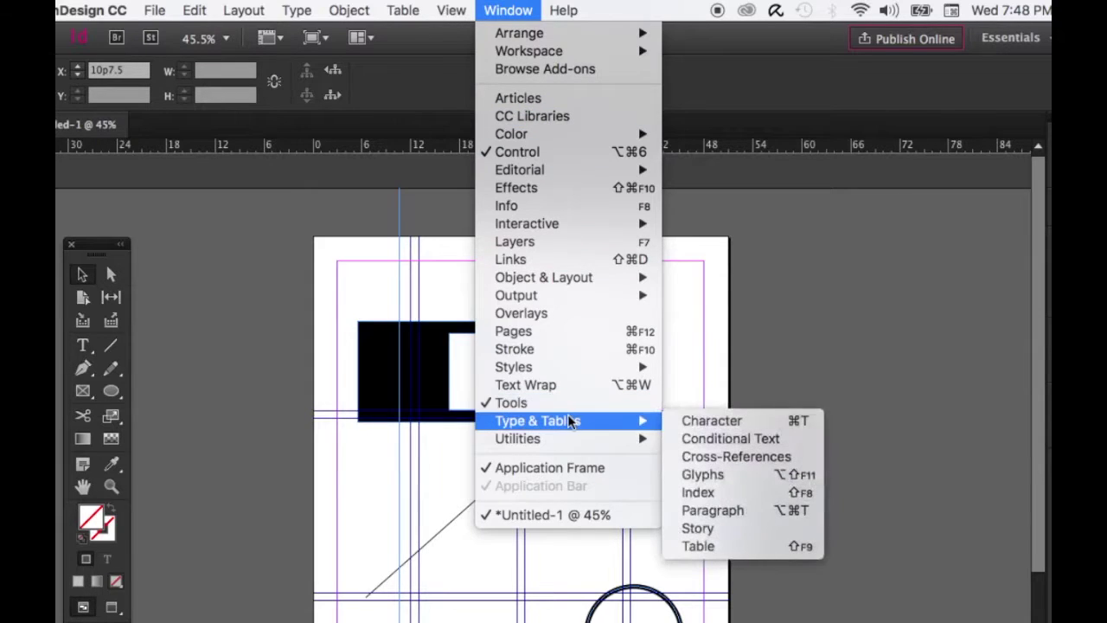
pyautogui.click(694, 422)
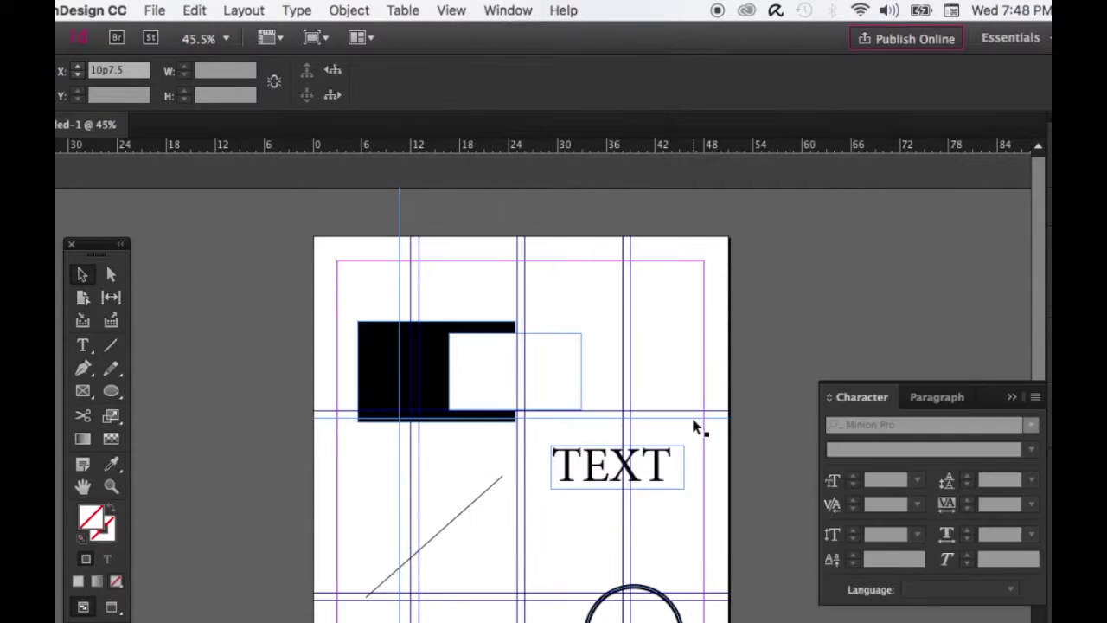
# Select the TEXT frame, look through the fonts available for it in the Character settings, and leave its font as is
pyautogui.hotkey('shift', 'Tab')
pyautogui.click(592, 478)
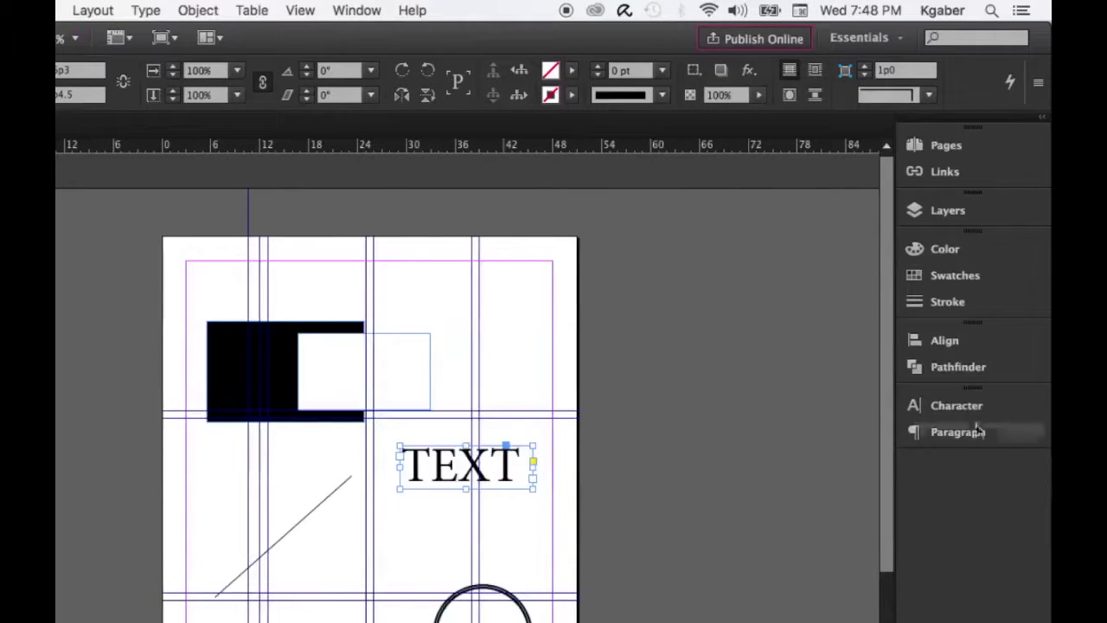
pyautogui.click(965, 413)
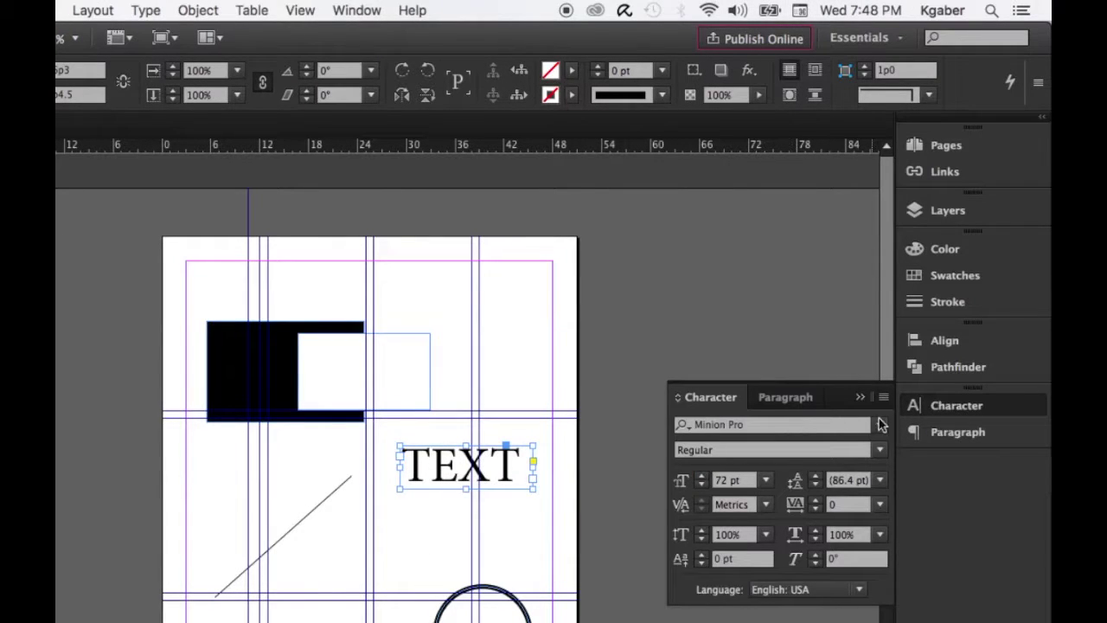
pyautogui.click(882, 424)
pyautogui.click(882, 423)
pyautogui.click(882, 424)
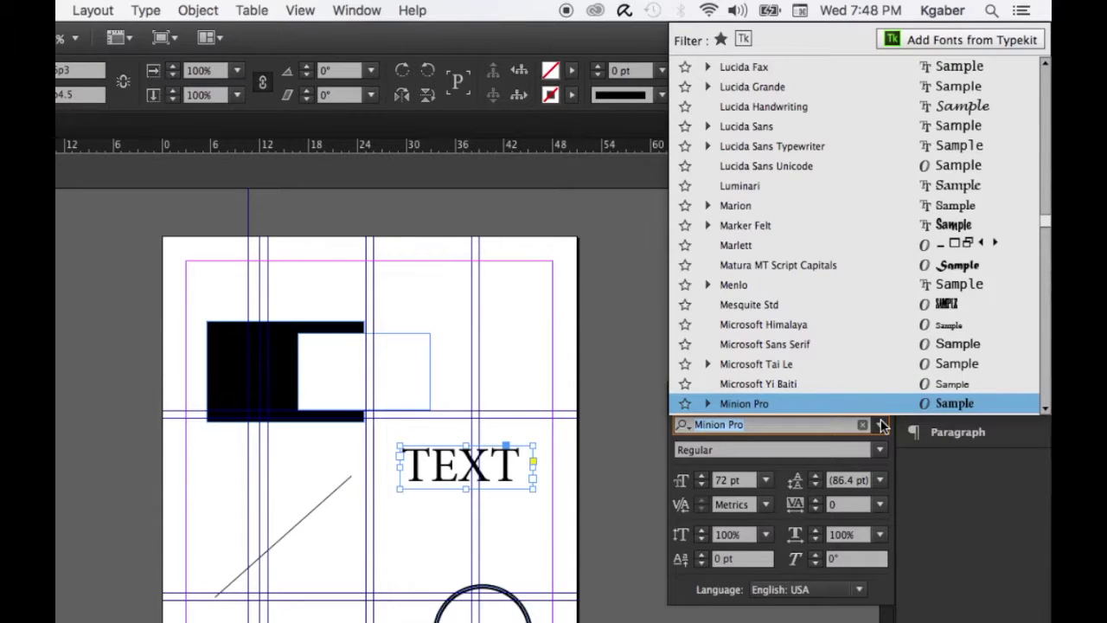
pyautogui.click(883, 425)
pyautogui.click(620, 327)
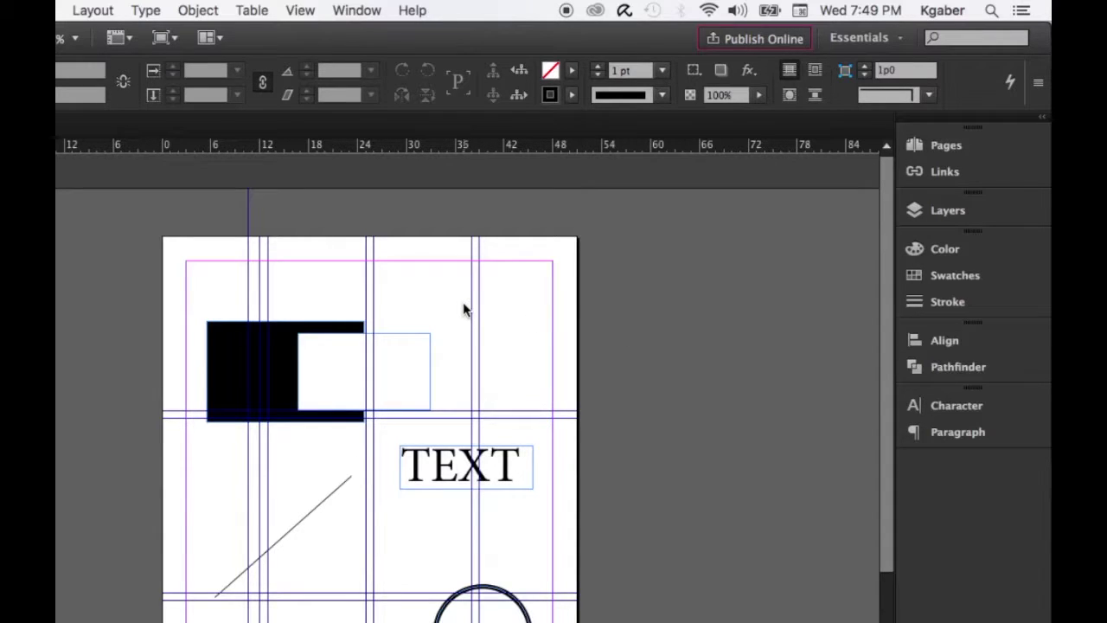
# Look over the preset type sizes from 6 pt to 72 pt without choosing one
pyautogui.click(152, 16)
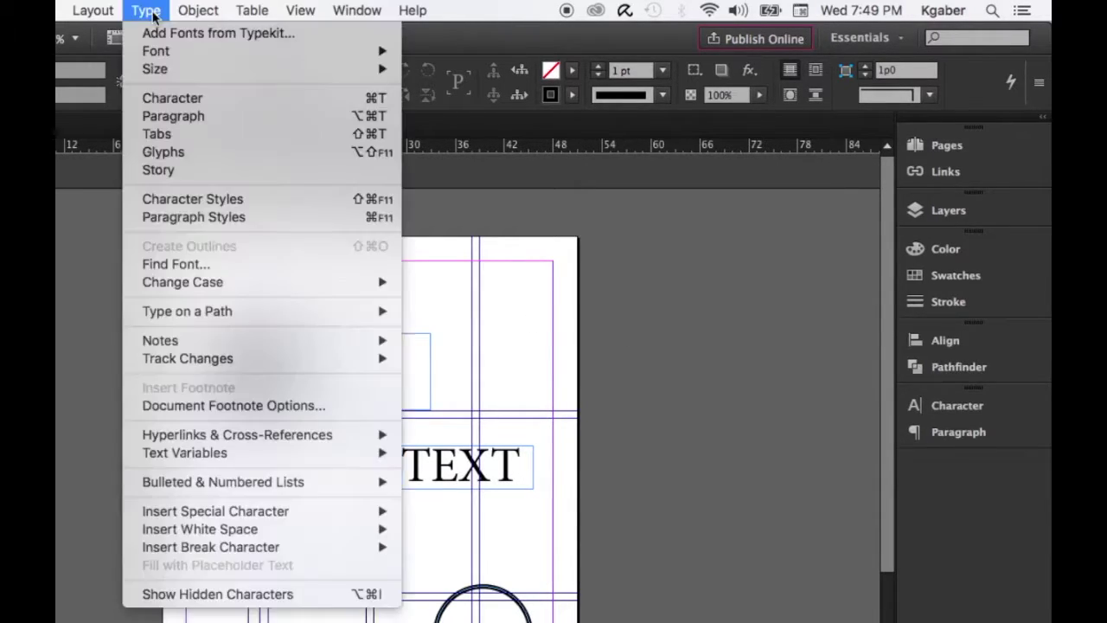
pyautogui.moveTo(157, 76)
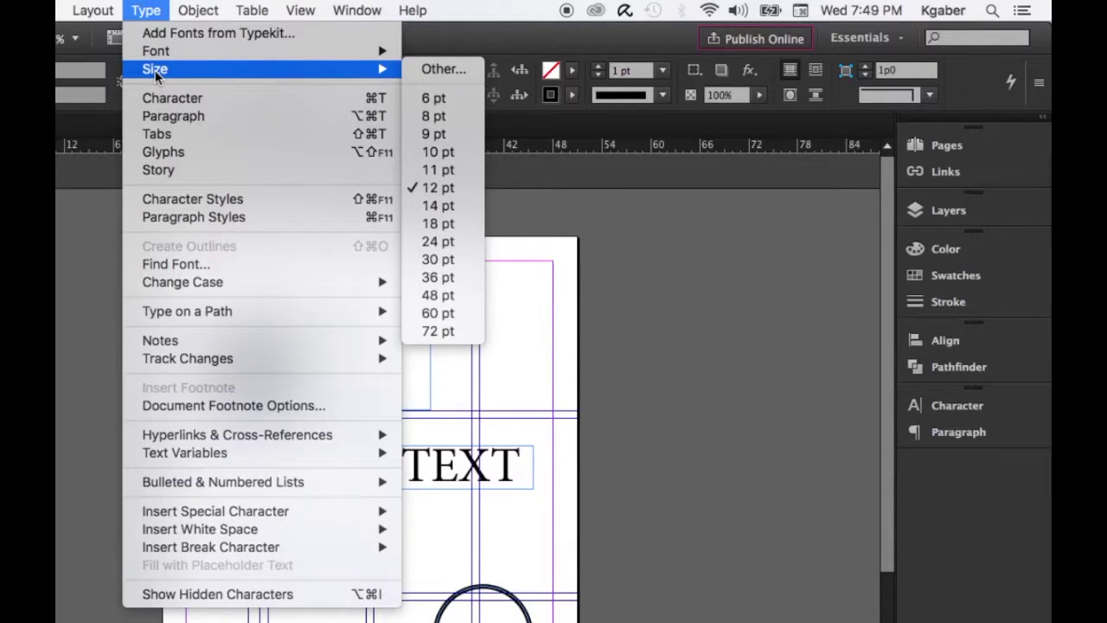
pyautogui.click(143, 9)
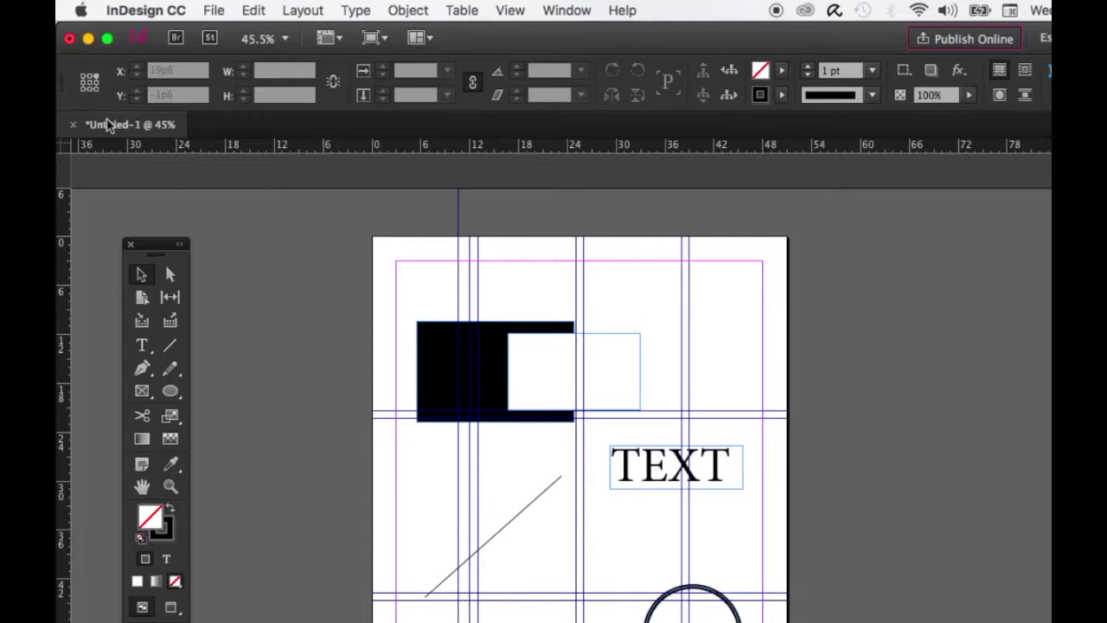
# Place the text cursor inside the word TEXT with the Type tool, inspect the Tabs ruler, and close it
pyautogui.click(142, 346)
pyautogui.click(645, 456)
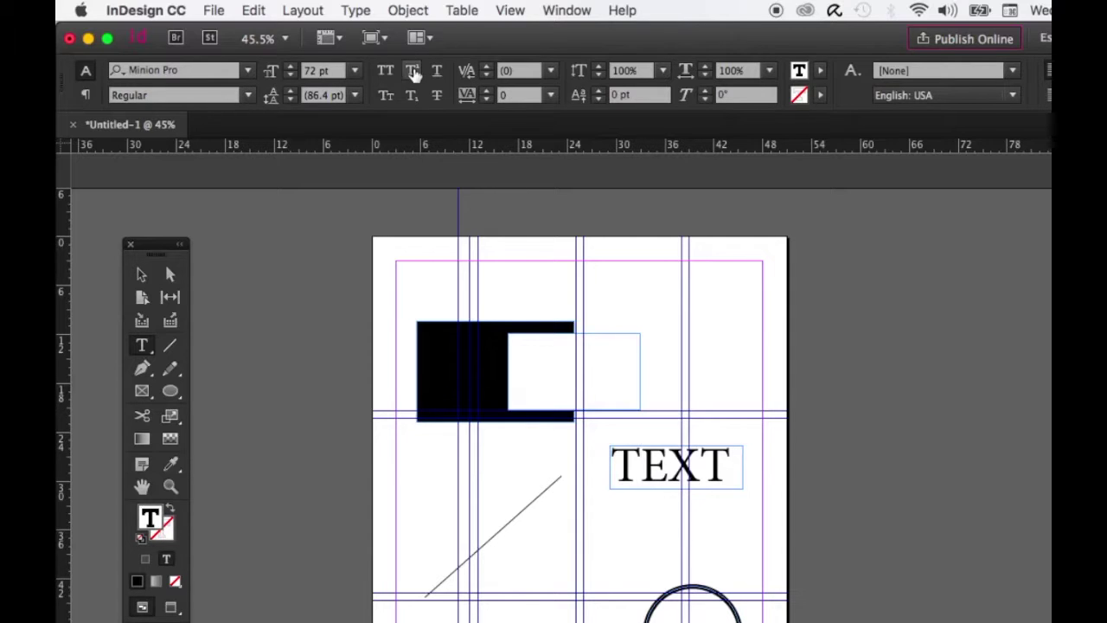
pyautogui.click(303, 9)
pyautogui.moveTo(355, 9)
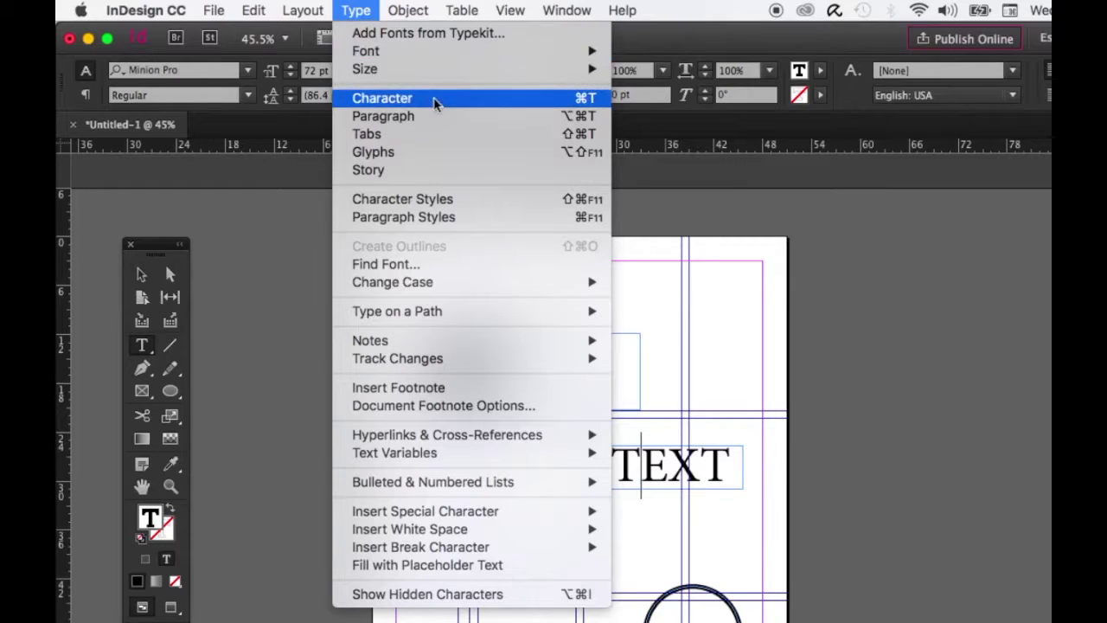
pyautogui.click(510, 135)
pyautogui.moveTo(694, 377); pyautogui.dragTo(436, 485)
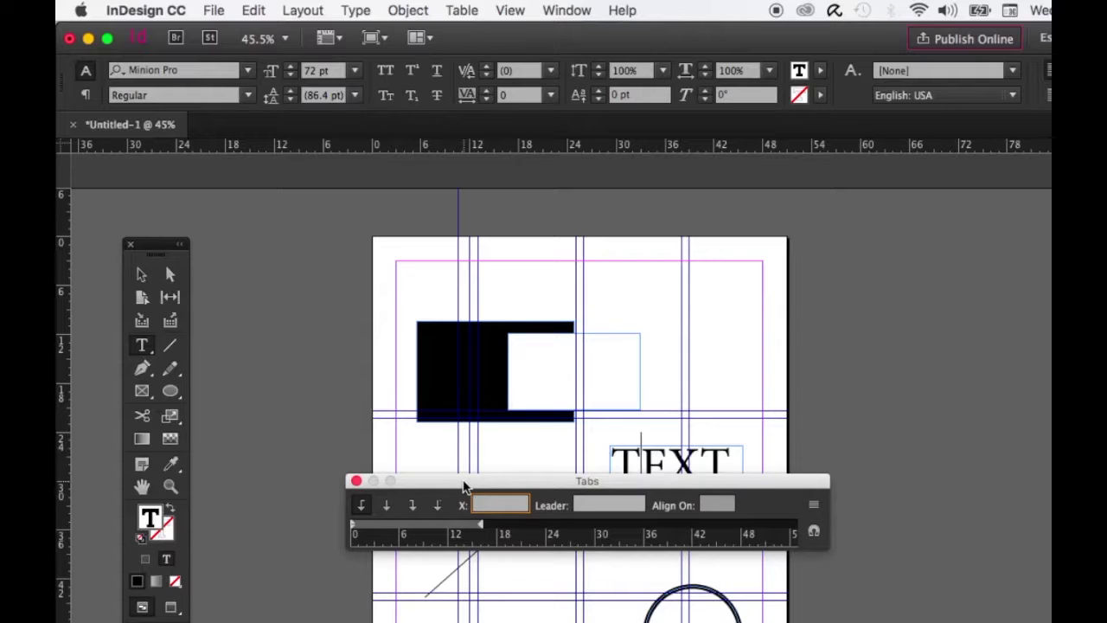
pyautogui.click(356, 481)
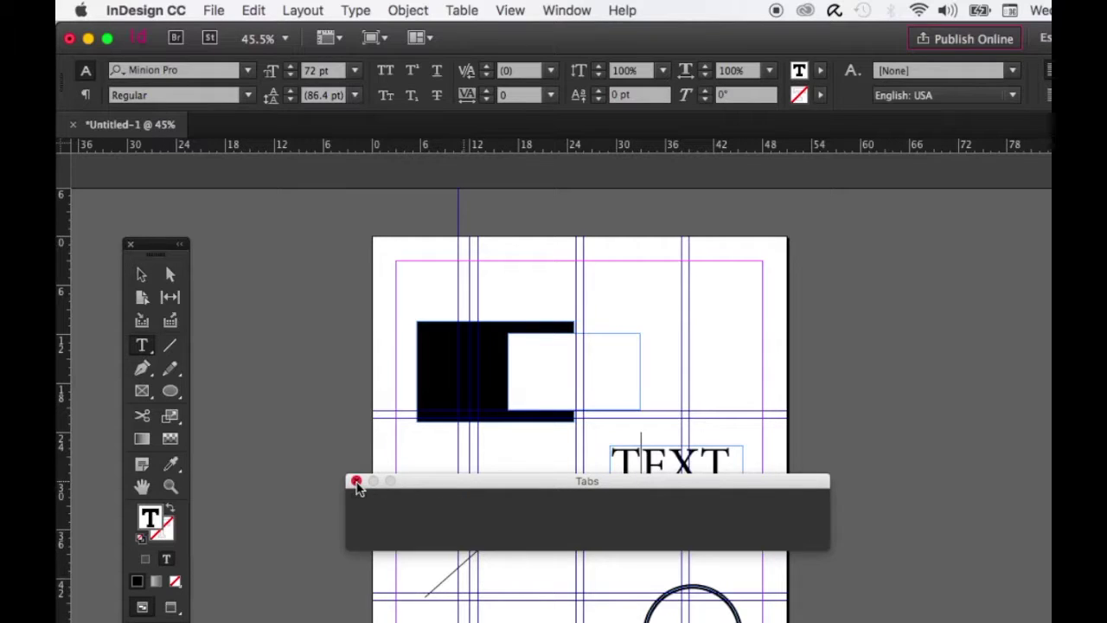
# Show the Character settings for the TEXT line being edited
pyautogui.click(357, 9)
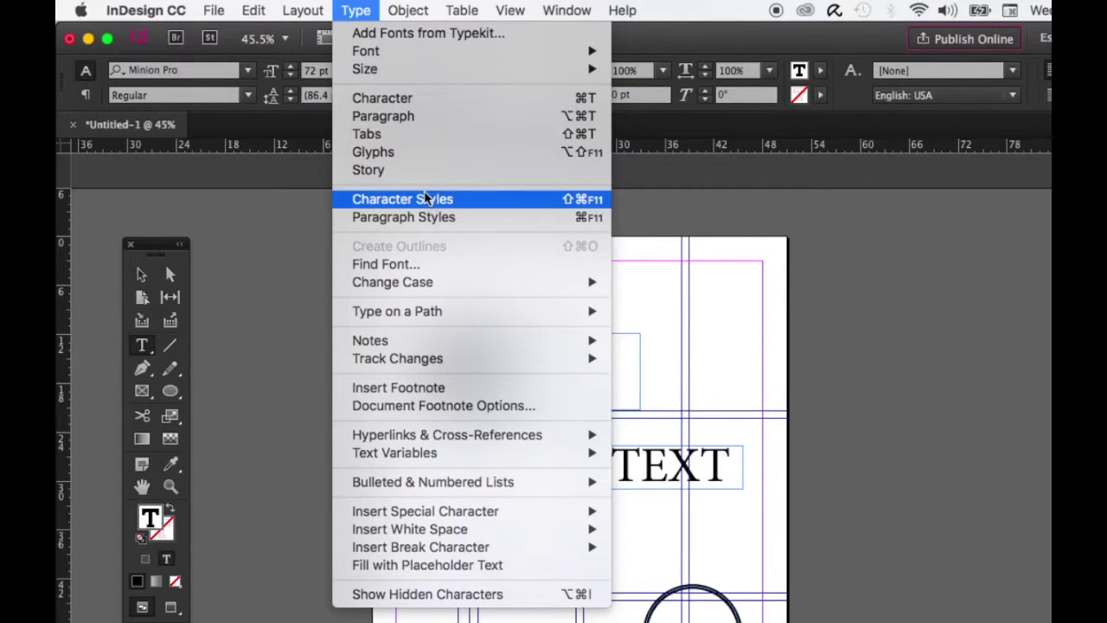
pyautogui.click(409, 100)
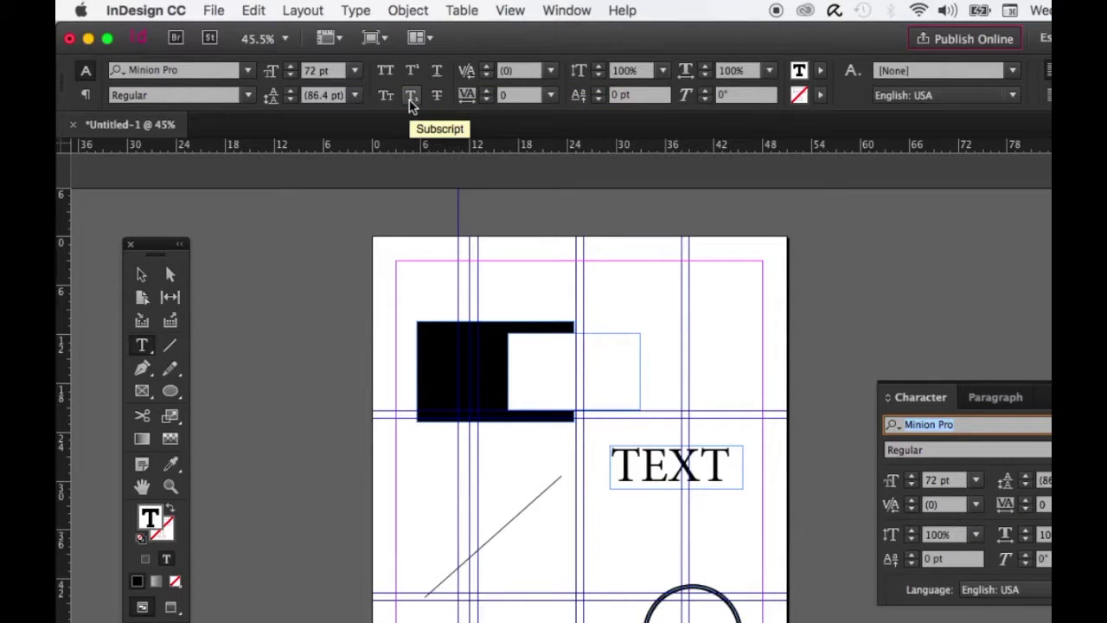
# Turn on Notes Mode at the cursor in TEXT and enter the note "fl;asd;fasdf"
pyautogui.click(367, 9)
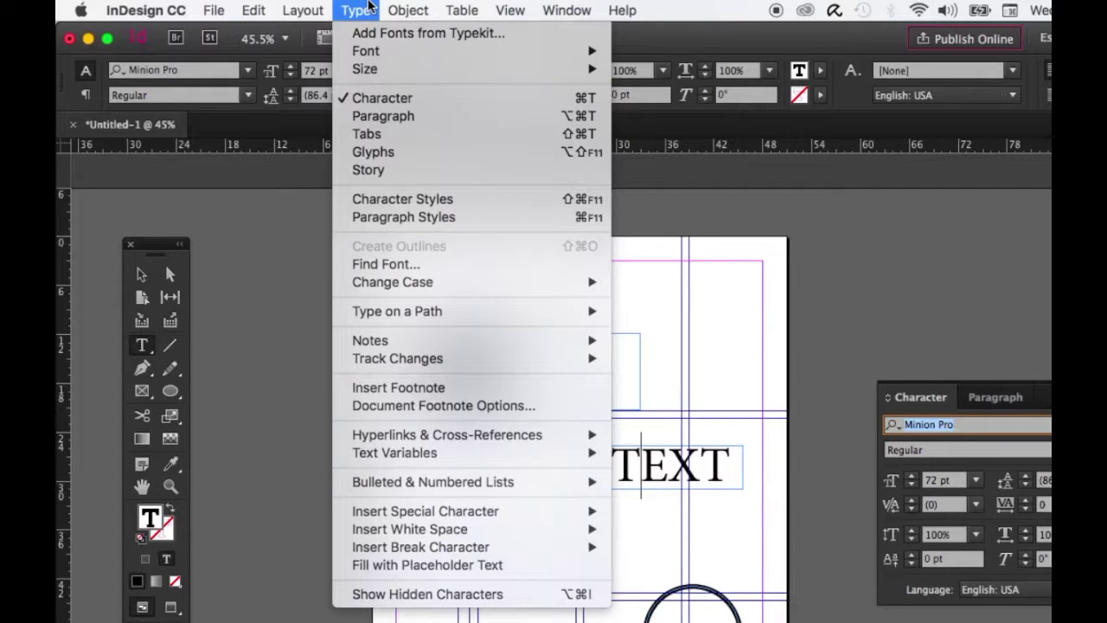
pyautogui.moveTo(437, 341)
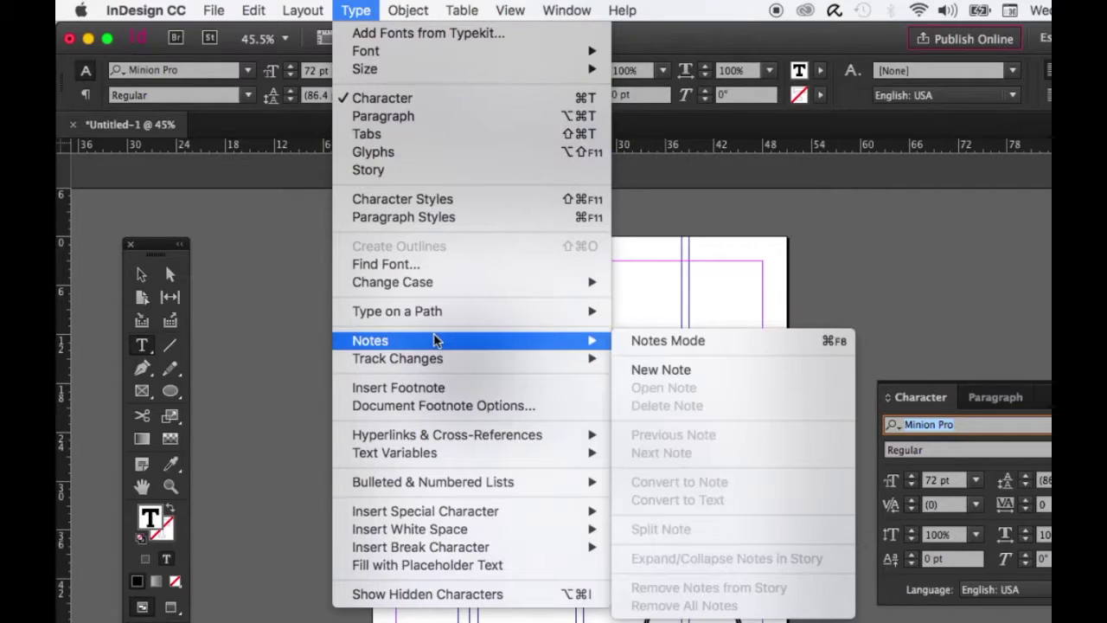
pyautogui.moveTo(444, 322)
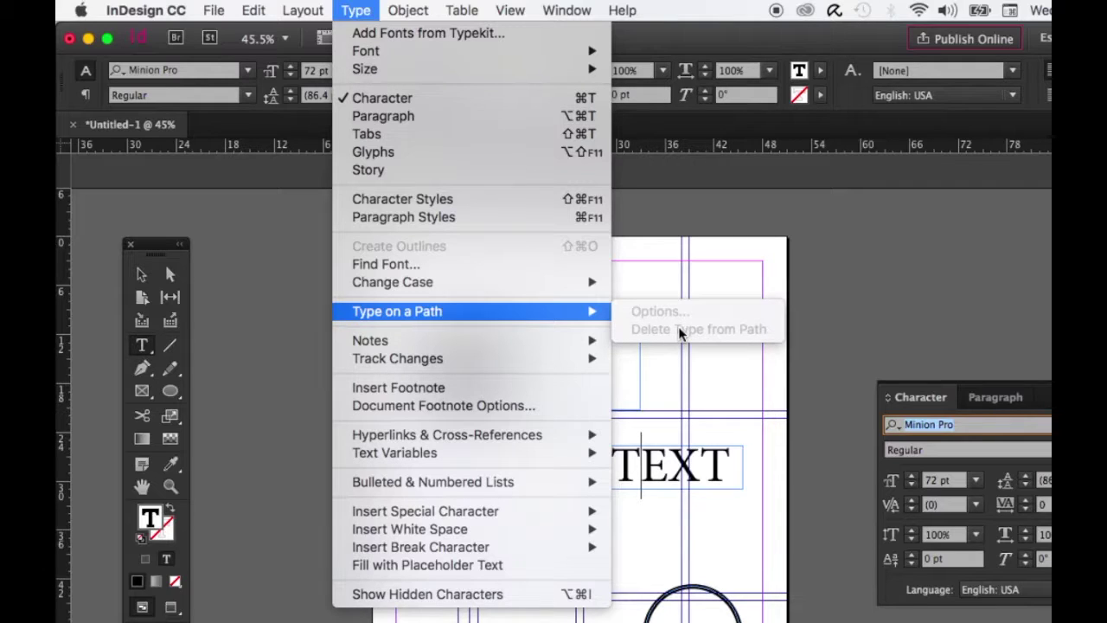
pyautogui.moveTo(535, 342)
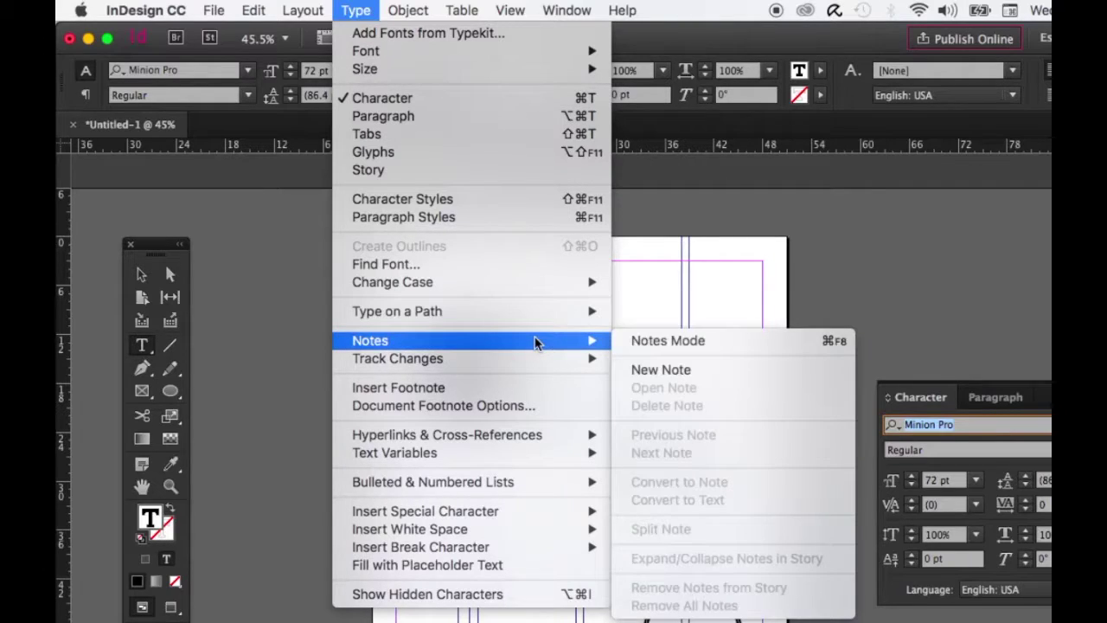
pyautogui.click(669, 341)
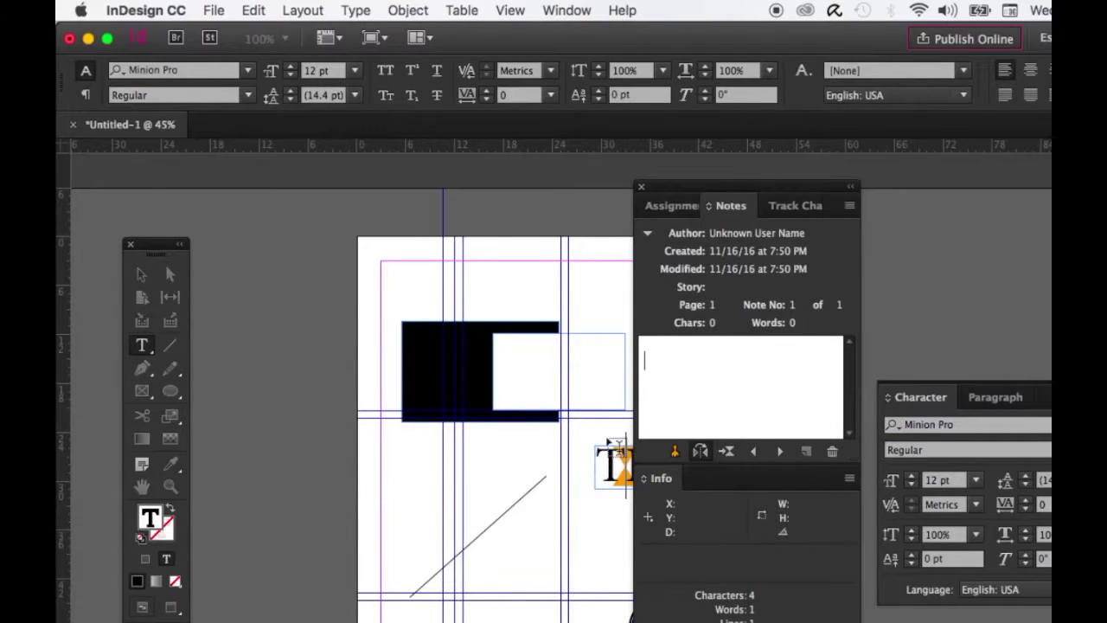
pyautogui.write('fl;asd;fasdf')
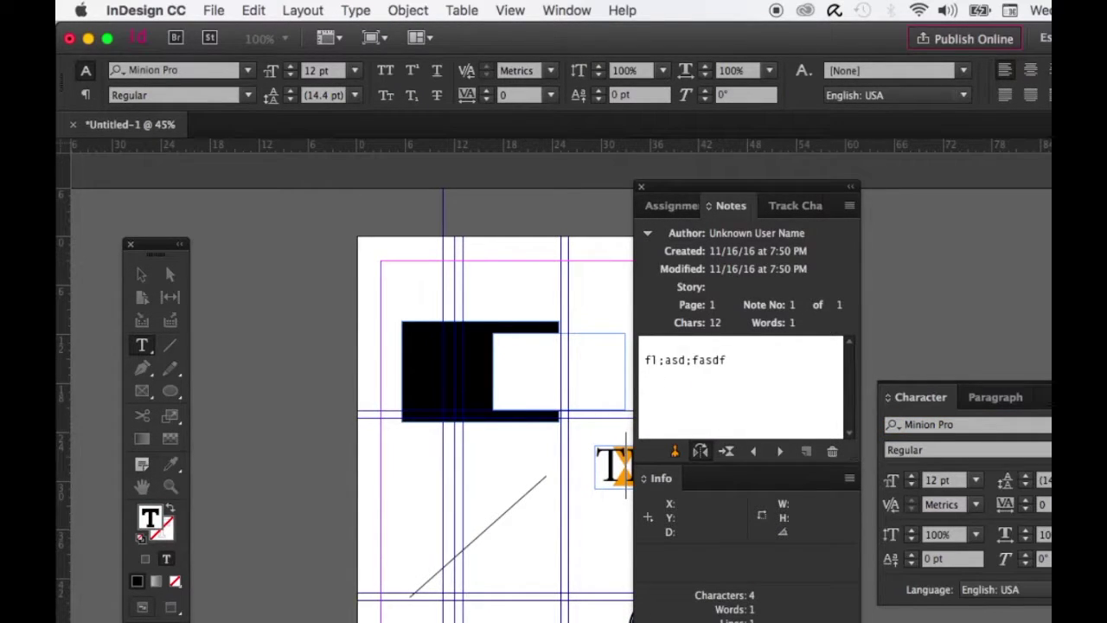
# Examine the Type commands for track changes, hyperlinks, bulleted and numbered lists, special characters, white space and break characters
pyautogui.click(354, 9)
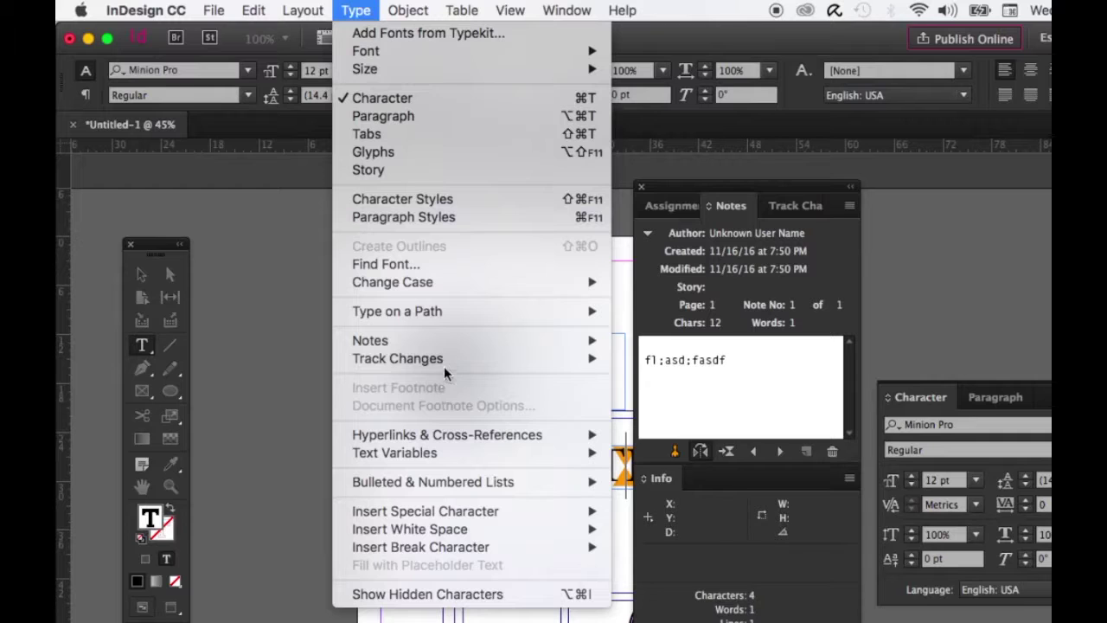
pyautogui.moveTo(445, 367)
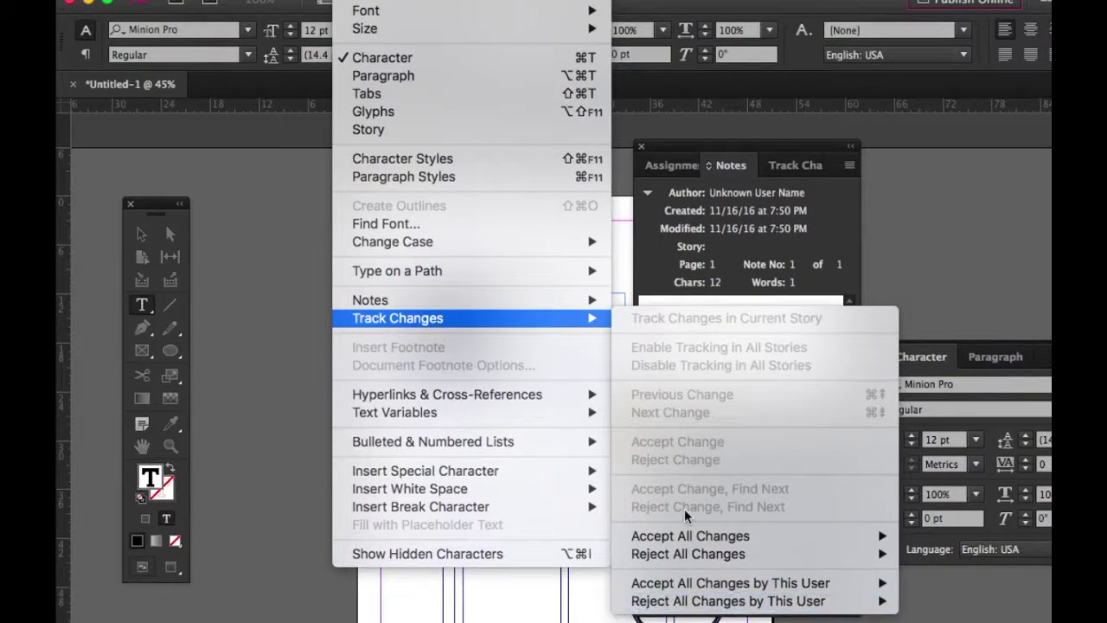
pyautogui.moveTo(688, 588)
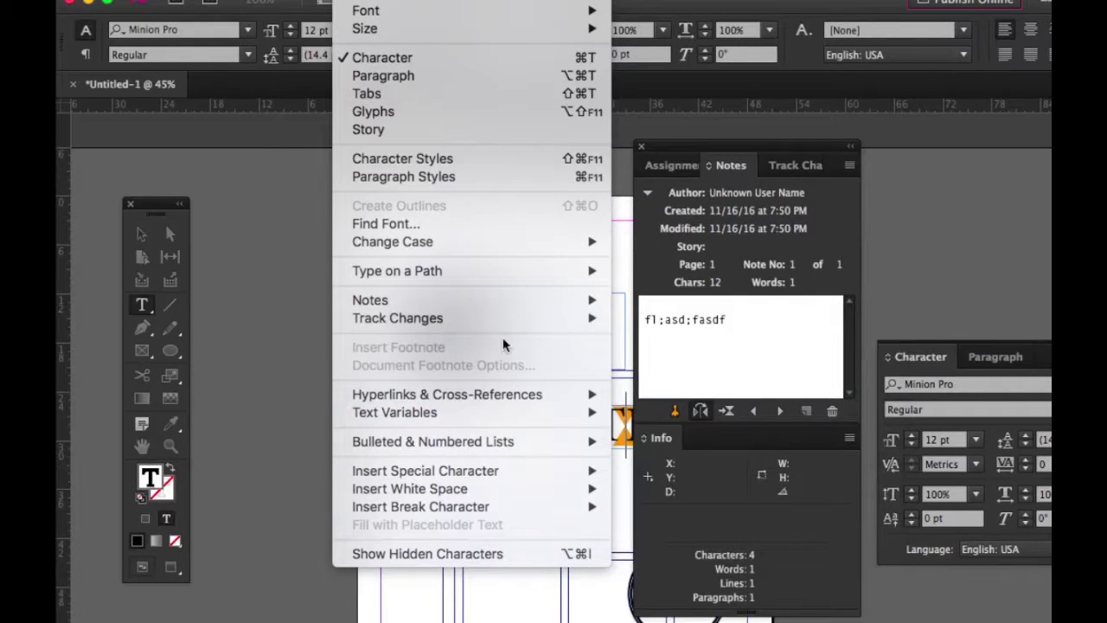
pyautogui.moveTo(475, 399)
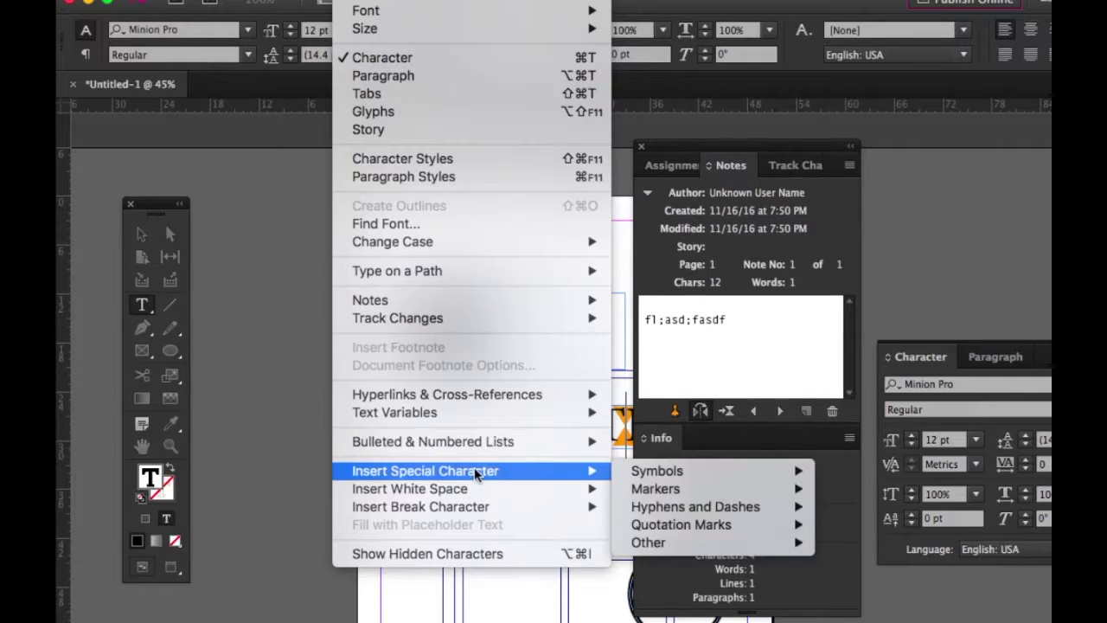
pyautogui.moveTo(481, 447)
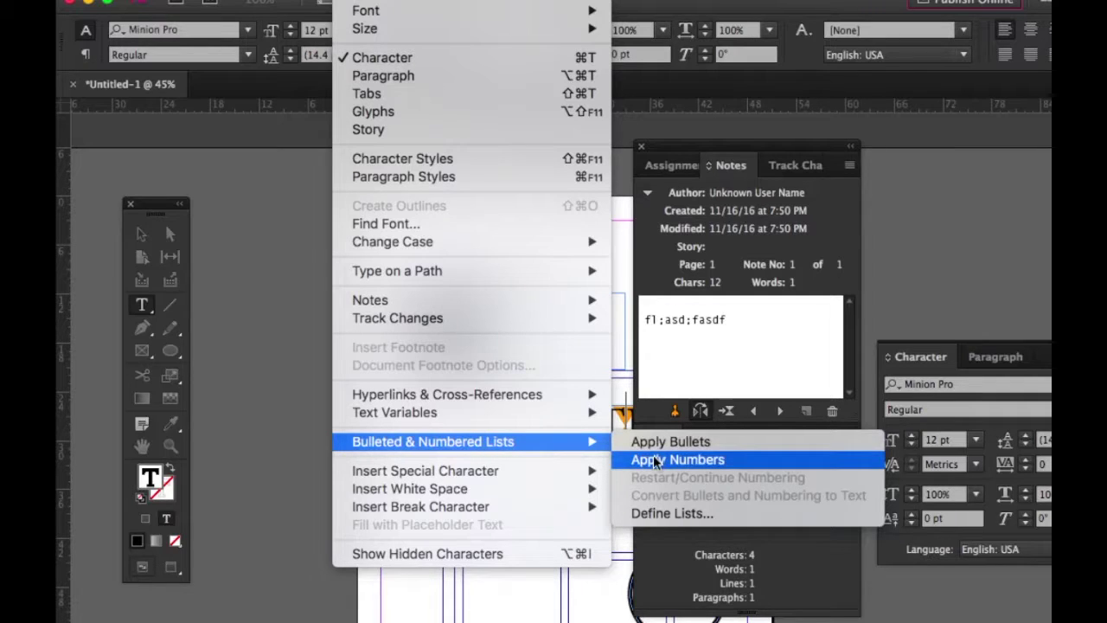
pyautogui.moveTo(516, 474)
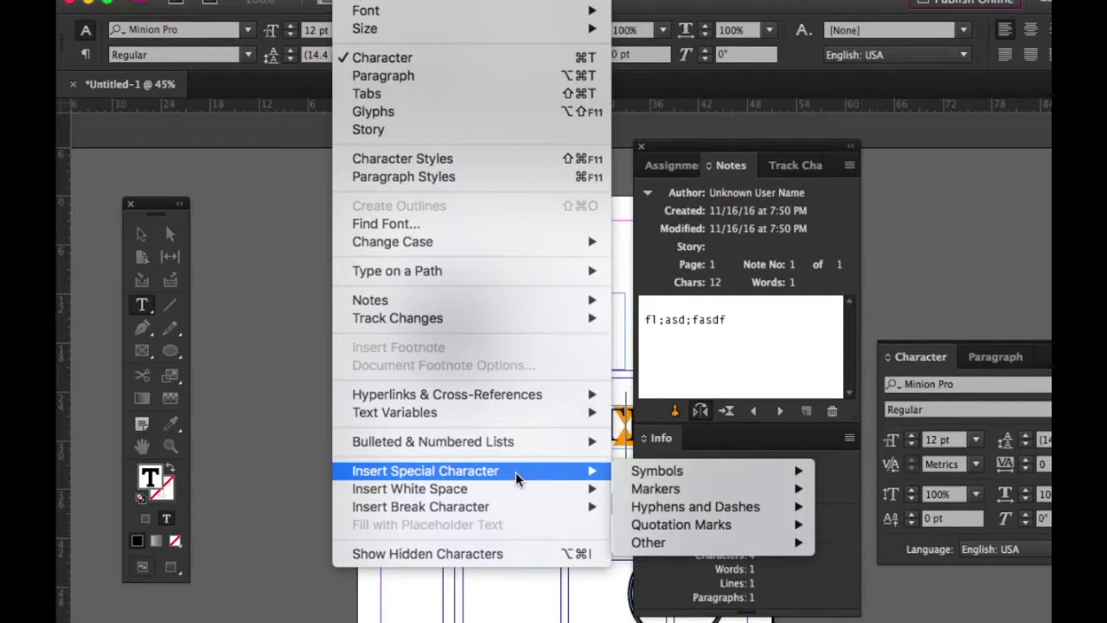
pyautogui.moveTo(511, 505)
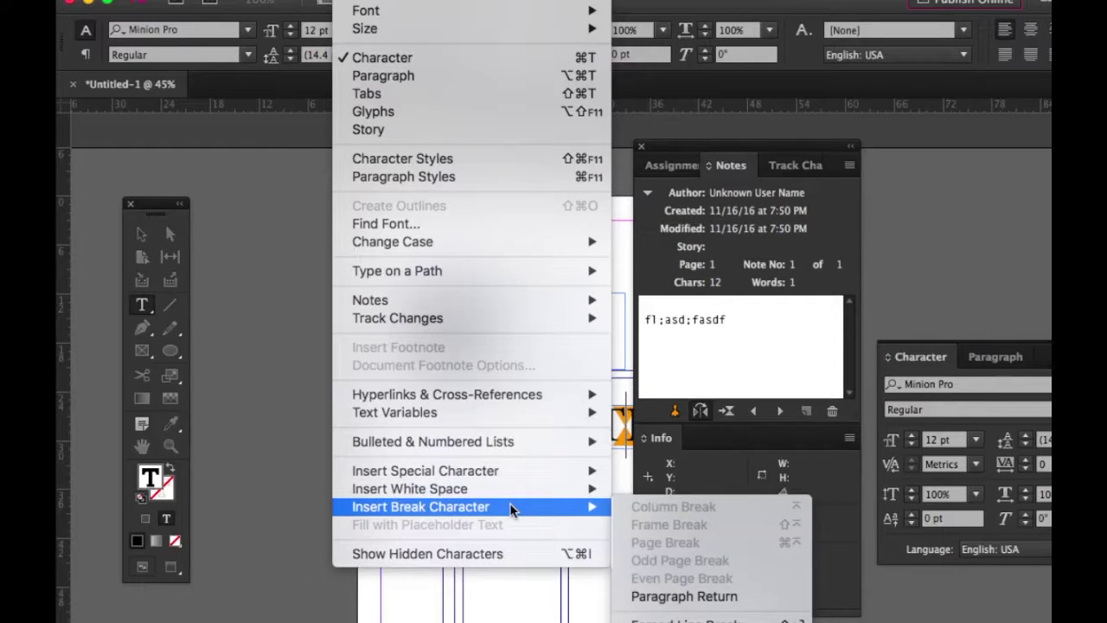
pyautogui.moveTo(534, 492)
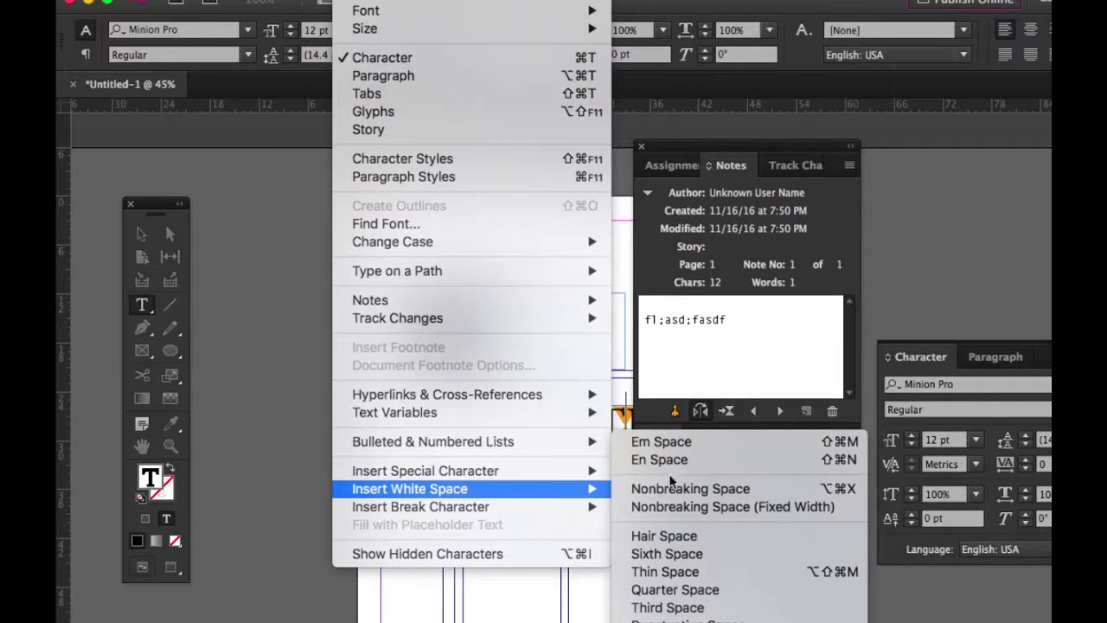
# Examine the Object commands for transforming, repeating transformations and arranging objects
pyautogui.moveTo(398, 0)
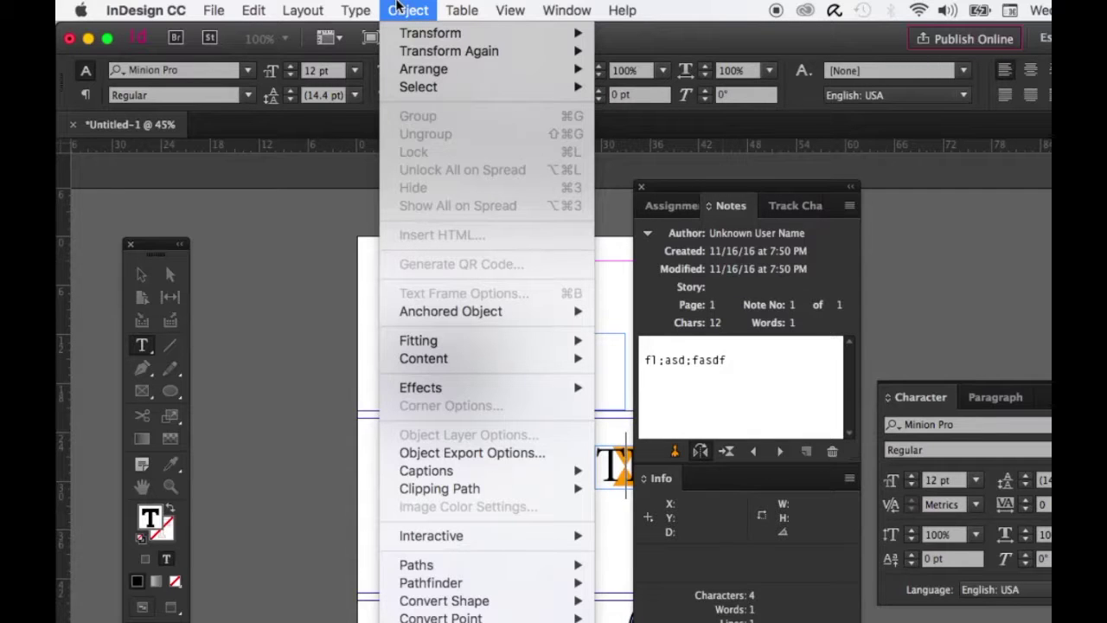
pyautogui.moveTo(429, 36)
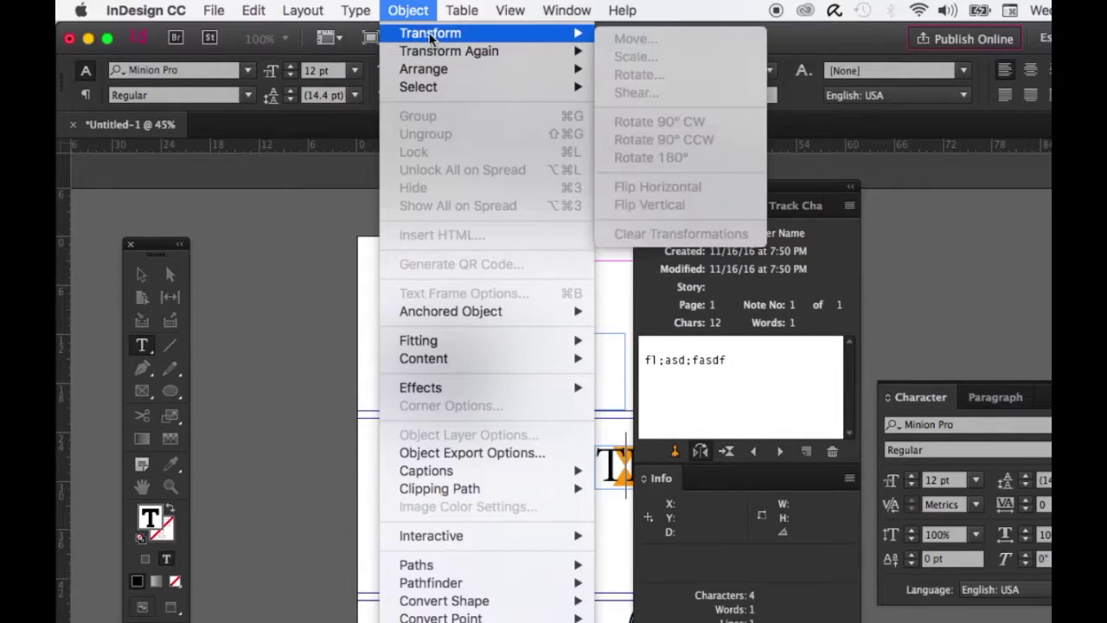
pyautogui.moveTo(586, 70)
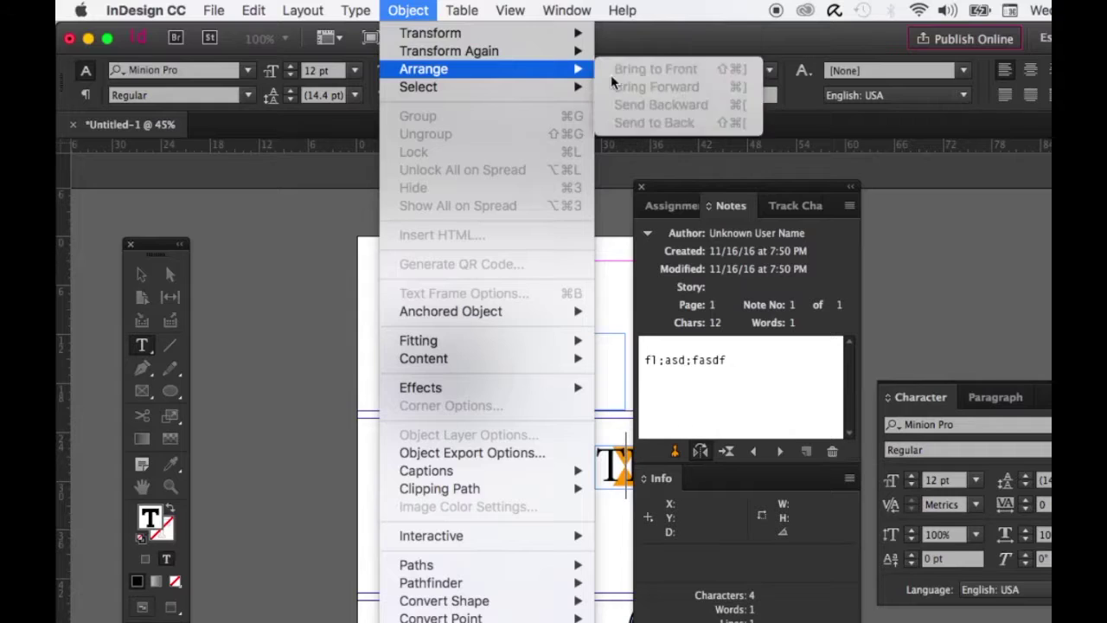
pyautogui.moveTo(580, 34)
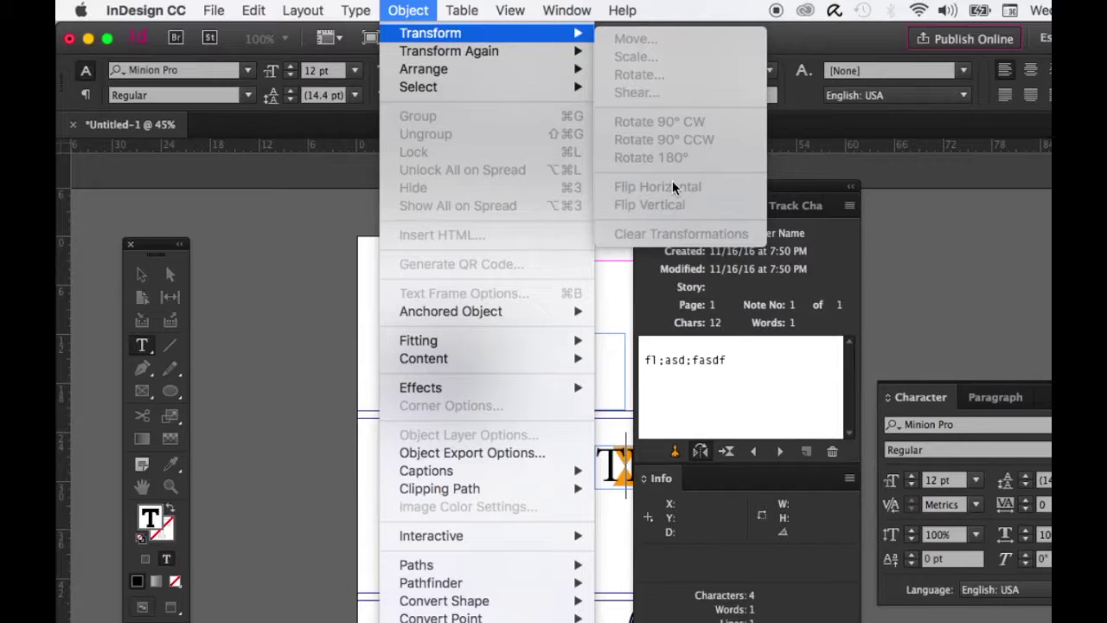
pyautogui.moveTo(529, 68)
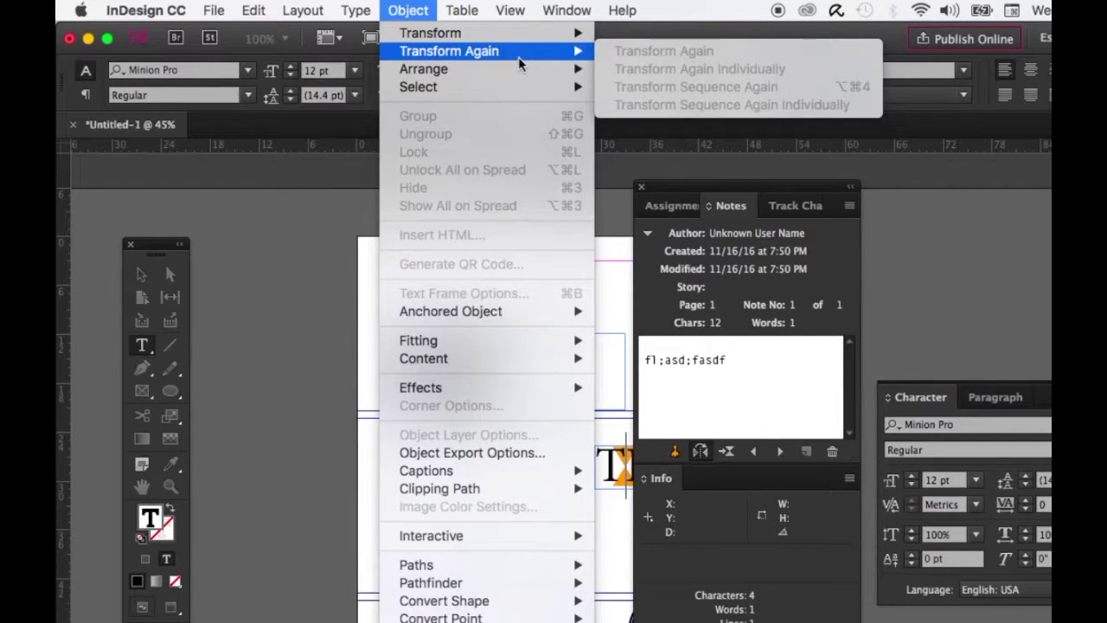
pyautogui.click(414, 9)
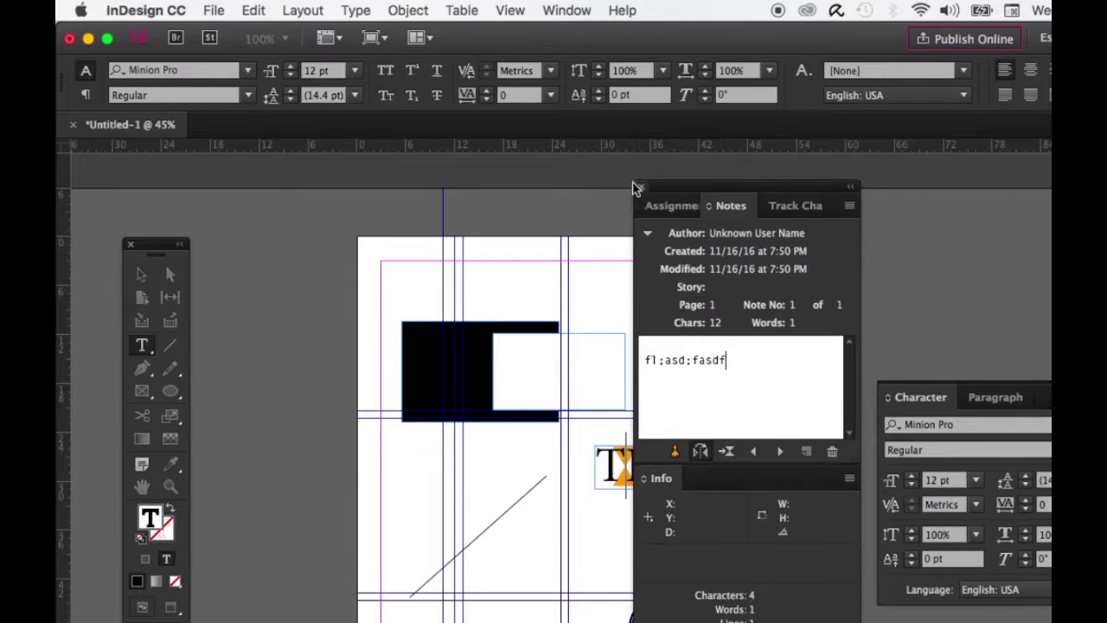
# Close the Notes panel and select the black and white overlapping rectangles together with the Selection tool
pyautogui.click(641, 187)
pyautogui.click(140, 273)
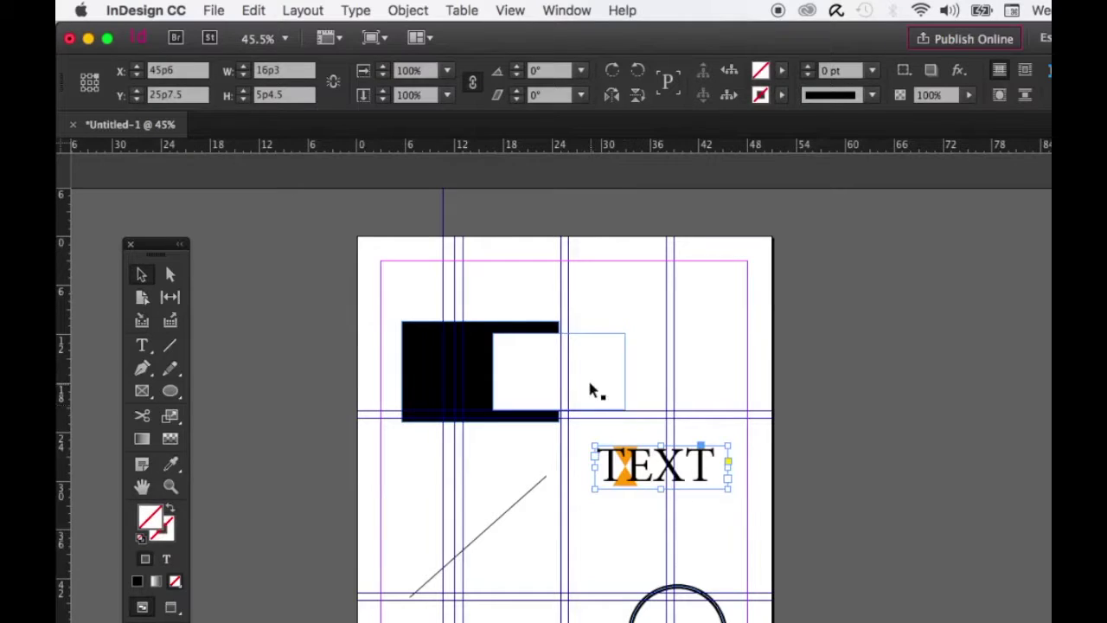
pyautogui.moveTo(350, 266); pyautogui.dragTo(613, 410)
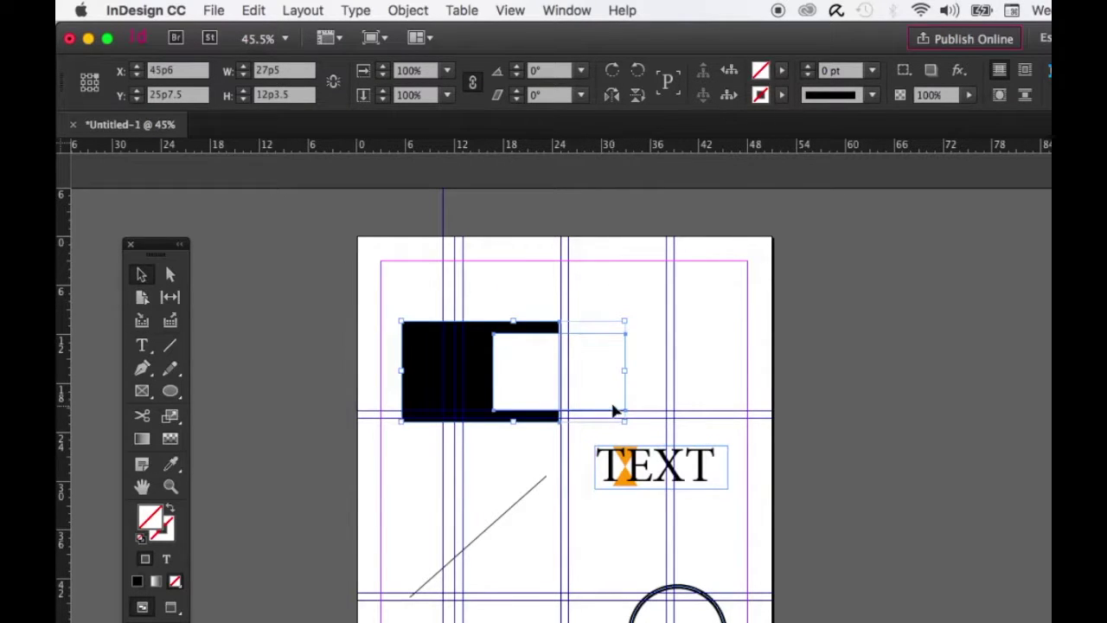
# Shear the two selected rectangles by 30° along the horizontal axis, checking the preview before applying, and deselect them
pyautogui.click(422, 11)
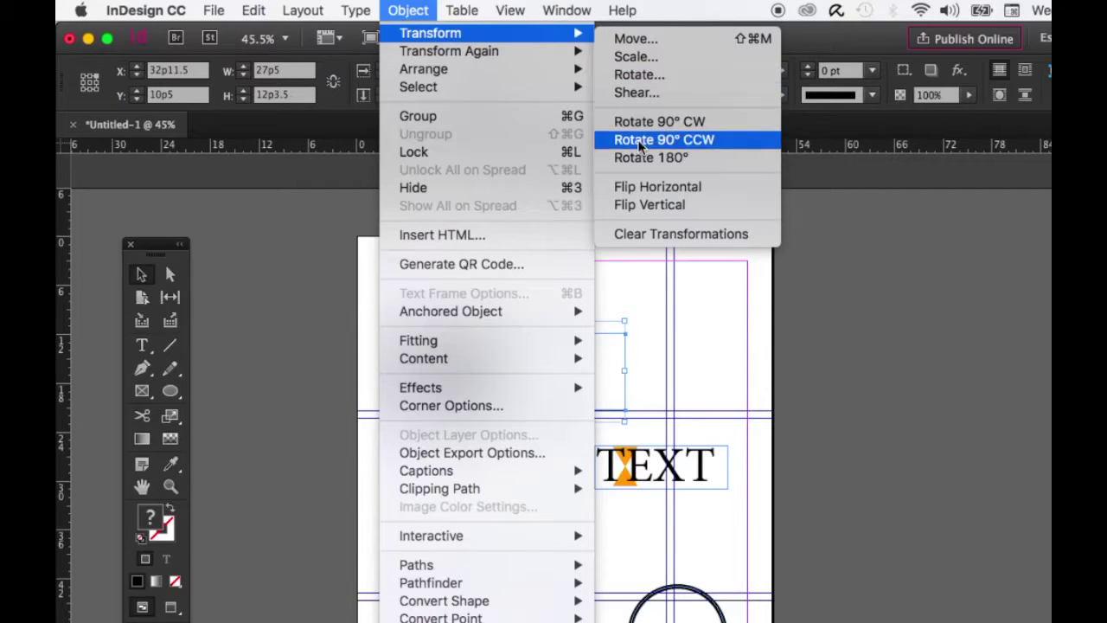
pyautogui.click(697, 88)
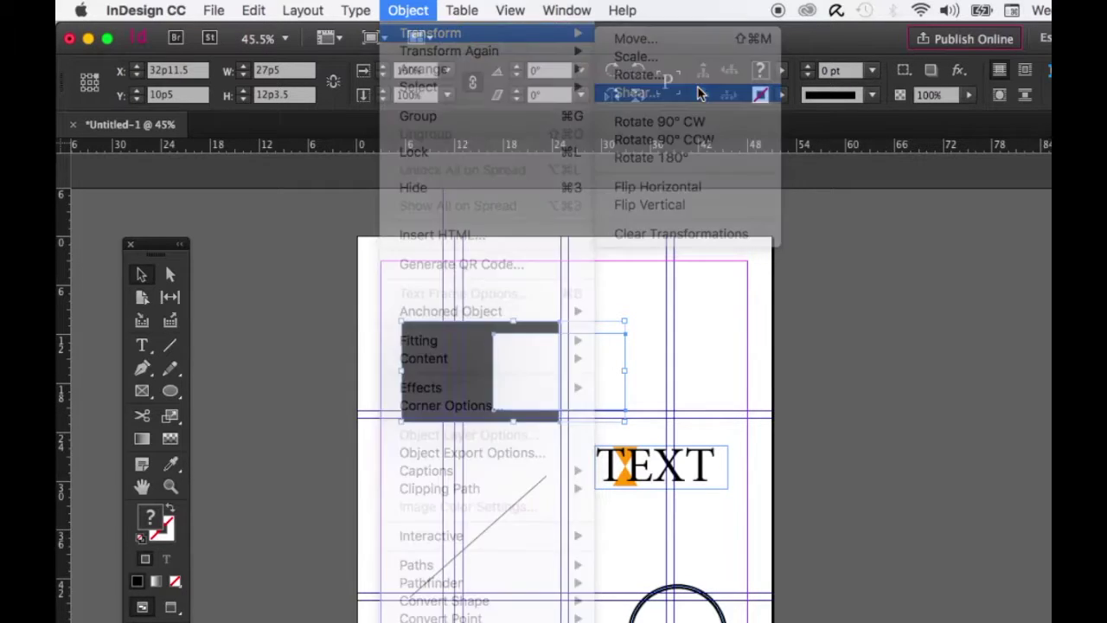
pyautogui.click(698, 431)
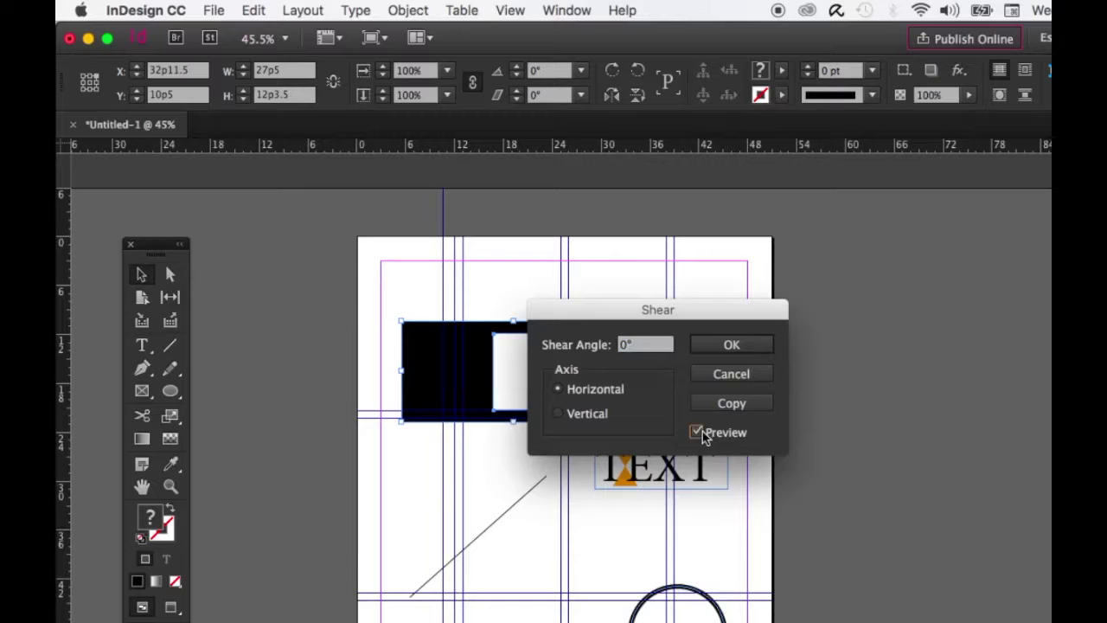
pyautogui.moveTo(698, 322); pyautogui.dragTo(871, 328)
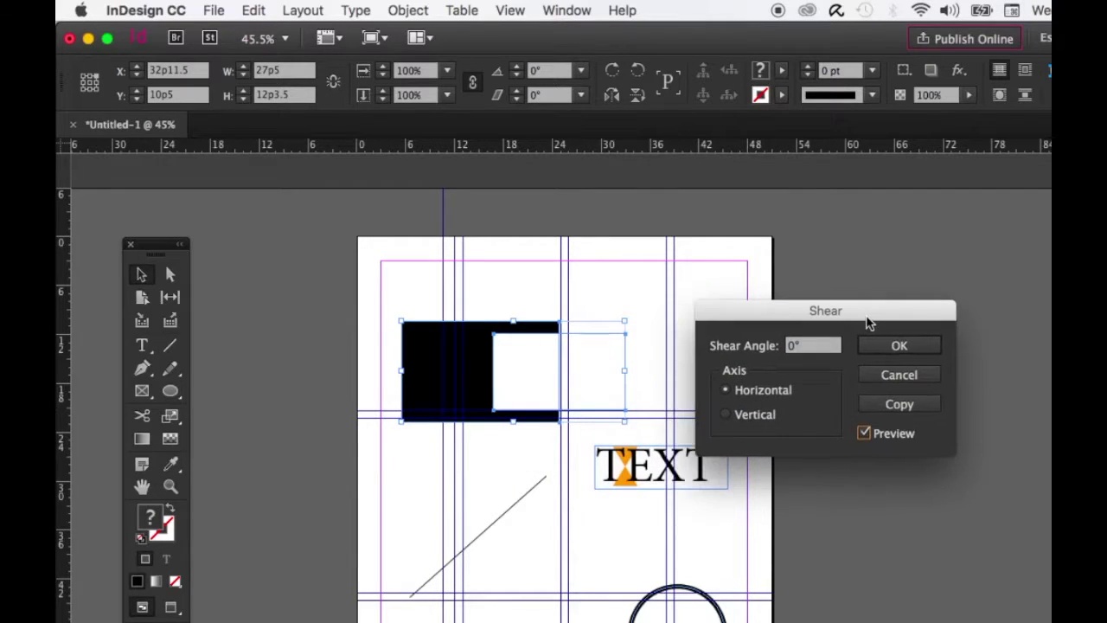
pyautogui.click(799, 352)
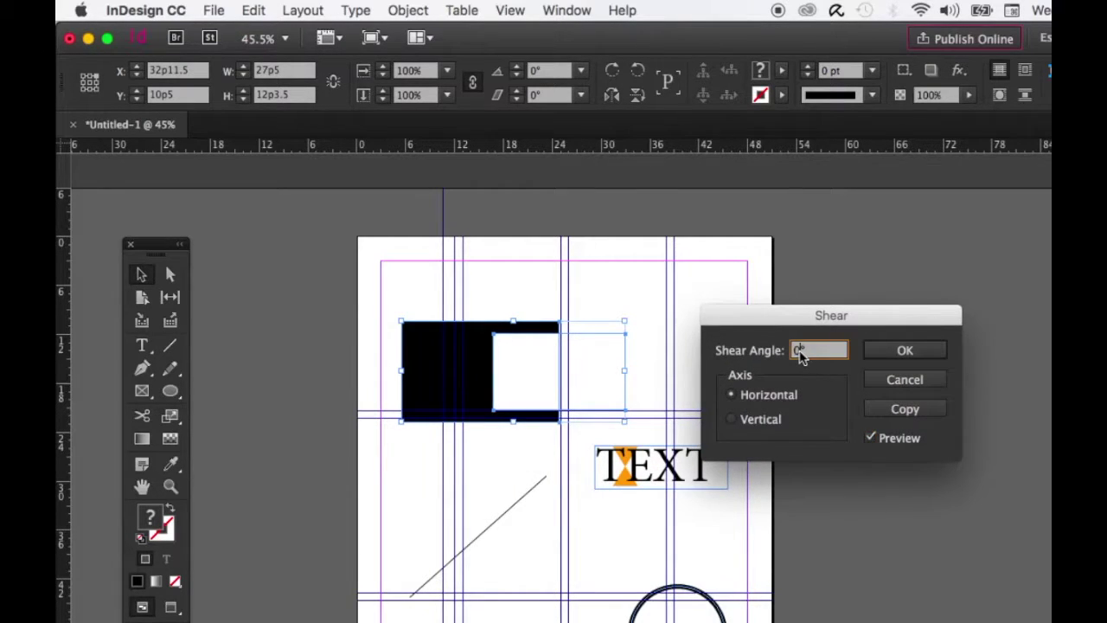
pyautogui.write('30')
pyautogui.click(870, 438)
pyautogui.click(870, 439)
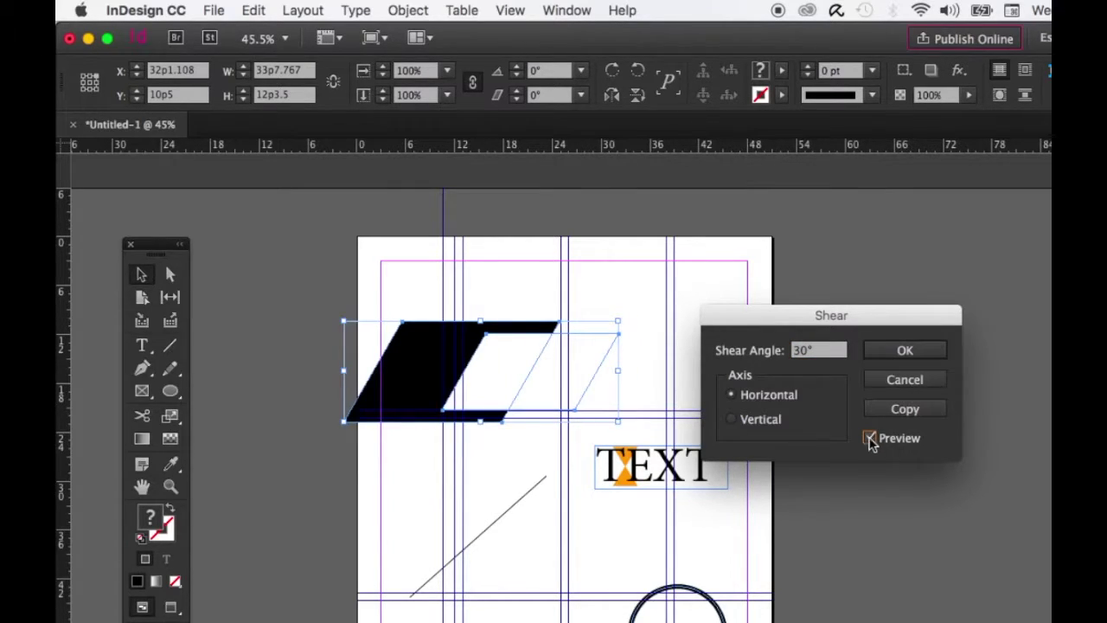
pyautogui.click(900, 350)
pyautogui.click(719, 366)
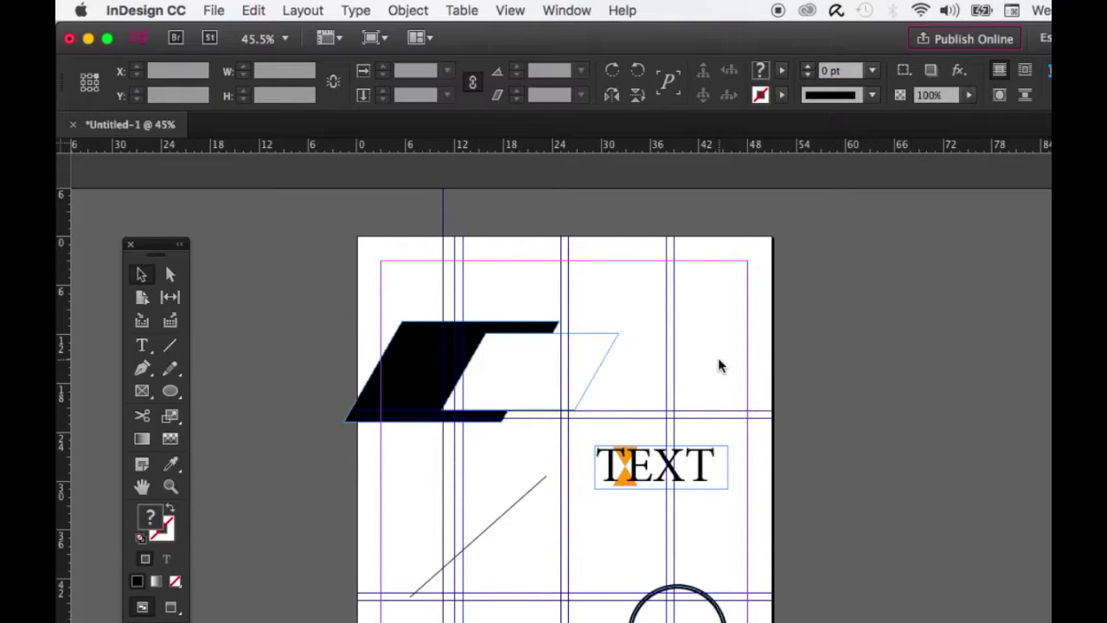
# Inspect the Text Frame Options for columns, inset spacing and vertical justification, and close them without changes
pyautogui.click(412, 10)
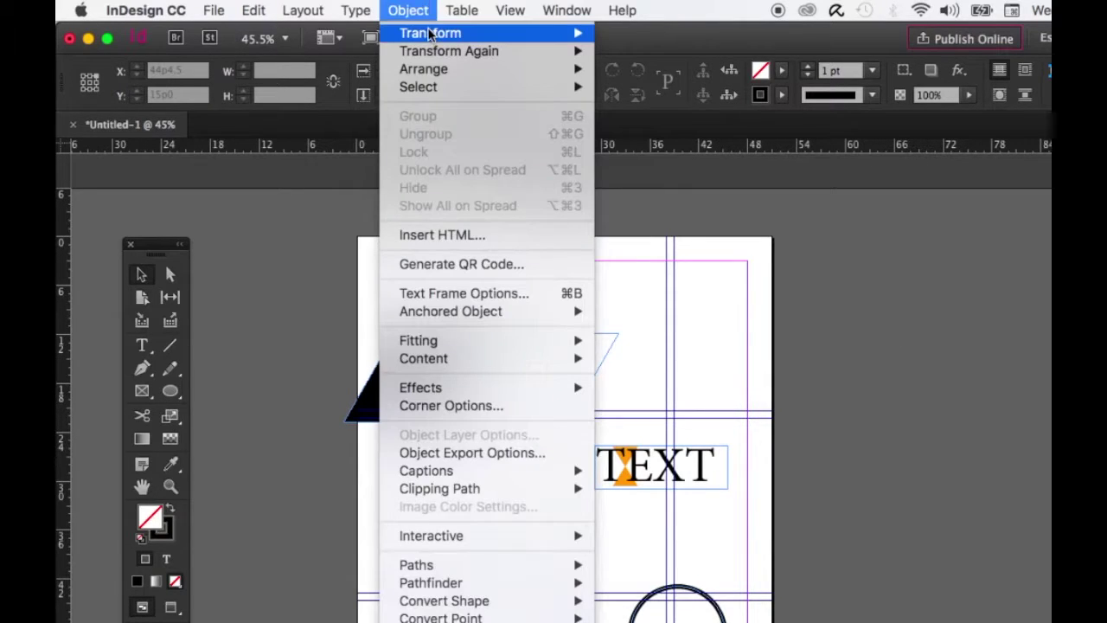
pyautogui.moveTo(430, 33)
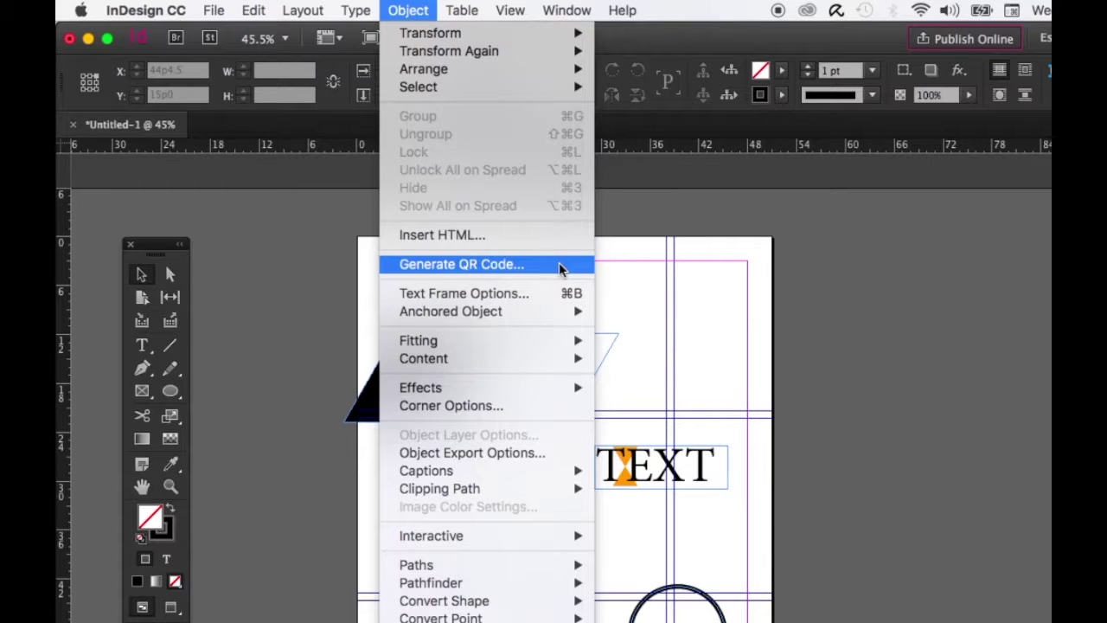
pyautogui.click(525, 299)
pyautogui.moveTo(876, 179); pyautogui.dragTo(712, 162)
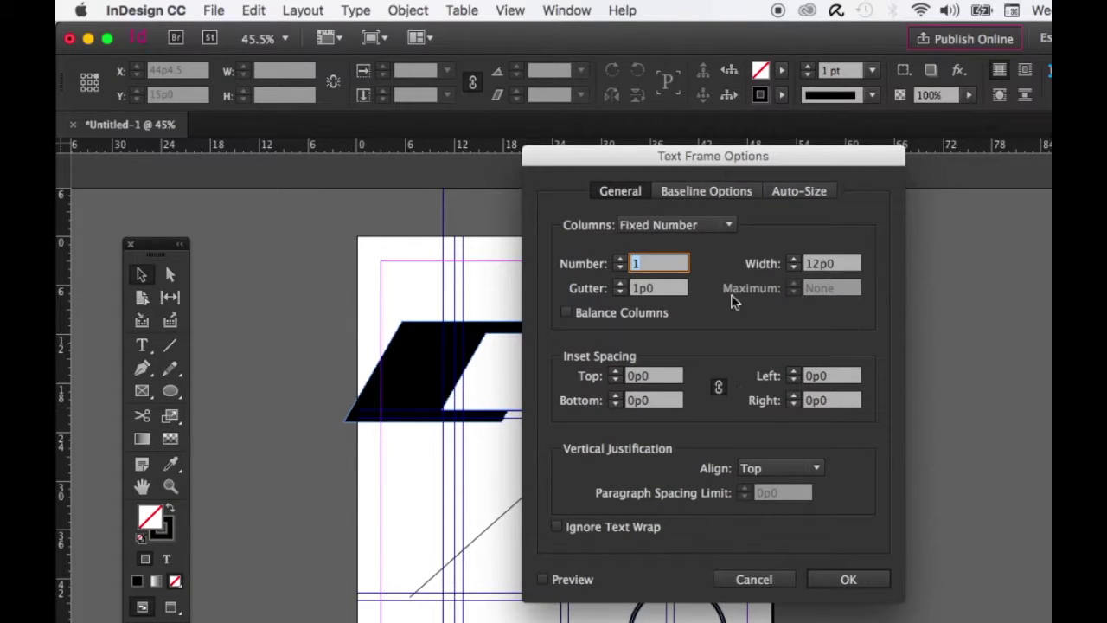
pyautogui.click(787, 585)
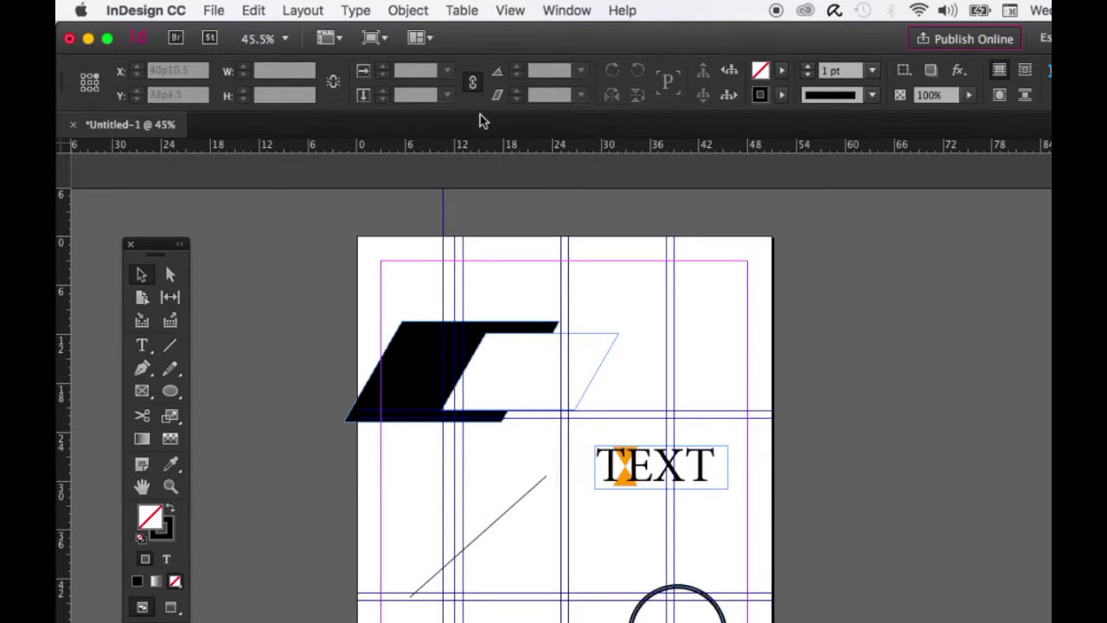
# Examine the Object commands for frame fitting, content, effects and corner options
pyautogui.click(394, 10)
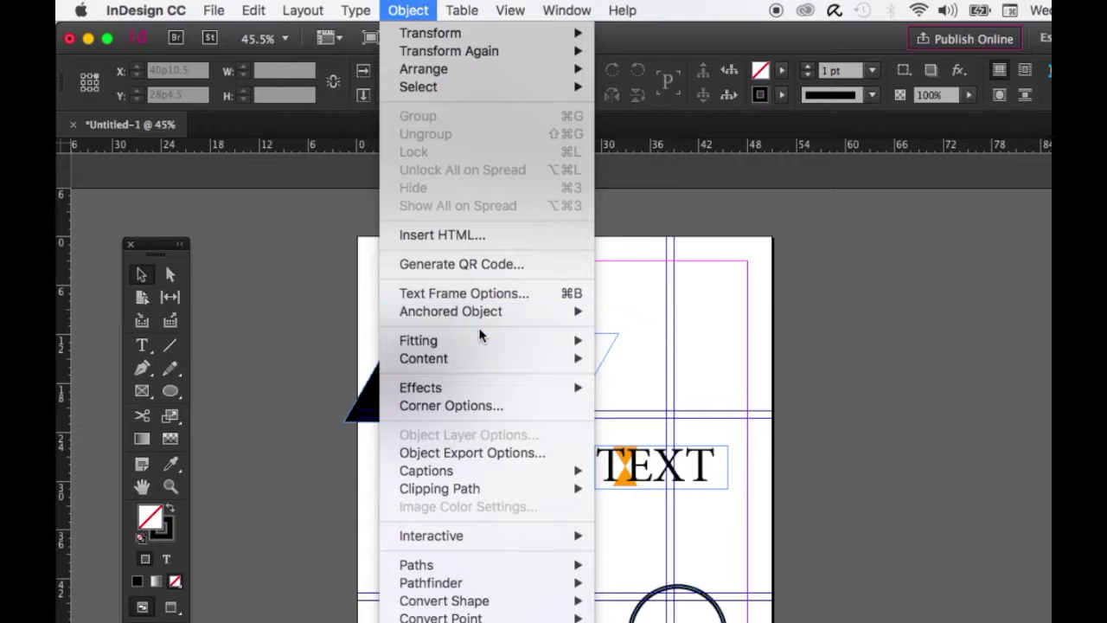
pyautogui.moveTo(481, 344)
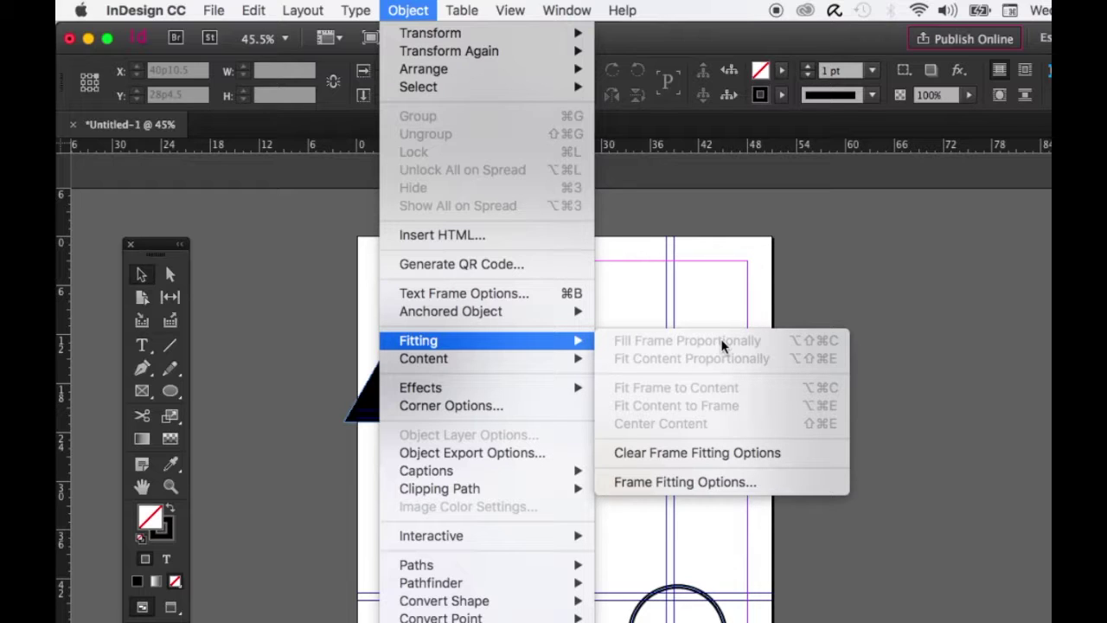
pyautogui.moveTo(534, 365)
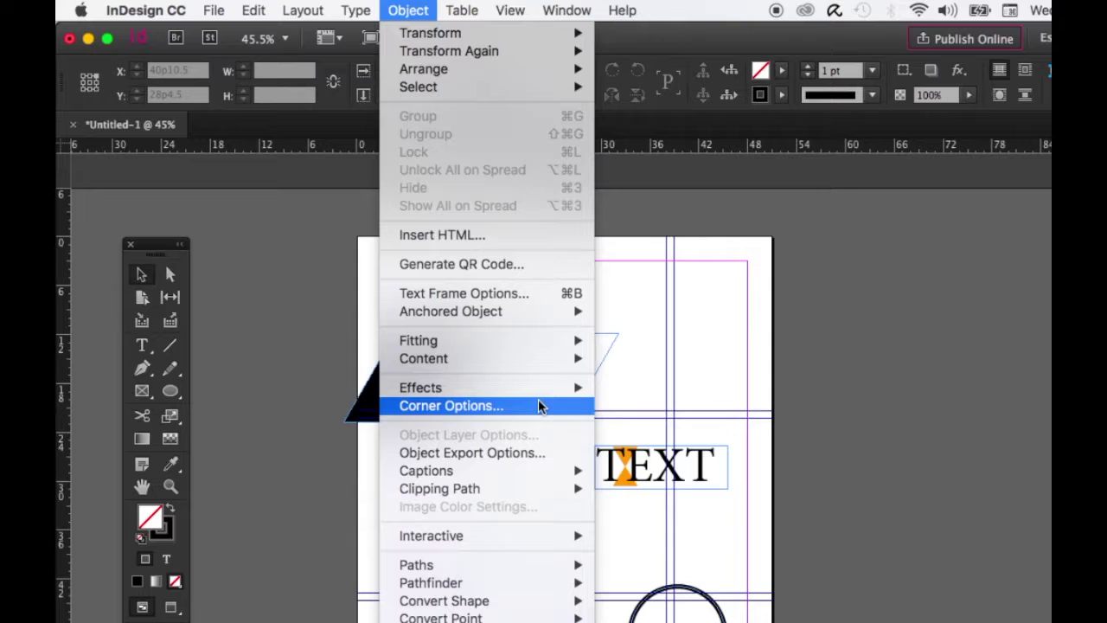
pyautogui.moveTo(532, 391)
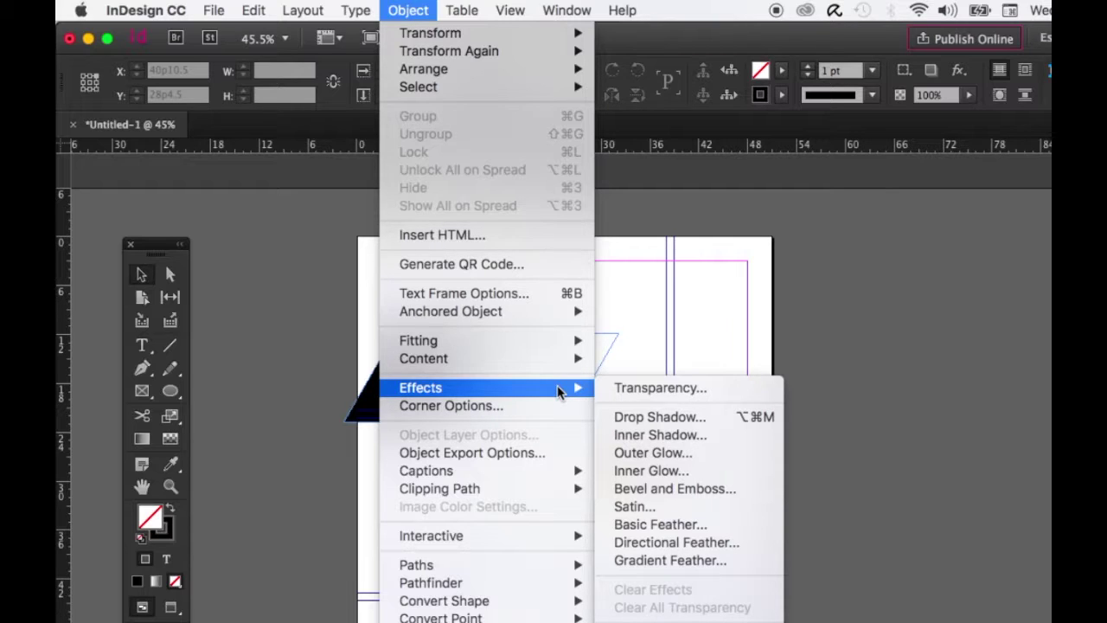
pyautogui.click(692, 314)
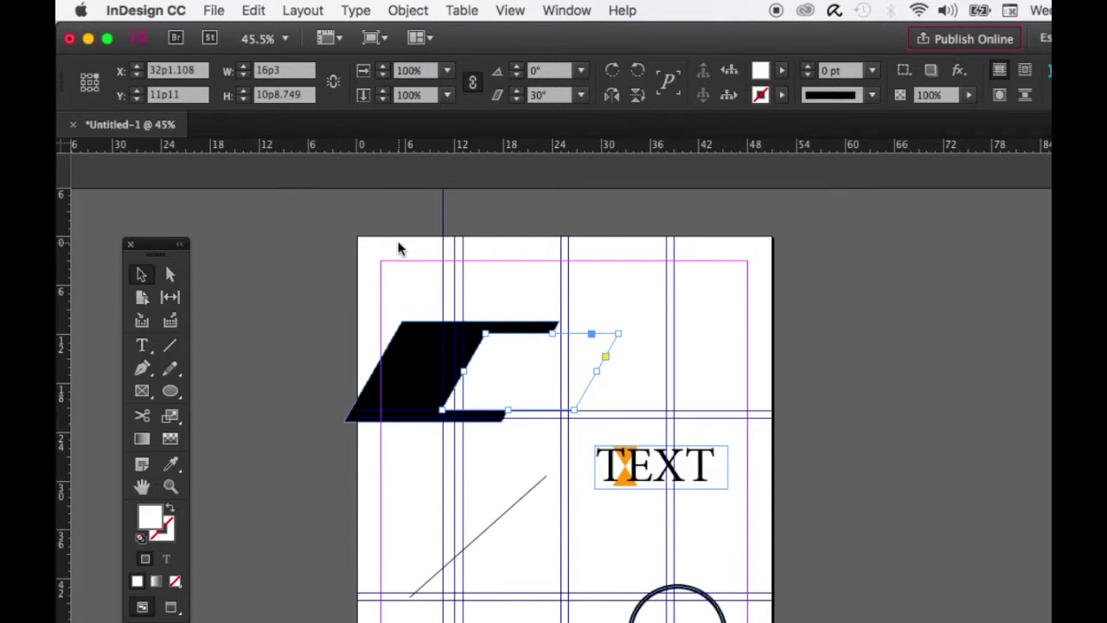
# Add a Basic Feather effect to the white parallelogram, raising the feather width to 2p11 and reducing it by three increments
pyautogui.click(406, 12)
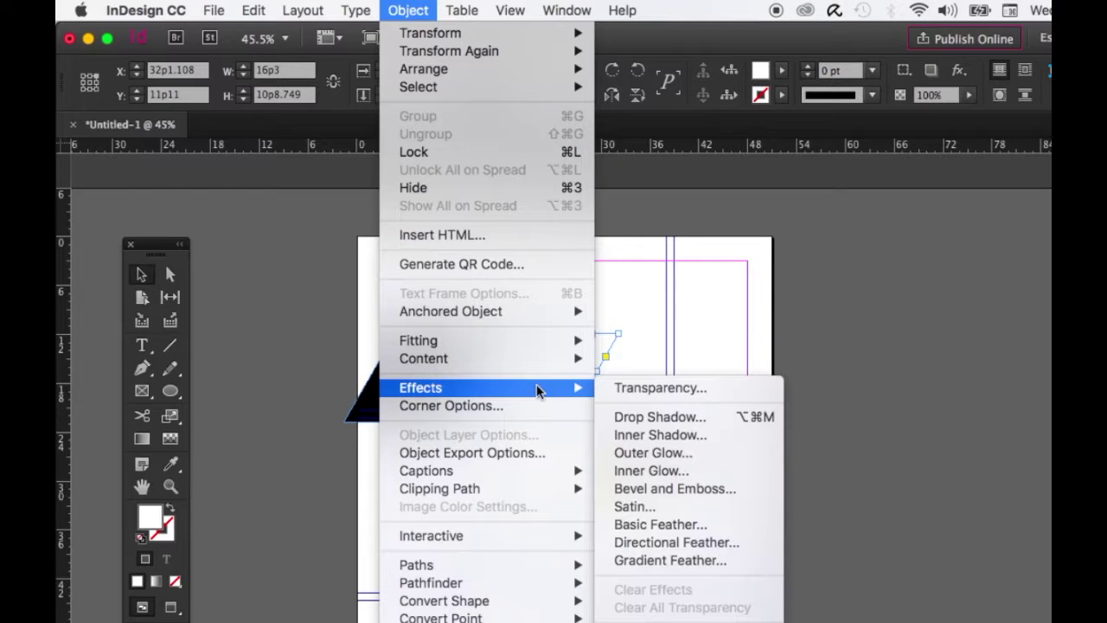
pyautogui.click(681, 525)
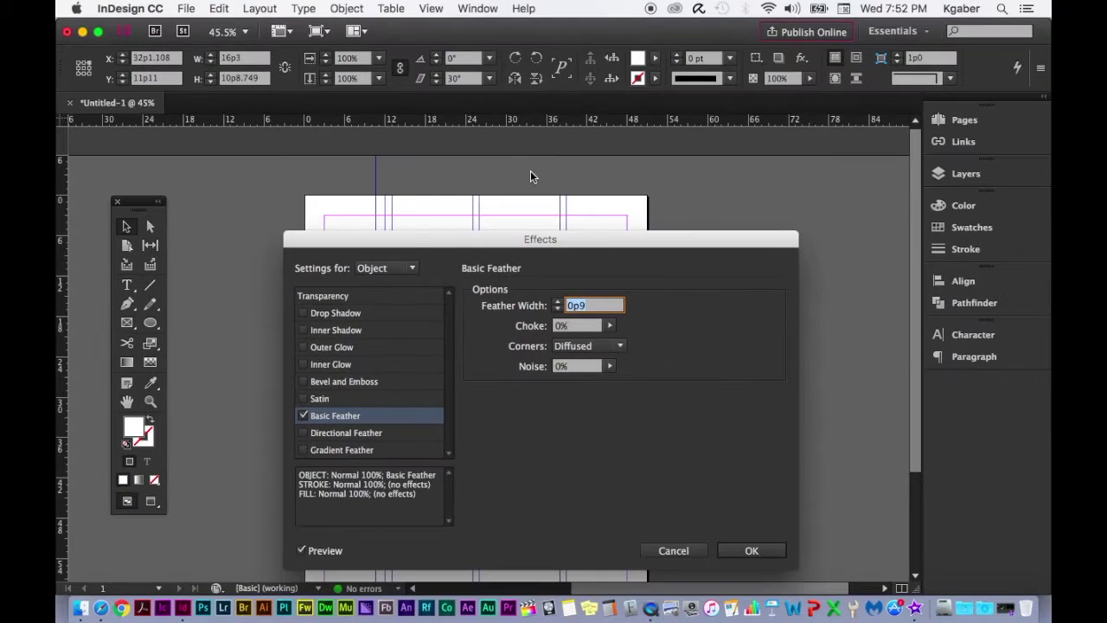
pyautogui.moveTo(657, 292); pyautogui.dragTo(973, 208)
pyautogui.moveTo(813, 171); pyautogui.dragTo(712, 165)
pyautogui.click(718, 225)
pyautogui.click(718, 224)
pyautogui.click(719, 224)
pyautogui.click(719, 224)
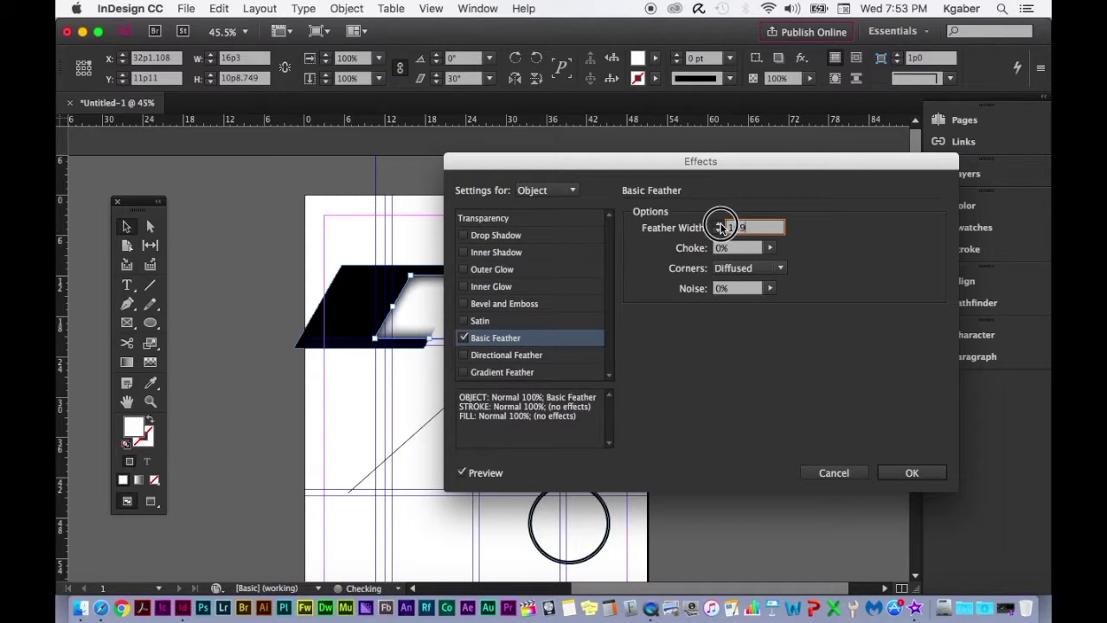
pyautogui.click(718, 224)
pyautogui.click(718, 225)
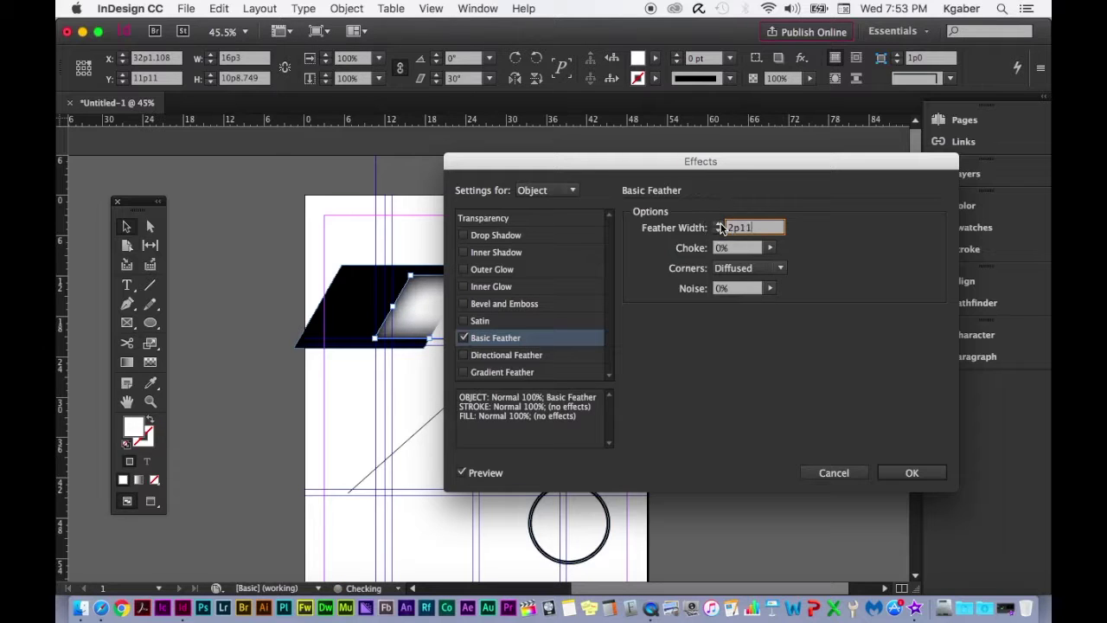
pyautogui.click(718, 231)
pyautogui.click(718, 231)
pyautogui.click(718, 231)
# Lower the white parallelogram's opacity to 61% in its transparency effect settings and apply the effects
pyautogui.click(507, 217)
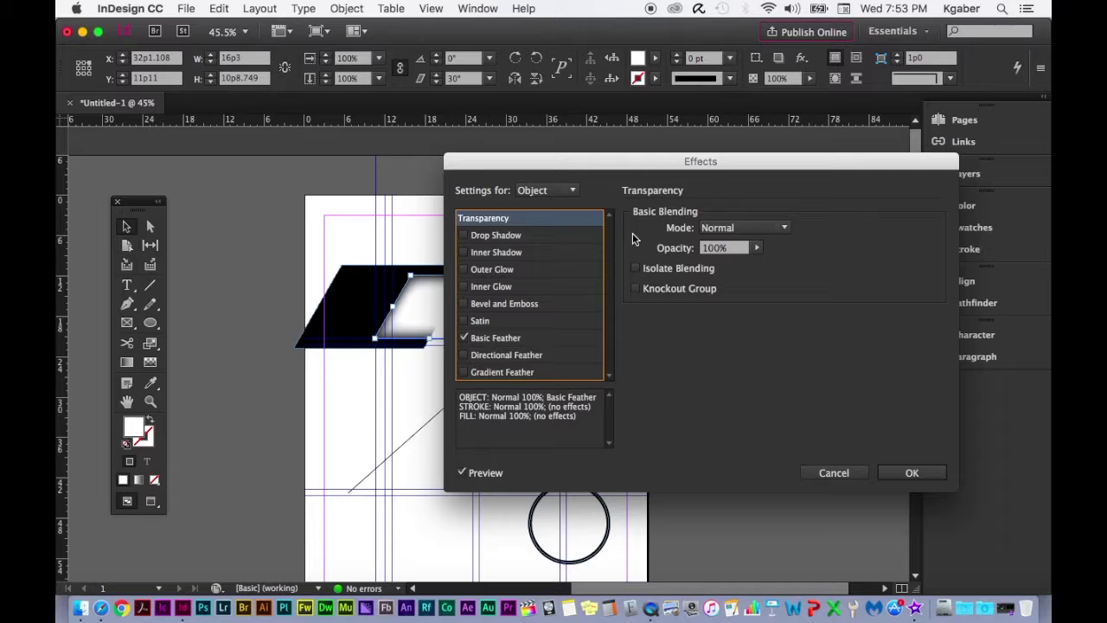
pyautogui.click(756, 249)
pyautogui.moveTo(759, 268); pyautogui.dragTo(729, 268)
pyautogui.click(907, 473)
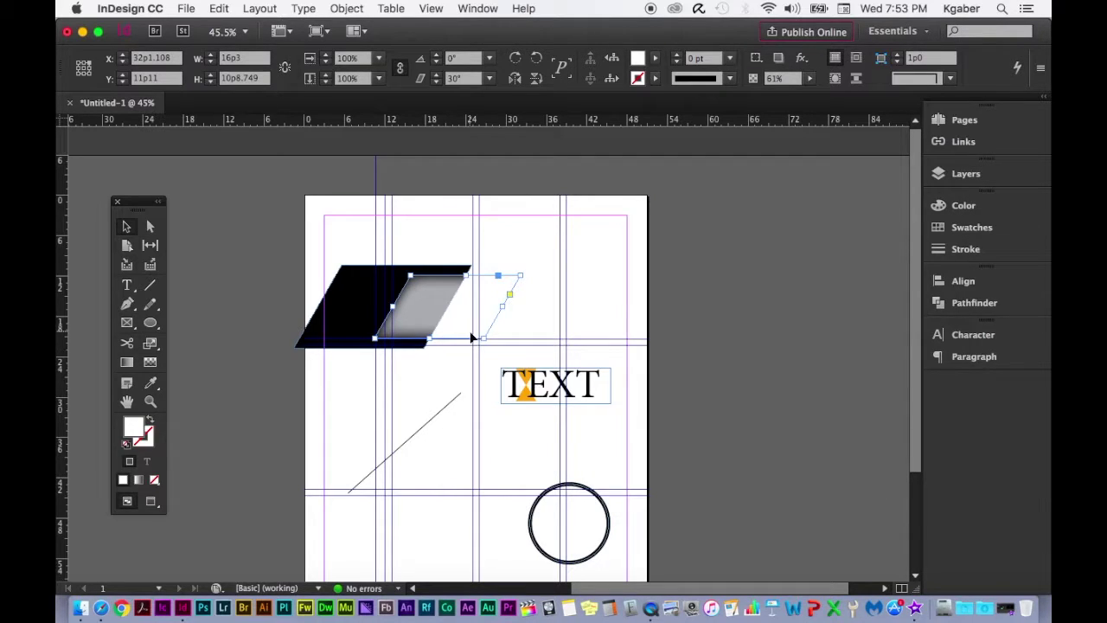
# Add the black parallelogram to the selection and detach the Align panel as a floating panel beside the page
pyautogui.keyDown('shift'); pyautogui.click(348, 306); pyautogui.keyUp('shift')
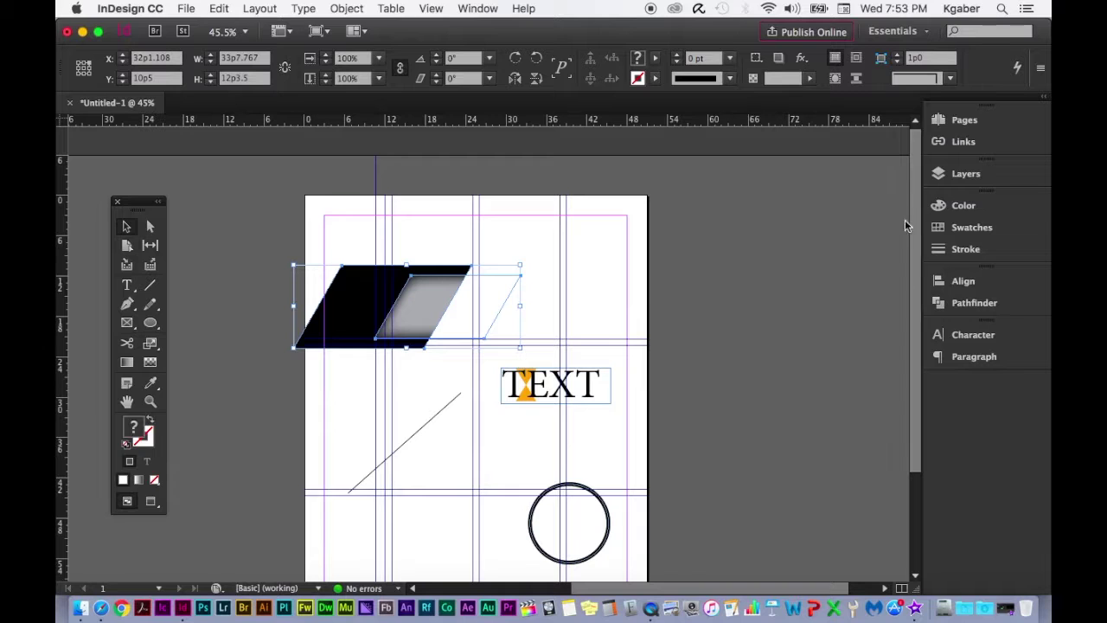
pyautogui.click(936, 280)
pyautogui.moveTo(761, 275); pyautogui.dragTo(710, 242)
# Examine the Object, View and Window commands to locate the alignment features and their panel
pyautogui.click(349, 11)
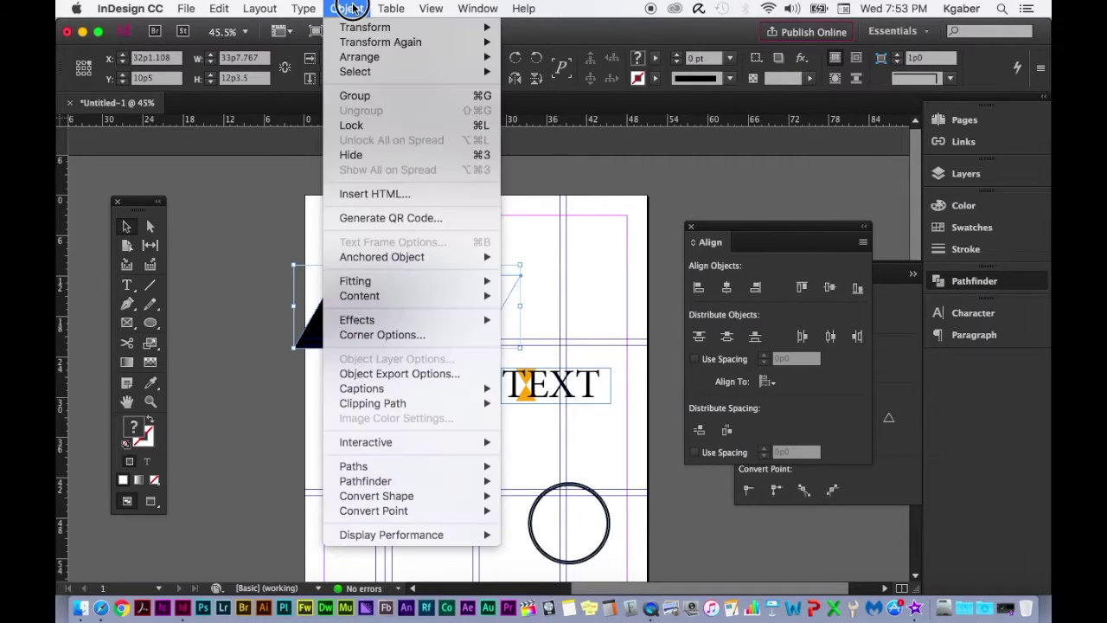
pyautogui.moveTo(352, 31)
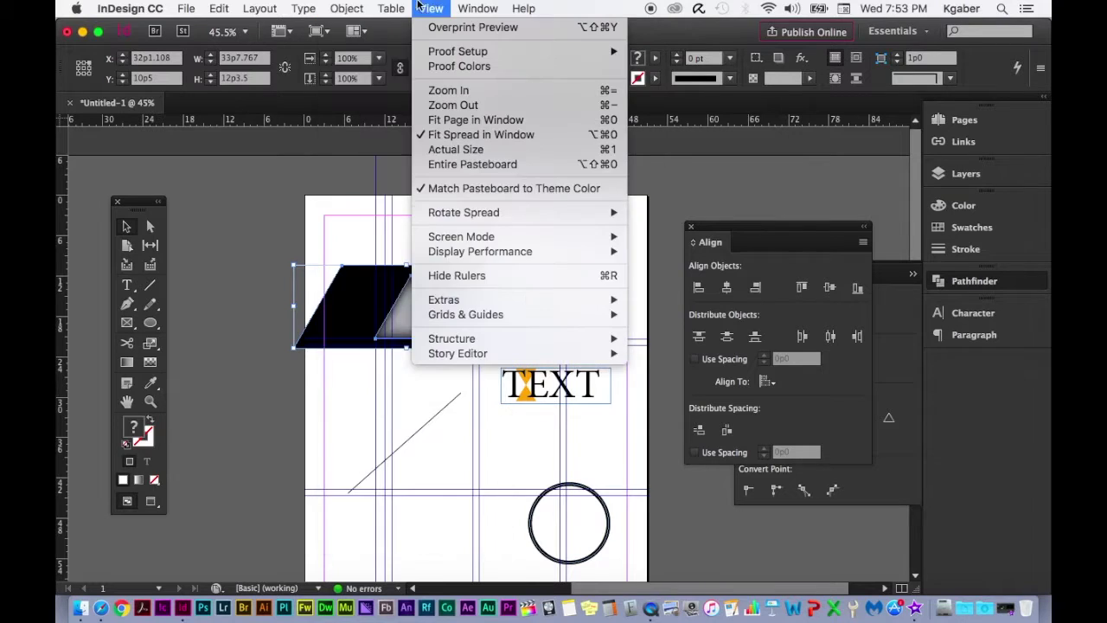
pyautogui.moveTo(272, 7)
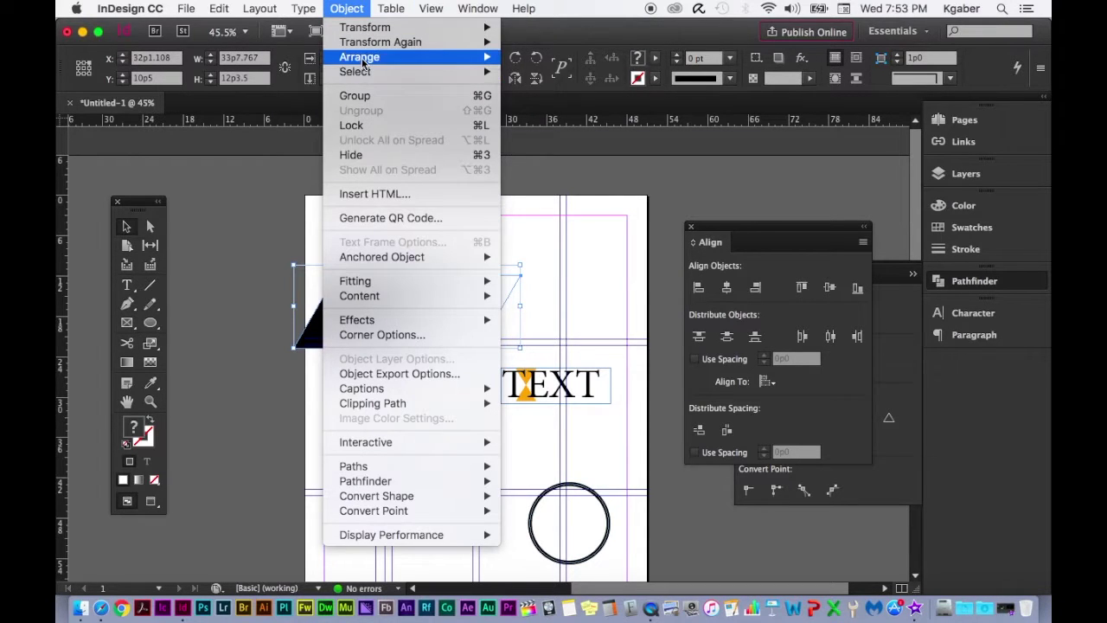
pyautogui.moveTo(361, 58)
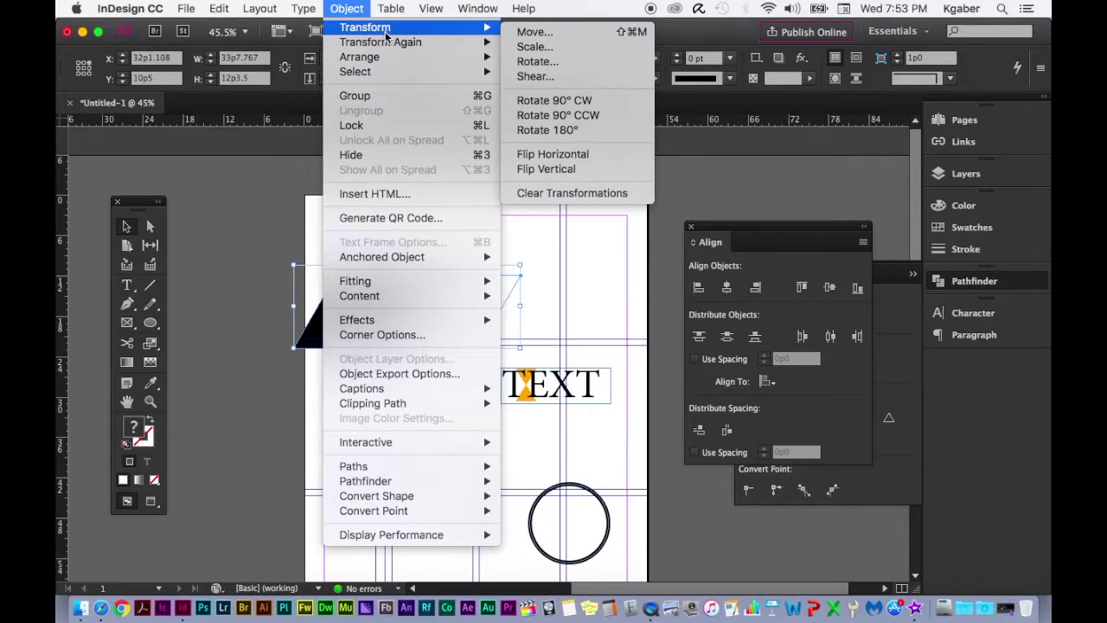
pyautogui.click(347, 8)
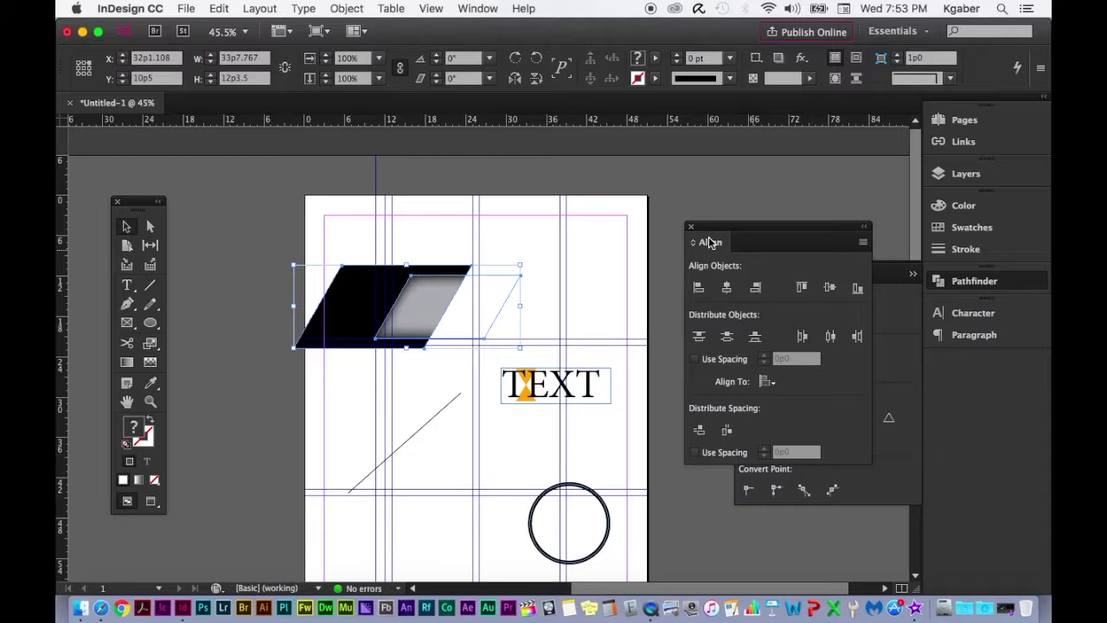
pyautogui.click(477, 8)
pyautogui.moveTo(495, 144)
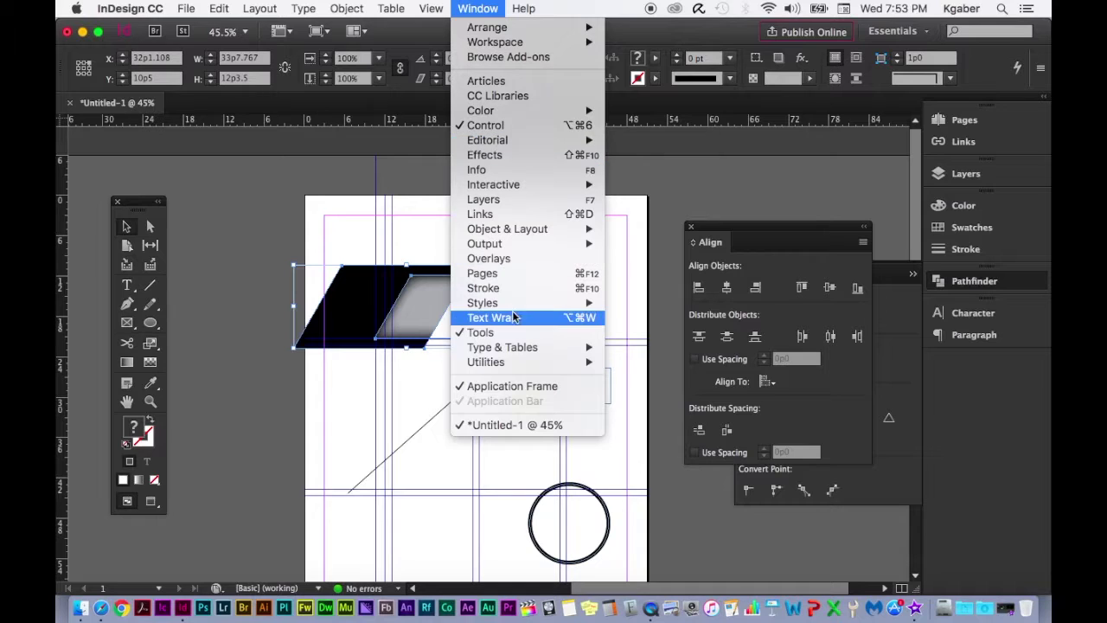
pyautogui.moveTo(520, 348)
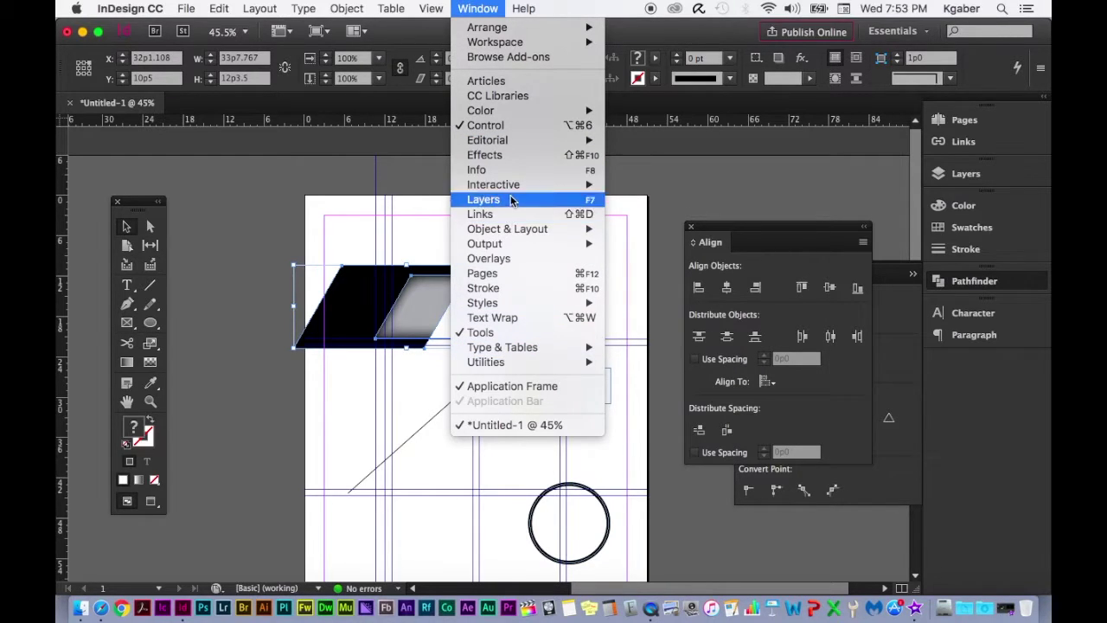
pyautogui.moveTo(543, 33)
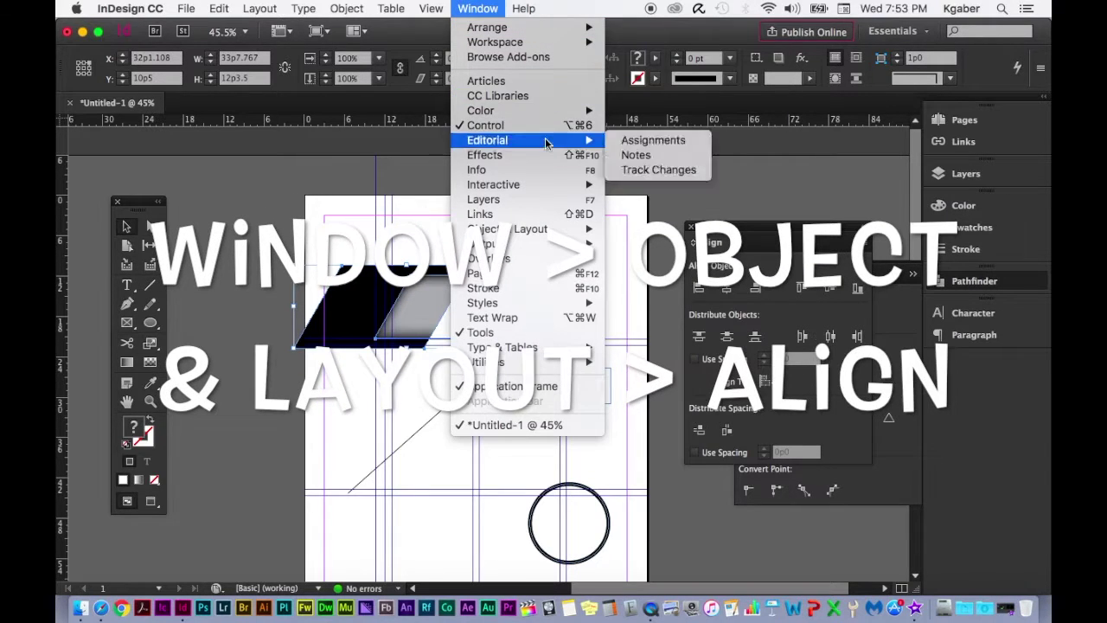
pyautogui.moveTo(543, 184)
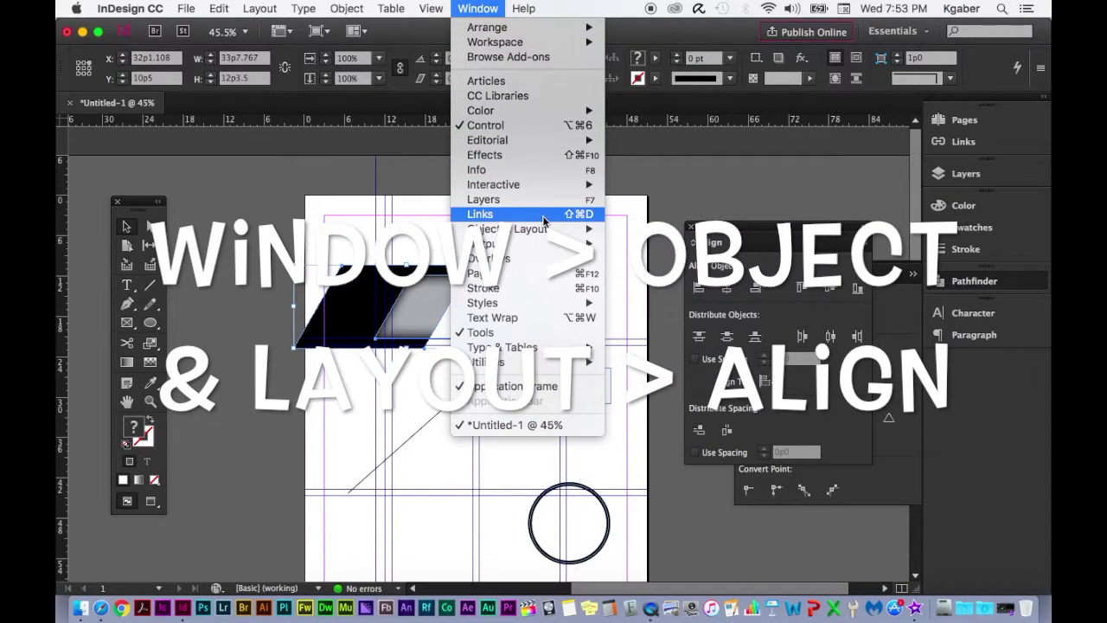
pyautogui.click(778, 188)
# Move the Align panel beside the page, align the parallelograms' horizontal centers, and place the TEXT frame over them
pyautogui.moveTo(702, 246); pyautogui.dragTo(664, 220)
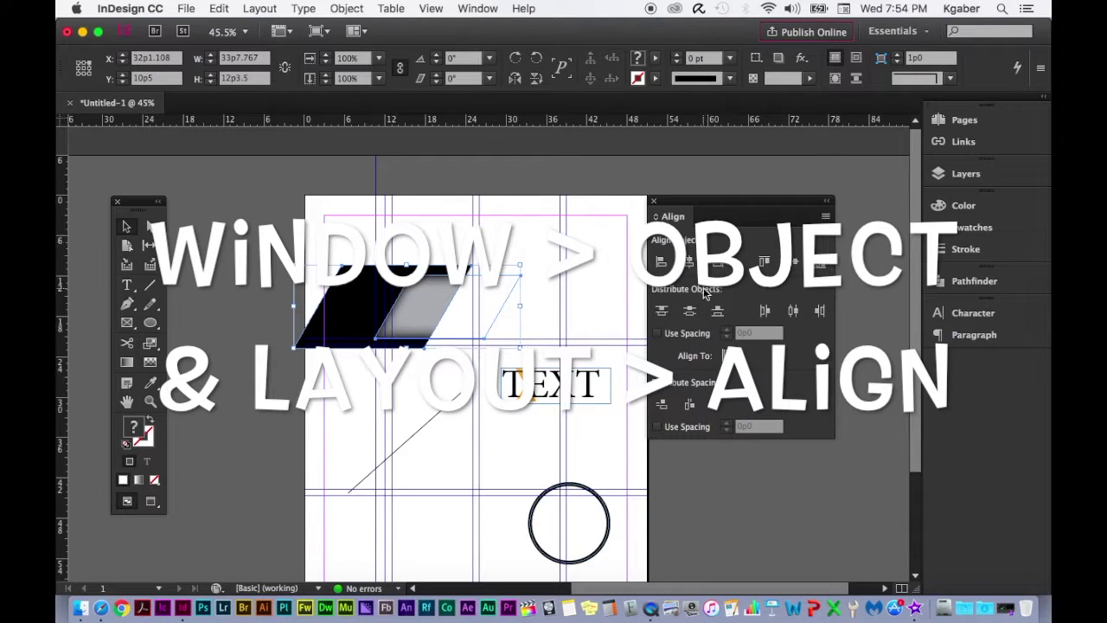
pyautogui.click(689, 262)
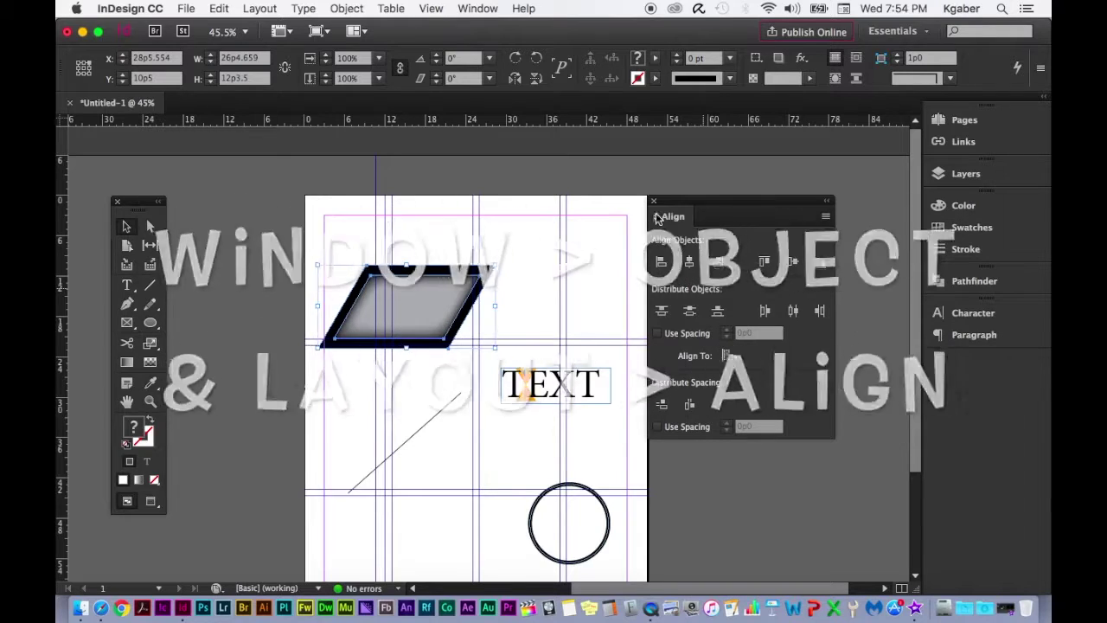
pyautogui.click(531, 386)
pyautogui.moveTo(444, 324); pyautogui.dragTo(388, 314)
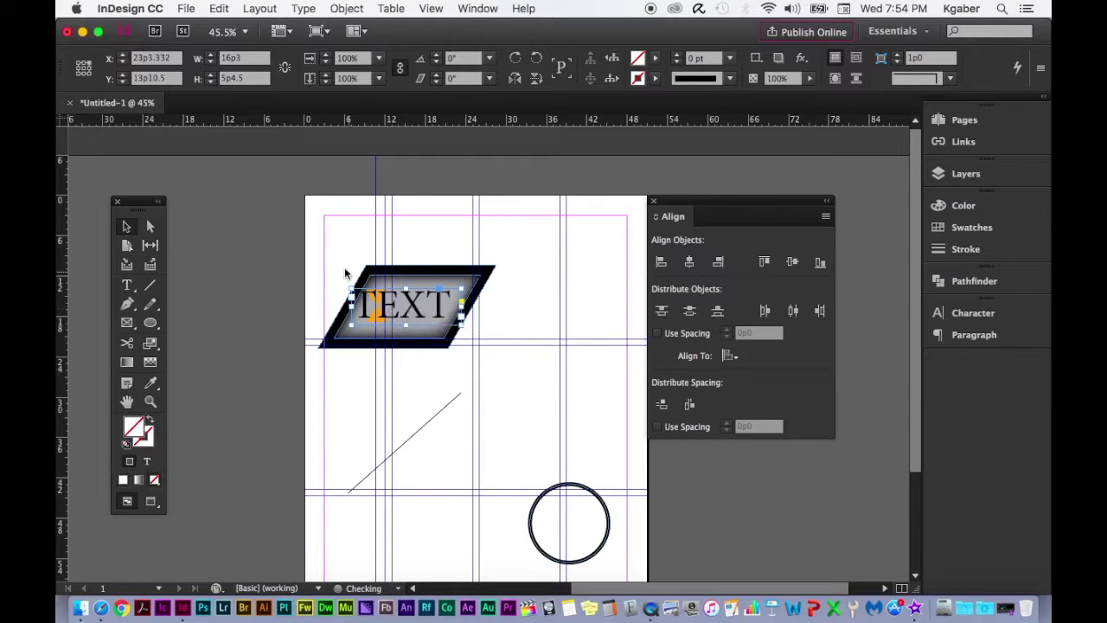
# Align the horizontal centers of the text frame, both parallelograms and the diagonal line
pyautogui.moveTo(309, 256); pyautogui.dragTo(519, 396)
pyautogui.click(690, 262)
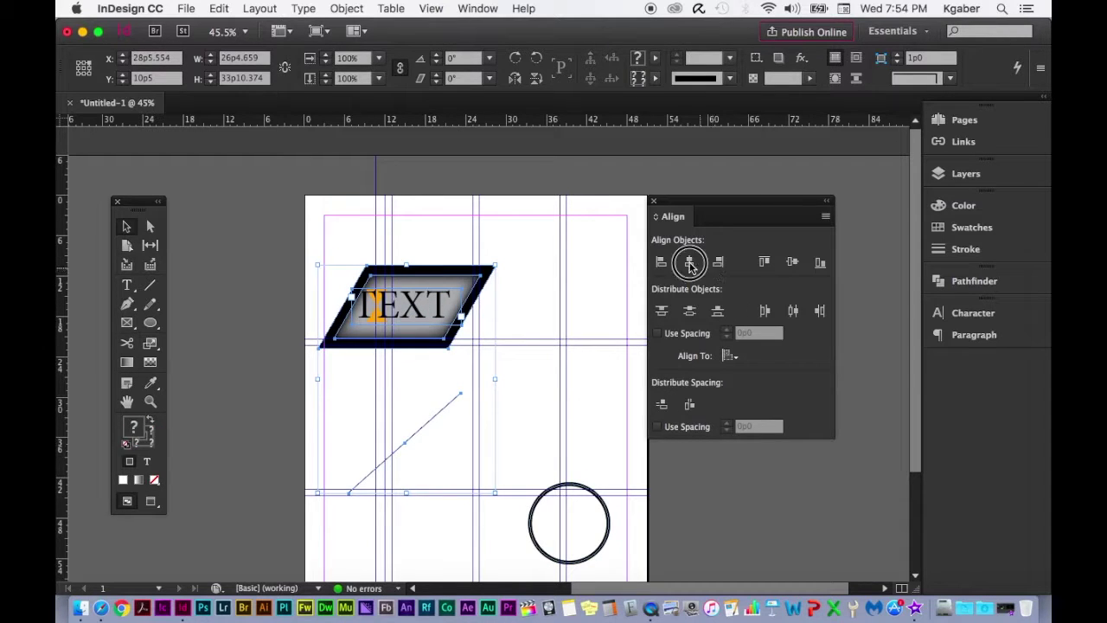
pyautogui.click(553, 292)
# Apply a blue fill to the lettering of the TEXT frame instead of to its container
pyautogui.click(425, 303)
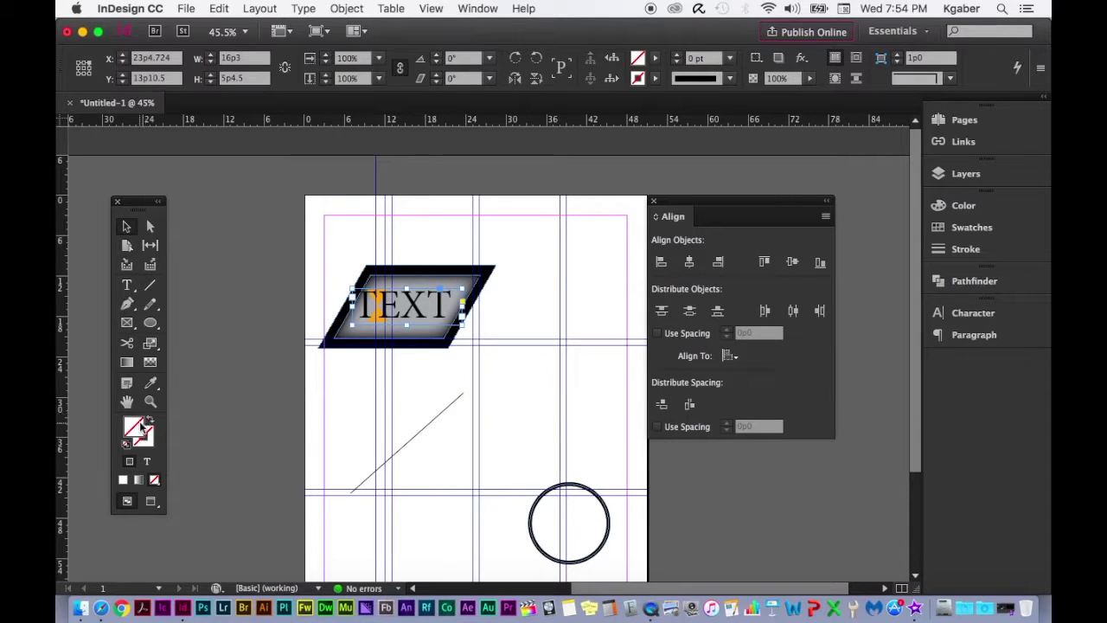
pyautogui.doubleClick(135, 427)
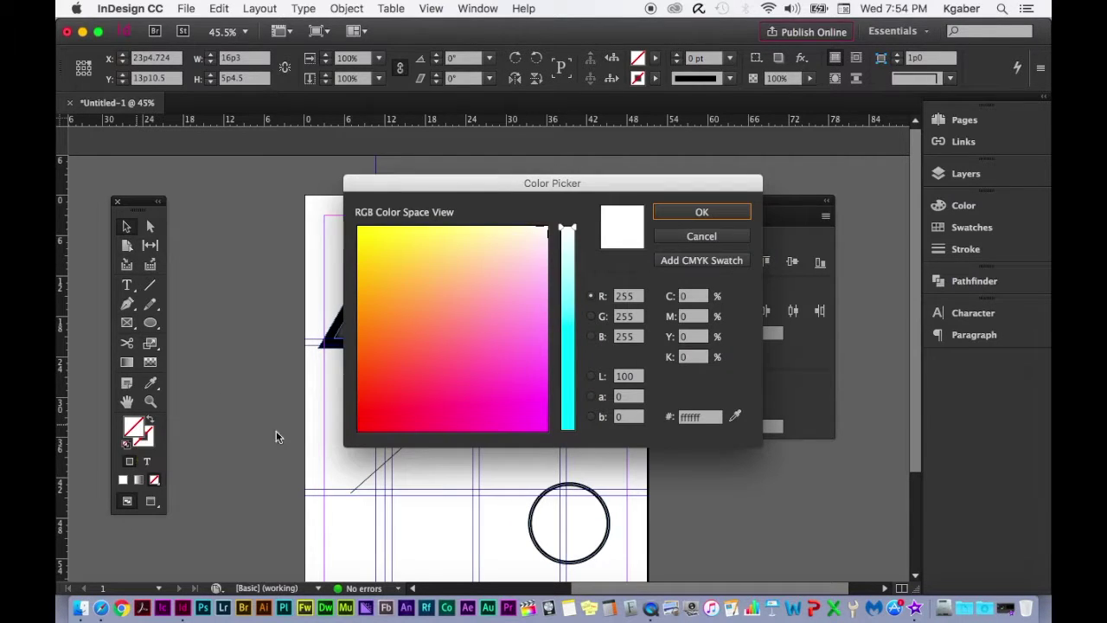
pyautogui.click(702, 236)
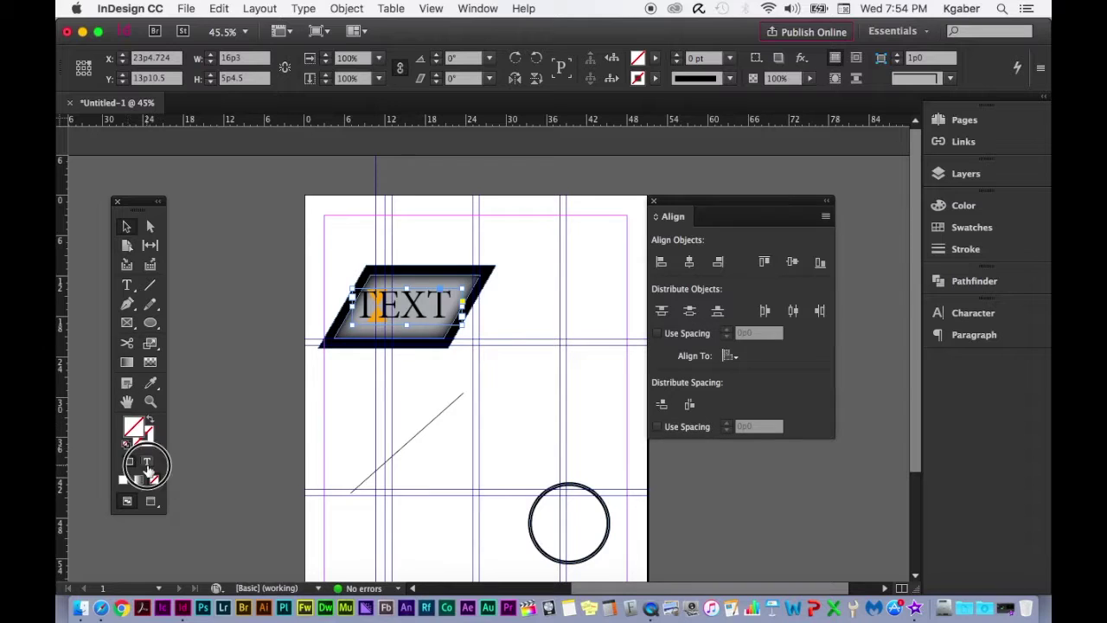
pyautogui.click(147, 461)
pyautogui.doubleClick(138, 424)
pyautogui.moveTo(448, 342); pyautogui.dragTo(539, 355)
pyautogui.click(702, 212)
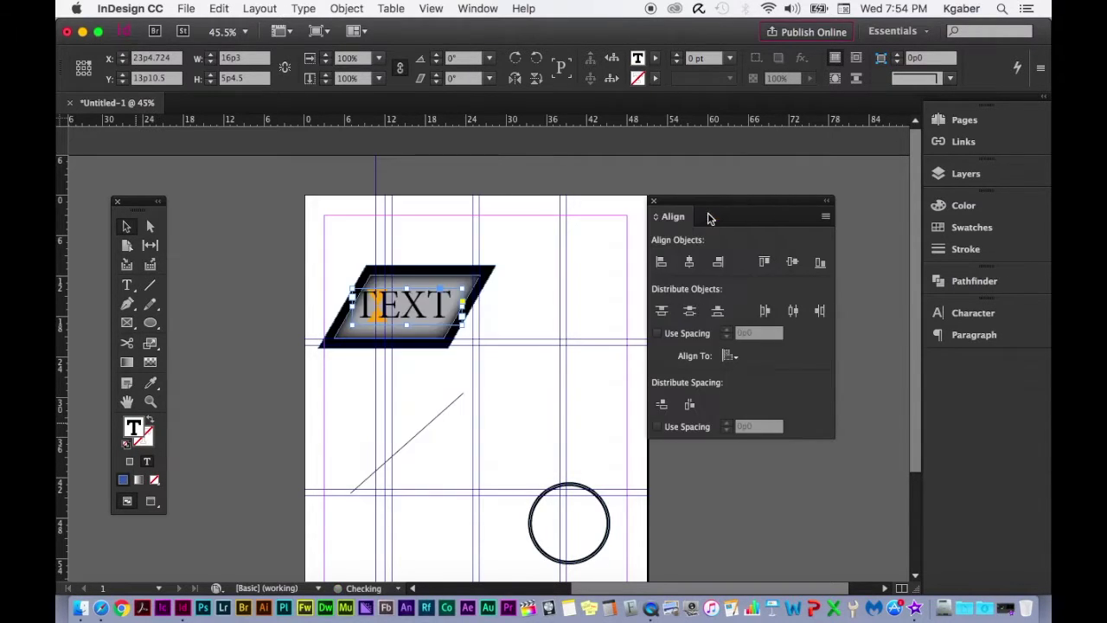
# Give the lettering a bright green stroke, #3eff00, with a weight of 3 pt
pyautogui.doubleClick(144, 443)
pyautogui.moveTo(470, 330)
pyautogui.mouseDown()
pyautogui.moveTo(390, 302)
pyautogui.moveTo(257, 421)
pyautogui.moveTo(264, 259)
pyautogui.moveTo(254, 242)
pyautogui.mouseUp()
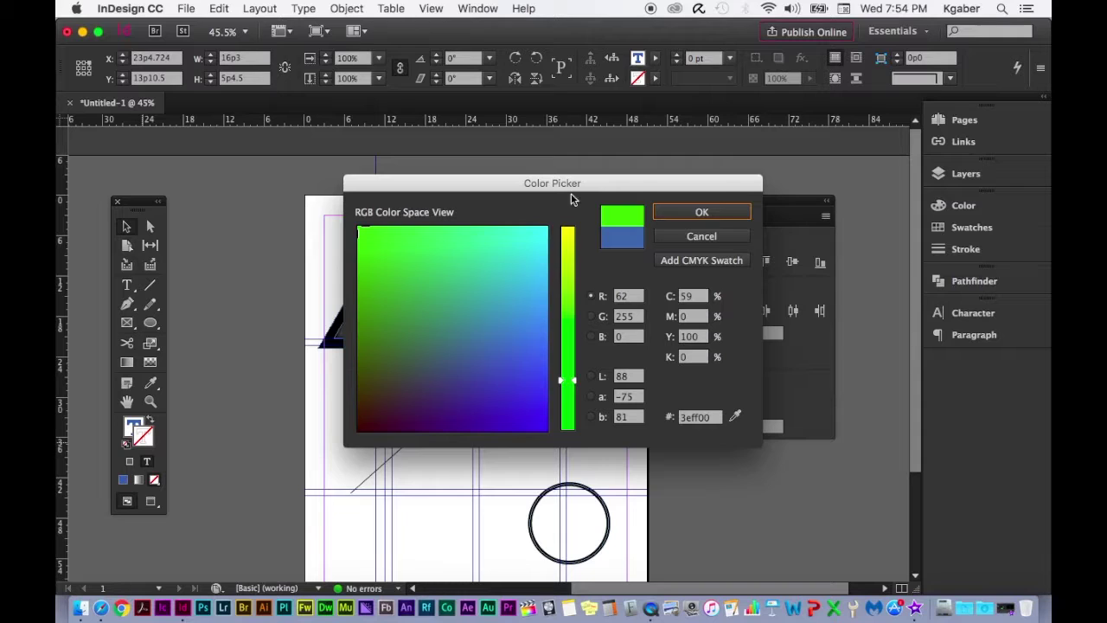
pyautogui.click(701, 212)
pyautogui.click(730, 57)
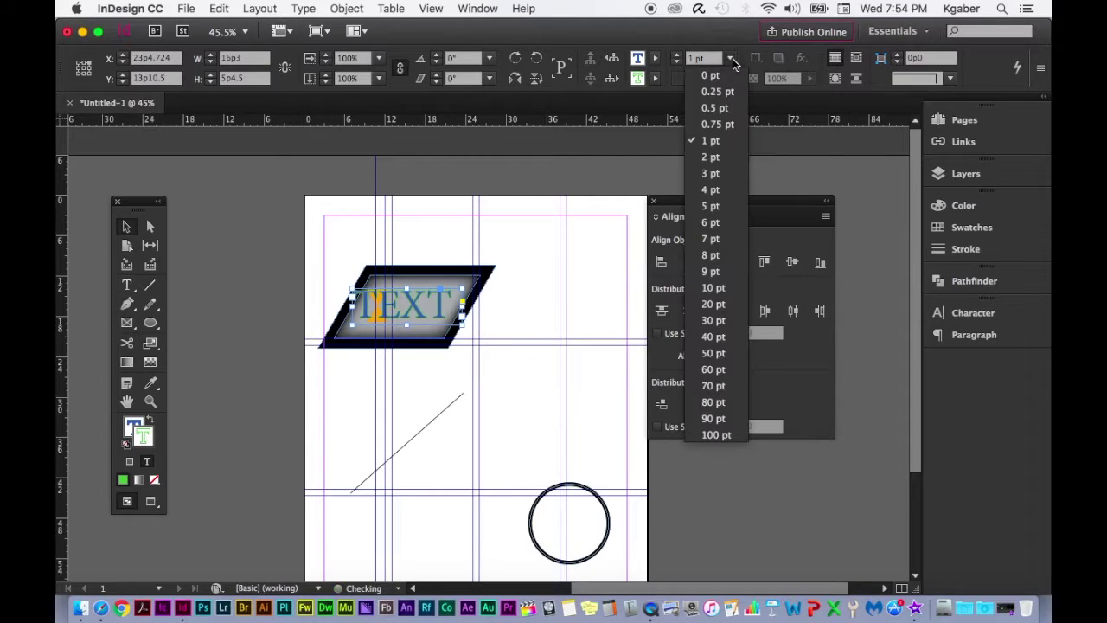
pyautogui.click(706, 174)
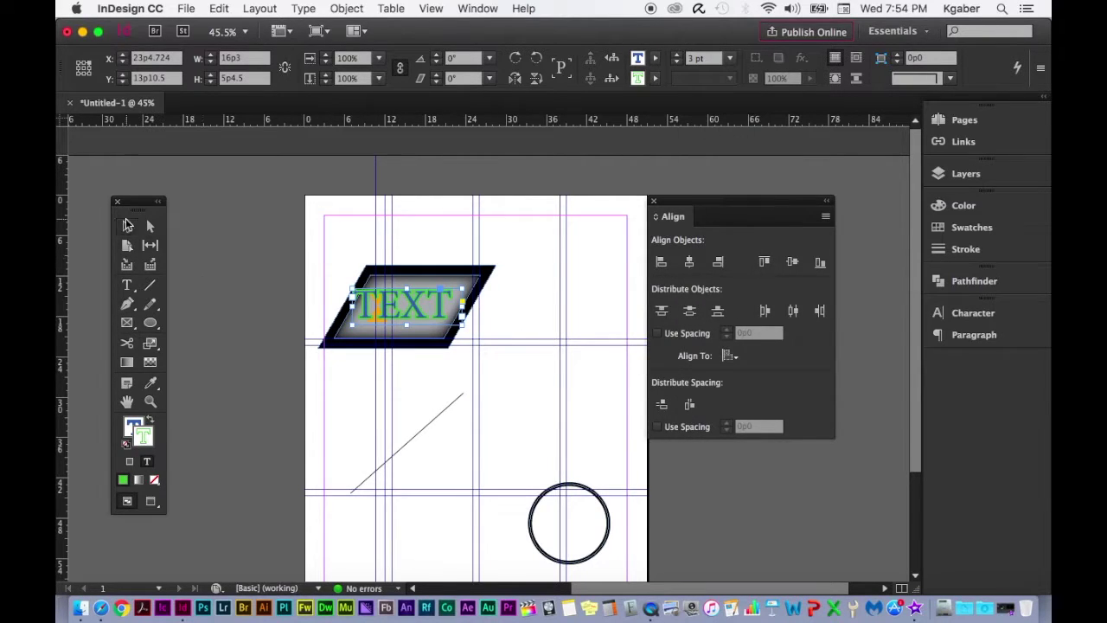
# Move the text and both parallelograms together about 9 picas to the right, and deselect them
pyautogui.click(353, 270)
pyautogui.moveTo(285, 234); pyautogui.dragTo(551, 379)
pyautogui.moveTo(426, 299); pyautogui.dragTo(487, 296)
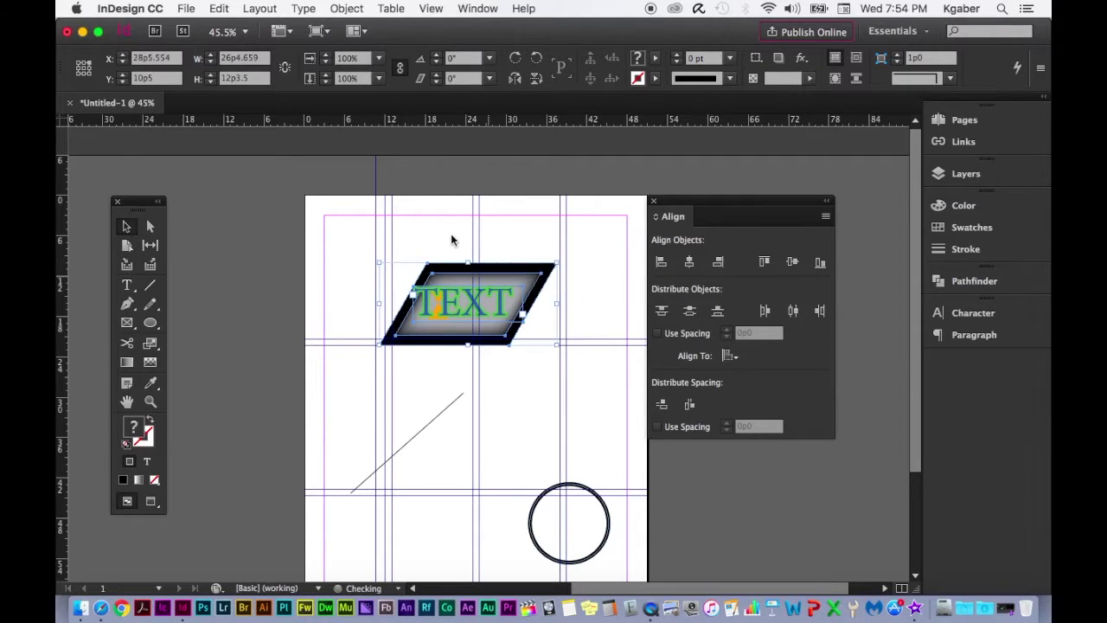
pyautogui.click(444, 229)
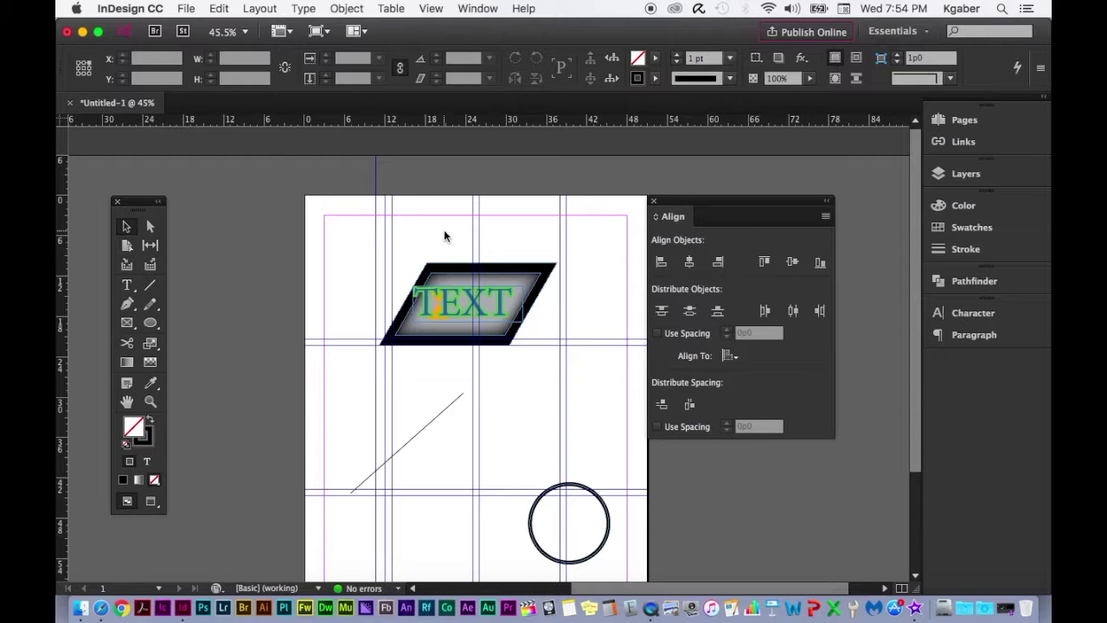
# Open the corner options for the black parallelogram, enable the preview, and move the dialog clear of the artwork
pyautogui.click(355, 8)
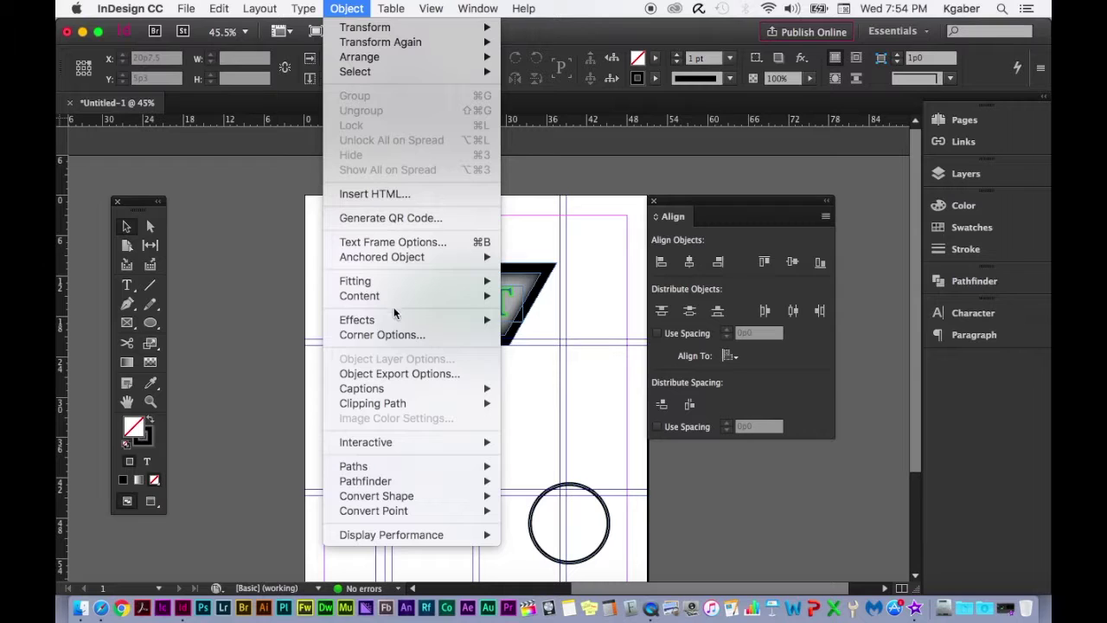
pyautogui.click(628, 334)
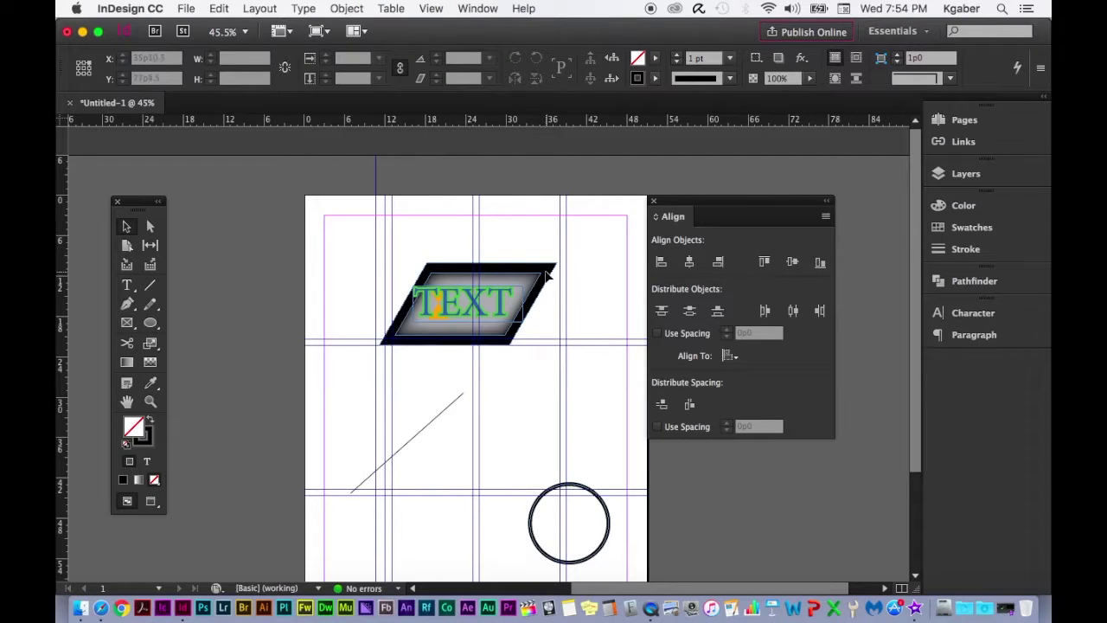
pyautogui.click(543, 261)
pyautogui.click(356, 7)
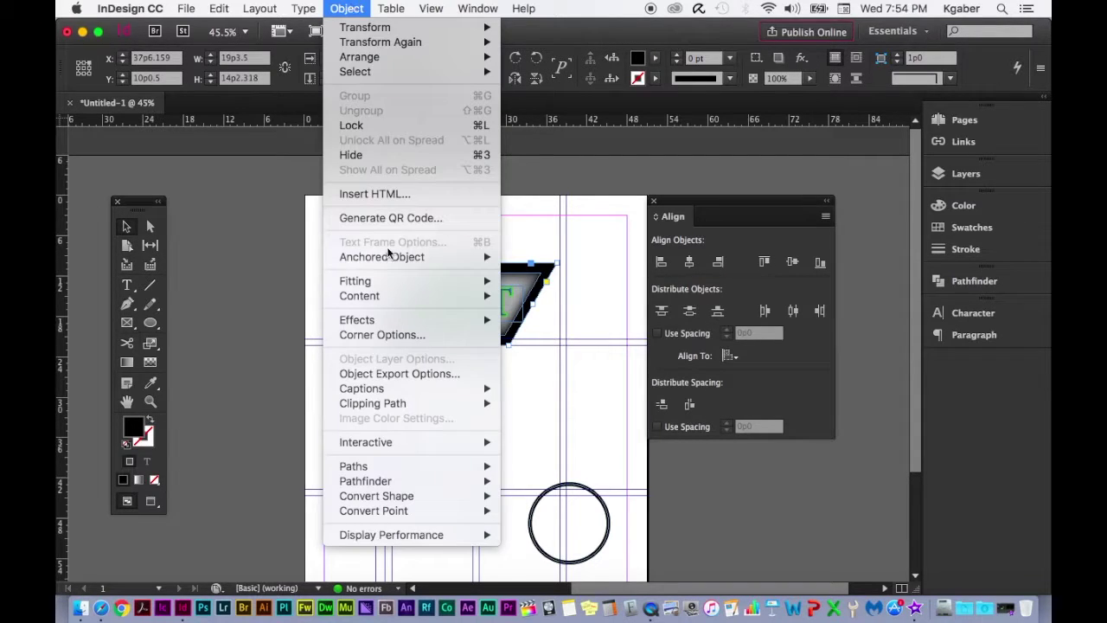
pyautogui.click(420, 335)
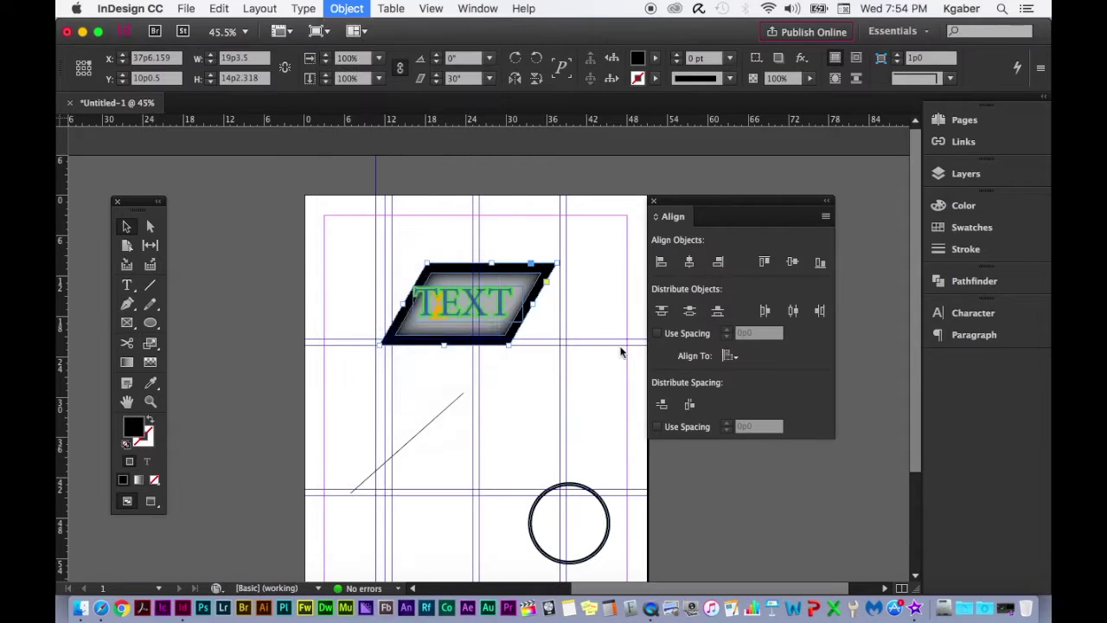
pyautogui.click(404, 369)
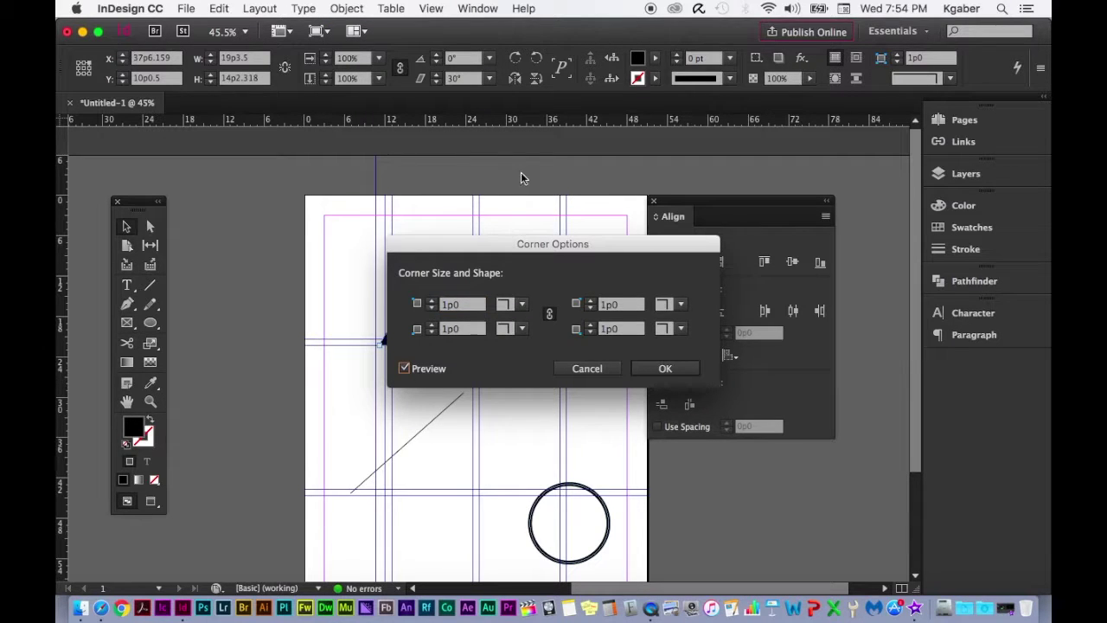
pyautogui.moveTo(527, 250); pyautogui.dragTo(460, 401)
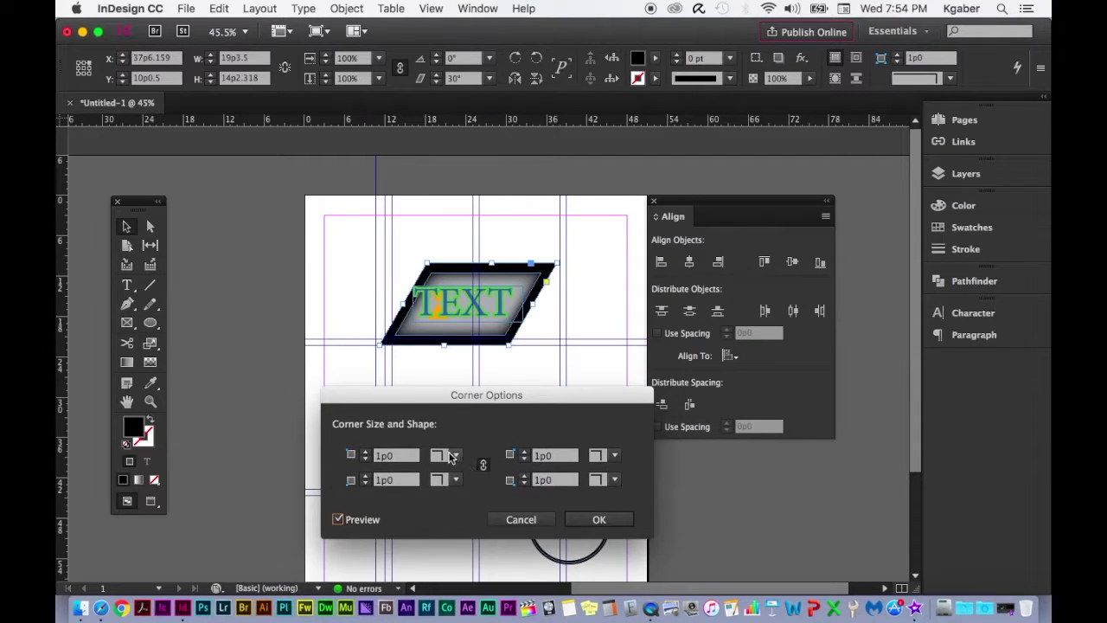
# Apply the Fancy corner shape at a size of 2p3 to all four corners of the black parallelogram
pyautogui.click(450, 456)
pyautogui.click(460, 490)
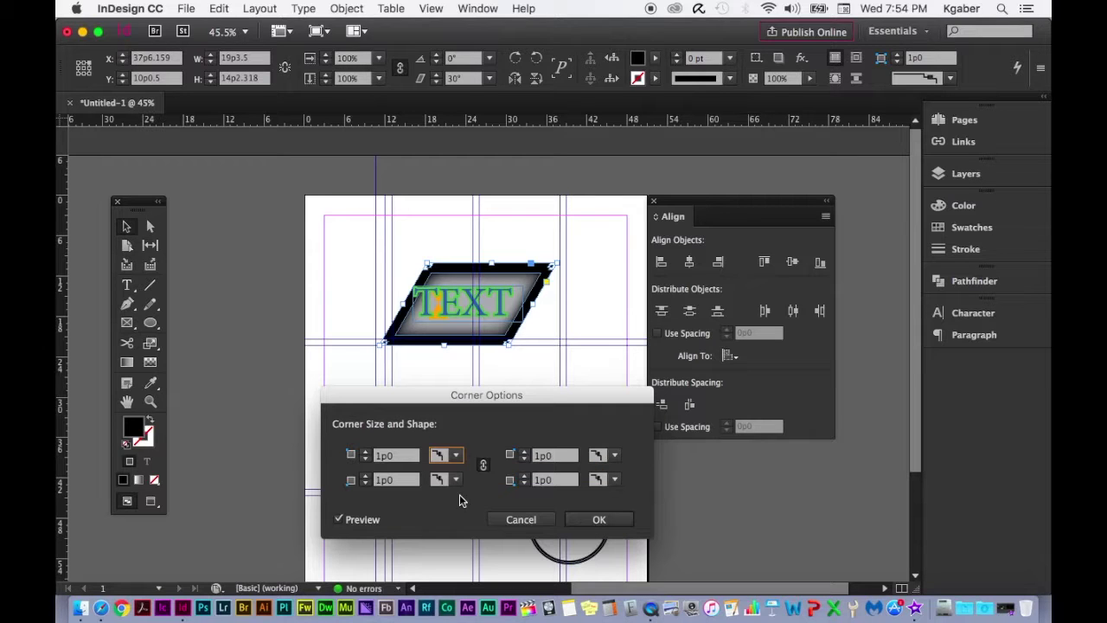
pyautogui.click(364, 458)
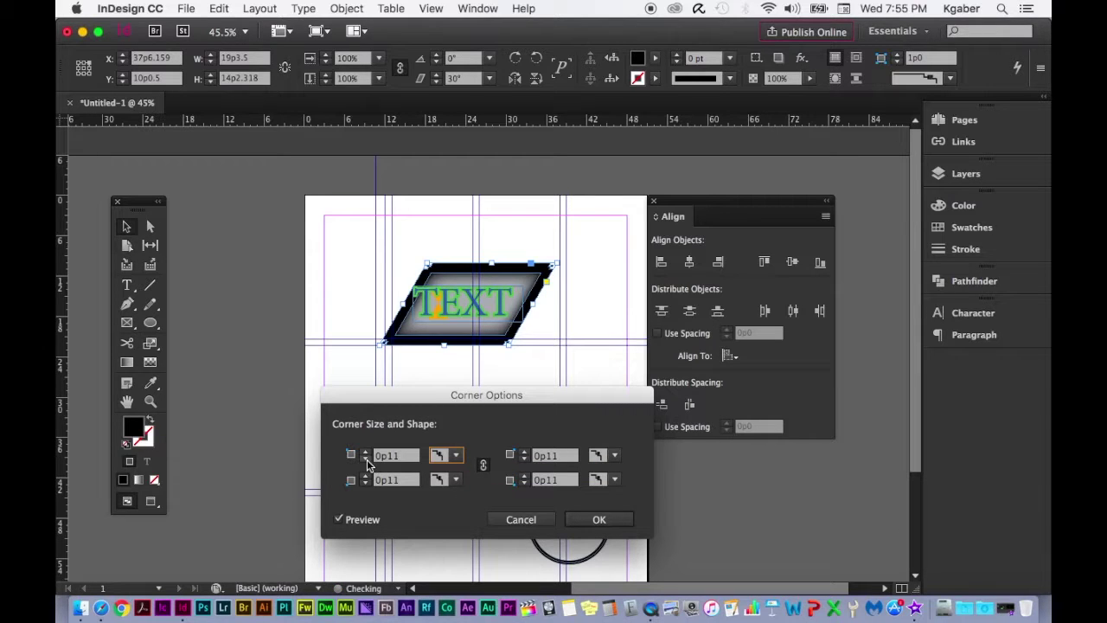
pyautogui.click(364, 458)
pyautogui.click(365, 452)
pyautogui.click(365, 451)
pyautogui.click(365, 452)
pyautogui.click(365, 451)
pyautogui.click(365, 453)
pyautogui.click(365, 453)
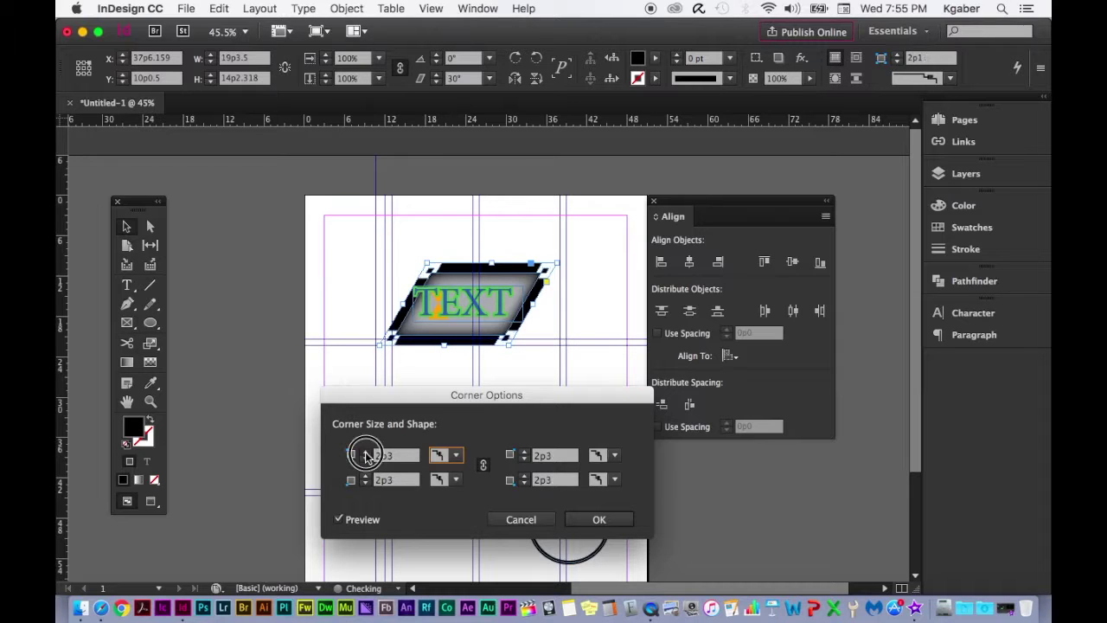
pyautogui.click(582, 519)
pyautogui.click(556, 404)
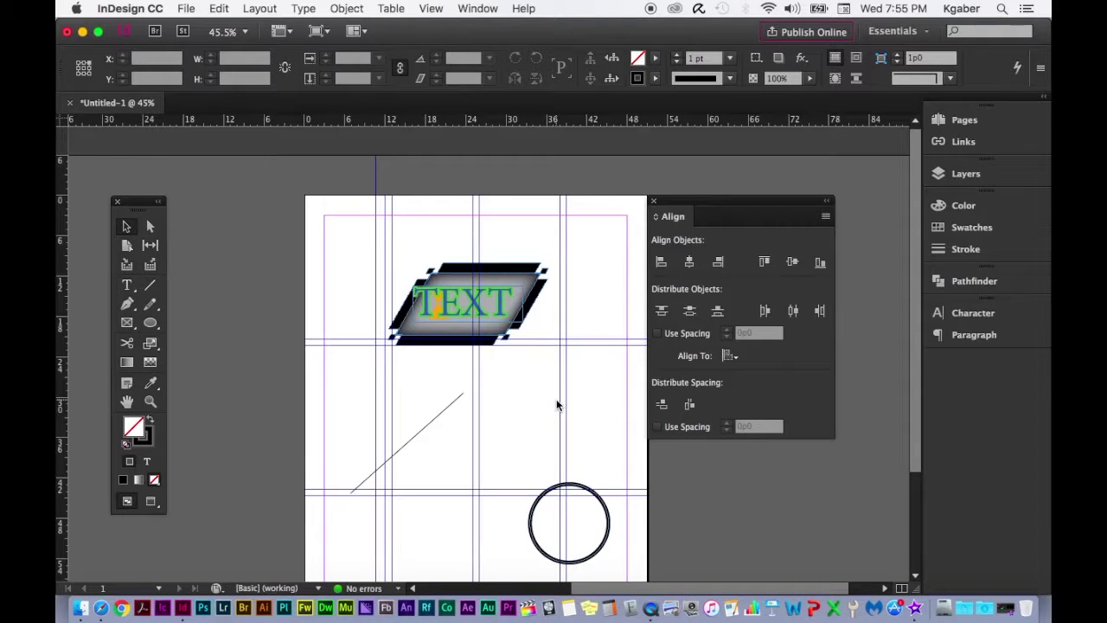
# Review the commands for captions, clipping paths and interactive objects, and switch from the Clipping paths help page to the InDesign layout
pyautogui.click(344, 9)
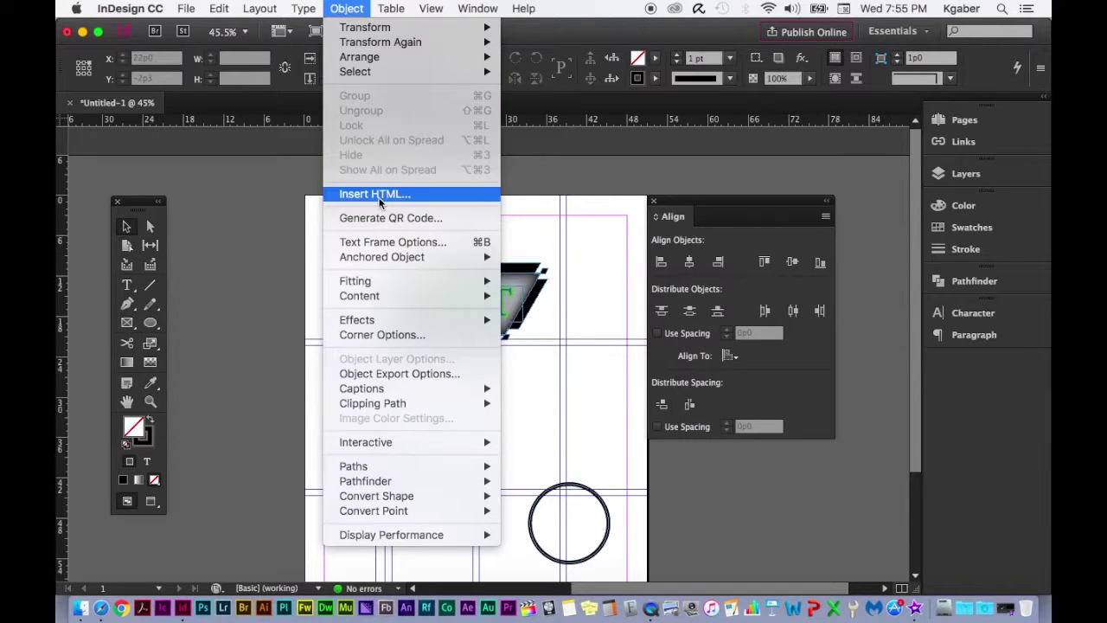
pyautogui.moveTo(410, 321)
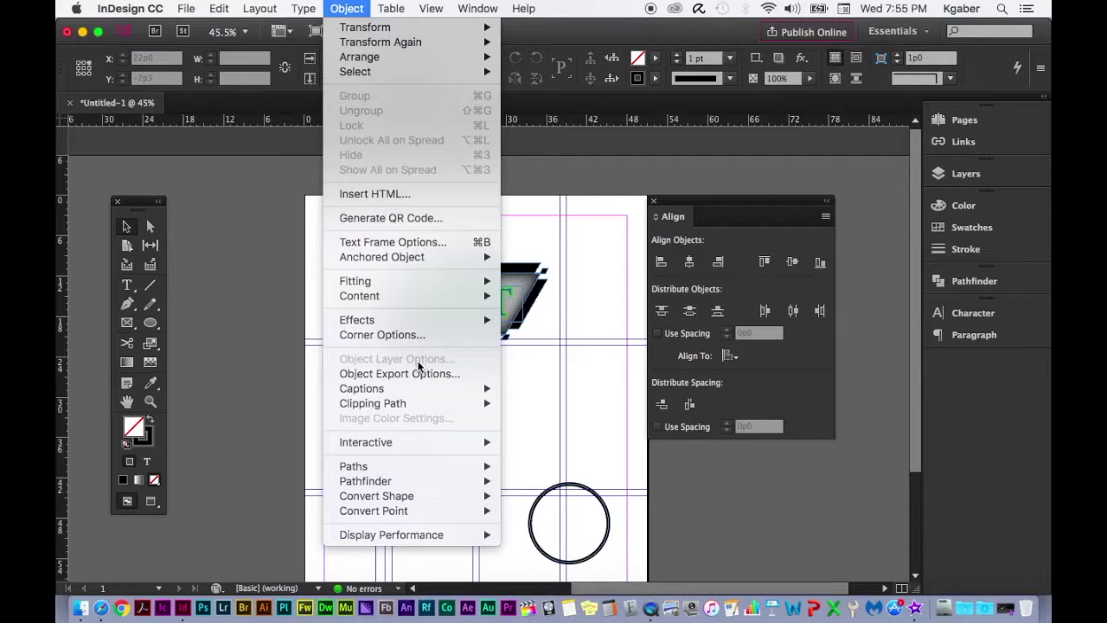
pyautogui.moveTo(423, 391)
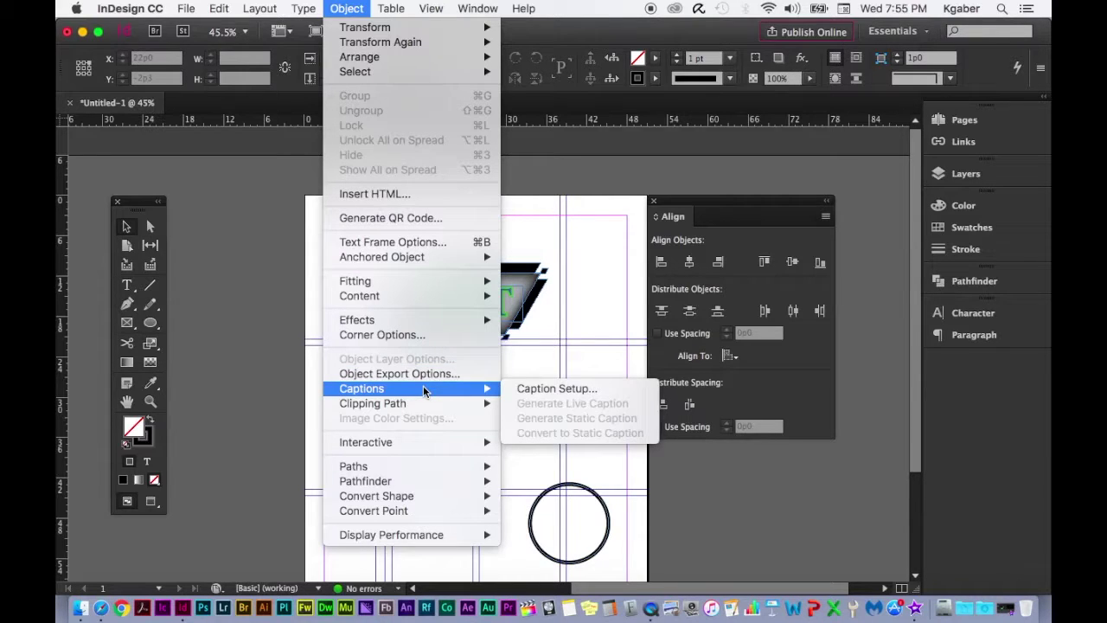
pyautogui.moveTo(499, 403)
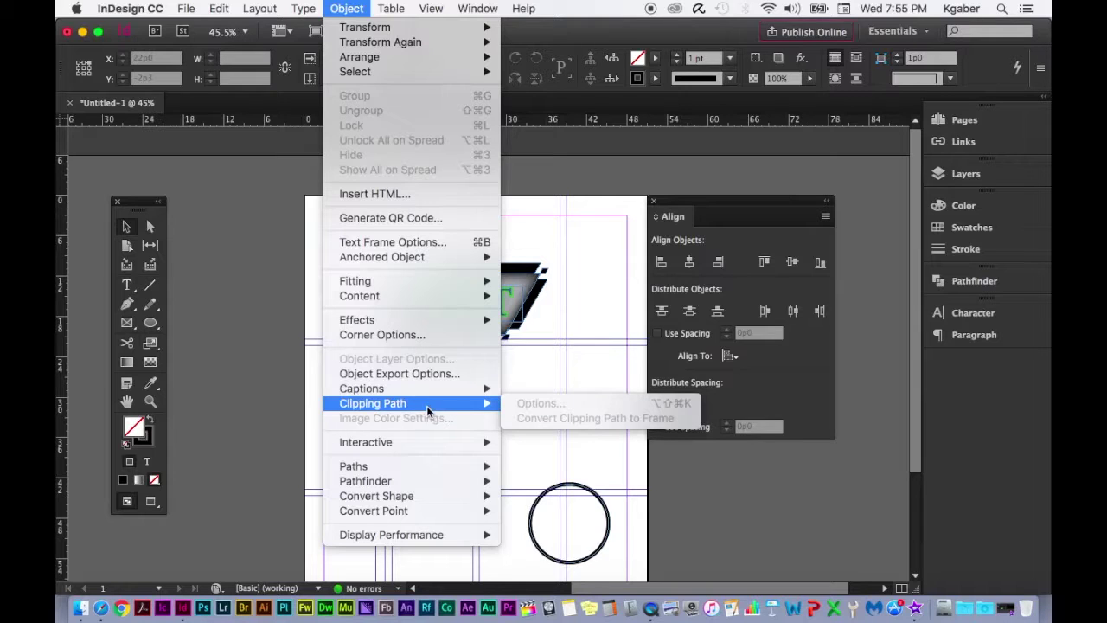
pyautogui.moveTo(409, 442)
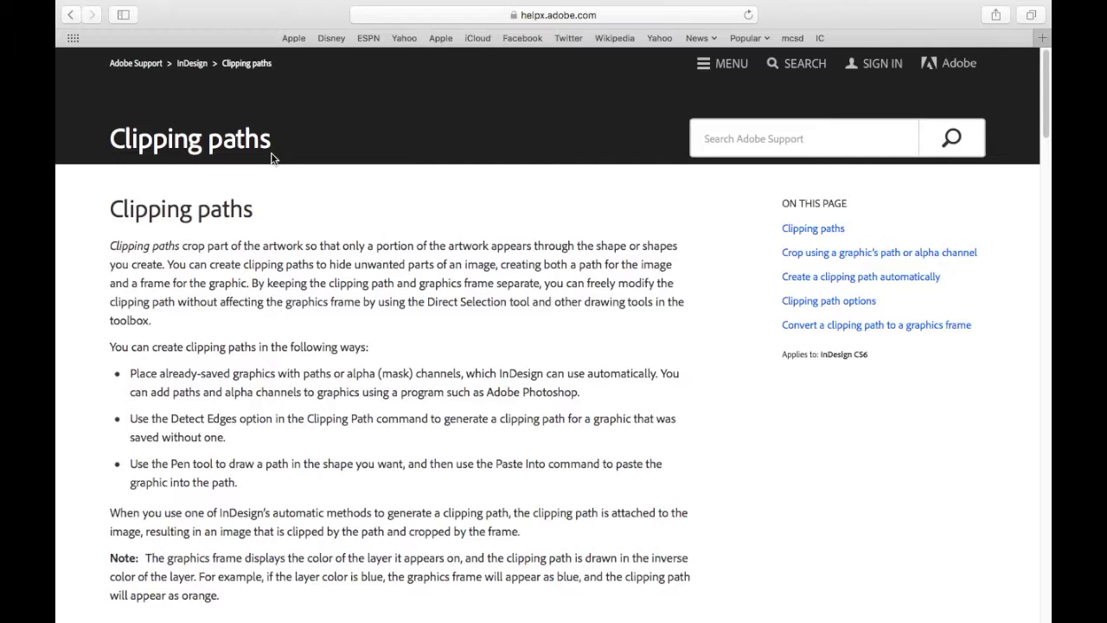
pyautogui.hotkey('ctrl', 'Up')
pyautogui.click(546, 324)
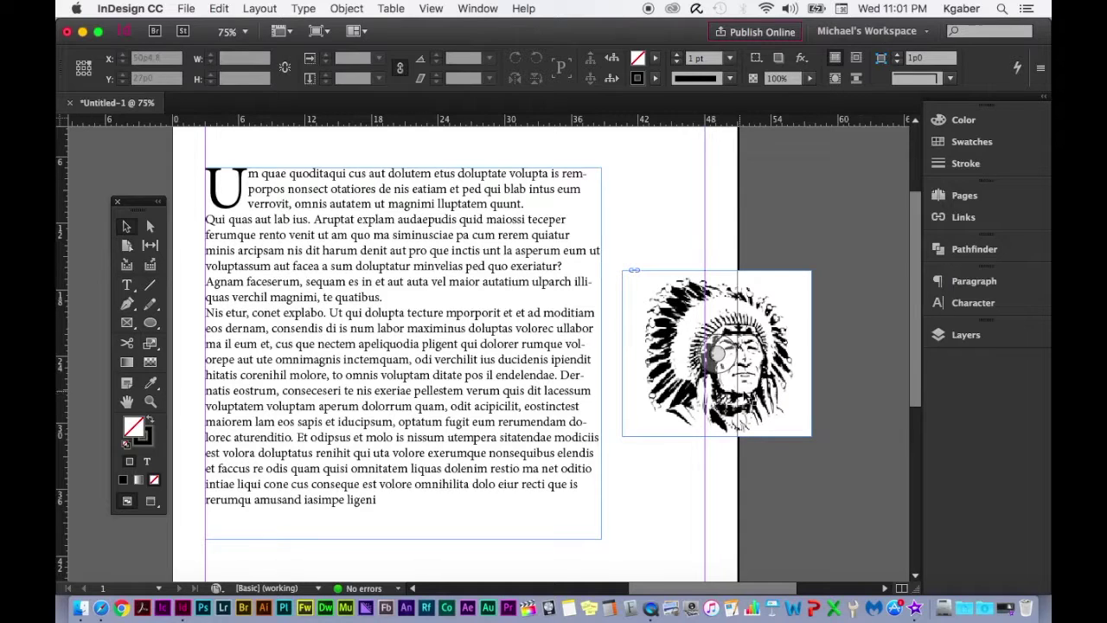
# Move the headdress portrait over the text's upper-right corner, and wrap around object shape with the portrait and text frame selected
pyautogui.moveTo(718, 353); pyautogui.dragTo(603, 277)
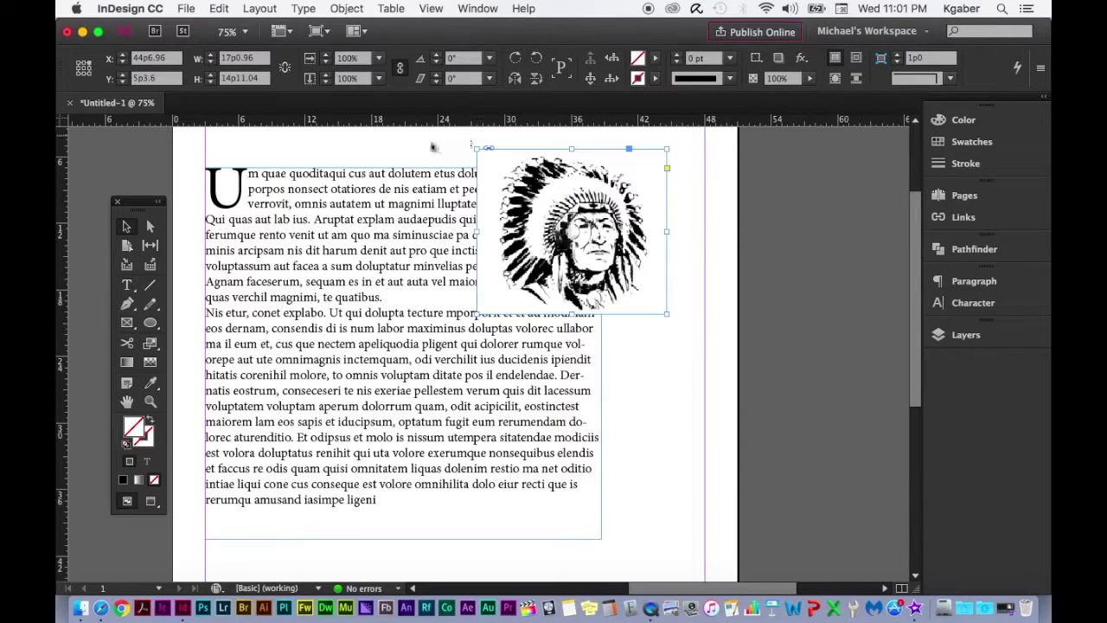
pyautogui.moveTo(434, 148); pyautogui.dragTo(605, 294)
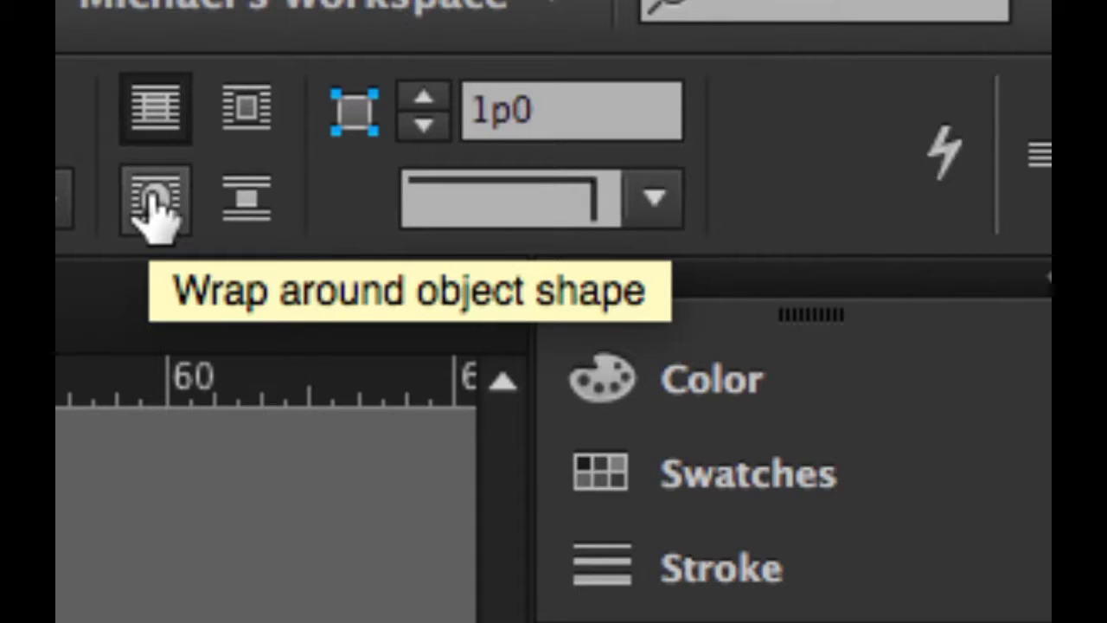
pyautogui.click(154, 207)
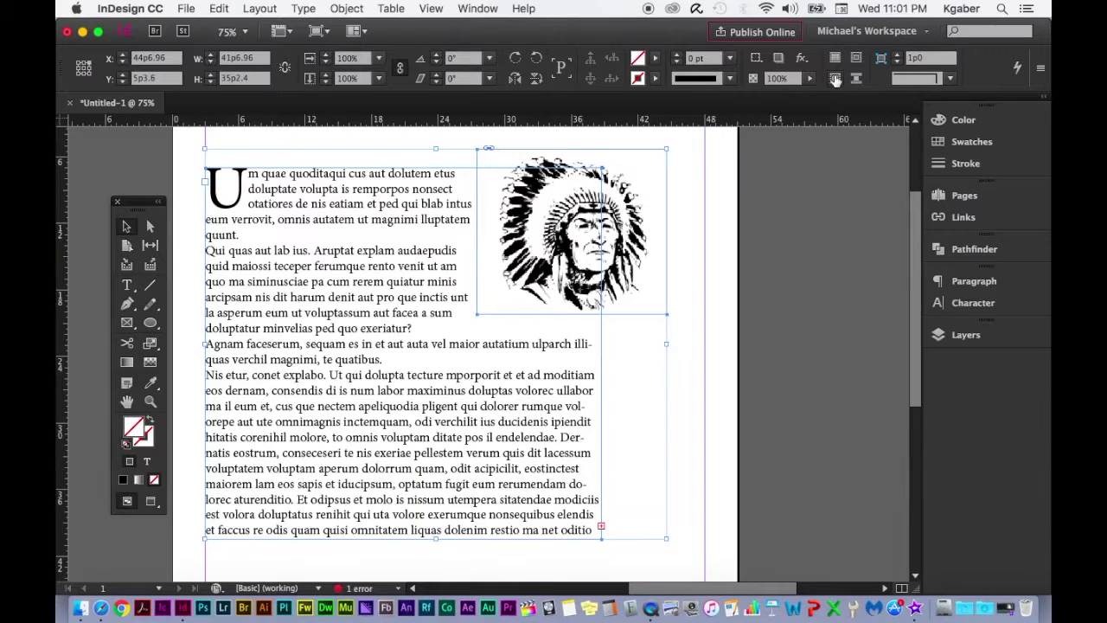
# Move the portrait alone to the text frame's top-right corner, at about X 39p0.96 and Y 7p0, and deselect it
pyautogui.click(680, 317)
pyautogui.moveTo(622, 256); pyautogui.dragTo(562, 273)
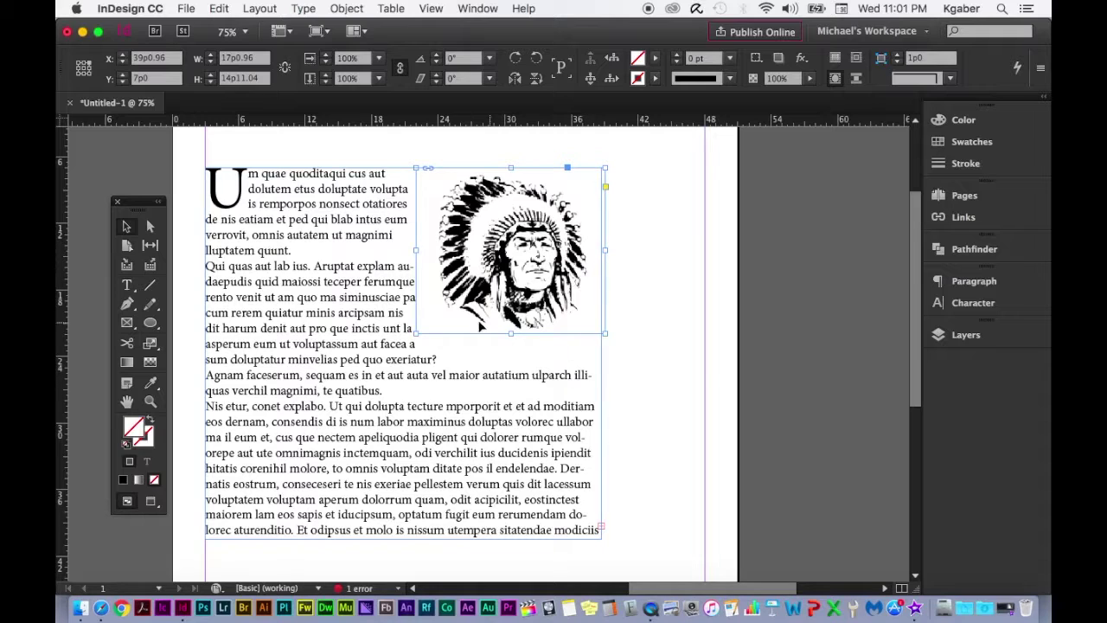
pyautogui.click(645, 314)
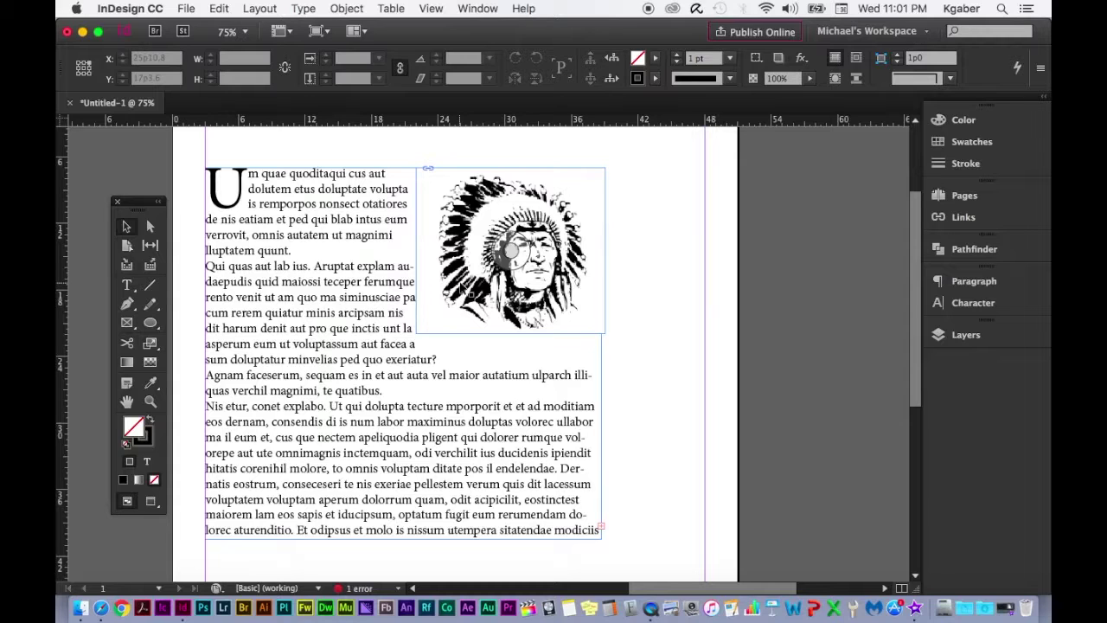
# Give the portrait a Detect Edges clipping path, with the preview enabled and the dialog moved clear of the image
pyautogui.click(486, 248)
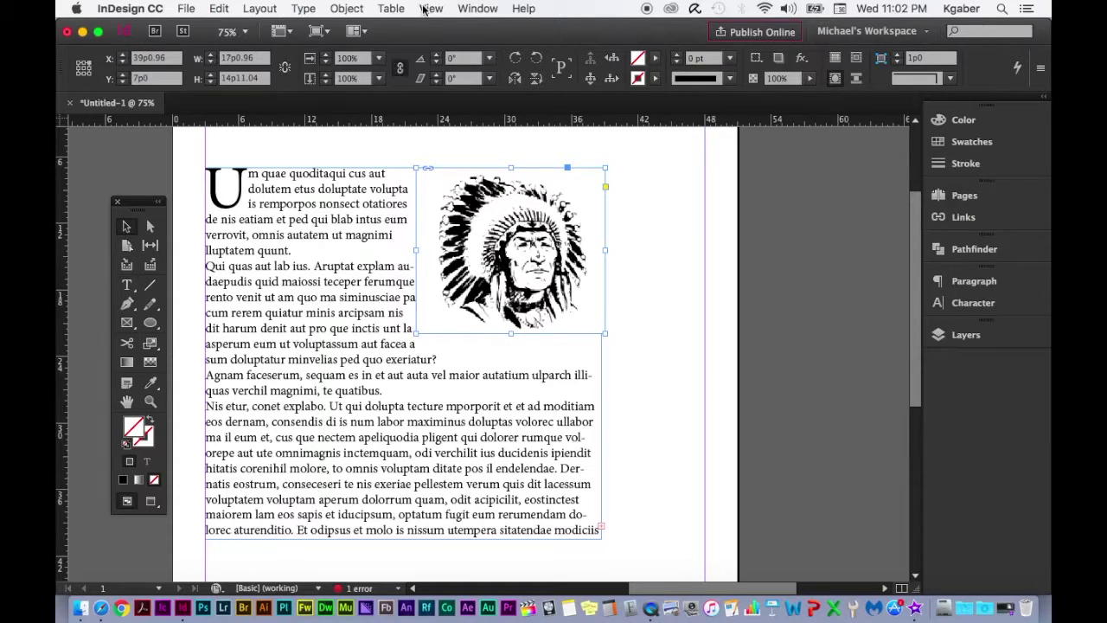
pyautogui.click(350, 11)
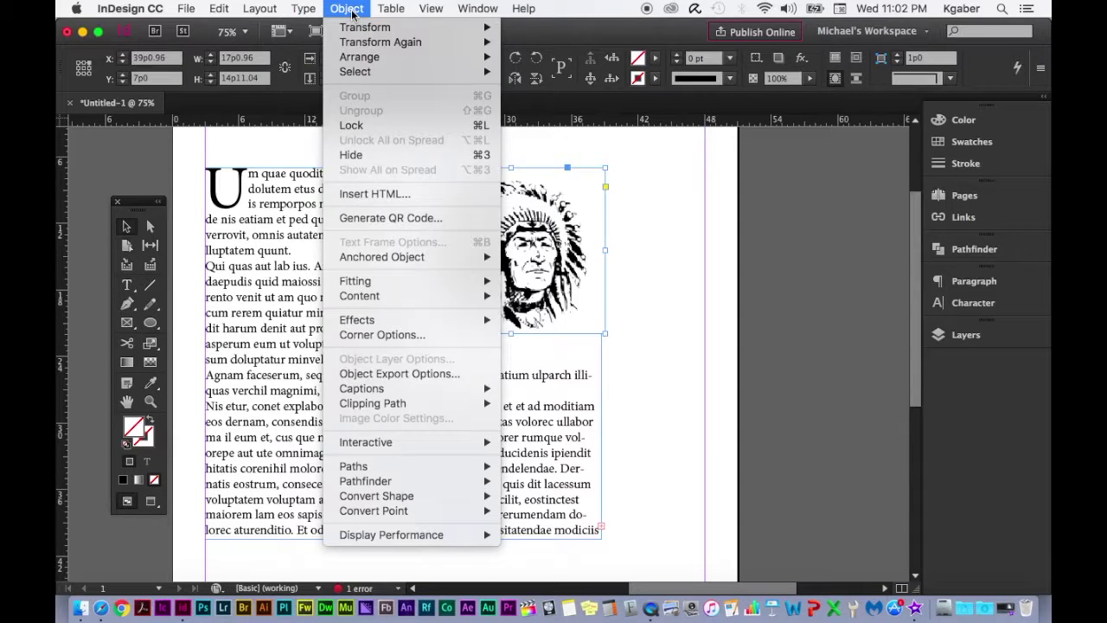
pyautogui.moveTo(428, 407)
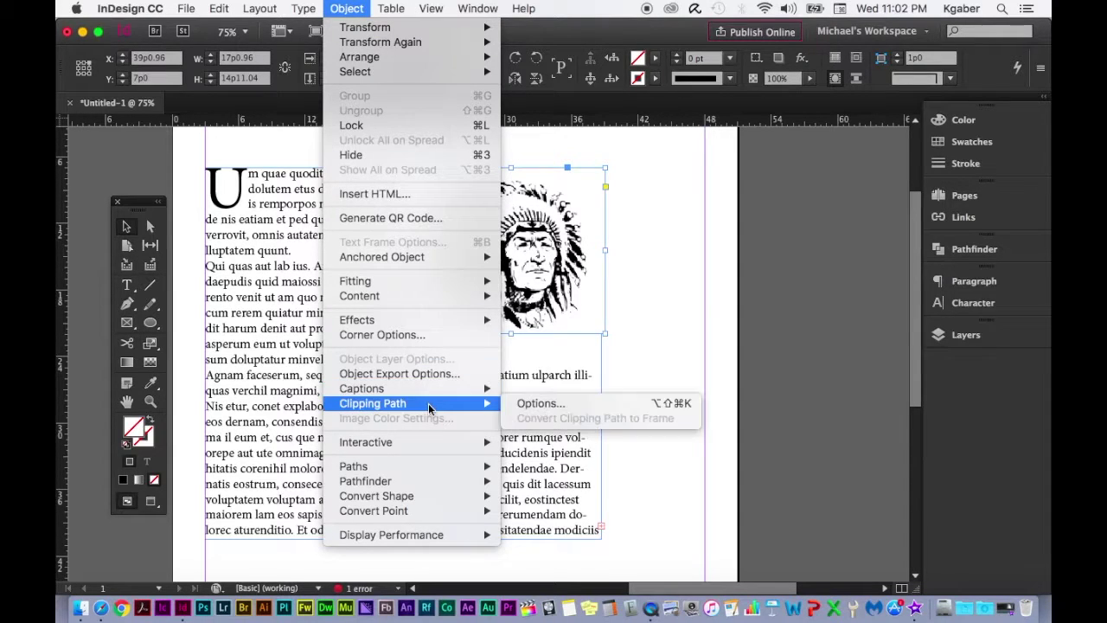
pyautogui.click(632, 407)
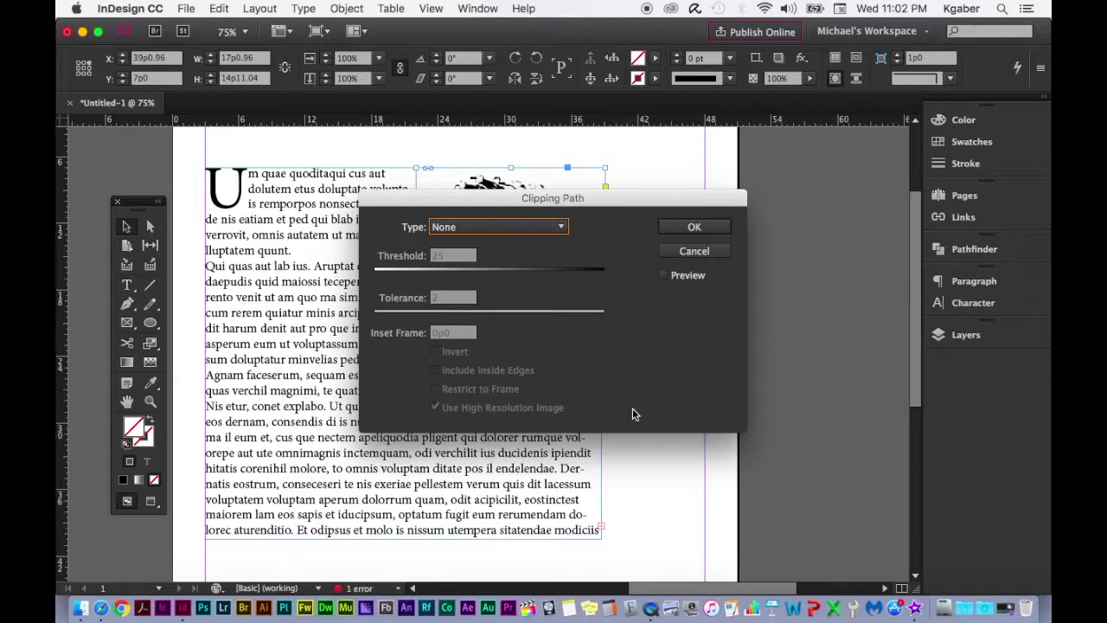
pyautogui.moveTo(569, 201); pyautogui.dragTo(728, 344)
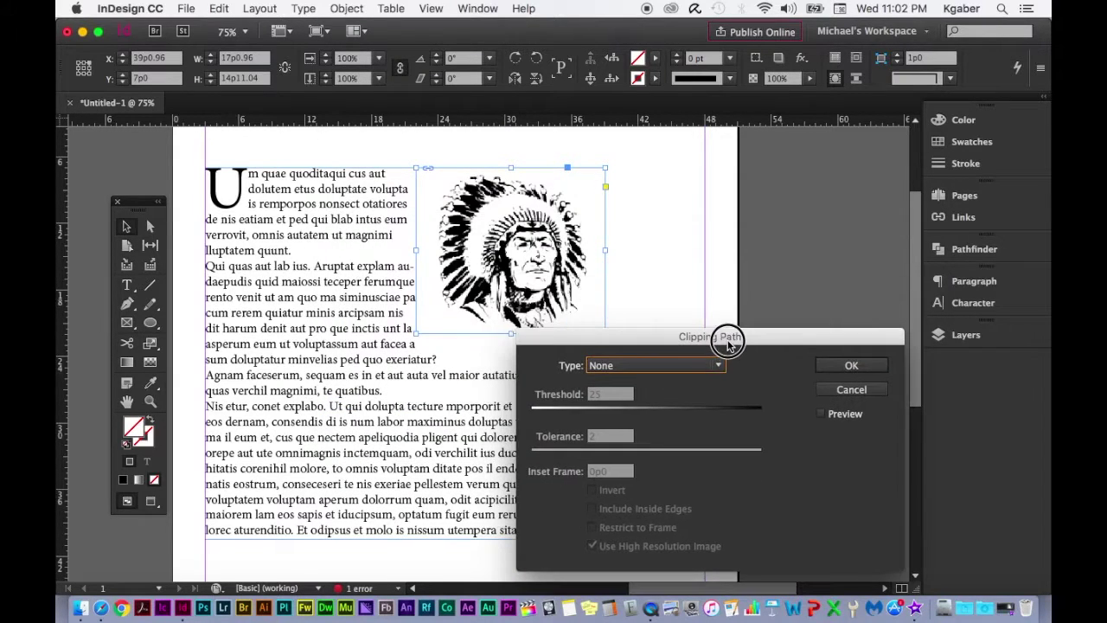
pyautogui.click(714, 365)
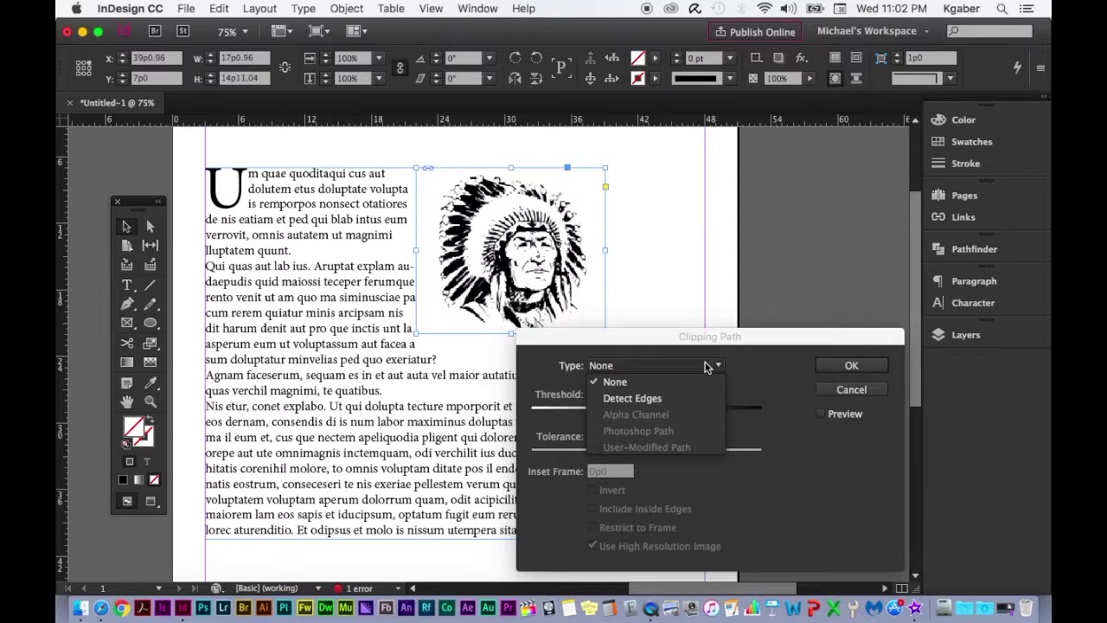
pyautogui.click(640, 398)
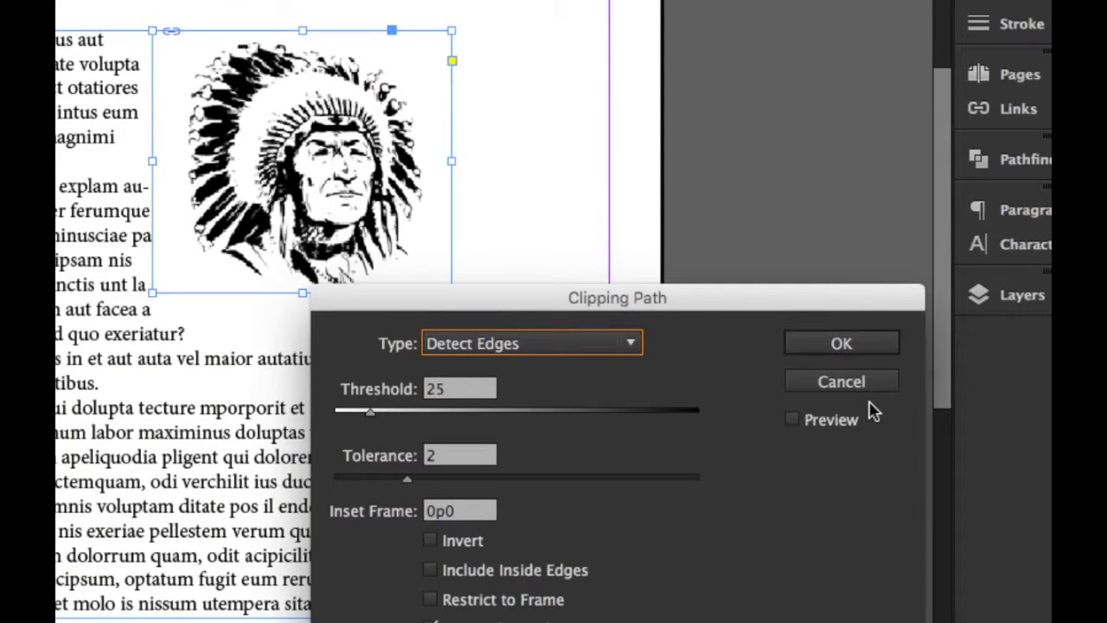
pyautogui.click(796, 422)
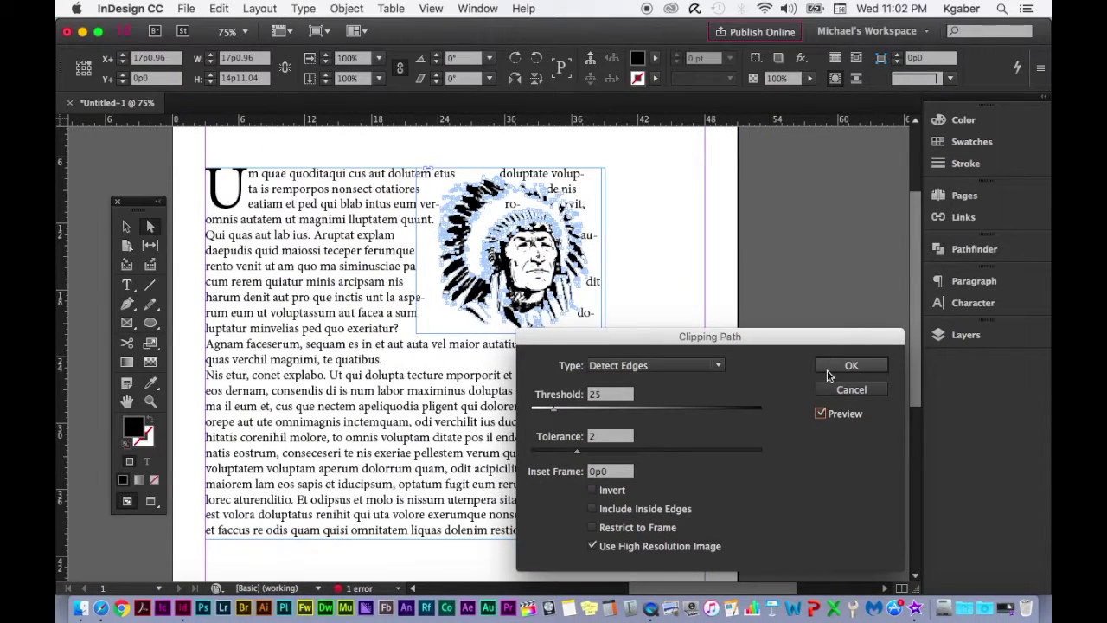
pyautogui.click(828, 370)
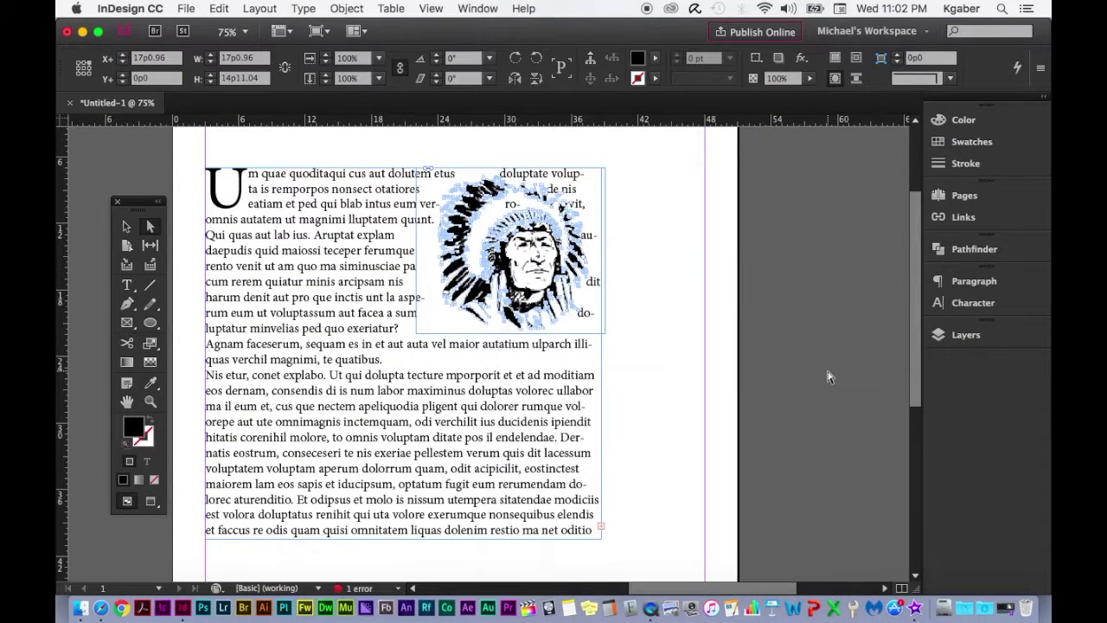
# Try moving the clipped image content about 3 picas to the right inside its frame, and undo each move
pyautogui.click(626, 292)
pyautogui.moveTo(535, 257); pyautogui.dragTo(562, 250)
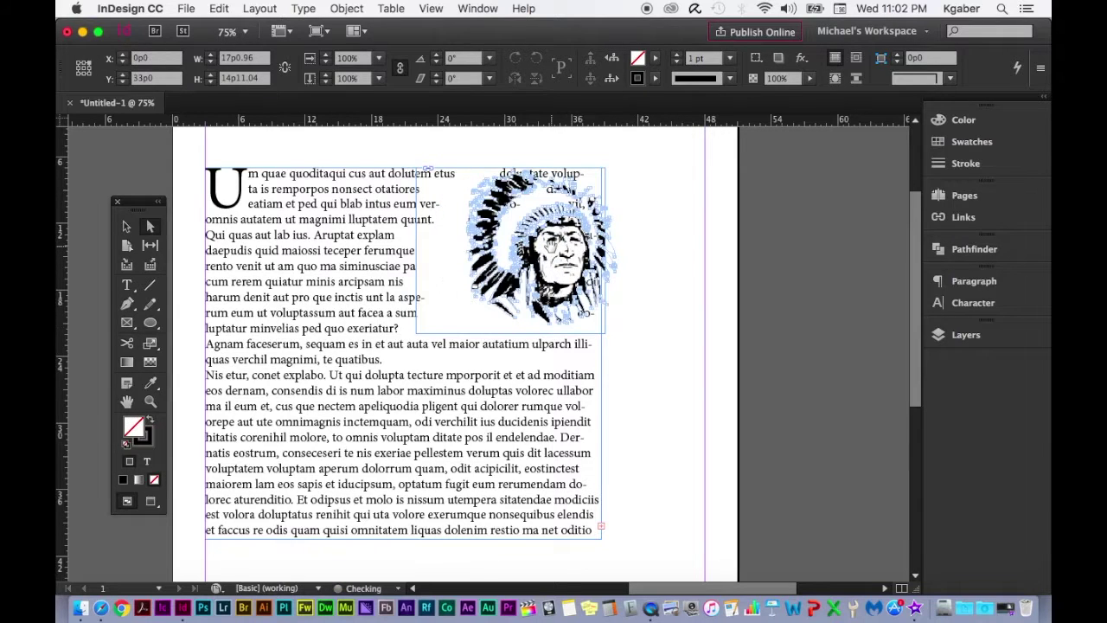
pyautogui.press('super+z')
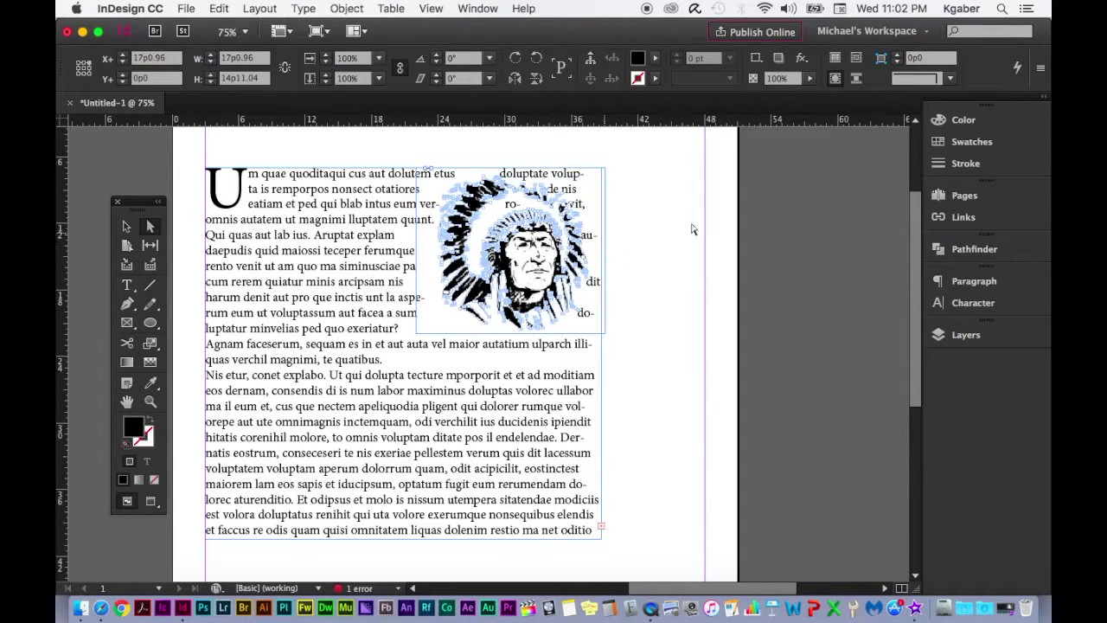
pyautogui.click(749, 228)
pyautogui.moveTo(543, 237); pyautogui.dragTo(579, 235)
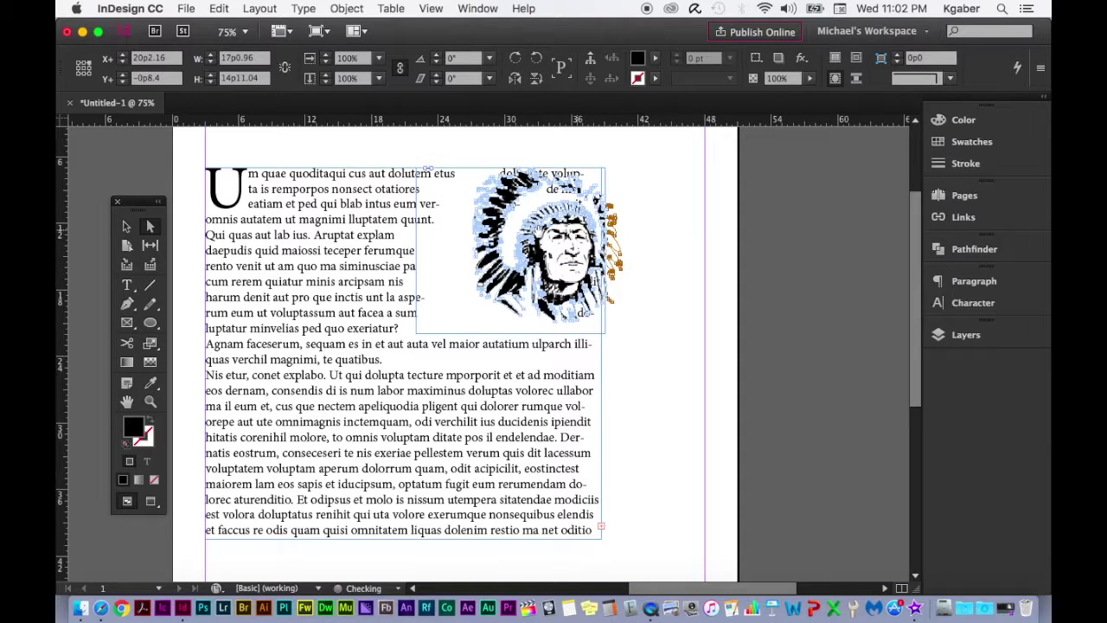
pyautogui.press('super+z')
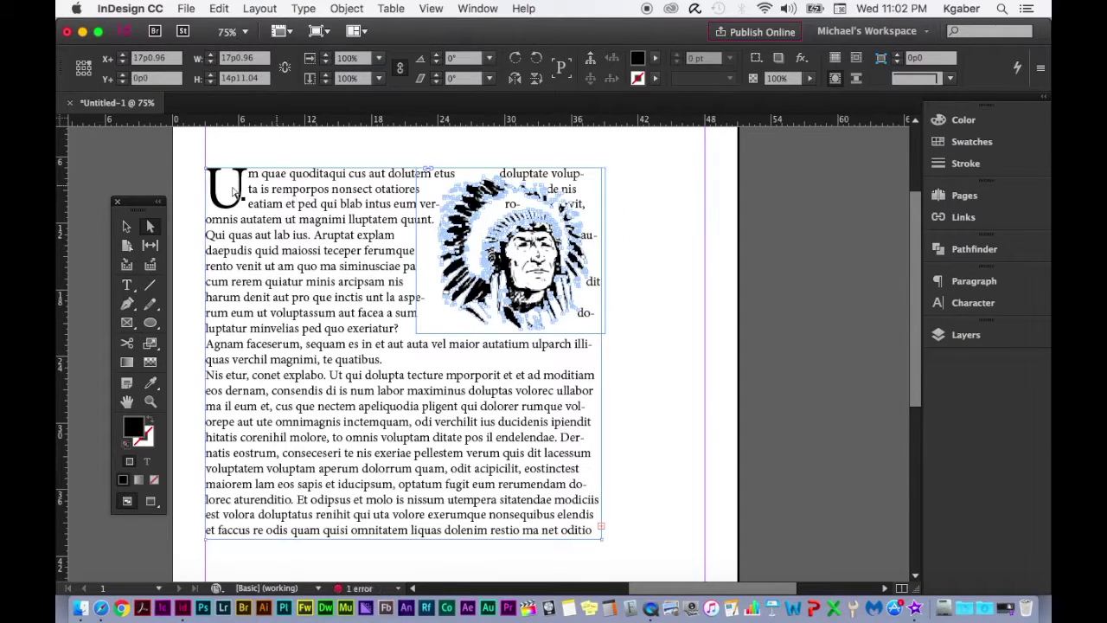
# Move the whole portrait frame into the middle of the text, at about X 25p6 and Y 14p1.2, and deselect it
pyautogui.click(126, 226)
pyautogui.moveTo(497, 207); pyautogui.dragTo(518, 189)
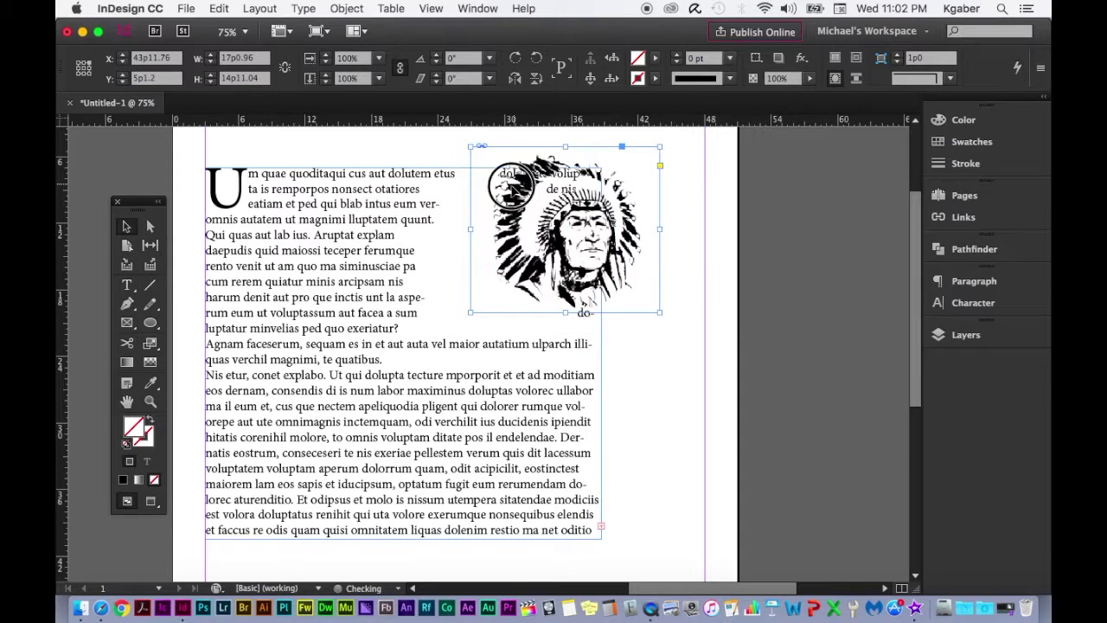
pyautogui.moveTo(571, 245); pyautogui.dragTo(538, 247)
pyautogui.moveTo(486, 200); pyautogui.dragTo(308, 307)
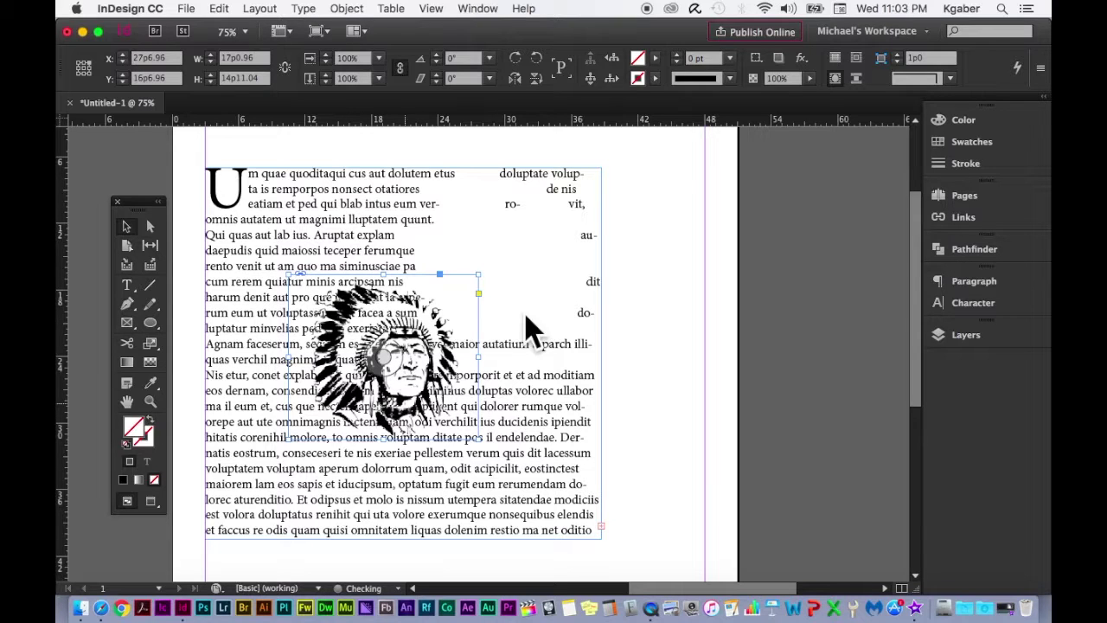
pyautogui.moveTo(405, 353); pyautogui.dragTo(830, 298)
pyautogui.moveTo(699, 338); pyautogui.dragTo(394, 330)
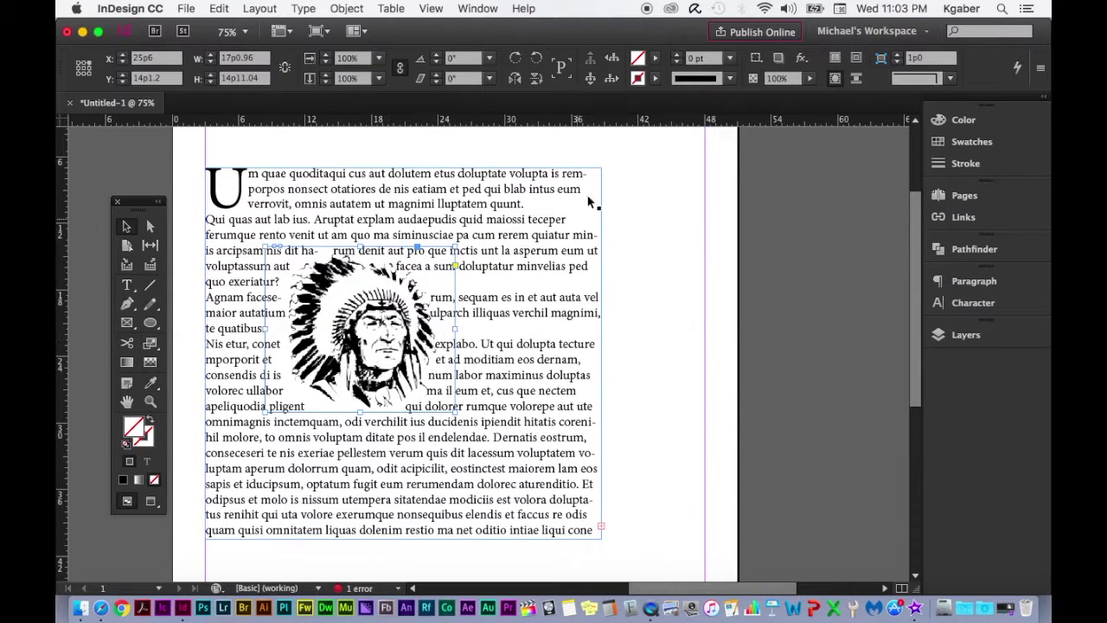
pyautogui.click(698, 382)
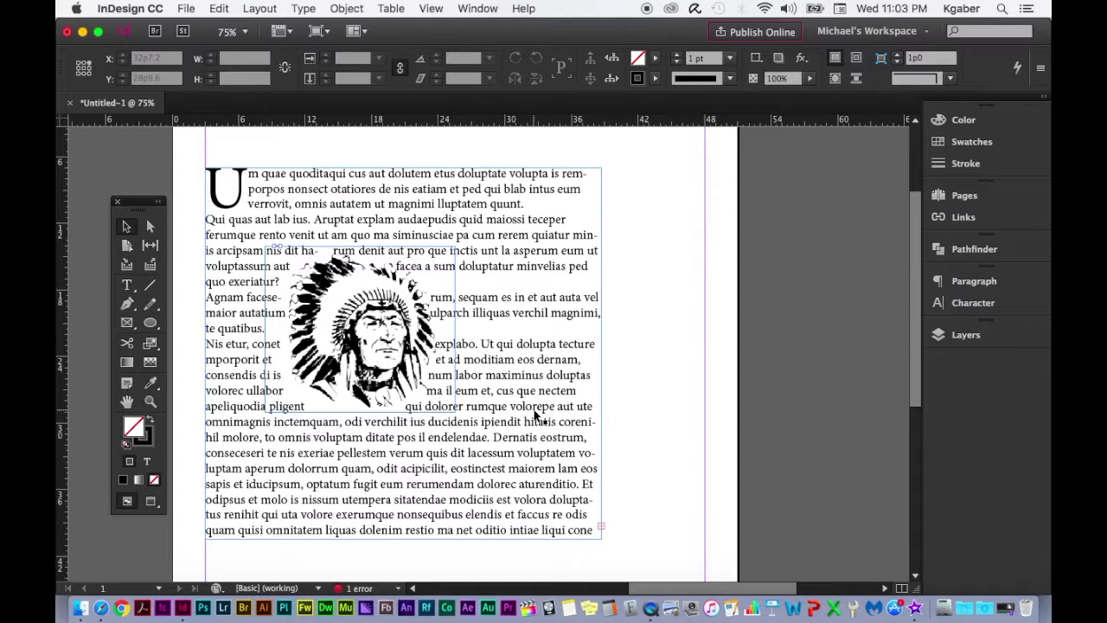
# Shift the portrait slightly to the right, undo that shift, and move it toward the text's upper right
pyautogui.moveTo(361, 346); pyautogui.dragTo(389, 339)
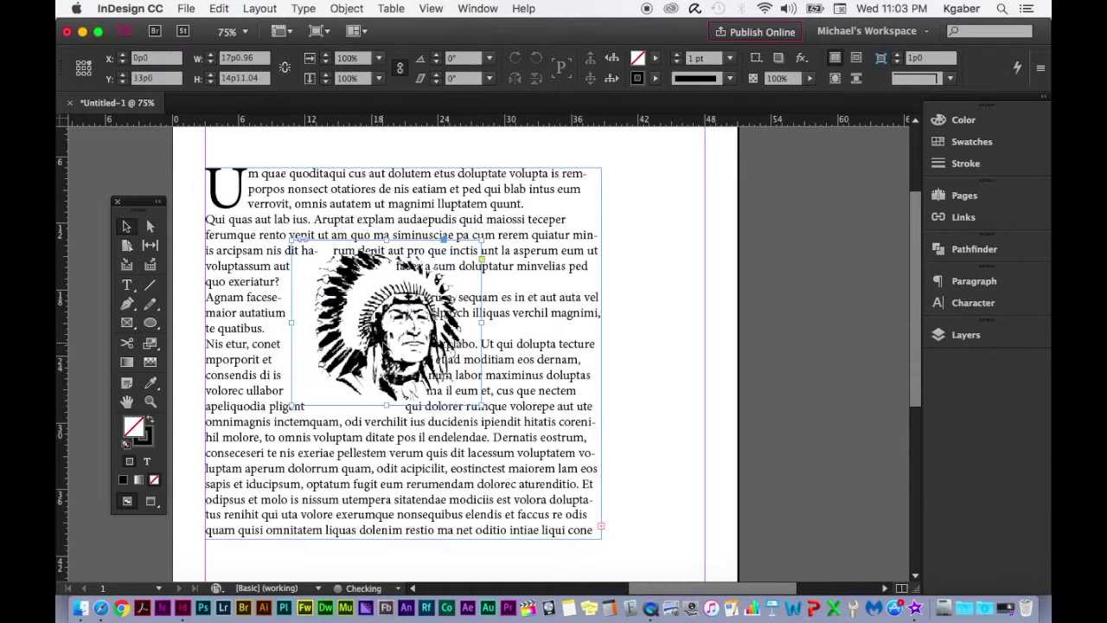
pyautogui.press('super+z')
pyautogui.click(625, 369)
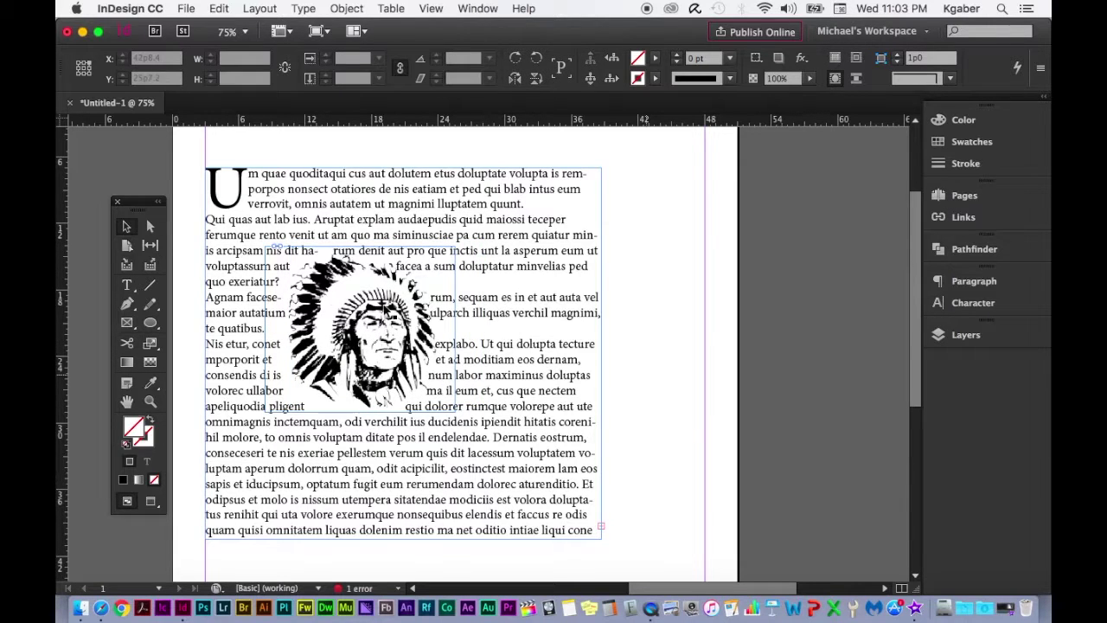
pyautogui.moveTo(362, 373); pyautogui.dragTo(511, 296)
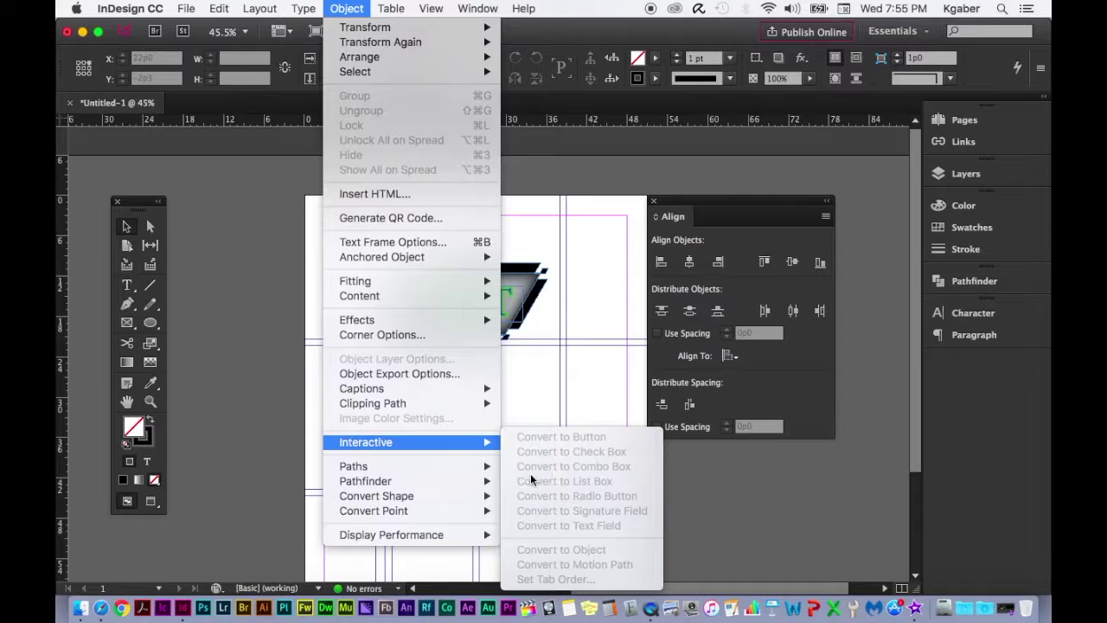
# Review the path, Pathfinder and shape conversion commands available for objects
pyautogui.moveTo(437, 468)
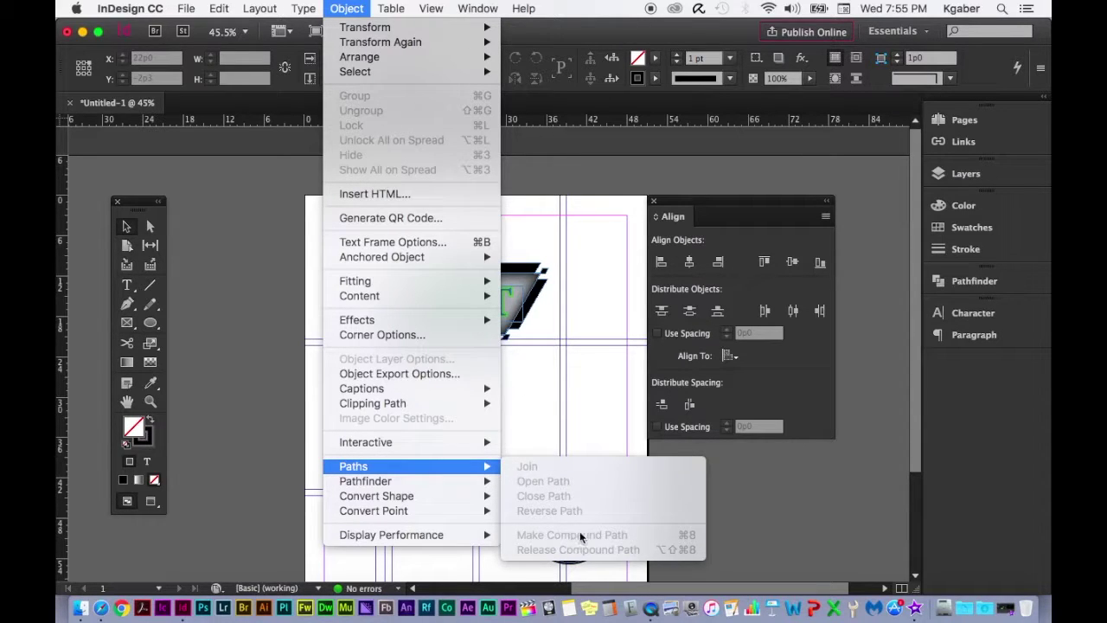
pyautogui.moveTo(465, 482)
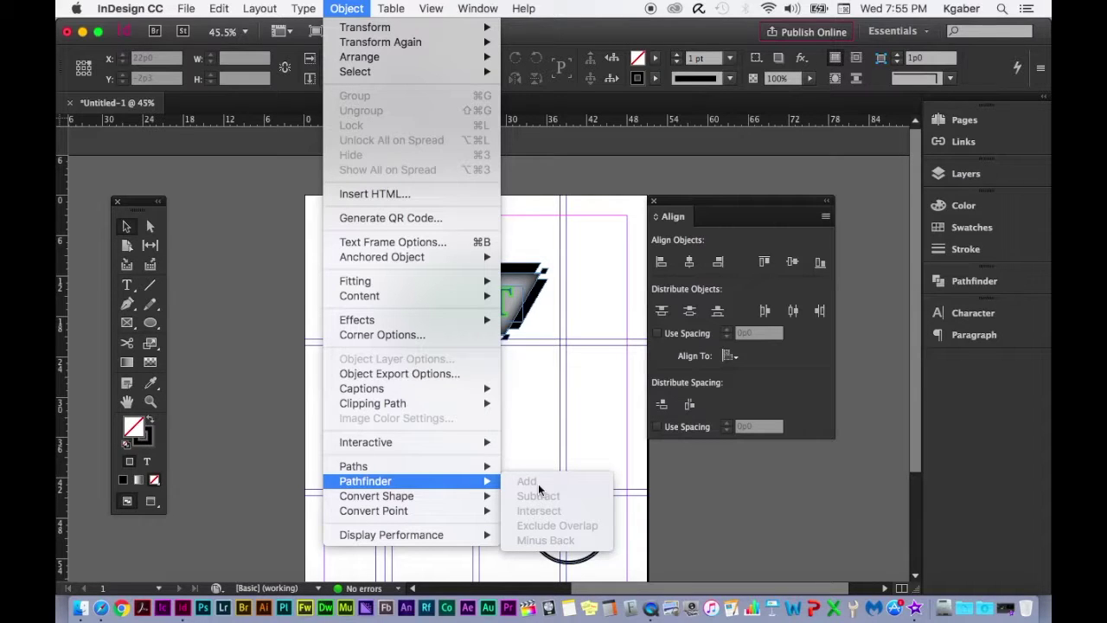
pyautogui.moveTo(445, 501)
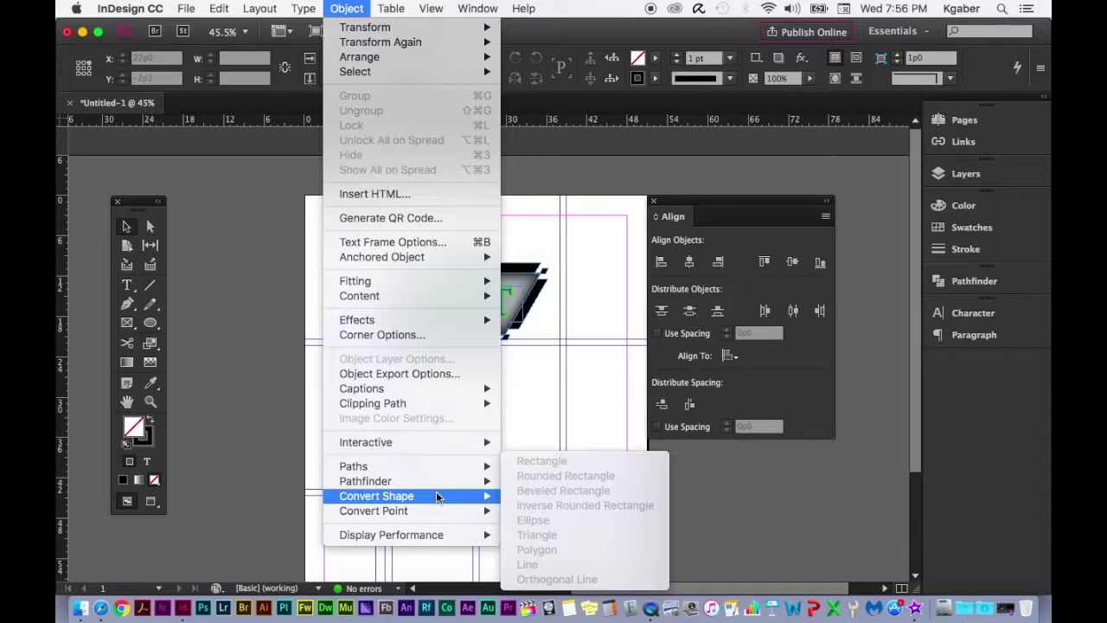
# Shift the vertical guide crossing the circle left to about 29 picas, and move the circle up toward the middle of the page
pyautogui.click(564, 372)
pyautogui.moveTo(558, 497); pyautogui.dragTo(503, 459)
pyautogui.click(560, 489)
pyautogui.moveTo(560, 489); pyautogui.dragTo(525, 417)
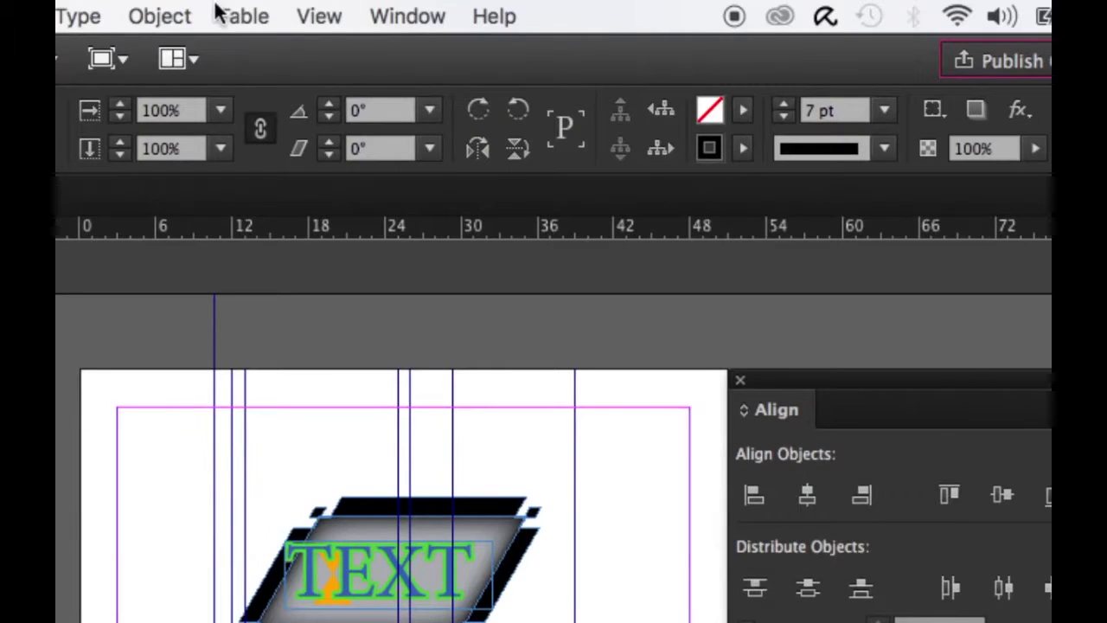
# Convert the selected circle into a triangle and deselect it
pyautogui.click(182, 13)
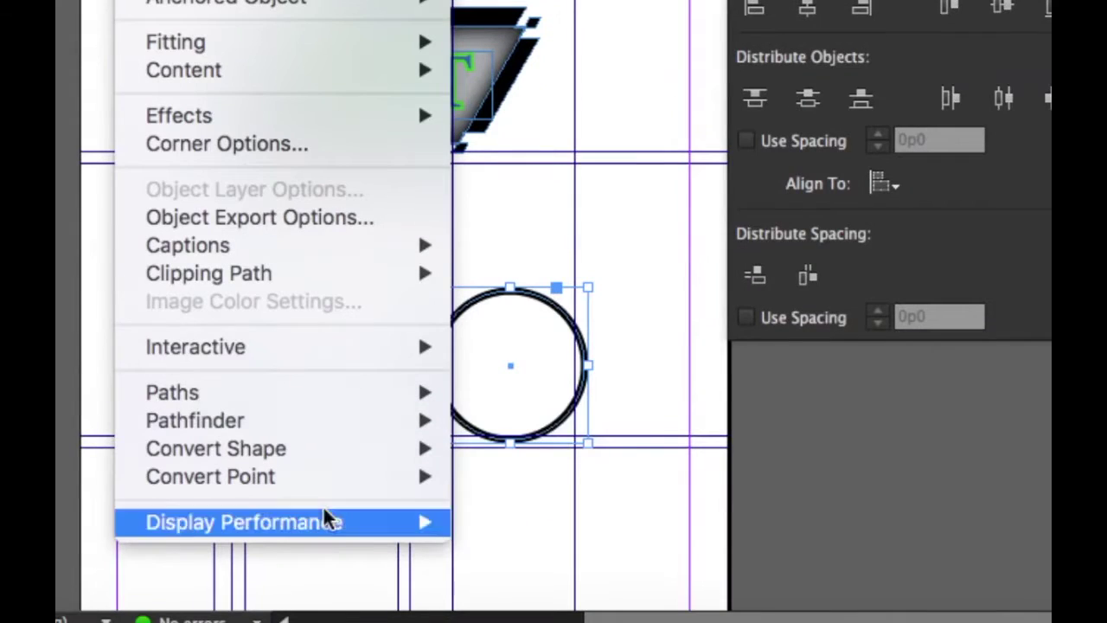
pyautogui.moveTo(359, 435)
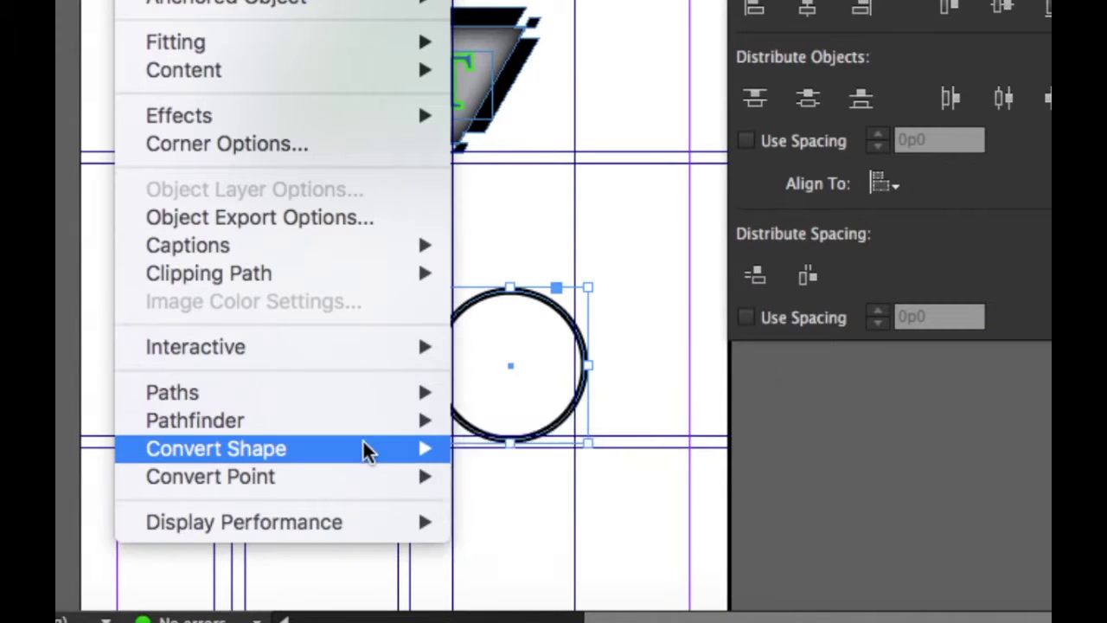
pyautogui.click(612, 524)
pyautogui.click(652, 448)
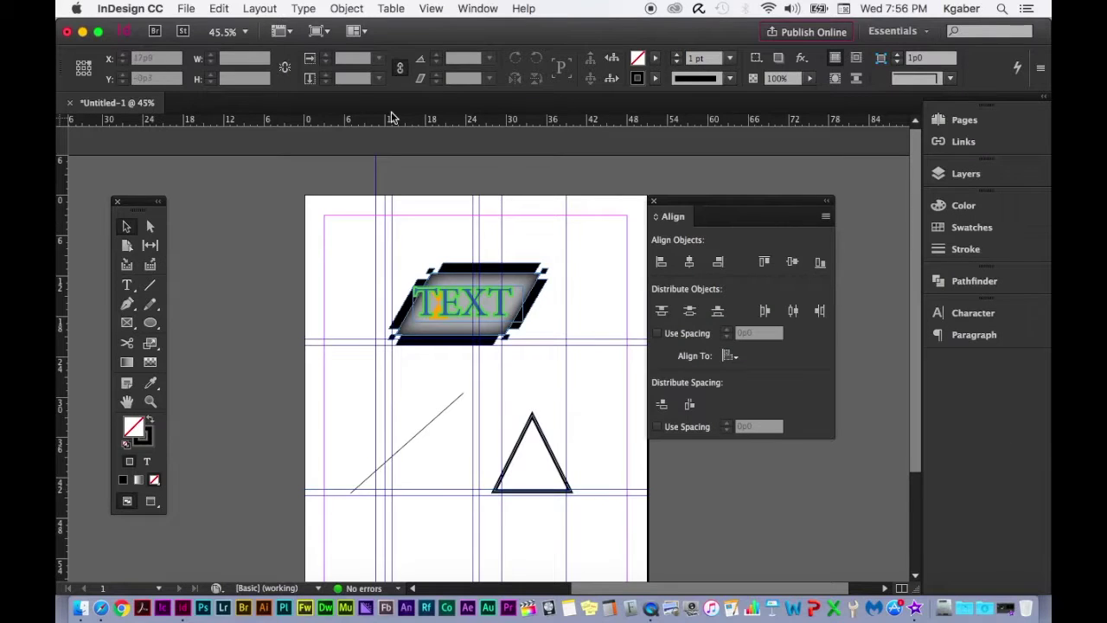
# Convert the triangle's apex point to a Smooth point with the Direct Selection tool, and deselect the shape
pyautogui.click(338, 8)
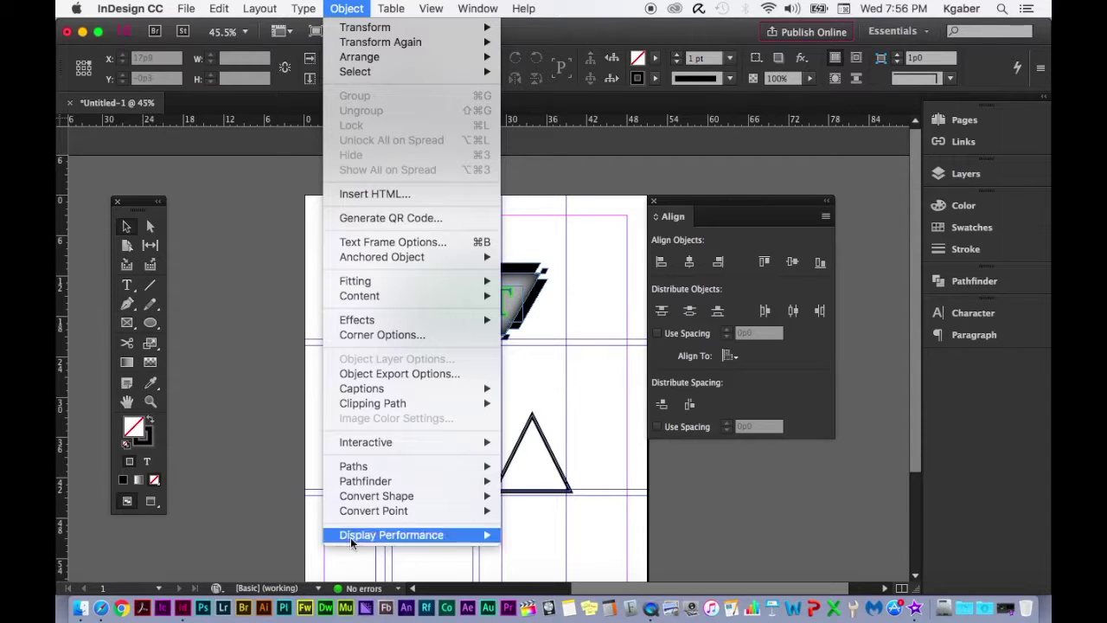
pyautogui.moveTo(379, 515)
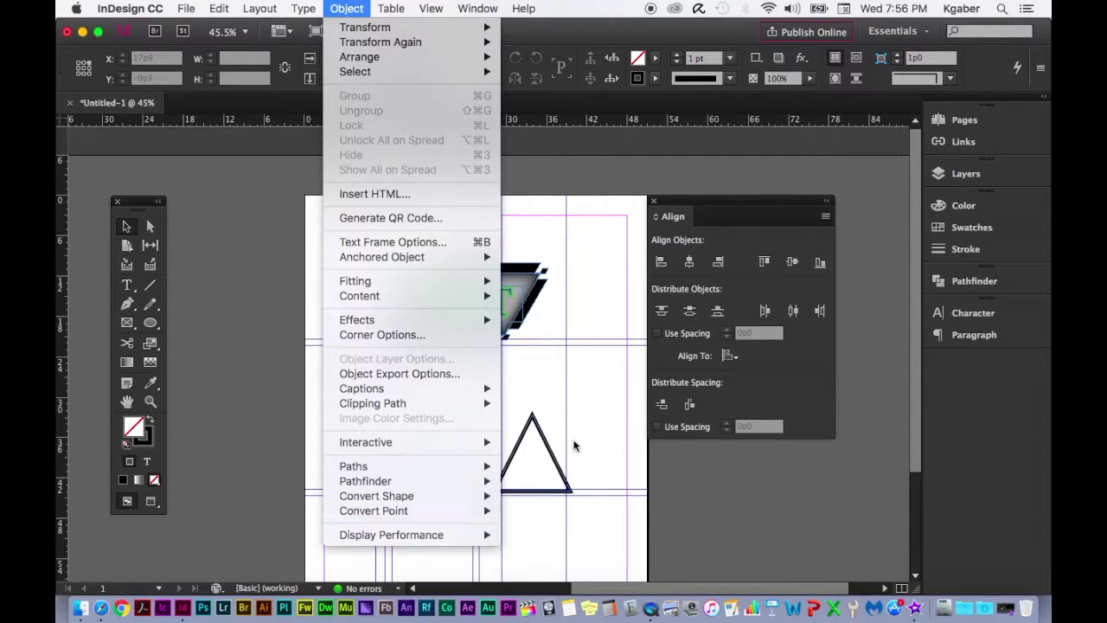
pyautogui.click(589, 386)
pyautogui.press('a')
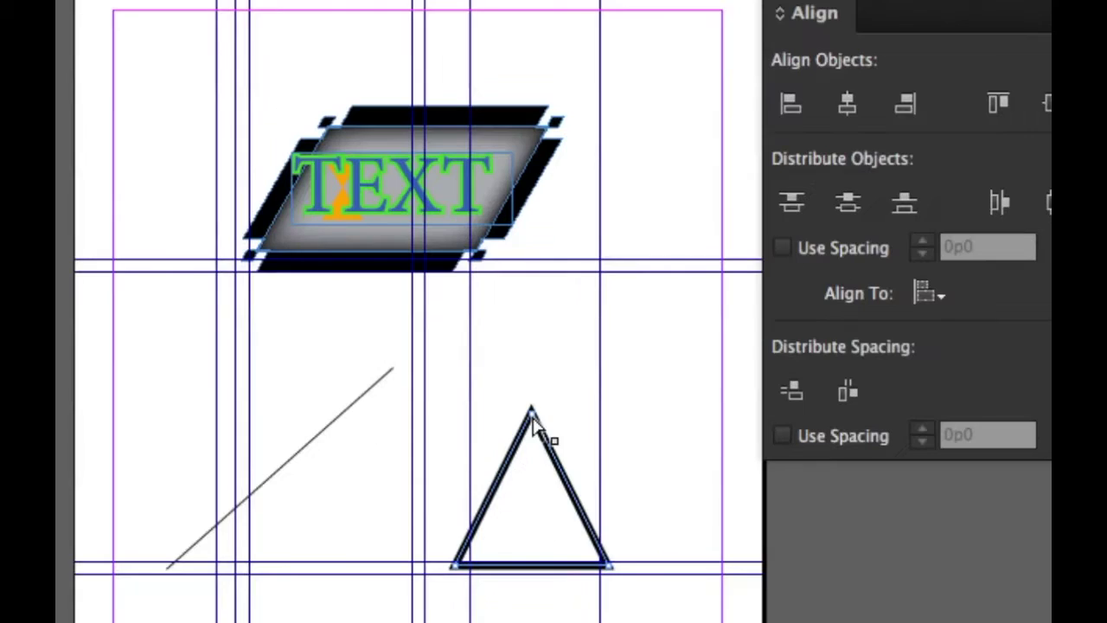
pyautogui.click(534, 421)
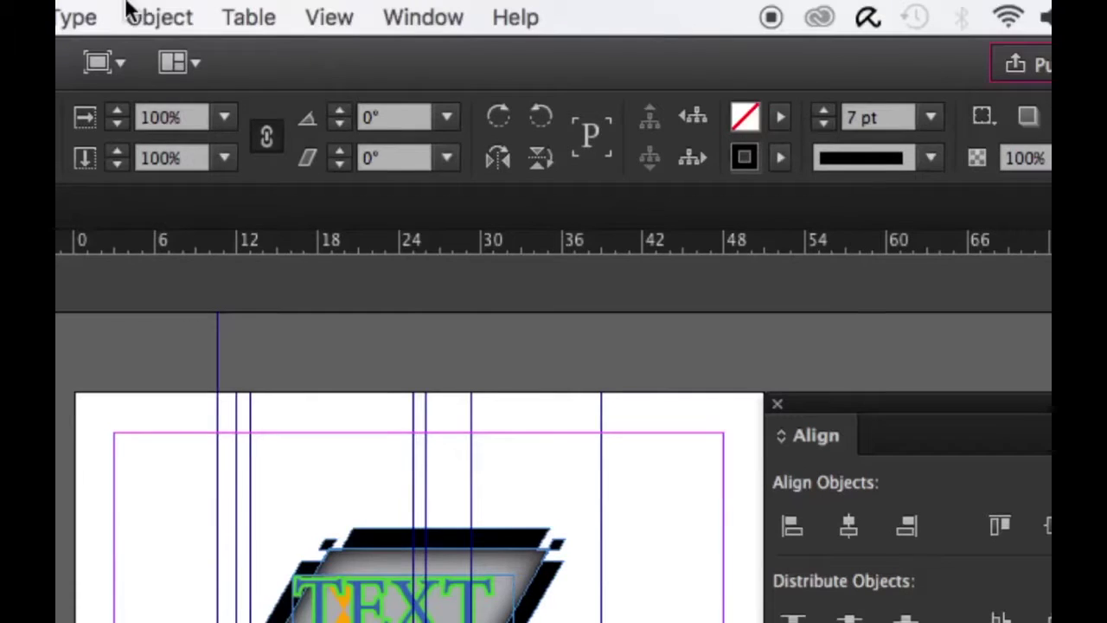
pyautogui.click(129, 14)
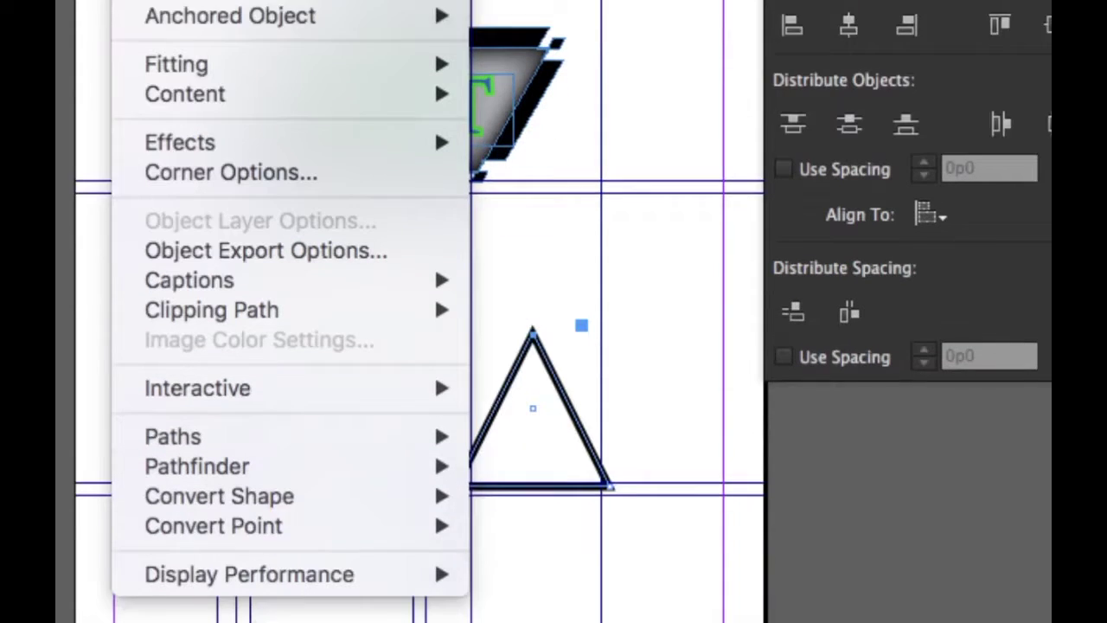
pyautogui.moveTo(314, 532)
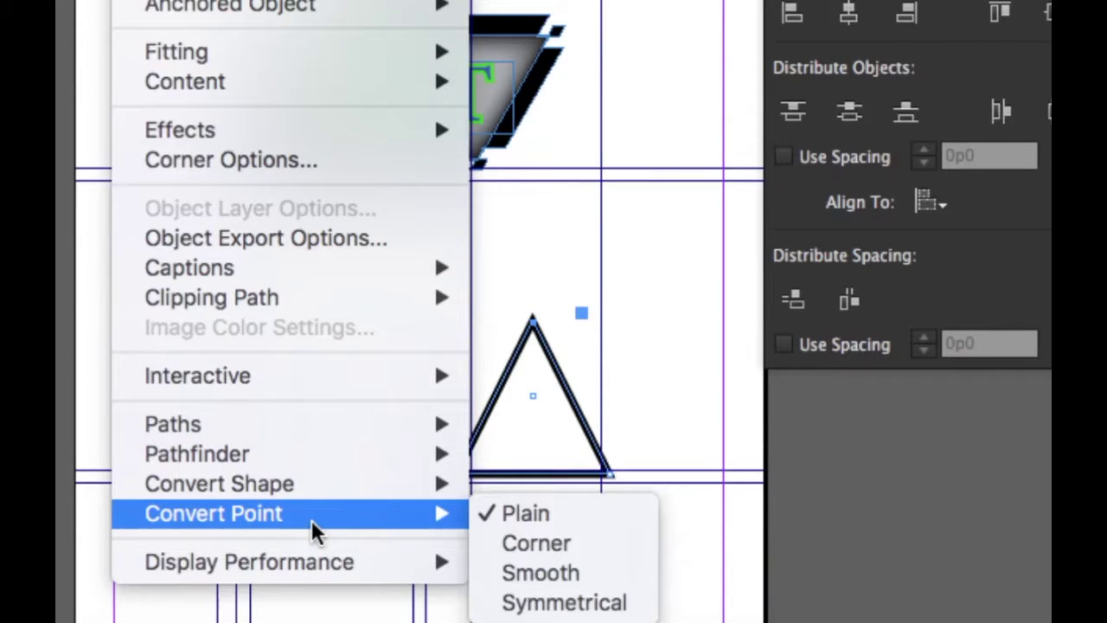
pyautogui.click(597, 572)
pyautogui.click(594, 232)
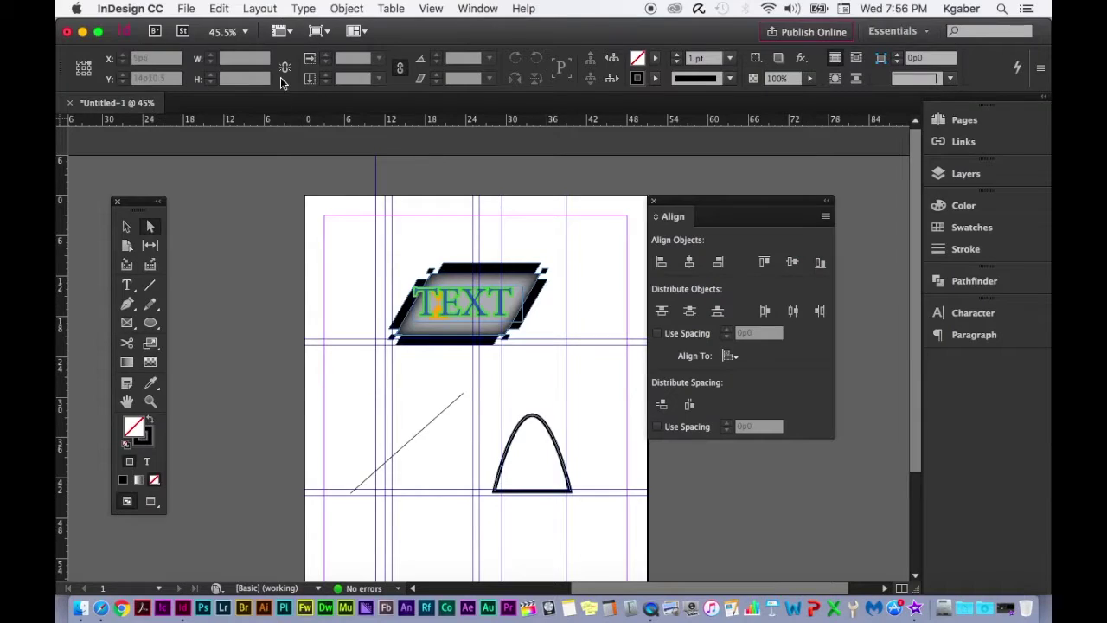
# Review the commands available for creating and editing tables
pyautogui.click(347, 9)
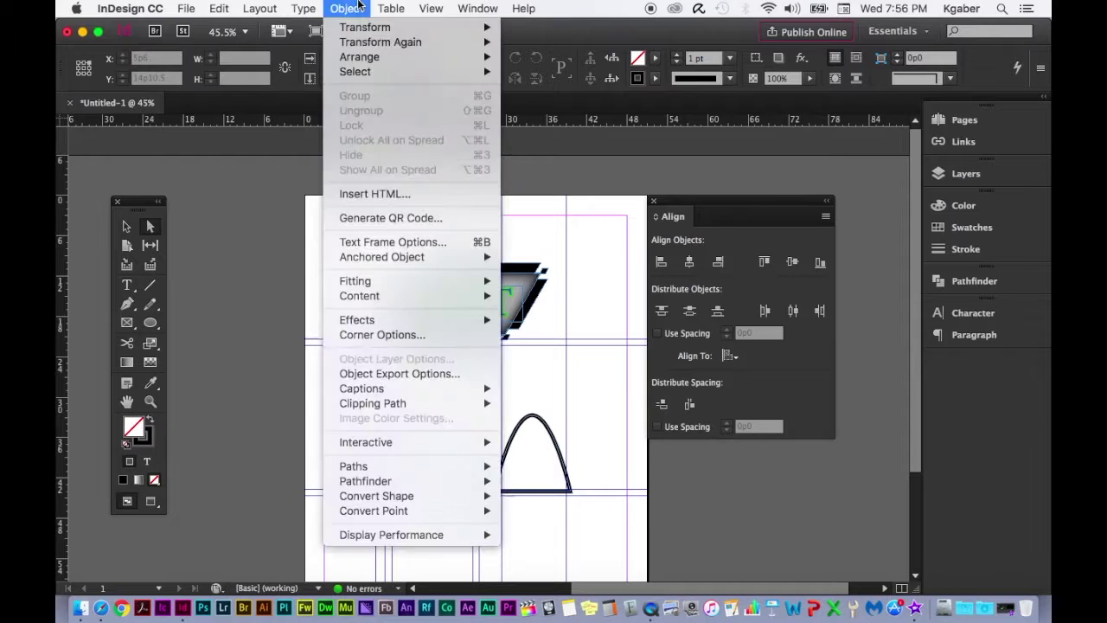
pyautogui.moveTo(394, 8)
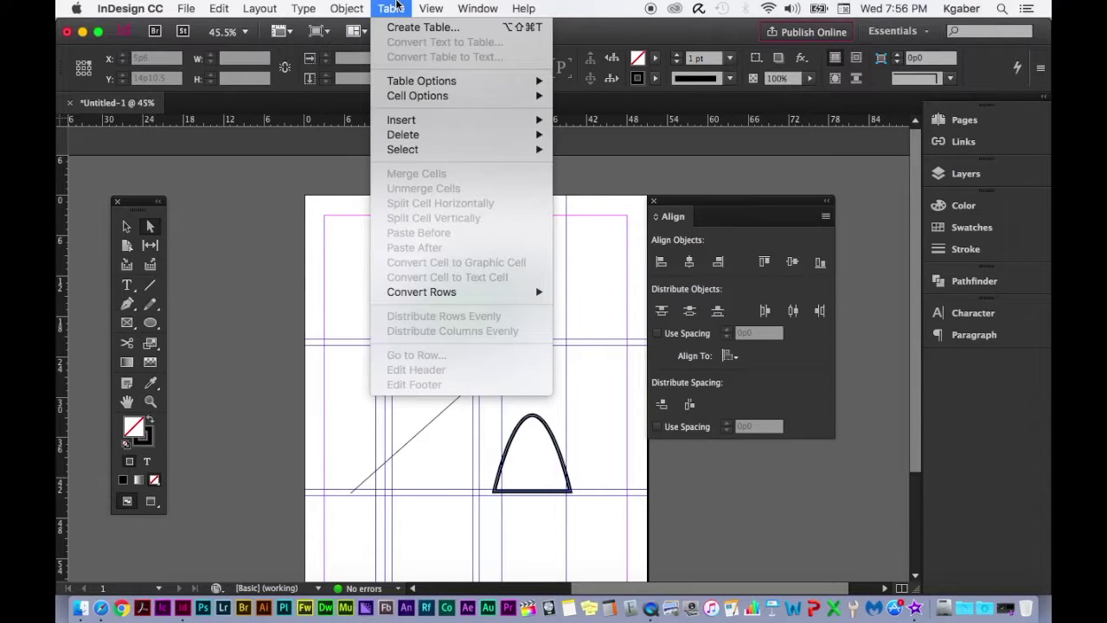
pyautogui.click(396, 7)
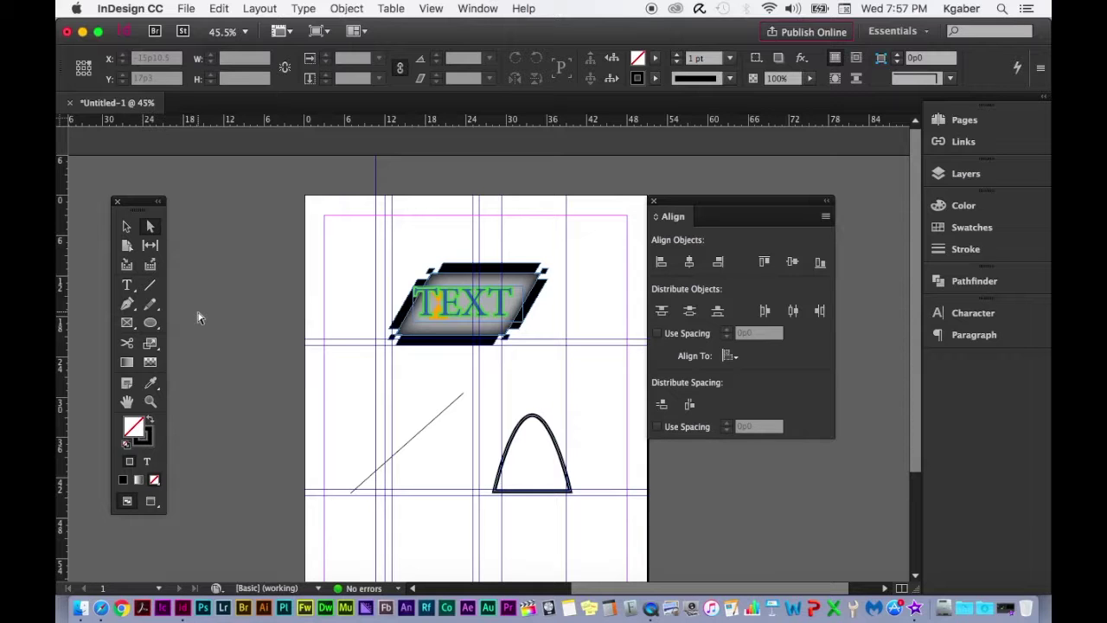
# Switch to Safari and look over the Adobe Support page's help topics and product list
pyautogui.click(101, 611)
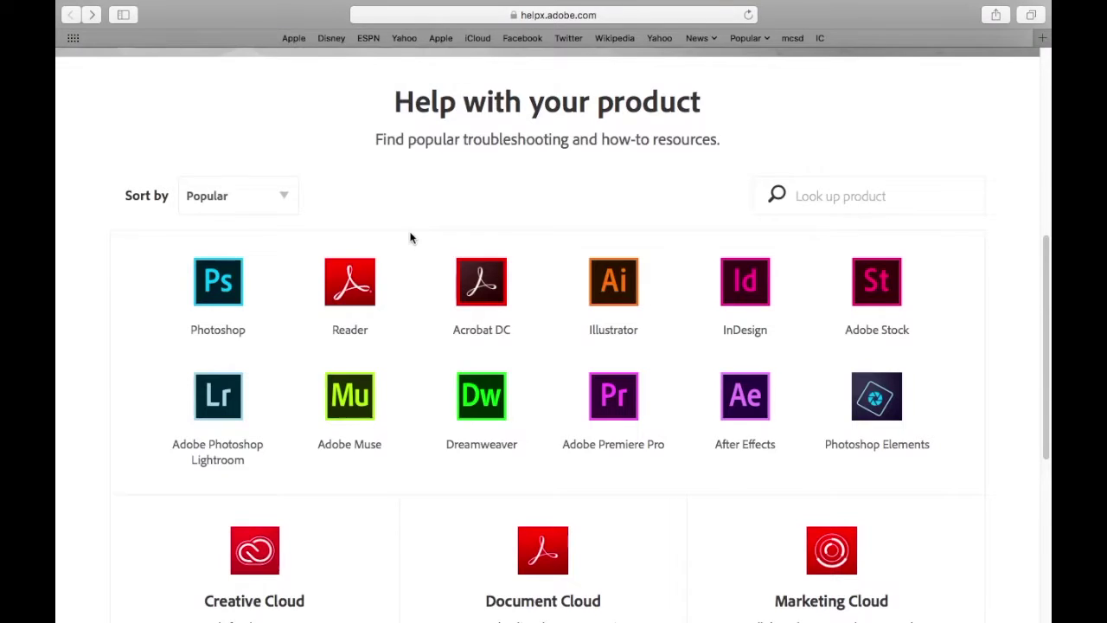
pyautogui.scroll(5, 409, 231)
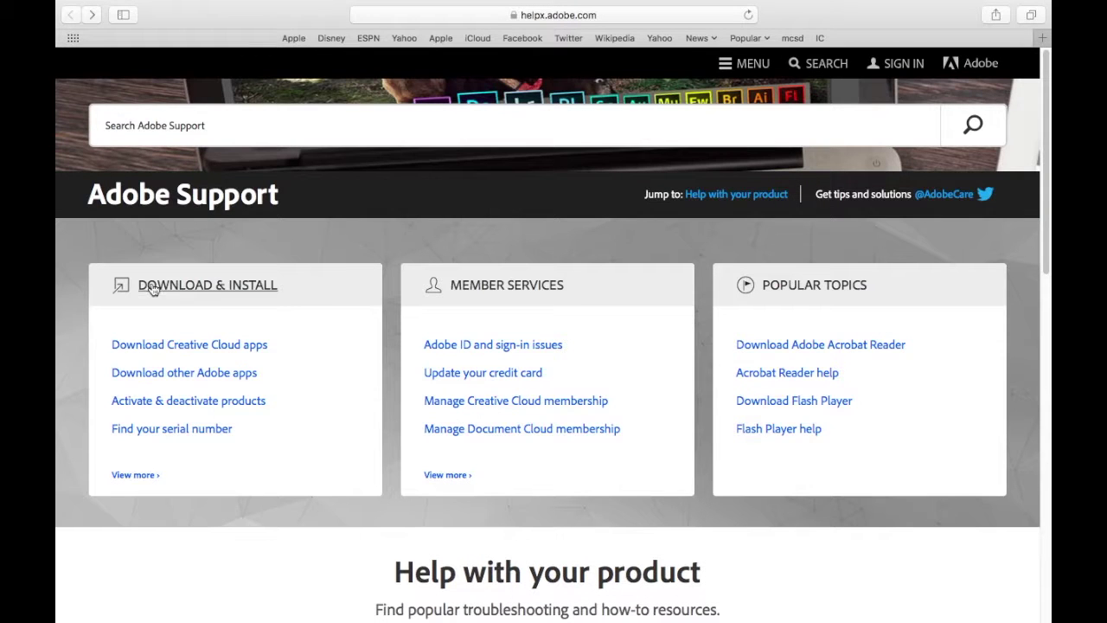
pyautogui.scroll(-5, 599, 292)
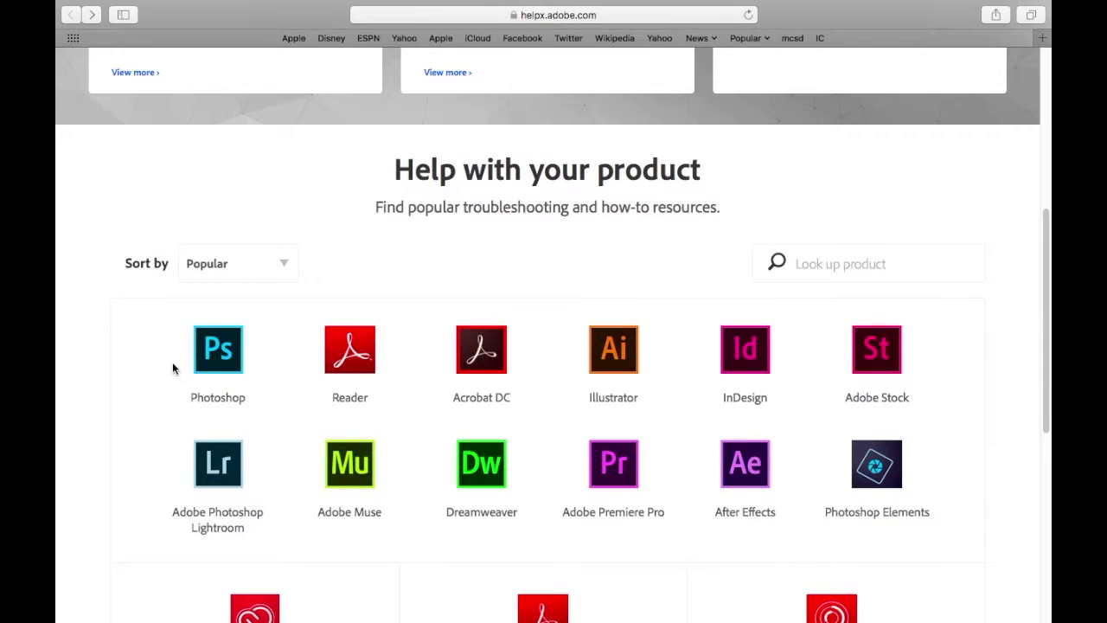
pyautogui.scroll(-3, 279, 313)
pyautogui.scroll(2, 279, 313)
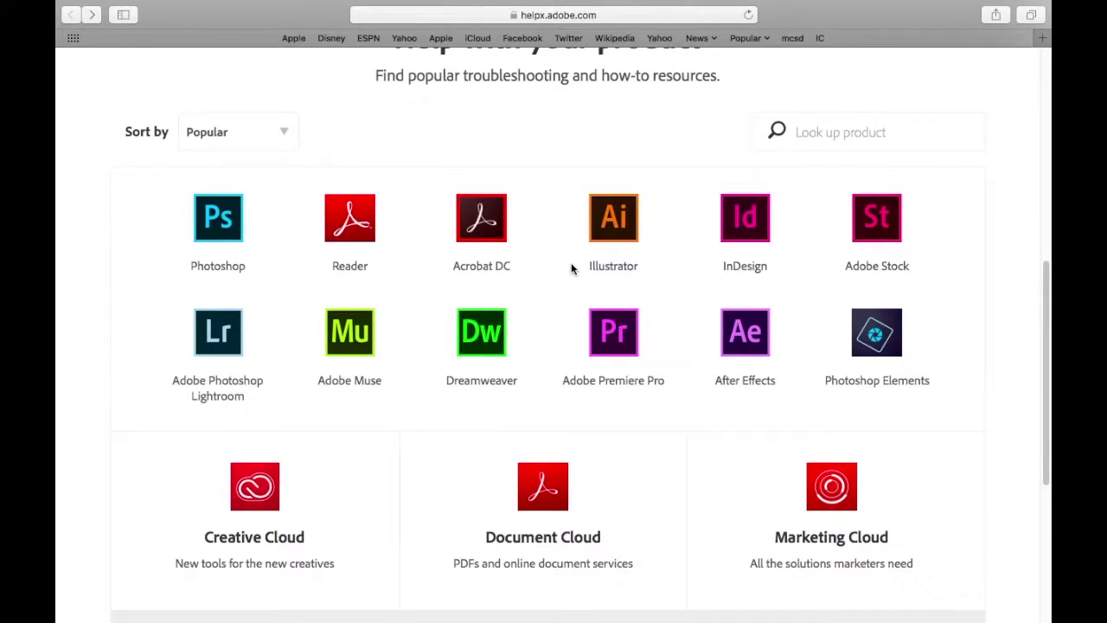
pyautogui.scroll(4, 571, 267)
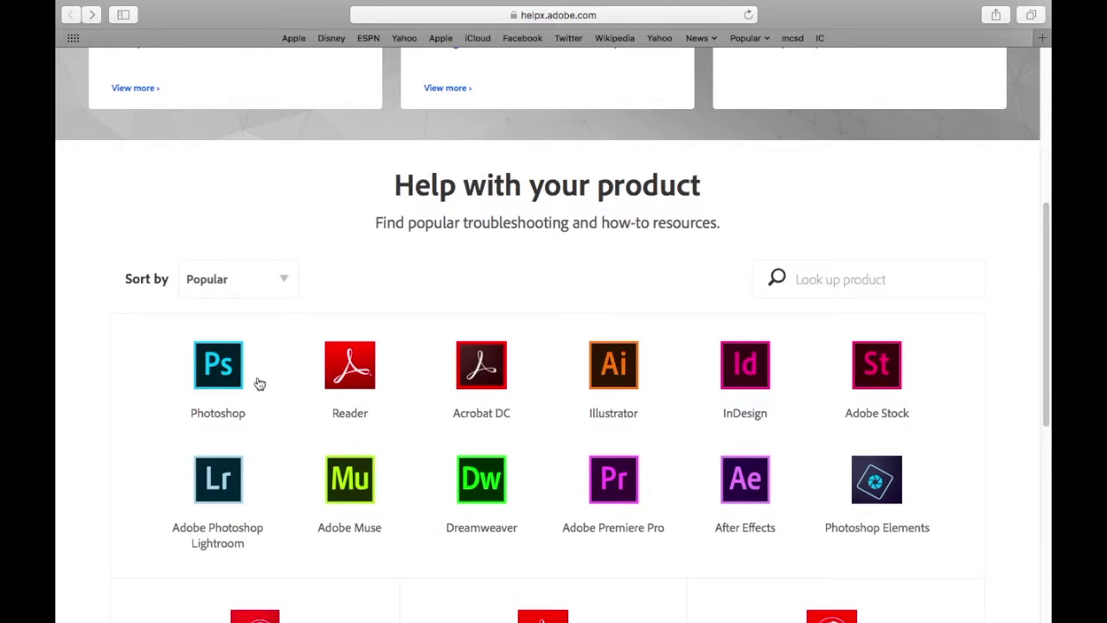
pyautogui.scroll(-1, 254, 456)
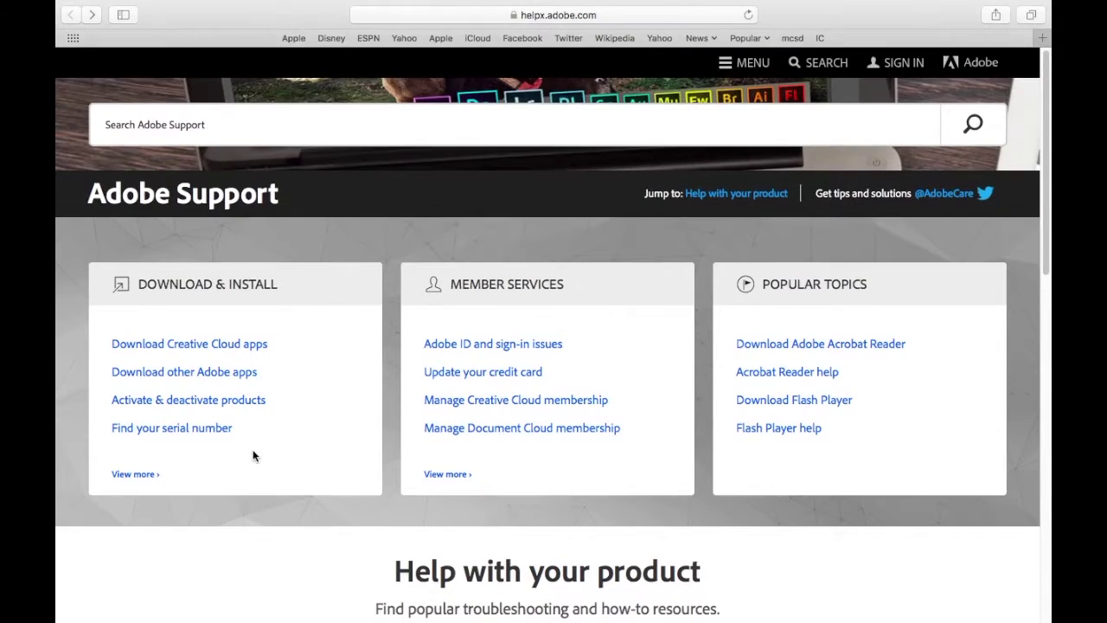
# Search Adobe Support for "tables indesign" and open the article "Create table in Adobe InDesign"
pyautogui.click(208, 123)
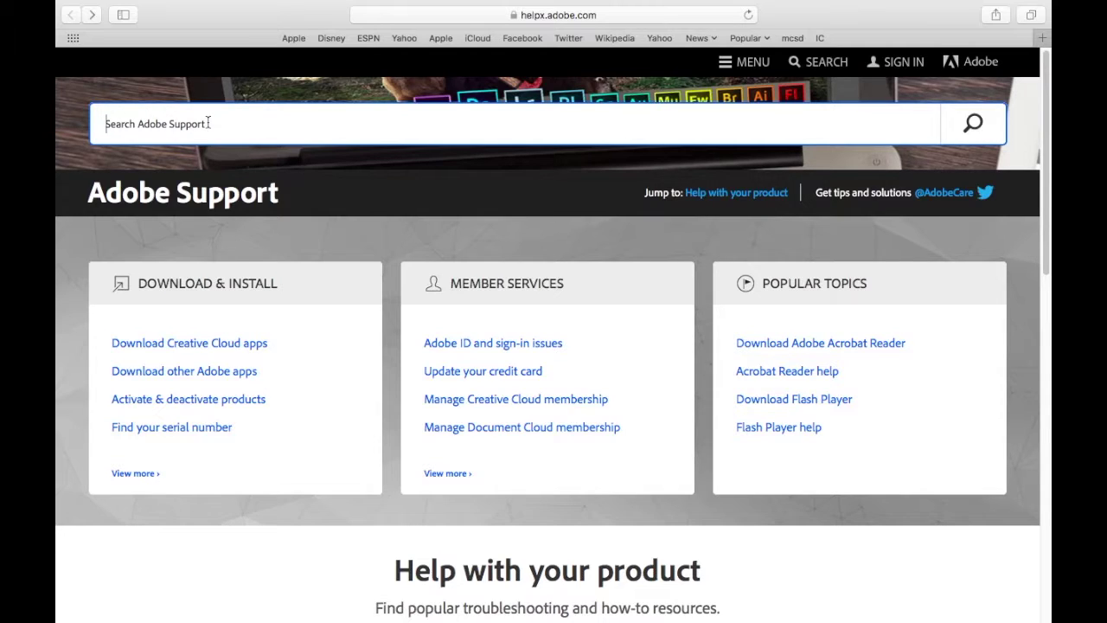
pyautogui.write('tables in')
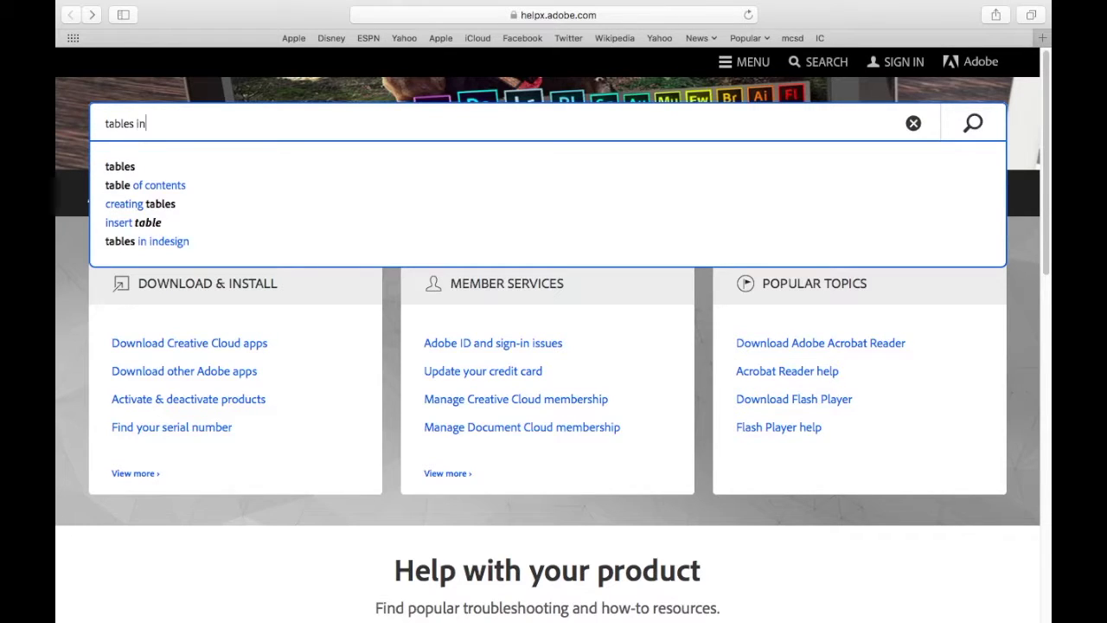
pyautogui.write('design')
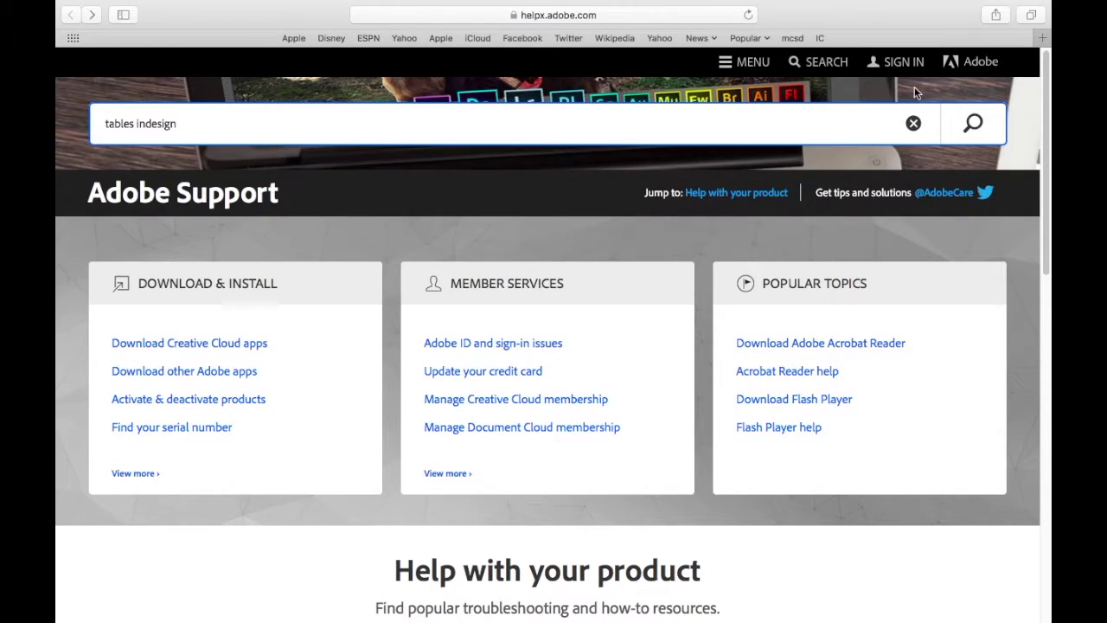
pyautogui.click(974, 123)
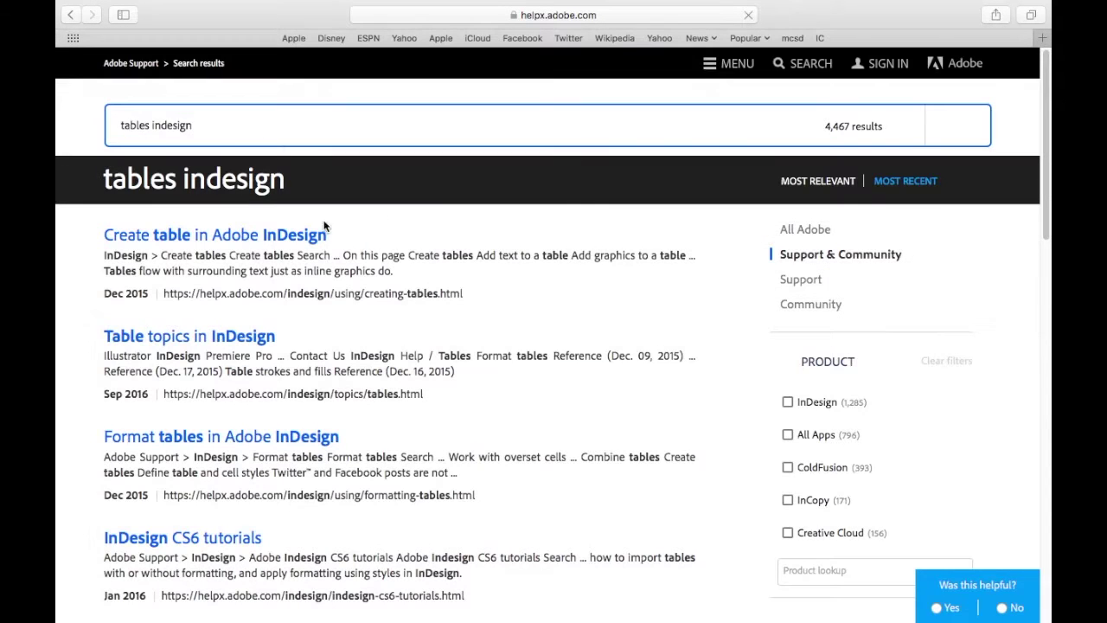
pyautogui.click(217, 238)
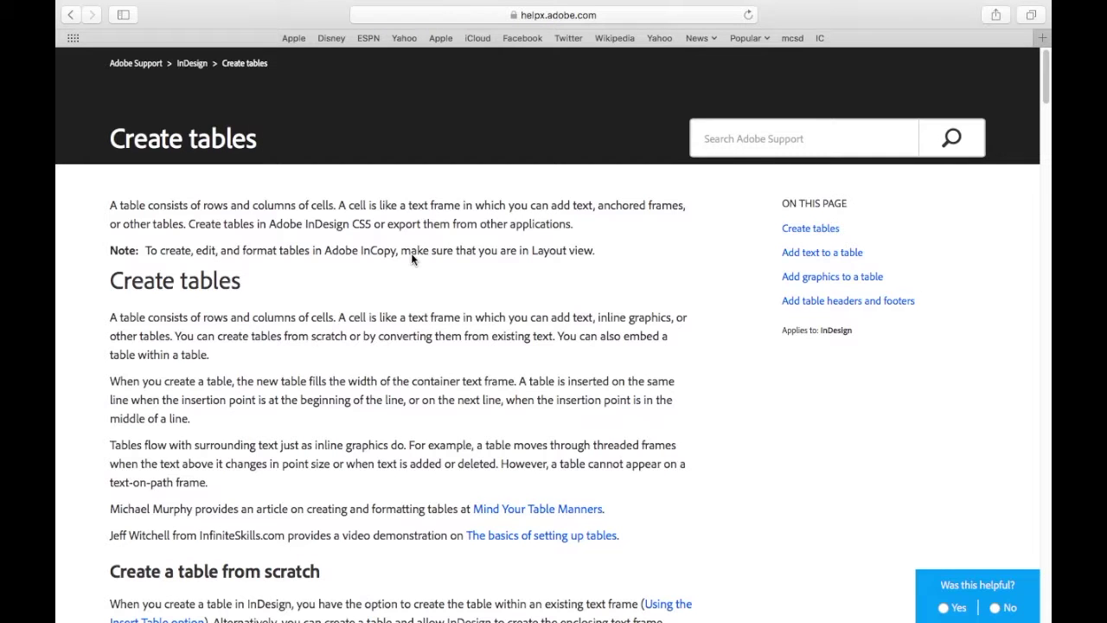
# Read through the Create tables article, including its Insert Table and Create Table instructions, and return to its beginning
pyautogui.scroll(-5, 495, 331)
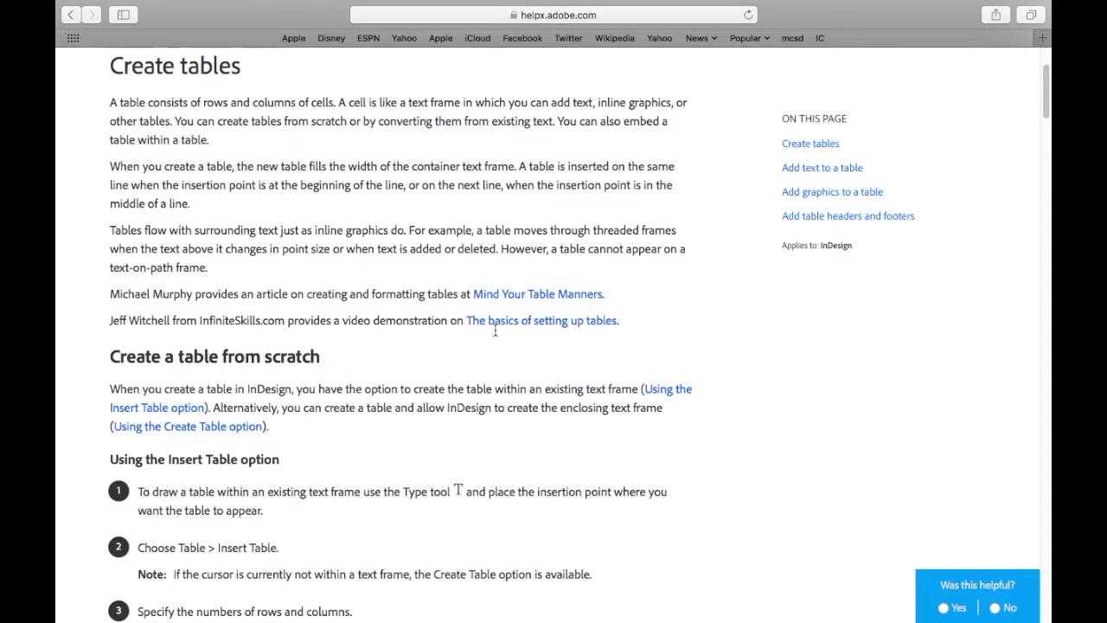
pyautogui.scroll(-20, 495, 331)
pyautogui.scroll(20, 497, 335)
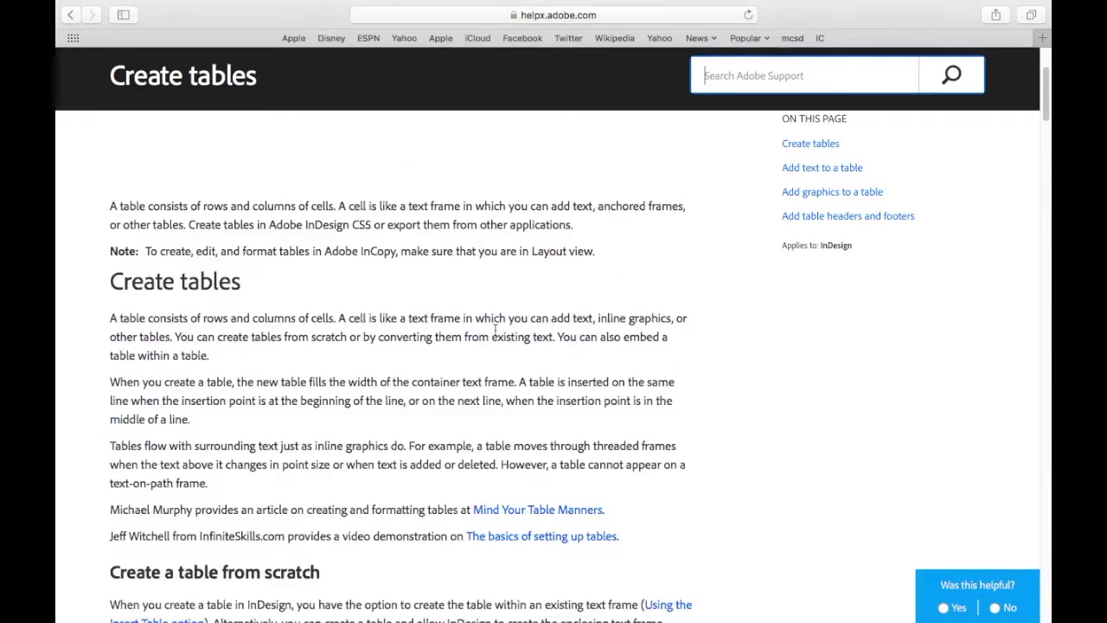
pyautogui.scroll(-12, 495, 329)
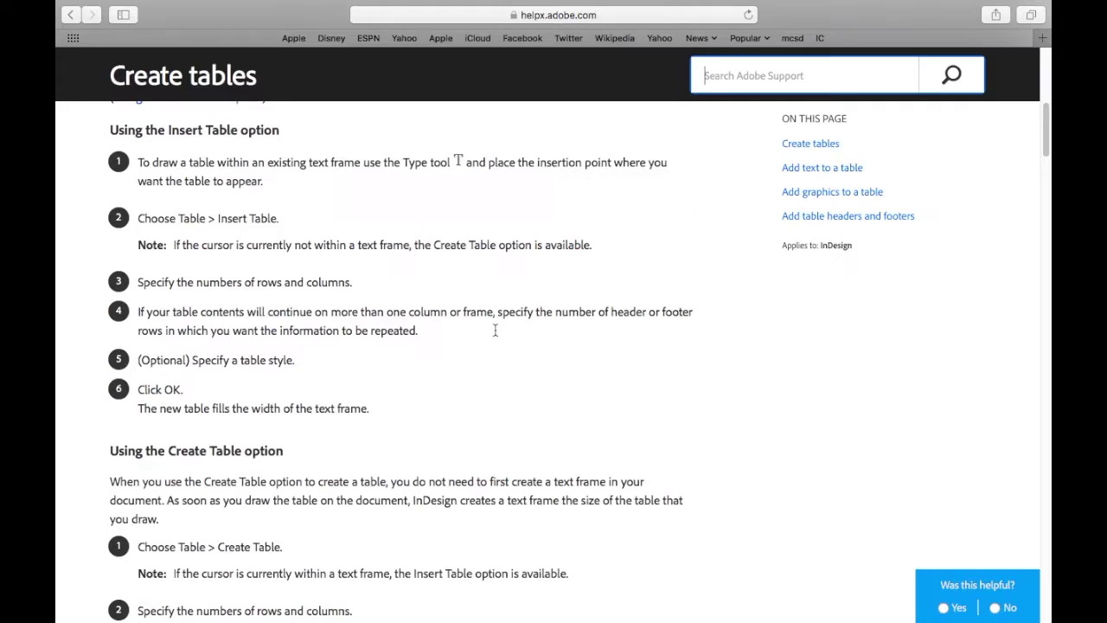
pyautogui.scroll(-1, 495, 332)
pyautogui.scroll(12, 495, 335)
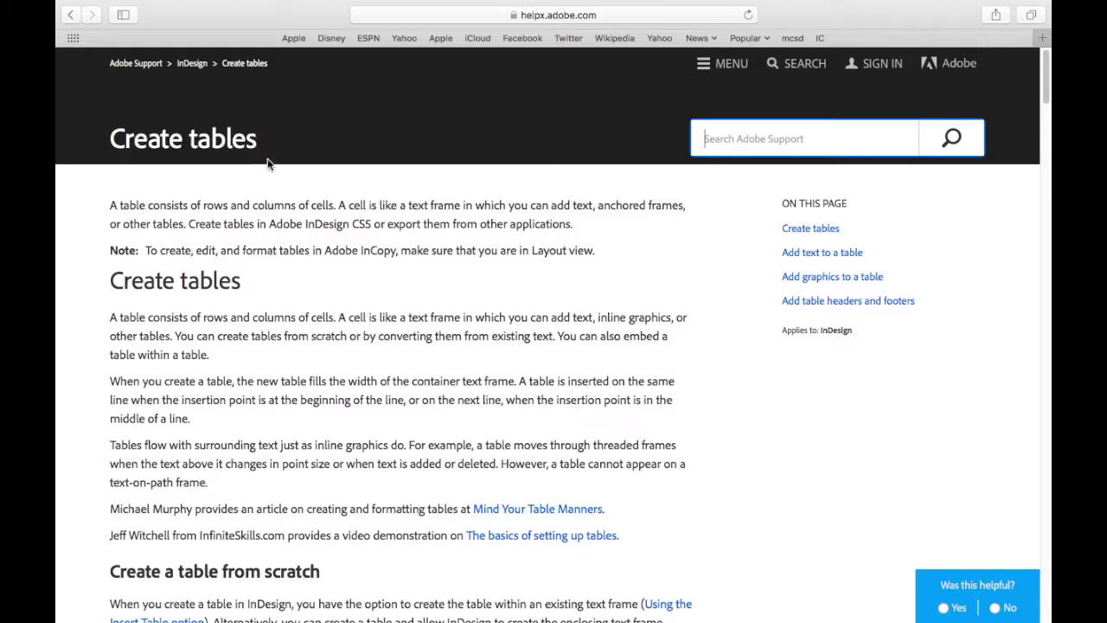
# Switch back to InDesign and preview the document with Overprint Preview, turning it on and off again
pyautogui.hotkey('ctrl', 'Up')
pyautogui.click(430, 287)
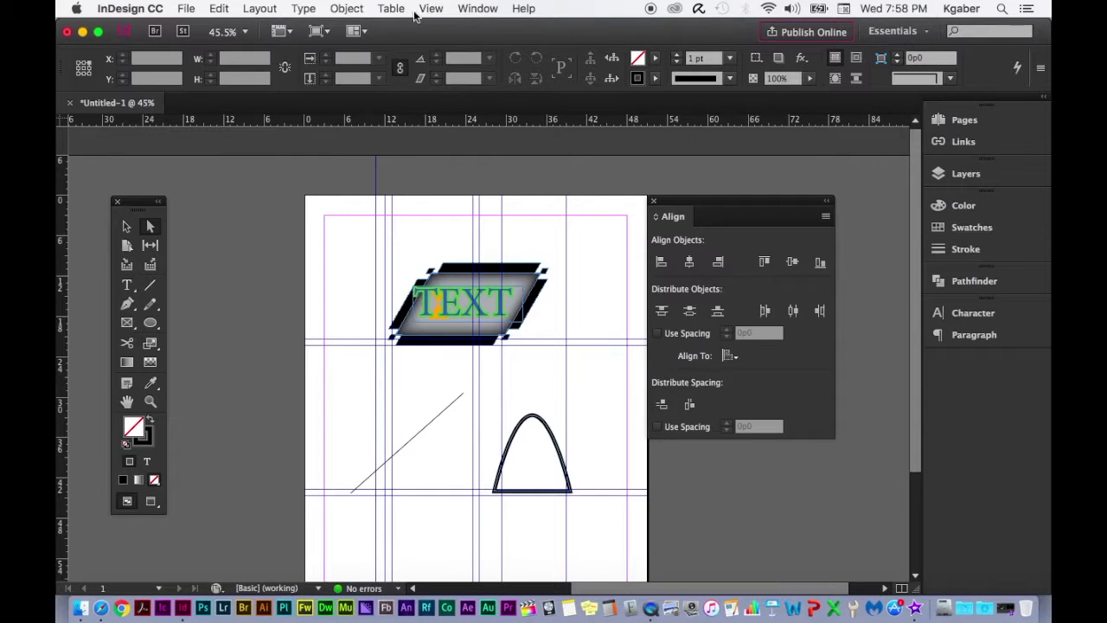
pyautogui.click(429, 10)
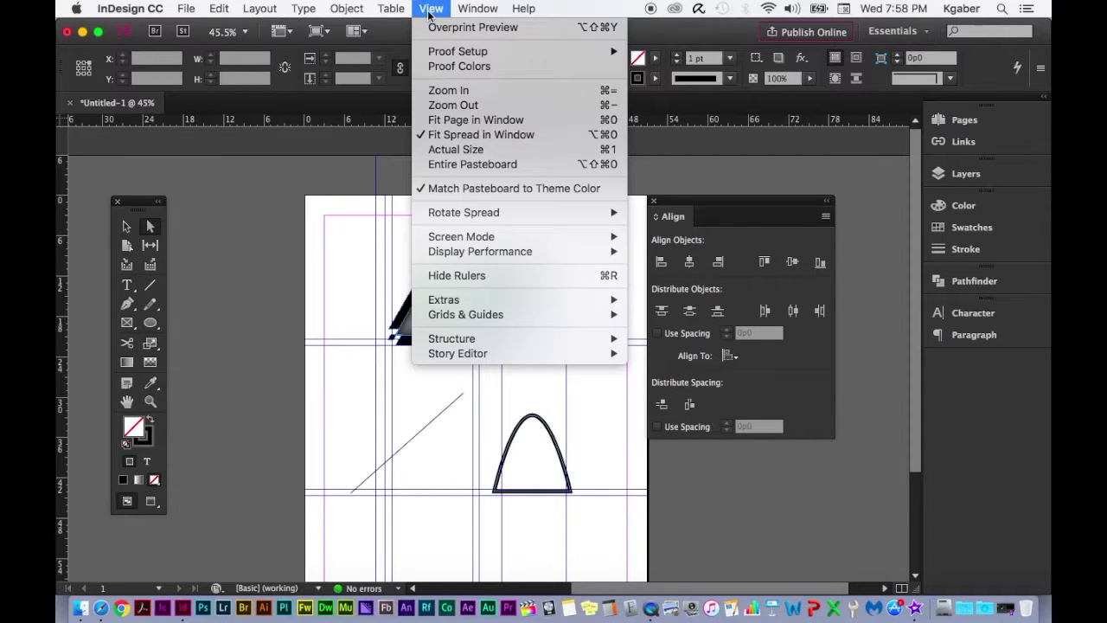
pyautogui.click(435, 31)
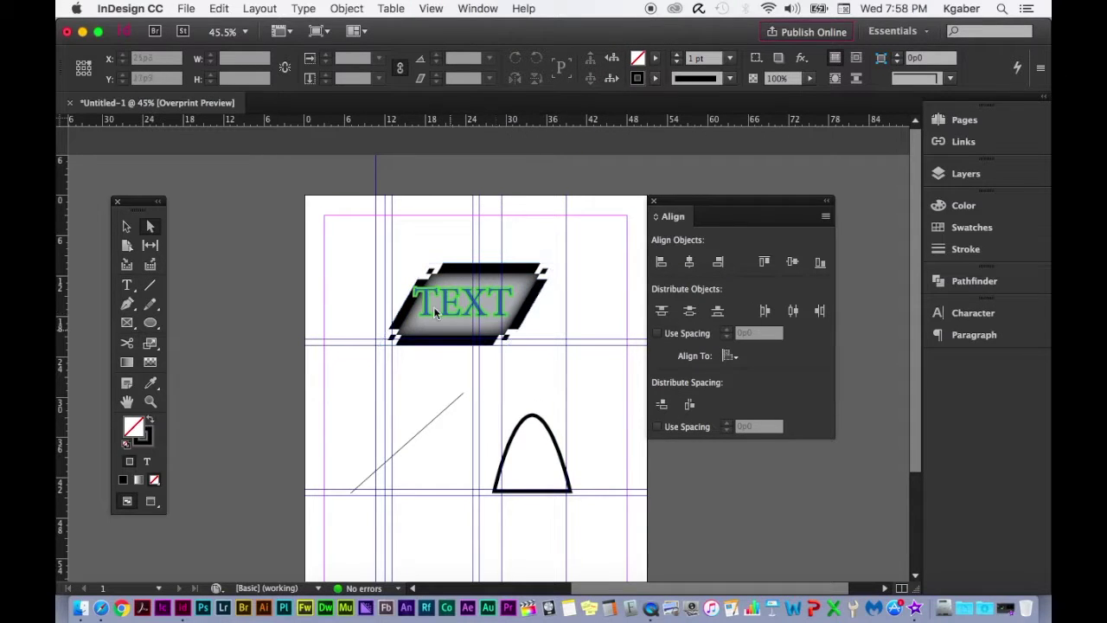
pyautogui.click(430, 8)
pyautogui.click(435, 27)
# Preview the document with Proof Colors, turning it on and off again
pyautogui.click(430, 7)
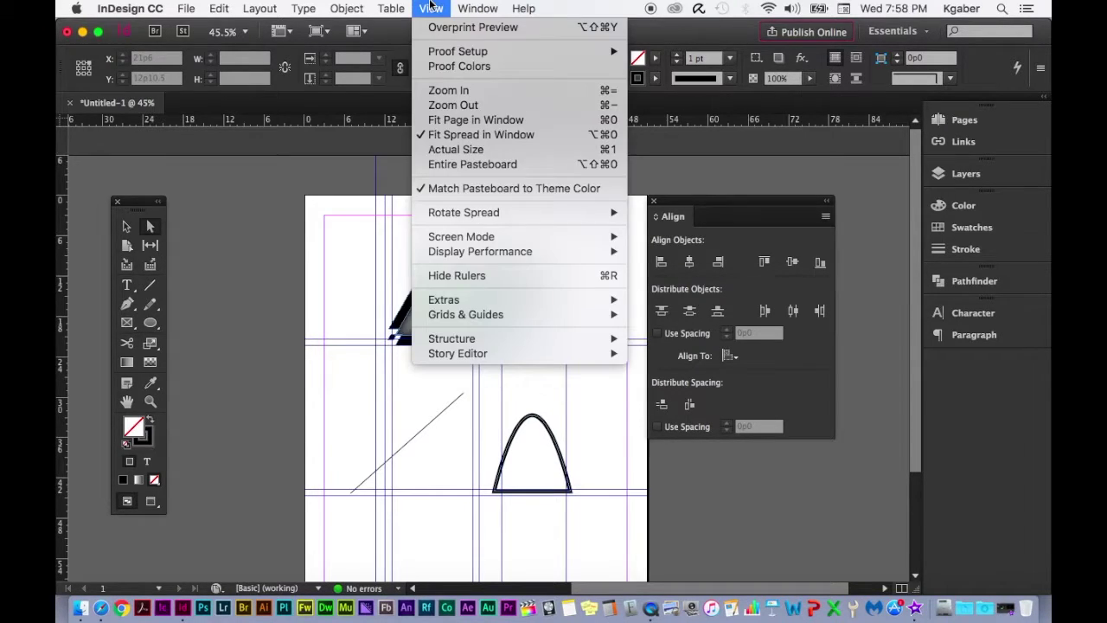
pyautogui.click(518, 67)
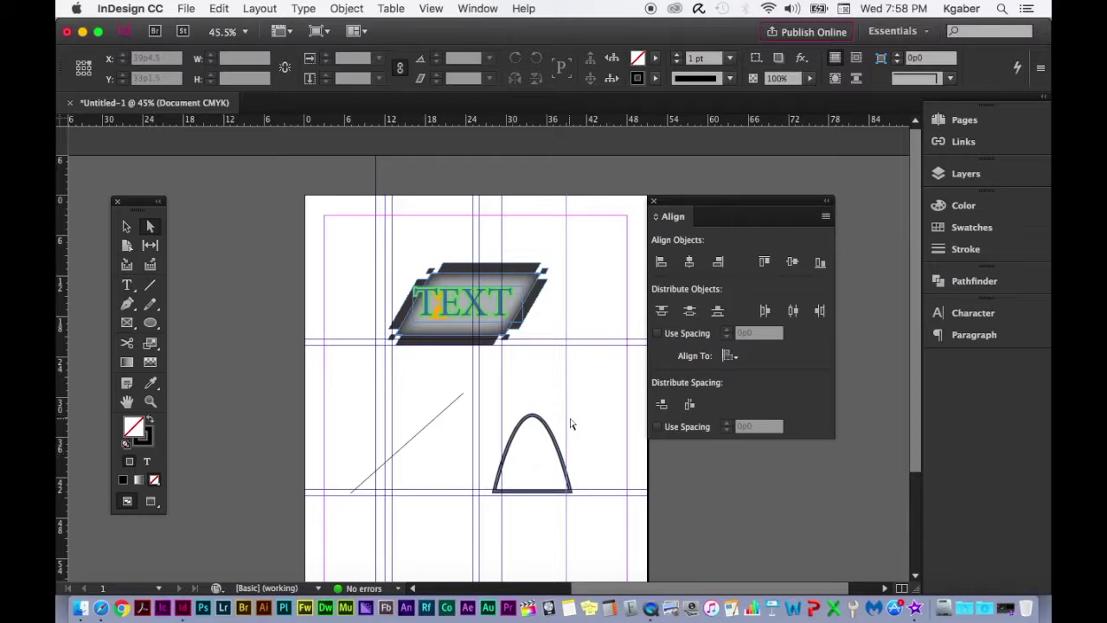
pyautogui.click(421, 7)
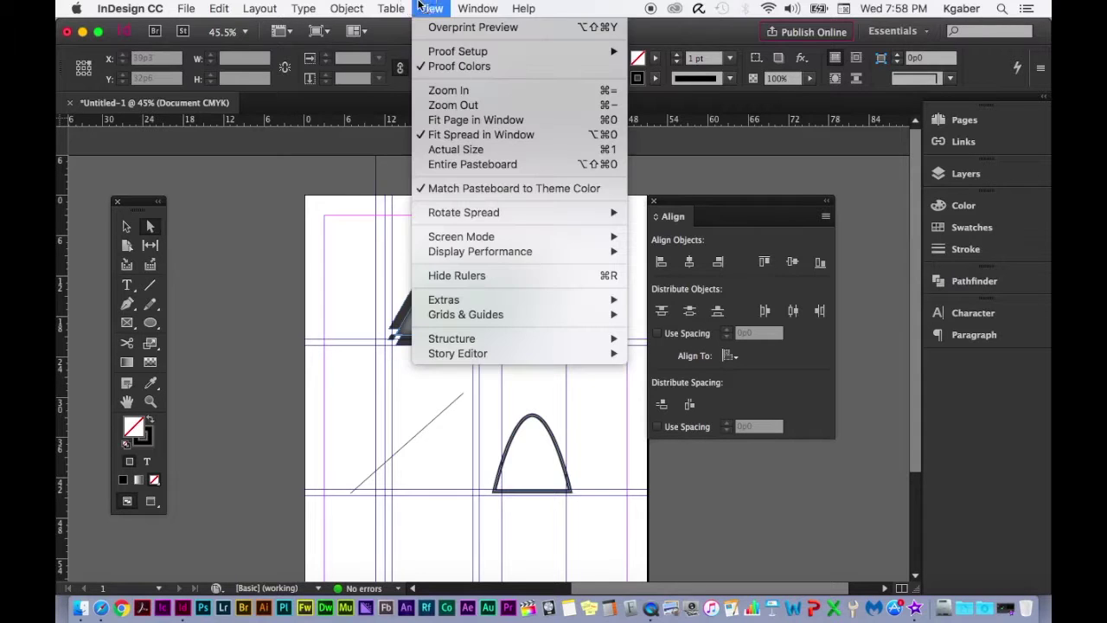
pyautogui.click(460, 66)
pyautogui.click(425, 7)
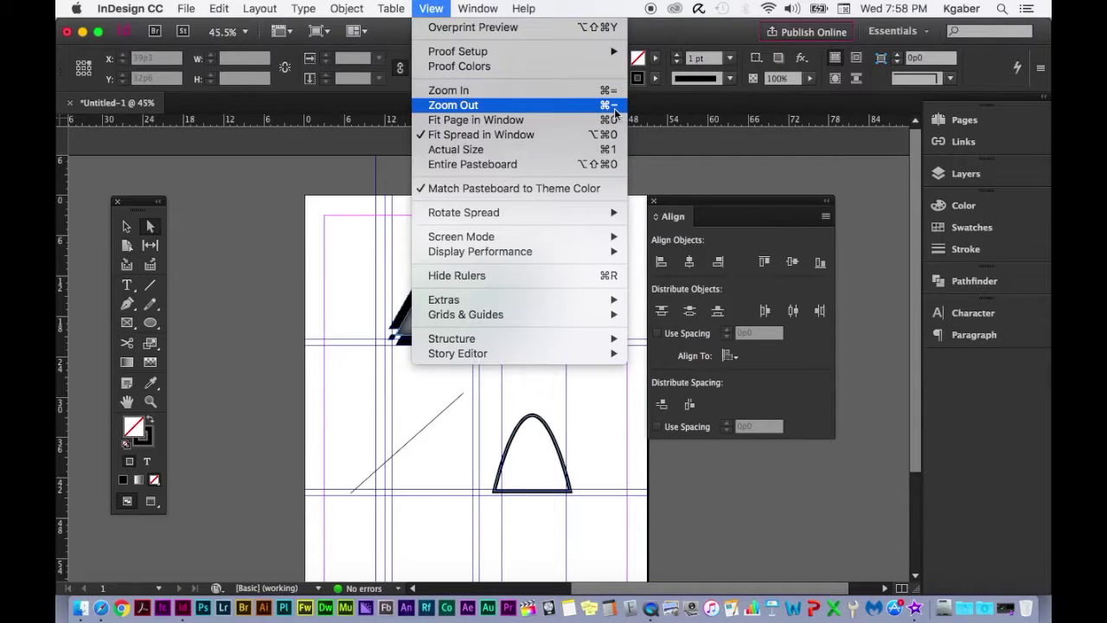
# Fit the page in the window, then view the TEXT shape at actual size
pyautogui.click(562, 122)
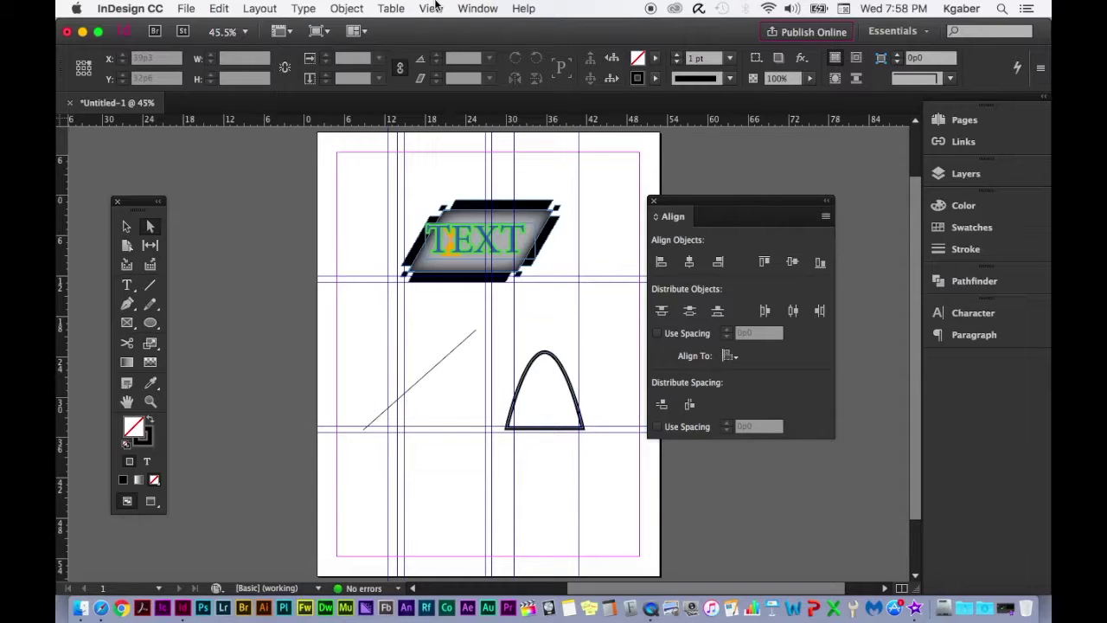
pyautogui.press('super+1')
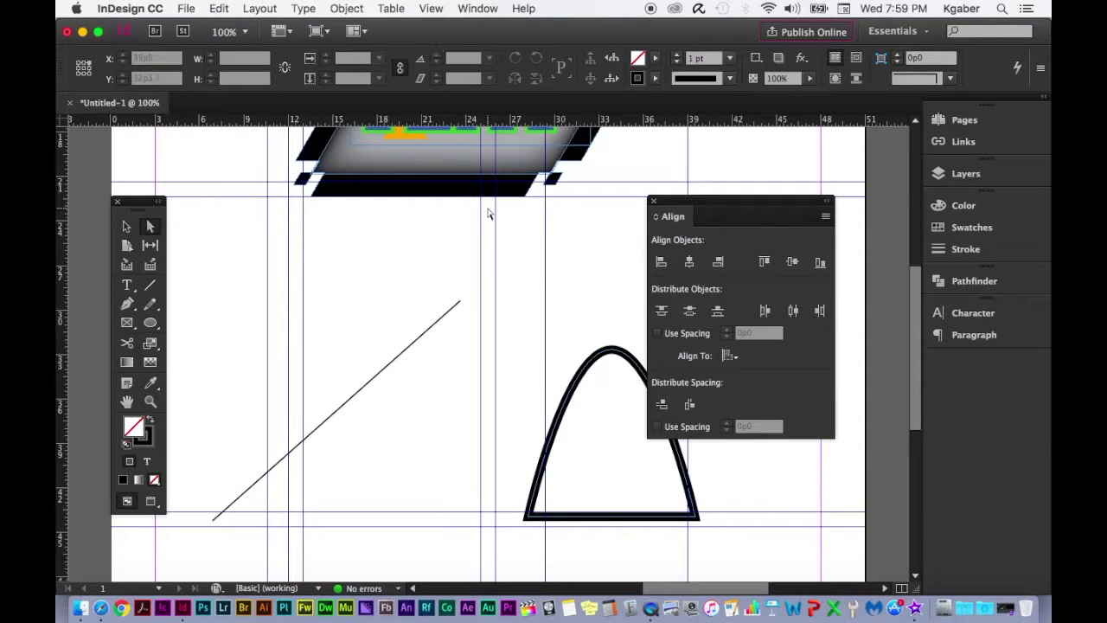
pyautogui.scroll(3, 484, 271)
pyautogui.scroll(3, 485, 271)
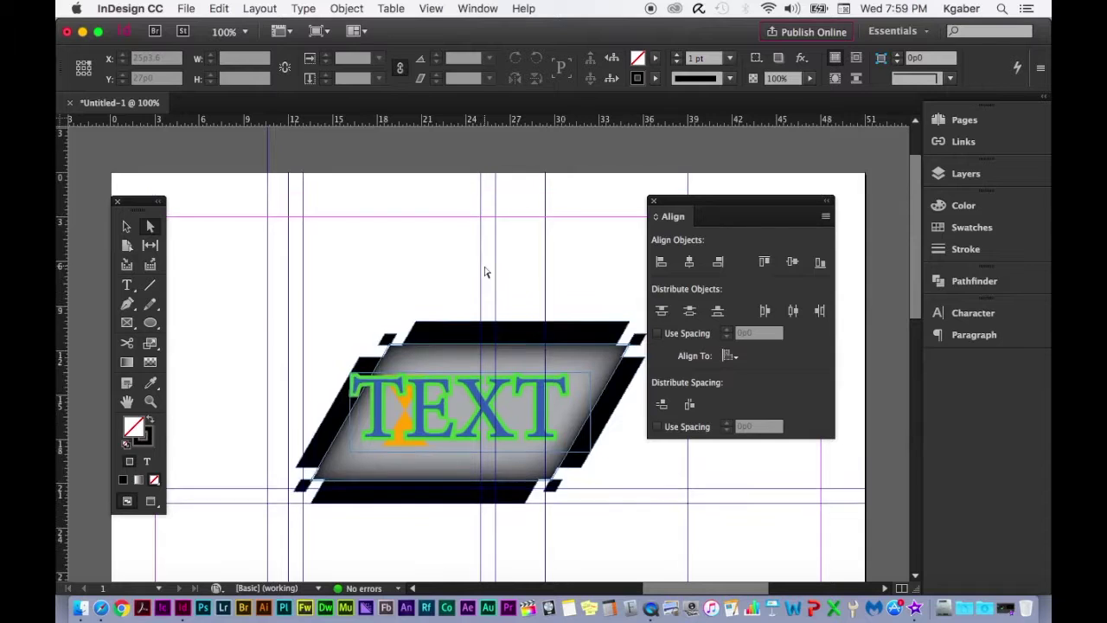
pyautogui.hscroll(1, 484, 272)
# Switch the document to the Preview screen mode
pyautogui.click(432, 8)
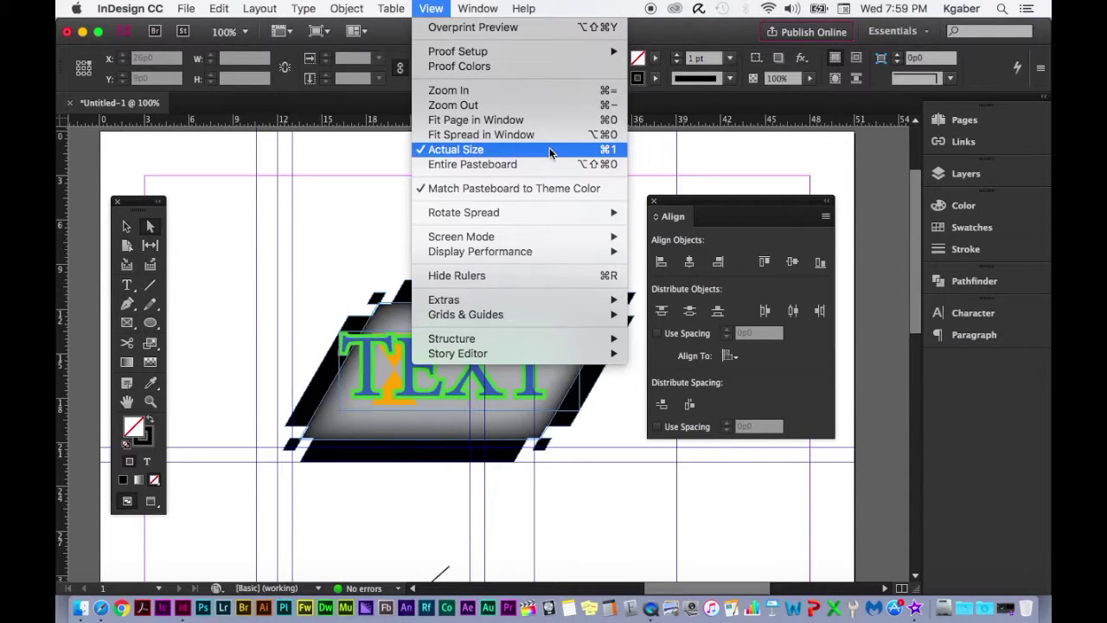
pyautogui.moveTo(481, 212)
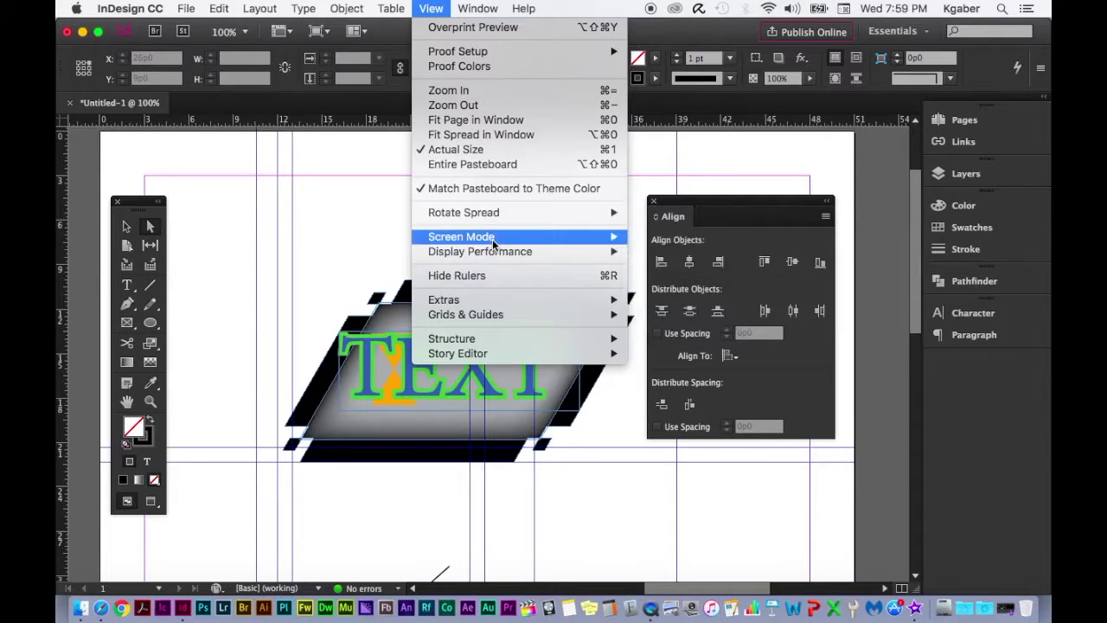
pyautogui.moveTo(492, 242)
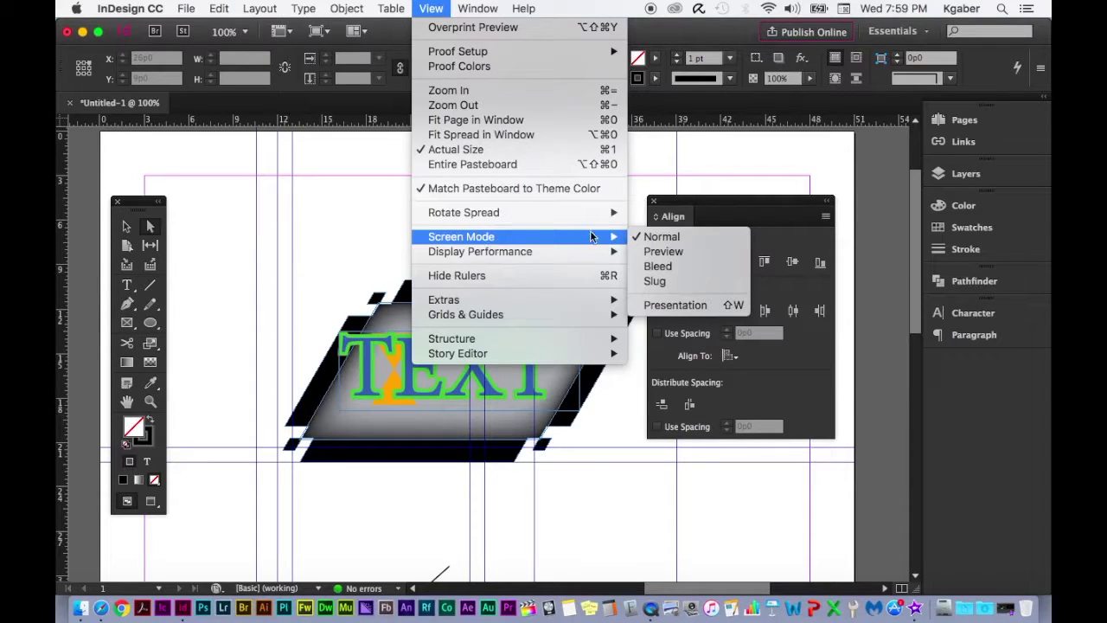
pyautogui.click(690, 250)
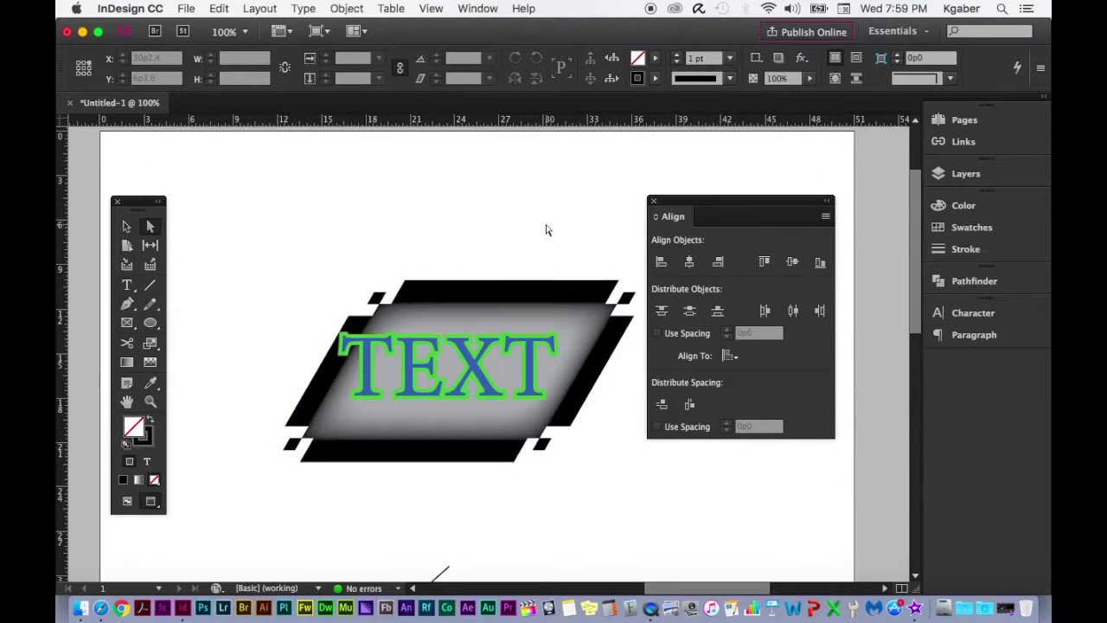
pyautogui.press('super+minus')
pyautogui.press('super+minus')
pyautogui.press('super+minus')
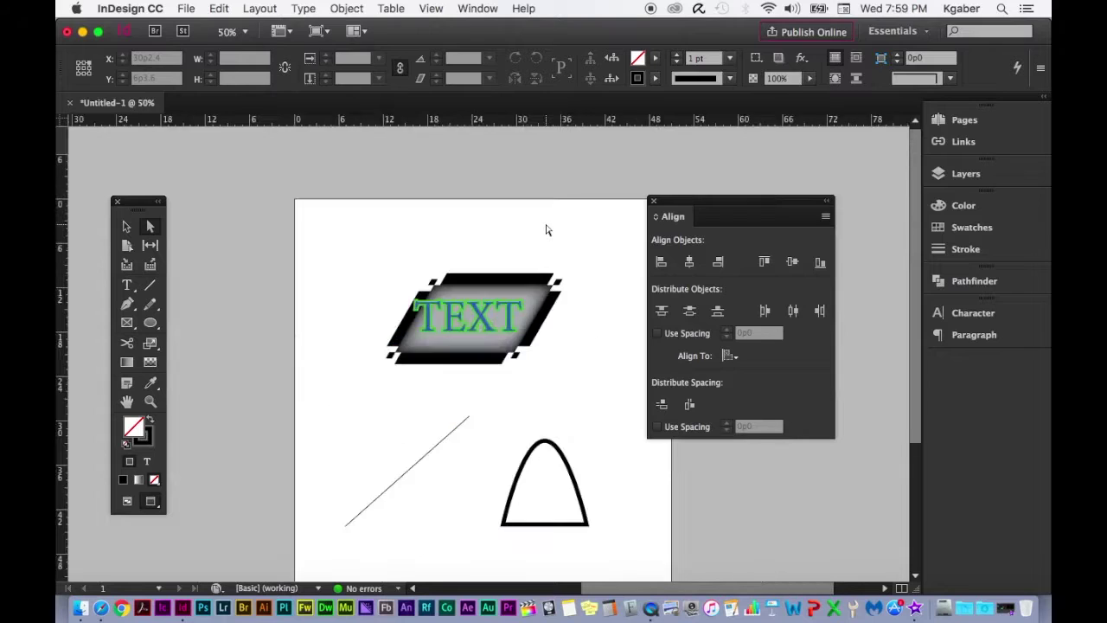
pyautogui.click(550, 288)
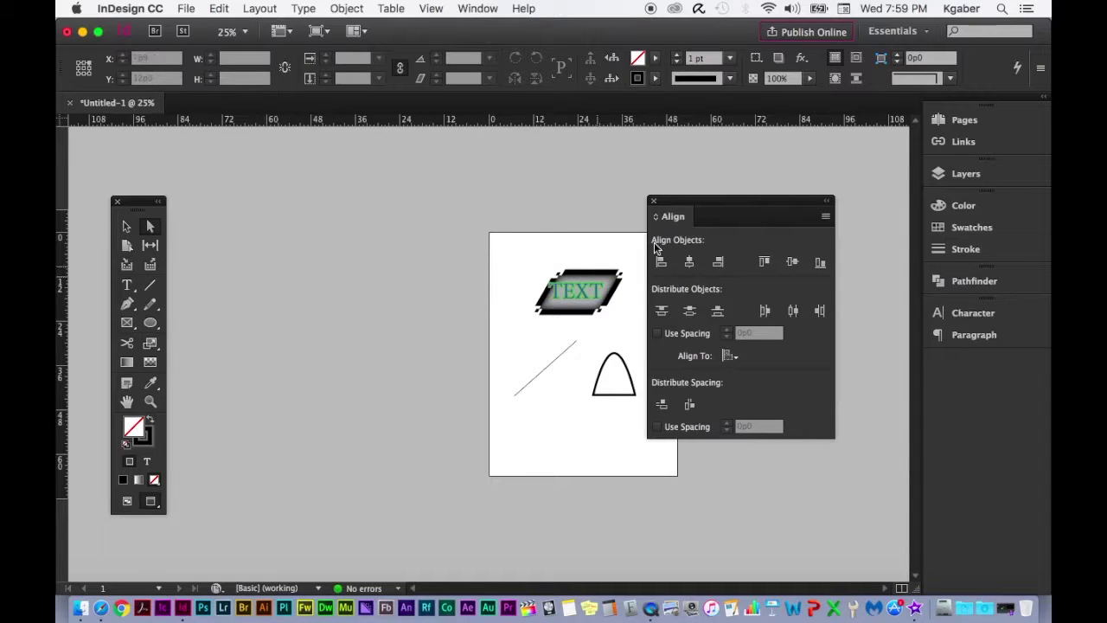
# Close the floating Align panel that covers part of the page
pyautogui.click(653, 201)
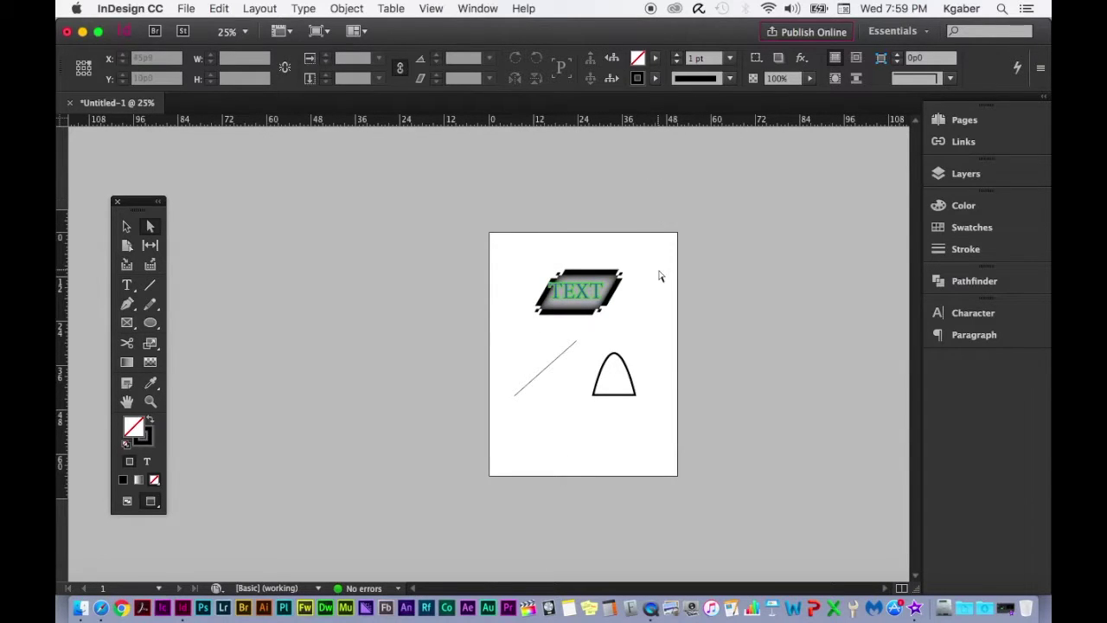
pyautogui.press('super+equal')
pyautogui.hscroll(3, 710, 311)
pyautogui.hscroll(3, 709, 311)
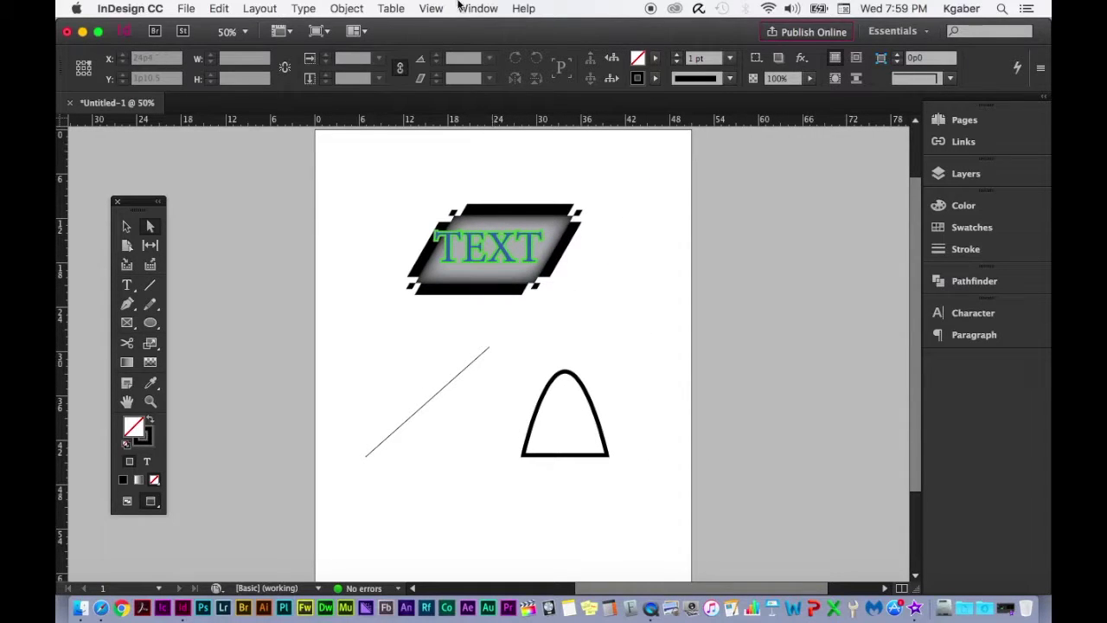
# Show the document full screen in Presentation mode and exit back to the editing view
pyautogui.click(431, 8)
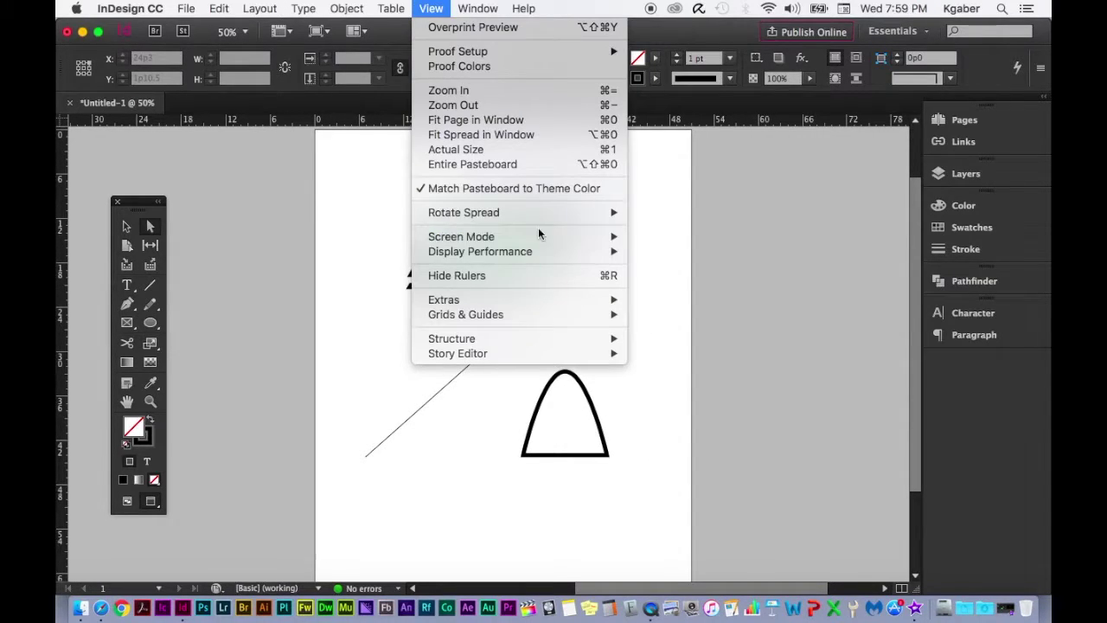
pyautogui.moveTo(561, 233)
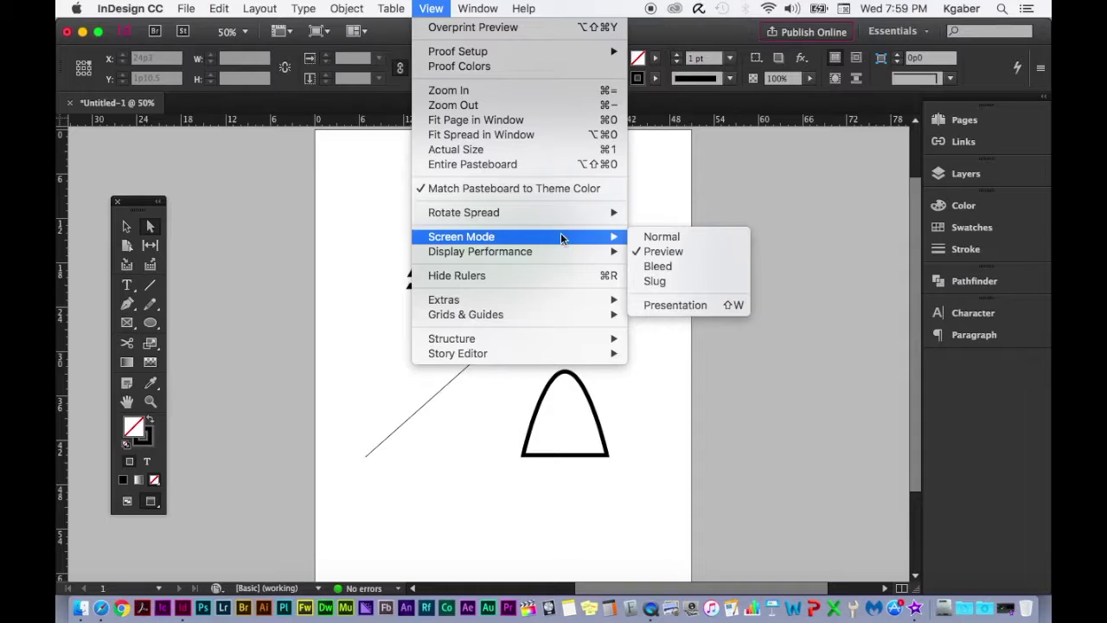
pyautogui.click(696, 310)
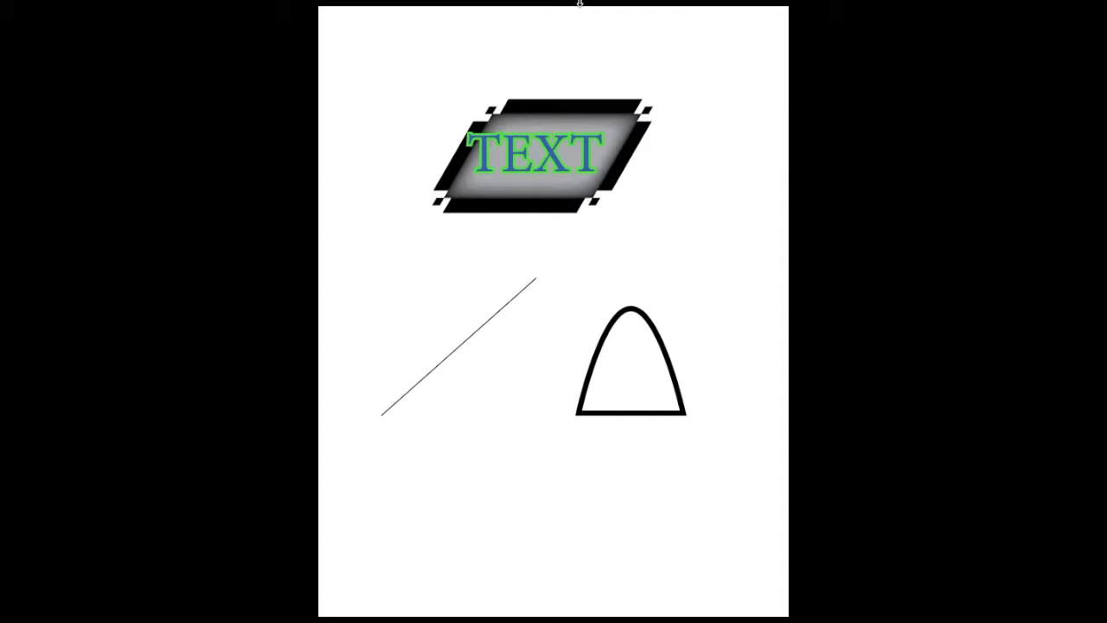
pyautogui.press('Escape')
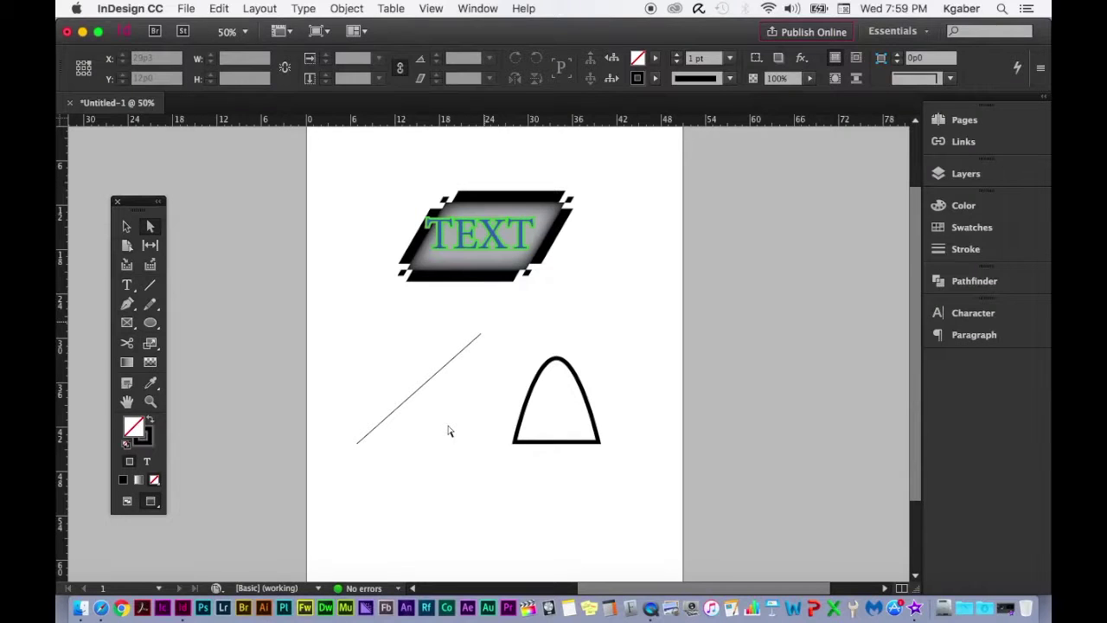
# Set the display performance to Fast Display, then change it back to Typical Display
pyautogui.click(430, 8)
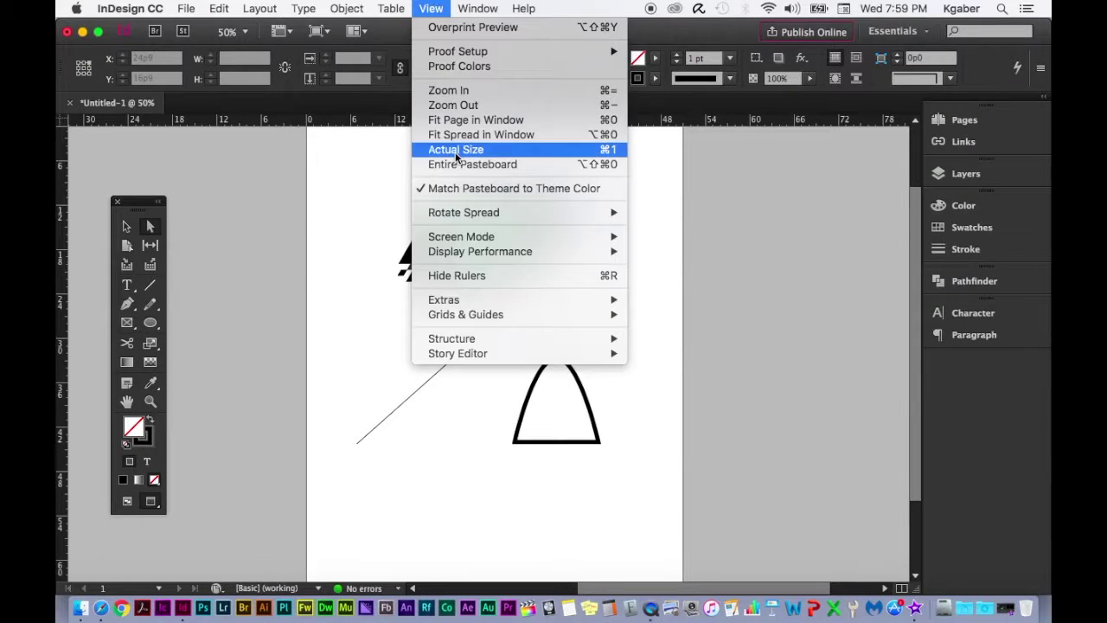
pyautogui.moveTo(480, 251)
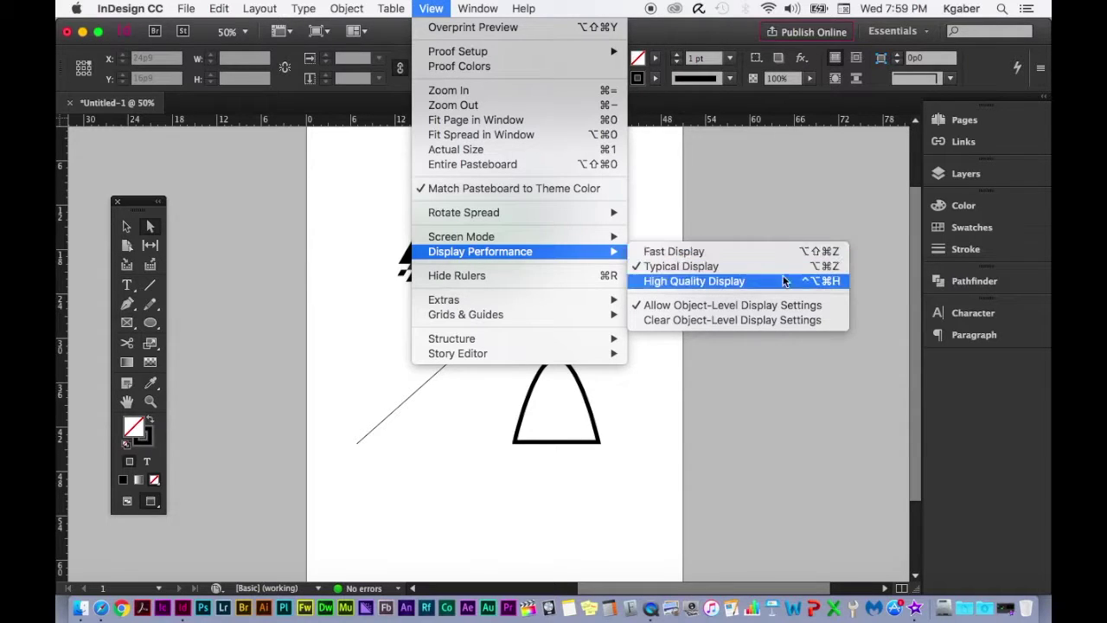
pyautogui.click(702, 253)
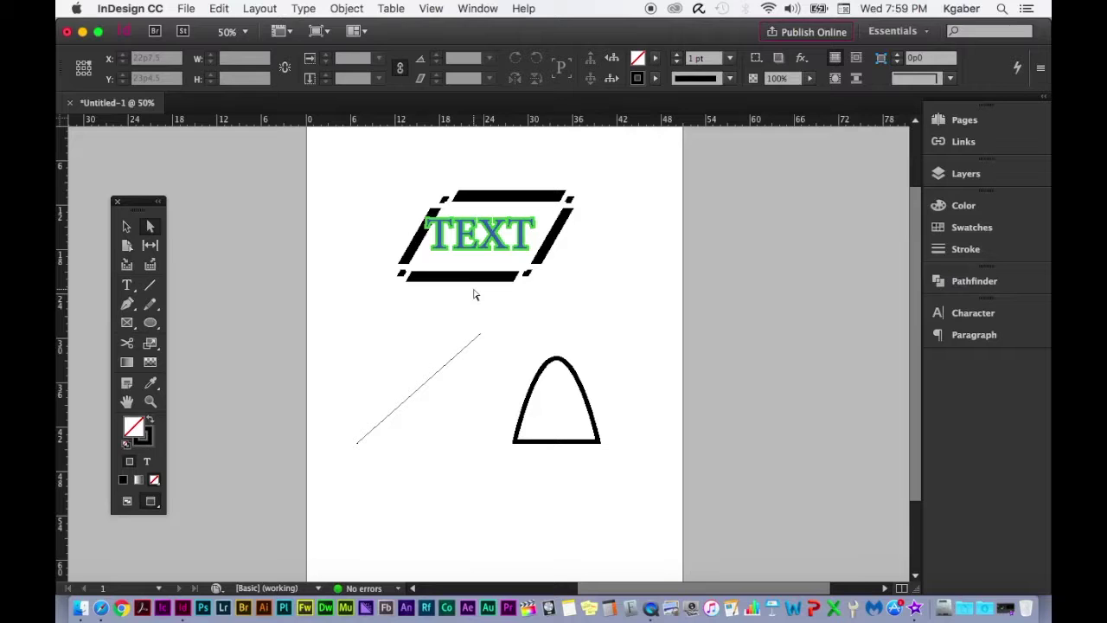
pyautogui.click(437, 9)
pyautogui.moveTo(594, 256)
pyautogui.click(692, 262)
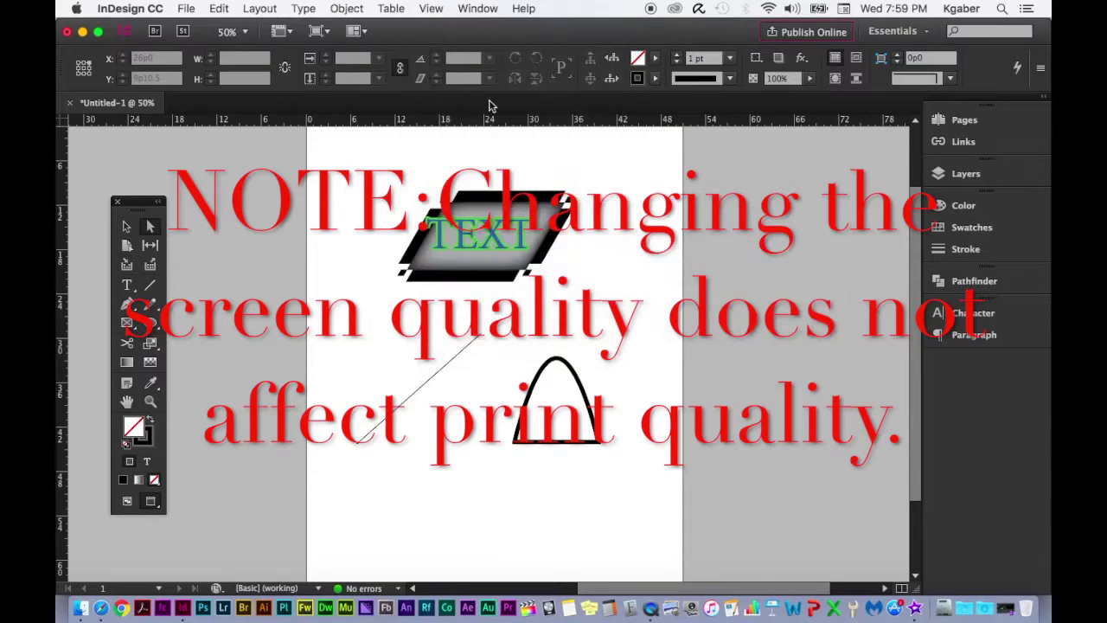
pyautogui.click(431, 8)
pyautogui.moveTo(512, 258)
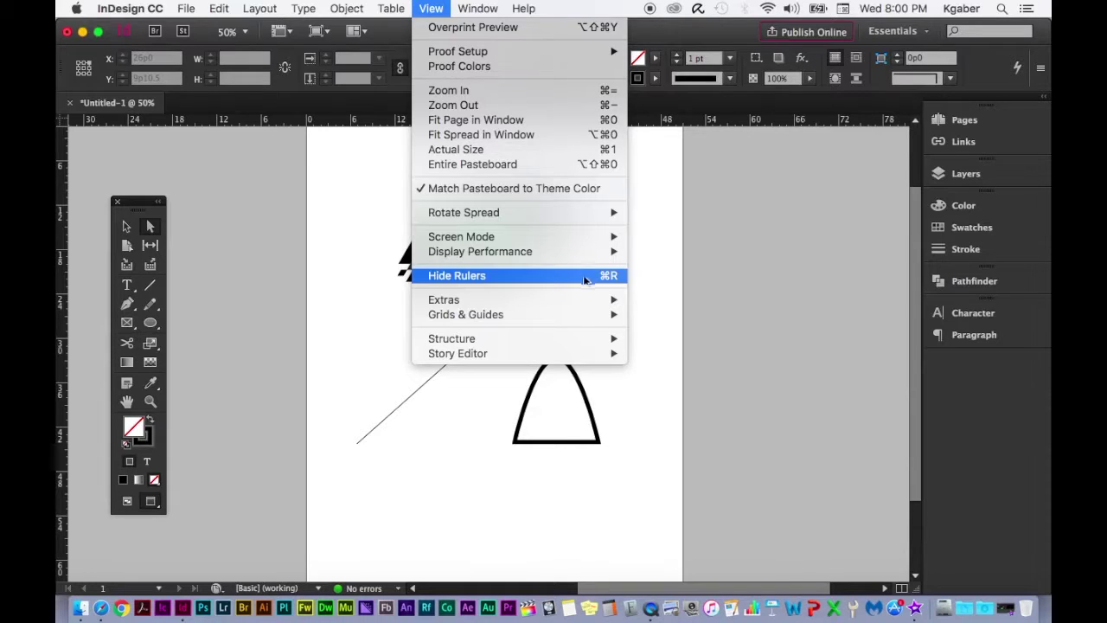
pyautogui.moveTo(577, 295)
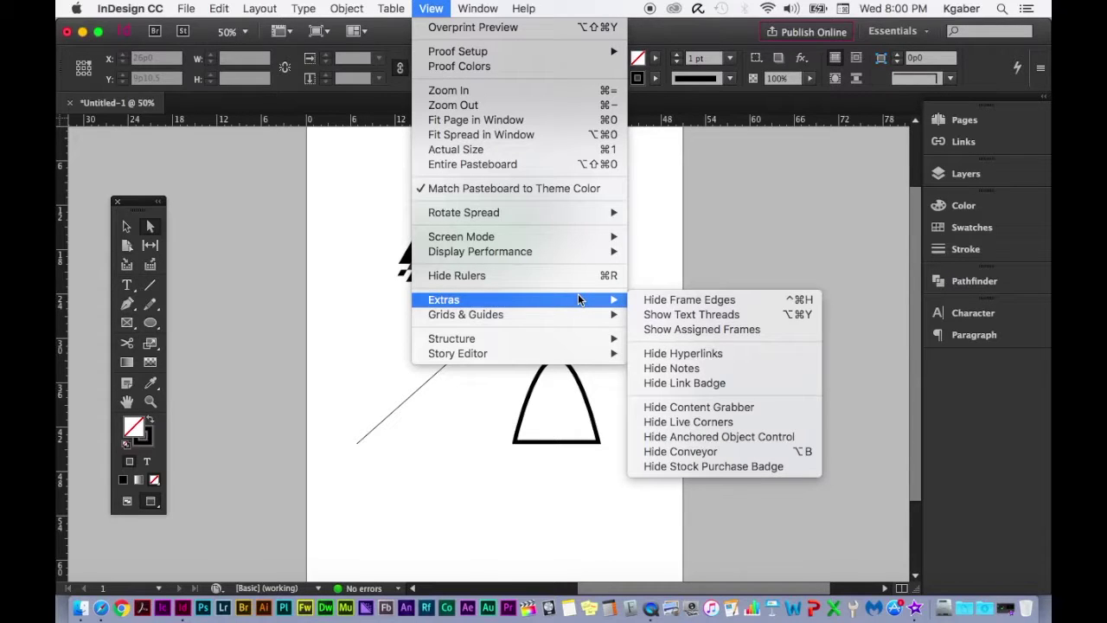
pyautogui.moveTo(578, 314)
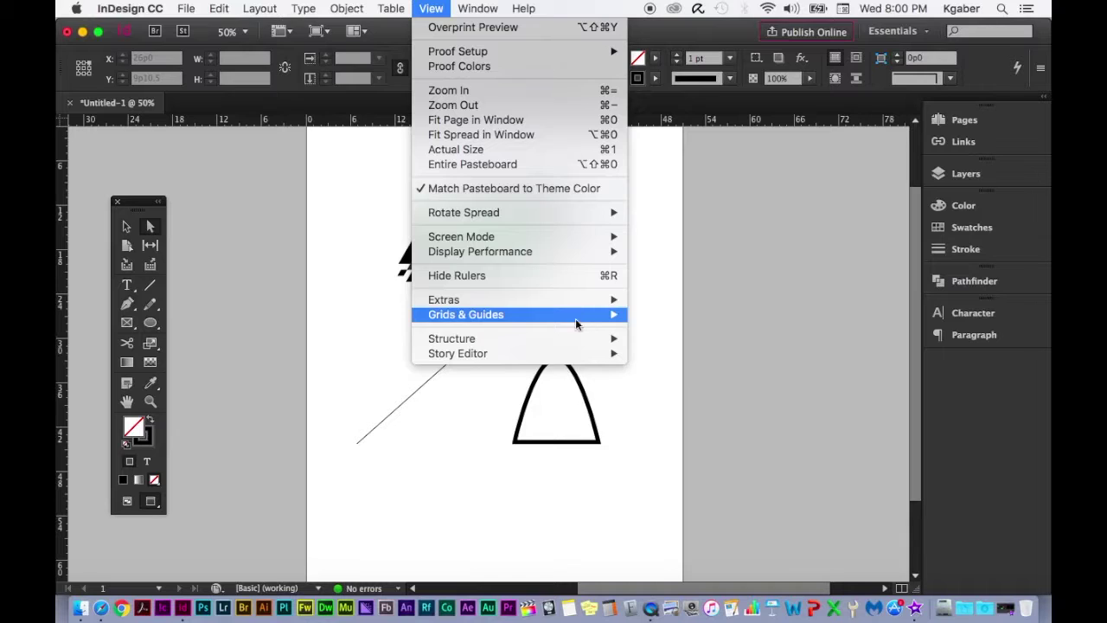
pyautogui.moveTo(567, 338)
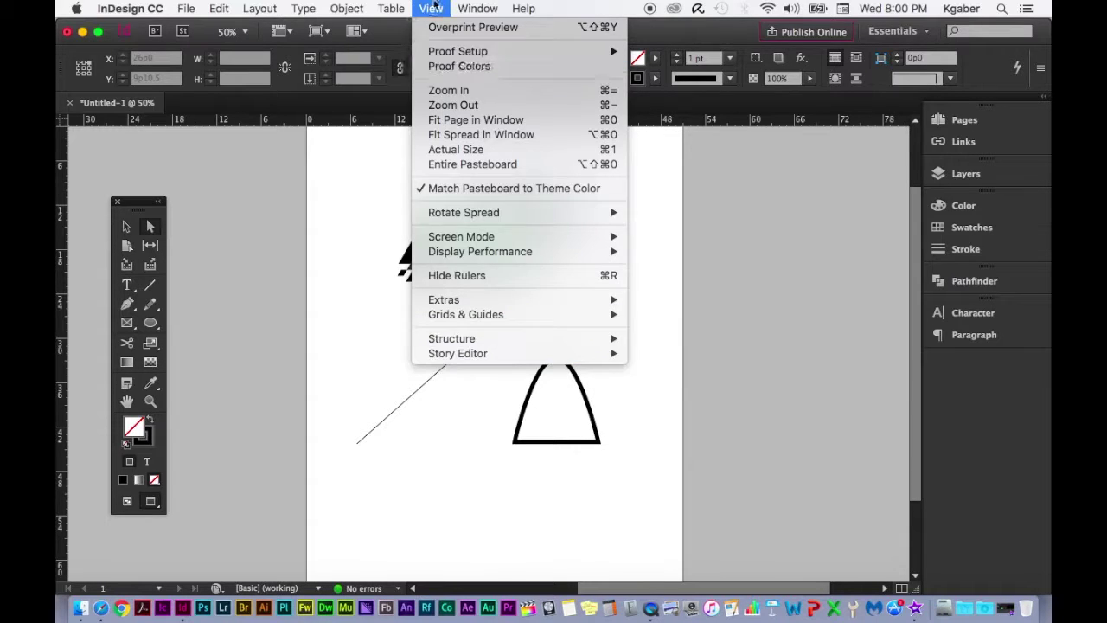
pyautogui.click(426, 9)
# Tile the document, then float it in its own window and move that window away from the application frame's edge
pyautogui.click(463, 4)
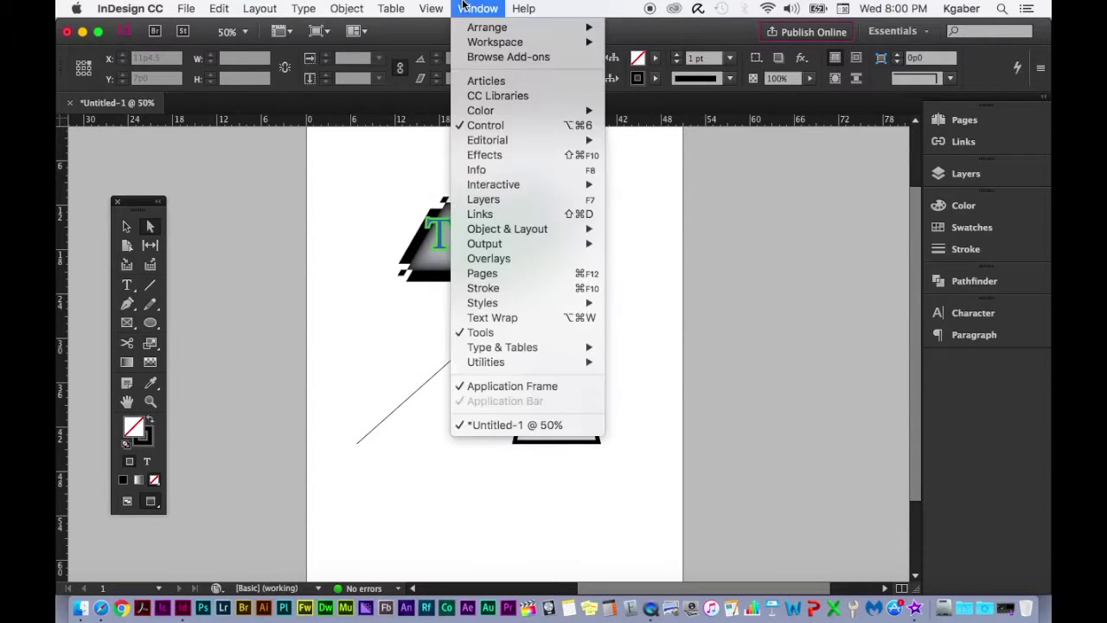
pyautogui.moveTo(519, 33)
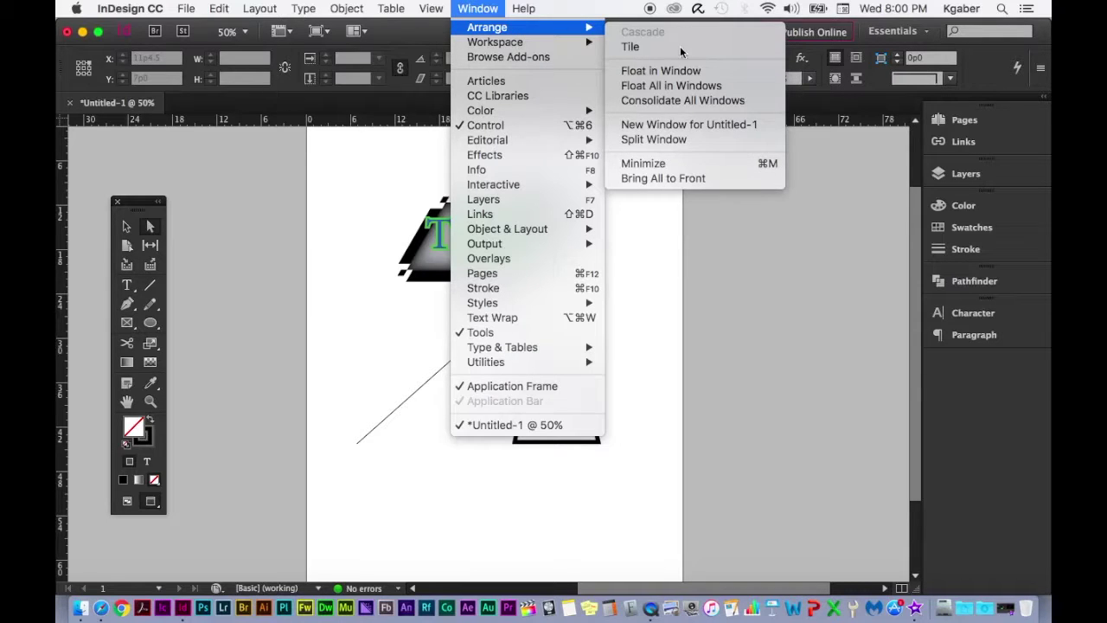
pyautogui.click(629, 47)
pyautogui.click(479, 7)
pyautogui.moveTo(539, 34)
pyautogui.click(663, 71)
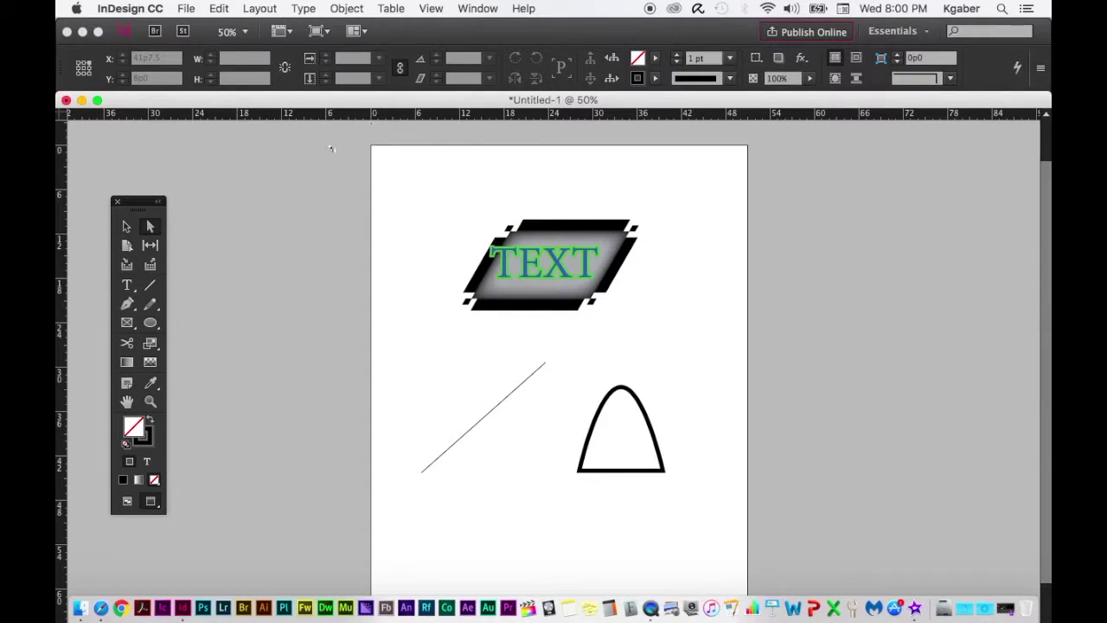
pyautogui.moveTo(301, 105); pyautogui.dragTo(376, 194)
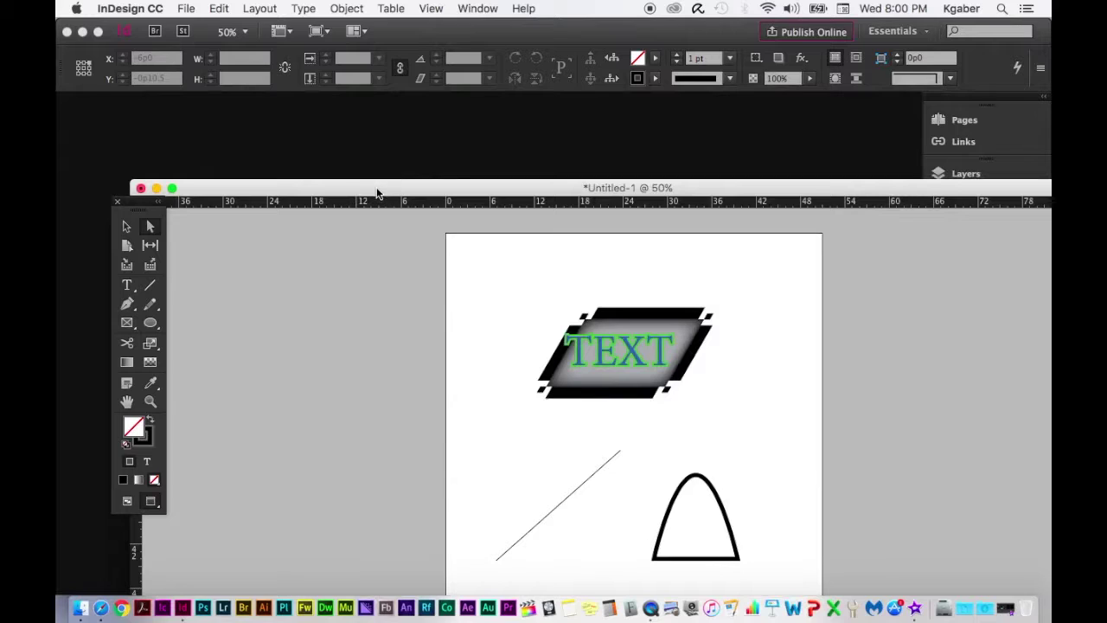
# Maximize the floating document window, restore its size and dock it back into the application frame
pyautogui.click(172, 188)
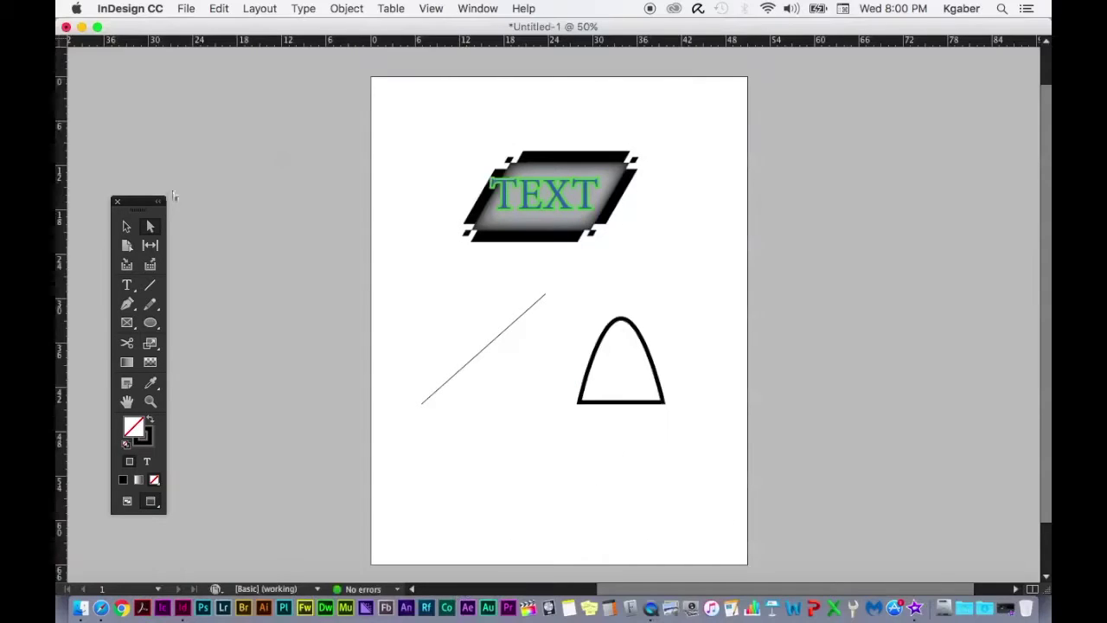
pyautogui.click(97, 28)
pyautogui.moveTo(246, 183); pyautogui.dragTo(134, 101)
# Examine the available workspace presets and the list of panels that can be shown, including the color panels
pyautogui.click(479, 8)
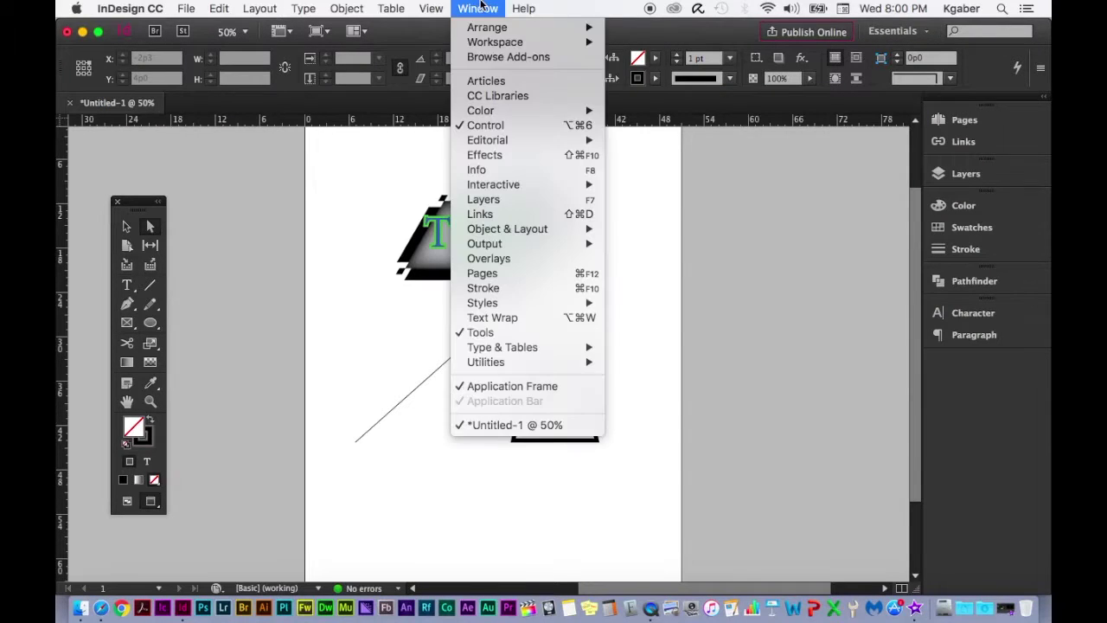
pyautogui.moveTo(530, 44)
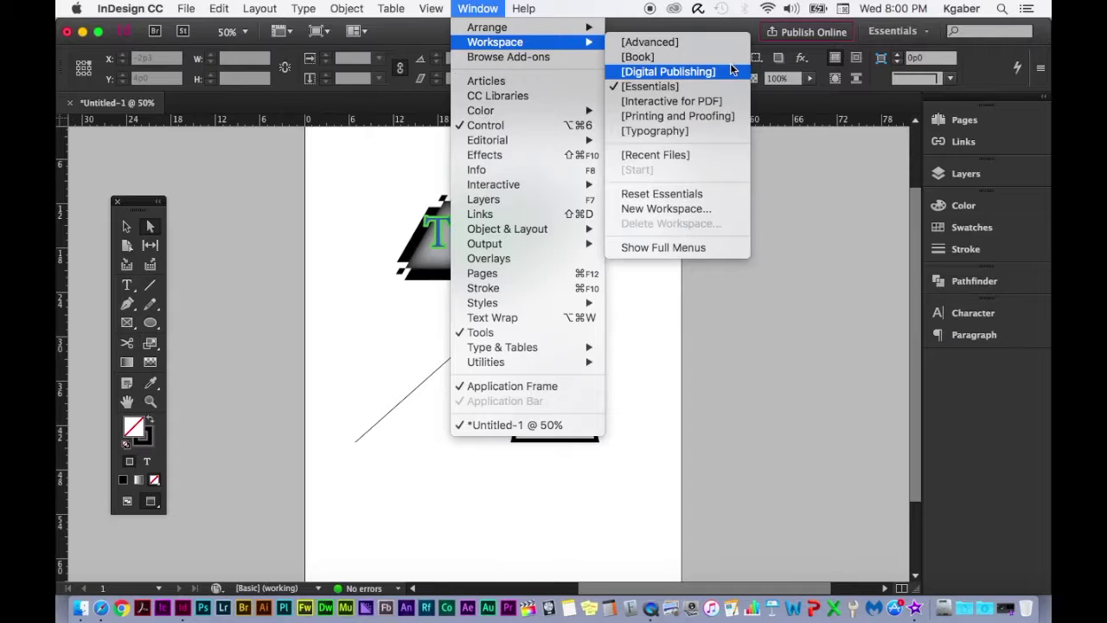
pyautogui.click(657, 76)
pyautogui.click(481, 8)
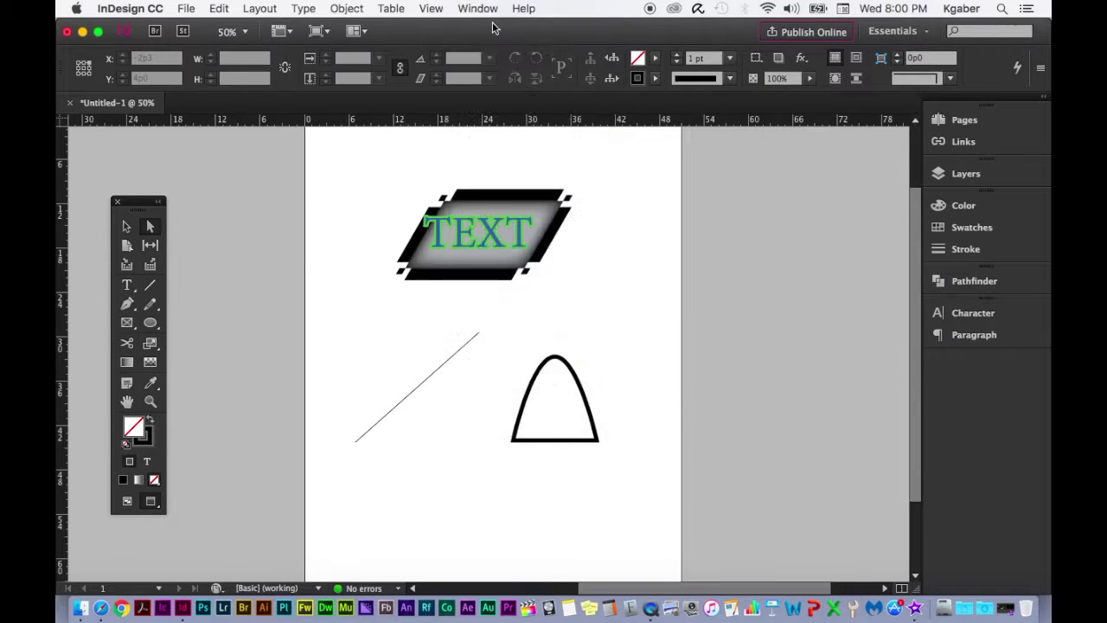
pyautogui.click(477, 7)
pyautogui.moveTo(562, 39)
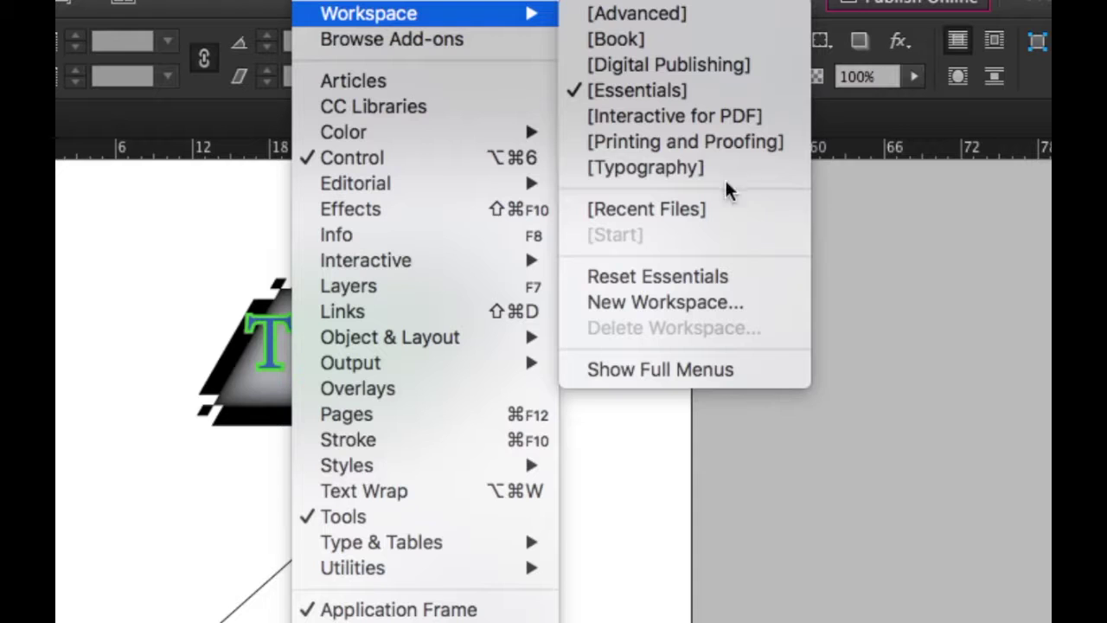
pyautogui.click(744, 280)
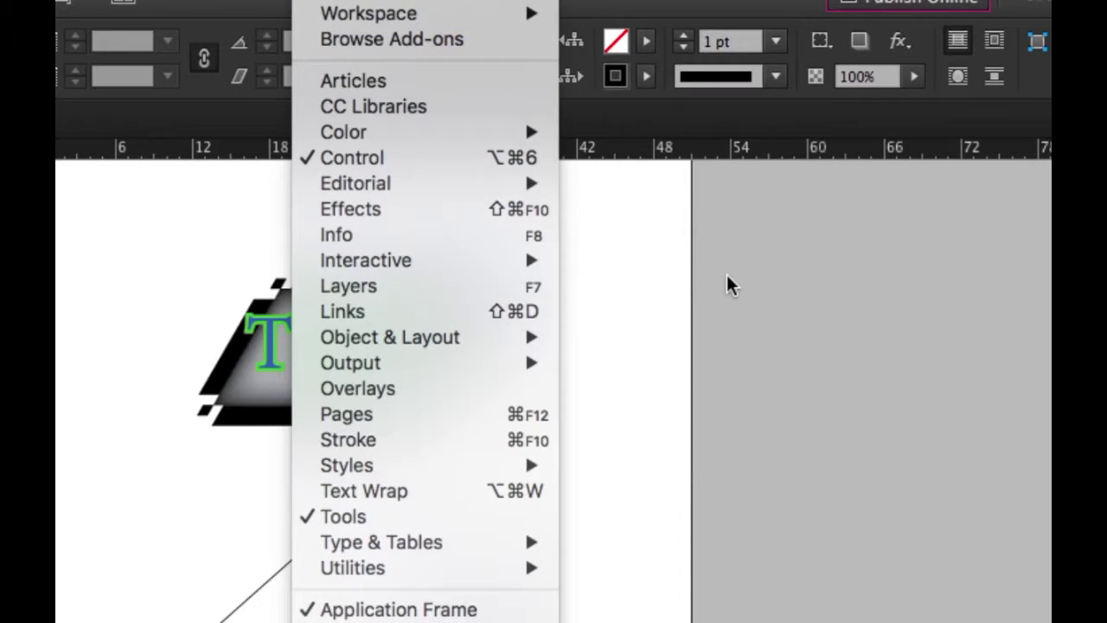
pyautogui.moveTo(519, 14)
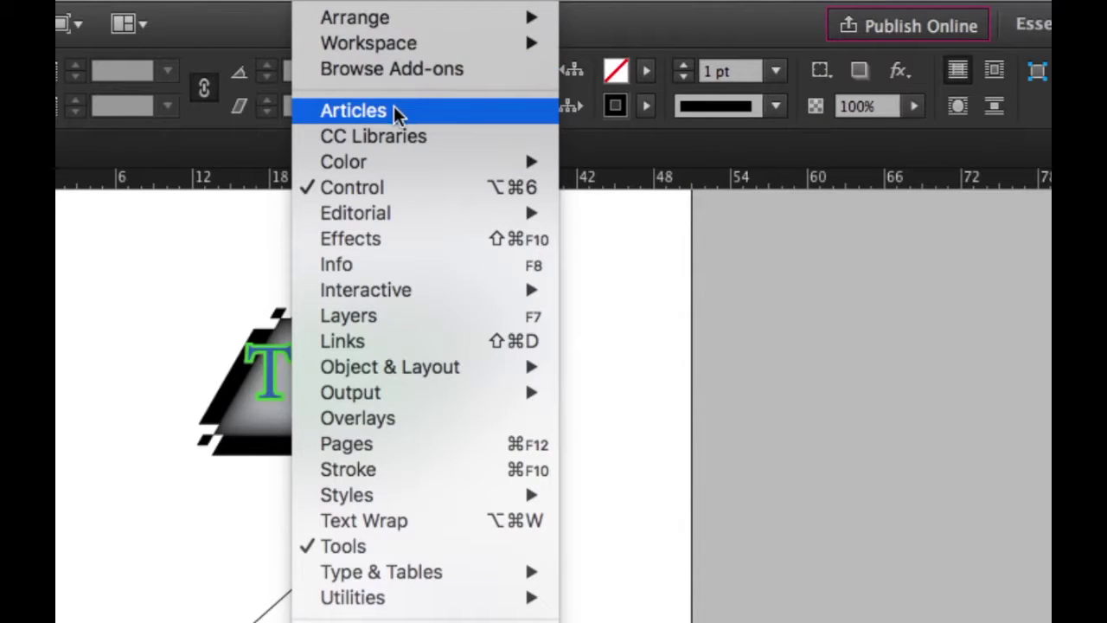
pyautogui.moveTo(400, 159)
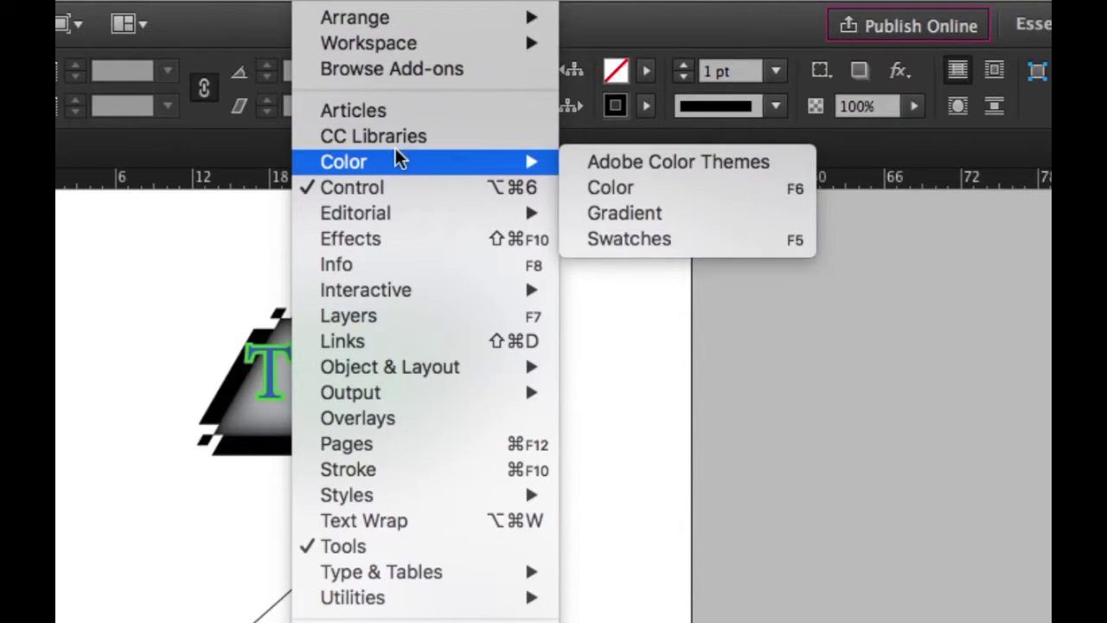
pyautogui.moveTo(412, 396)
# Show the Color panel and pull it out of the dock as a floating panel beside the page
pyautogui.click(594, 185)
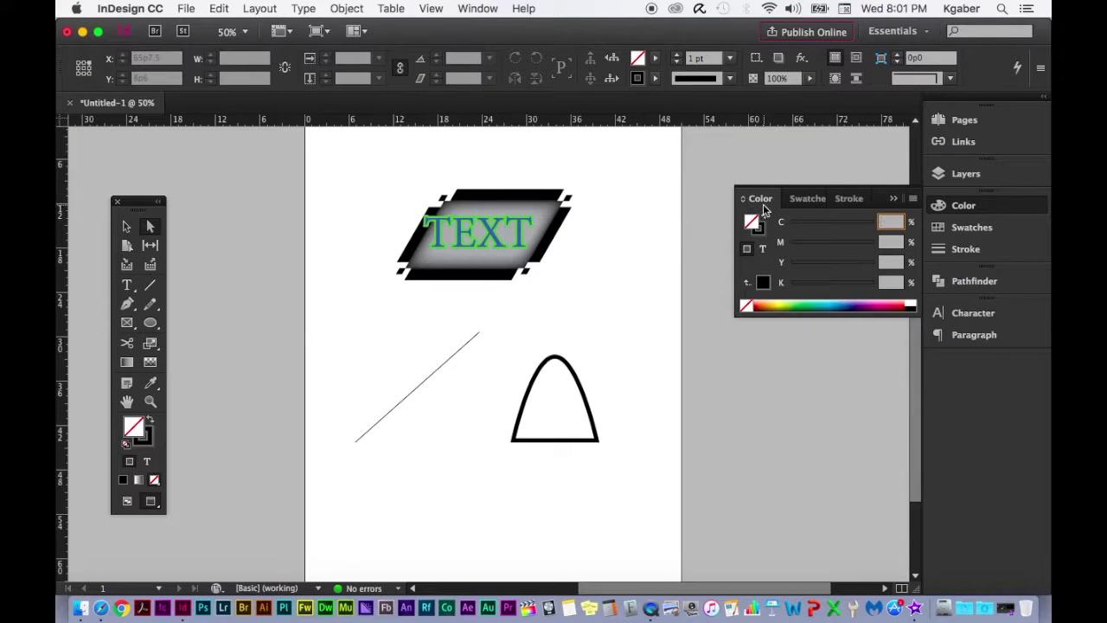
pyautogui.moveTo(826, 318); pyautogui.dragTo(737, 358)
pyautogui.moveTo(709, 222); pyautogui.dragTo(706, 222)
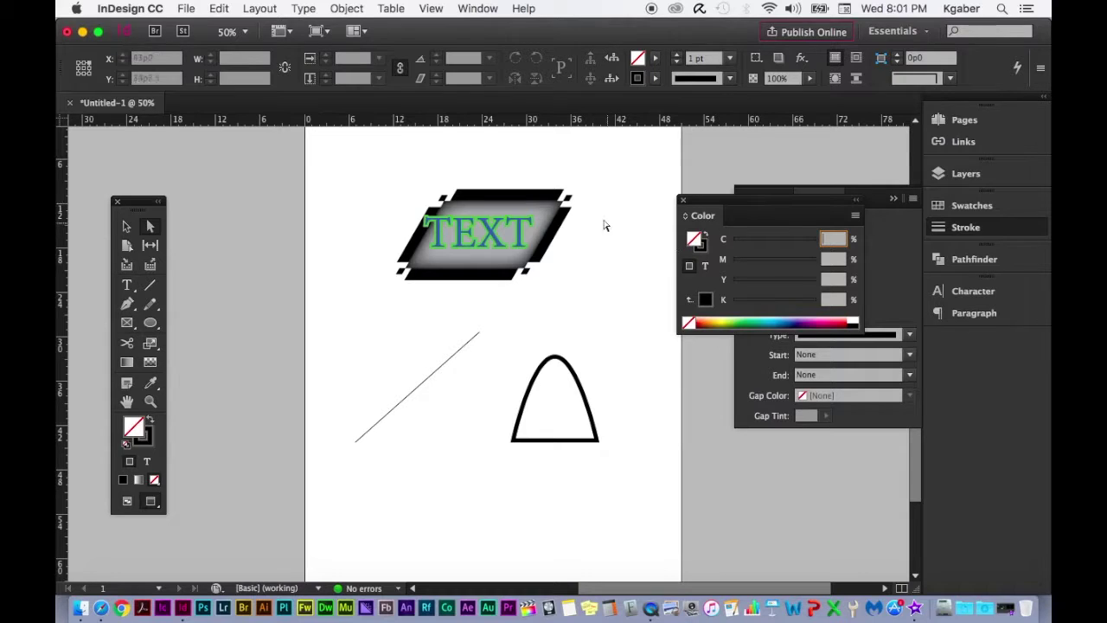
# Show the Layers panel, float it, and arrange it beneath the floating Color panel over the pasteboard
pyautogui.click(475, 8)
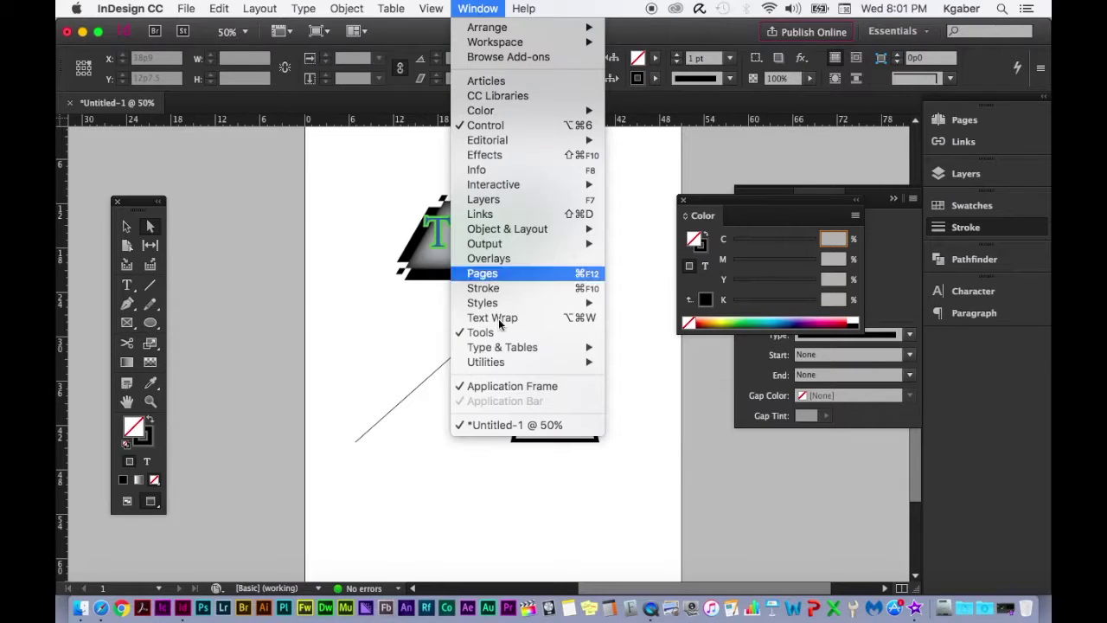
pyautogui.click(517, 200)
pyautogui.moveTo(756, 168); pyautogui.dragTo(235, 350)
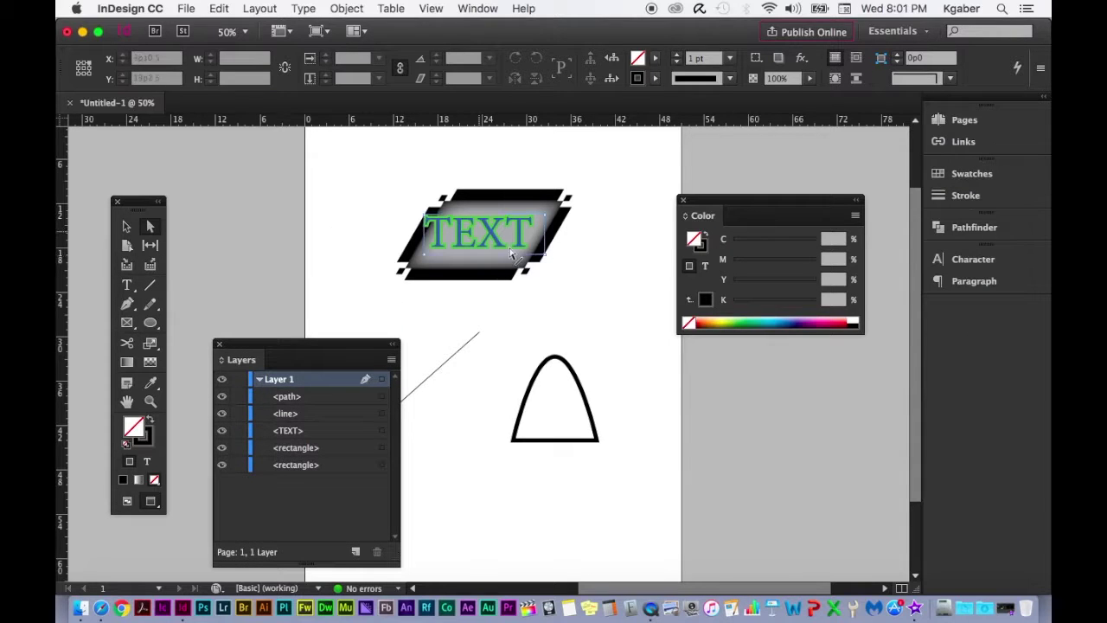
pyautogui.moveTo(785, 200); pyautogui.dragTo(793, 157)
pyautogui.moveTo(295, 344); pyautogui.dragTo(762, 346)
# Float the Character and Paragraph panels and combine them into one tabbed group, separate from the Layers panel
pyautogui.moveTo(978, 259); pyautogui.dragTo(395, 320)
pyautogui.moveTo(990, 285); pyautogui.dragTo(427, 402)
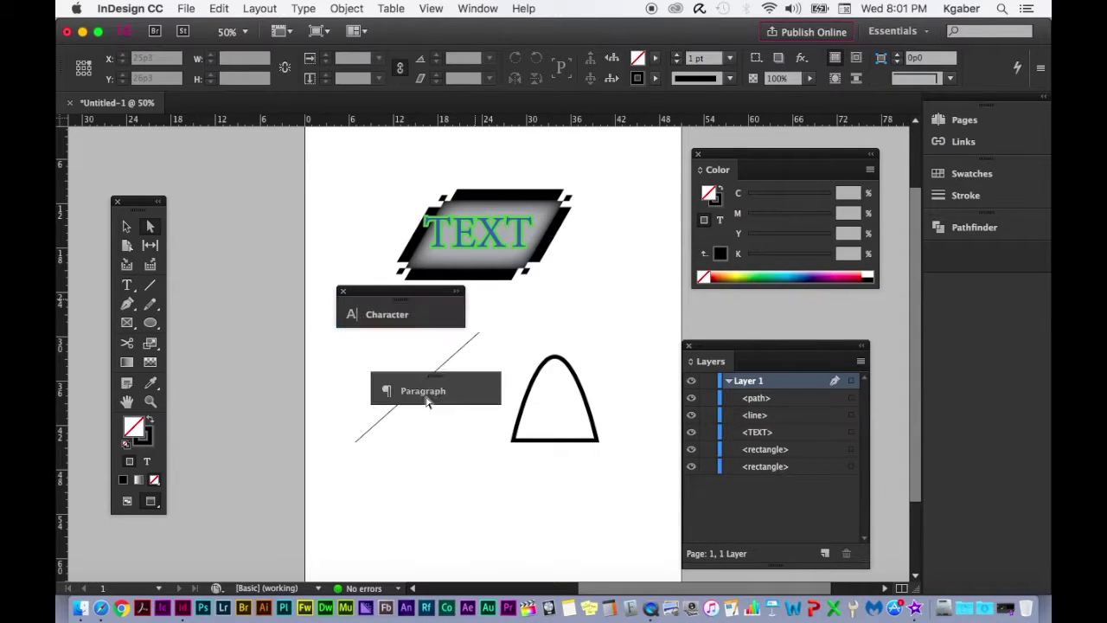
pyautogui.click(425, 392)
pyautogui.moveTo(549, 376); pyautogui.dragTo(820, 350)
pyautogui.click(433, 314)
pyautogui.click(606, 324)
pyautogui.click(776, 361)
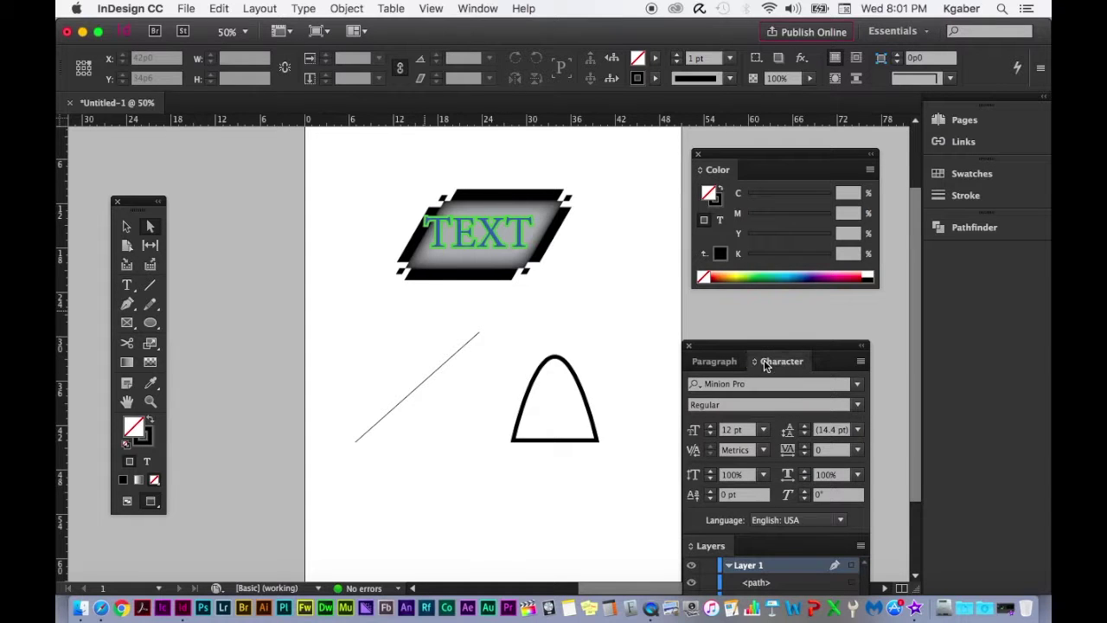
pyautogui.moveTo(705, 557); pyautogui.dragTo(320, 397)
pyautogui.moveTo(723, 349); pyautogui.dragTo(712, 328)
# Add the Swatches and Stroke panels as tabs in the floating Color panel group
pyautogui.click(481, 9)
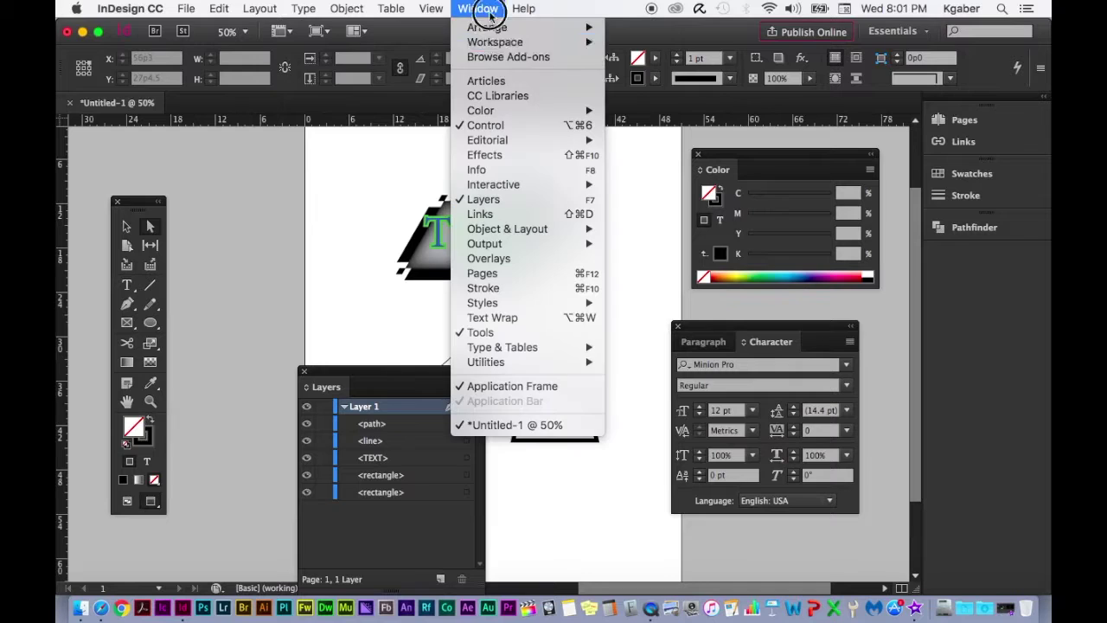
pyautogui.moveTo(506, 232)
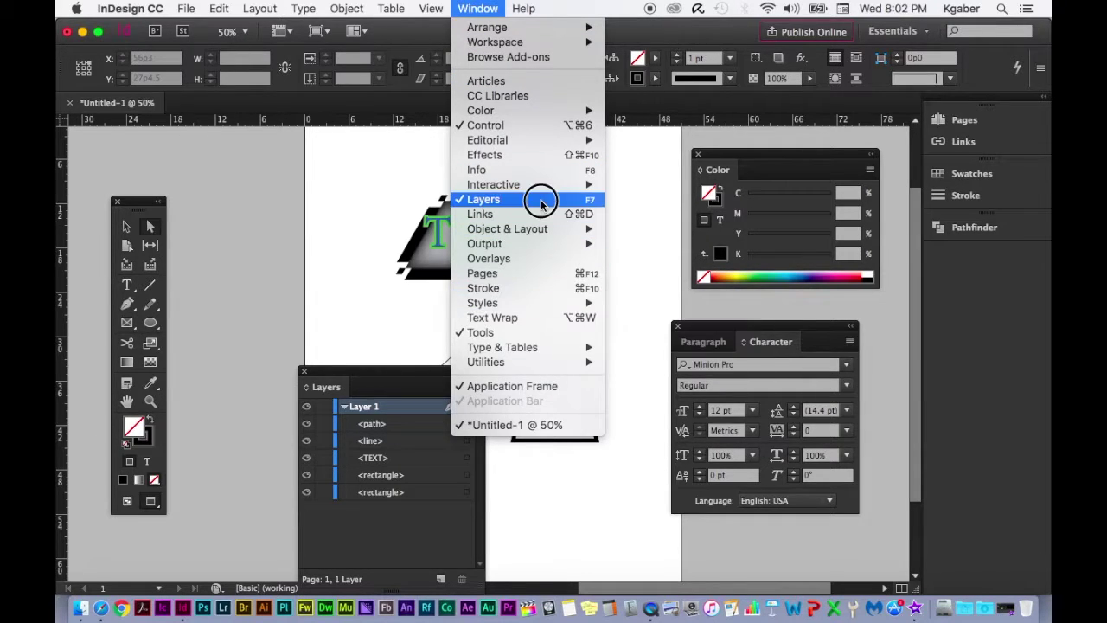
pyautogui.moveTo(545, 113)
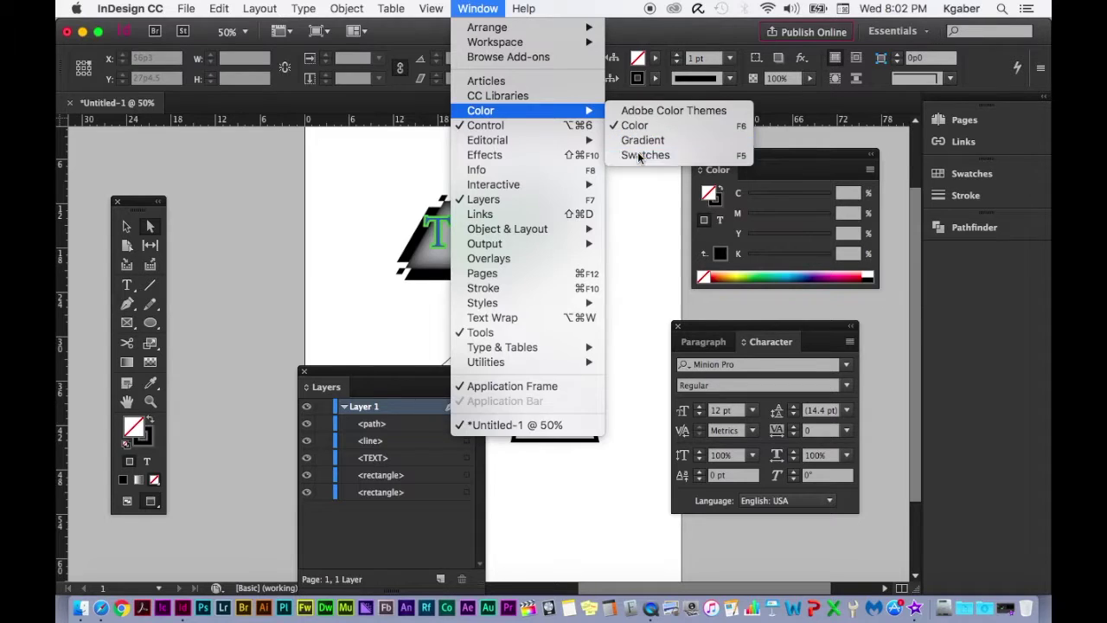
pyautogui.click(638, 153)
pyautogui.moveTo(760, 167)
pyautogui.mouseDown()
pyautogui.moveTo(828, 177)
pyautogui.moveTo(791, 163)
pyautogui.moveTo(649, 187)
pyautogui.moveTo(569, 168)
pyautogui.moveTo(806, 173)
pyautogui.mouseUp()
pyautogui.click(951, 173)
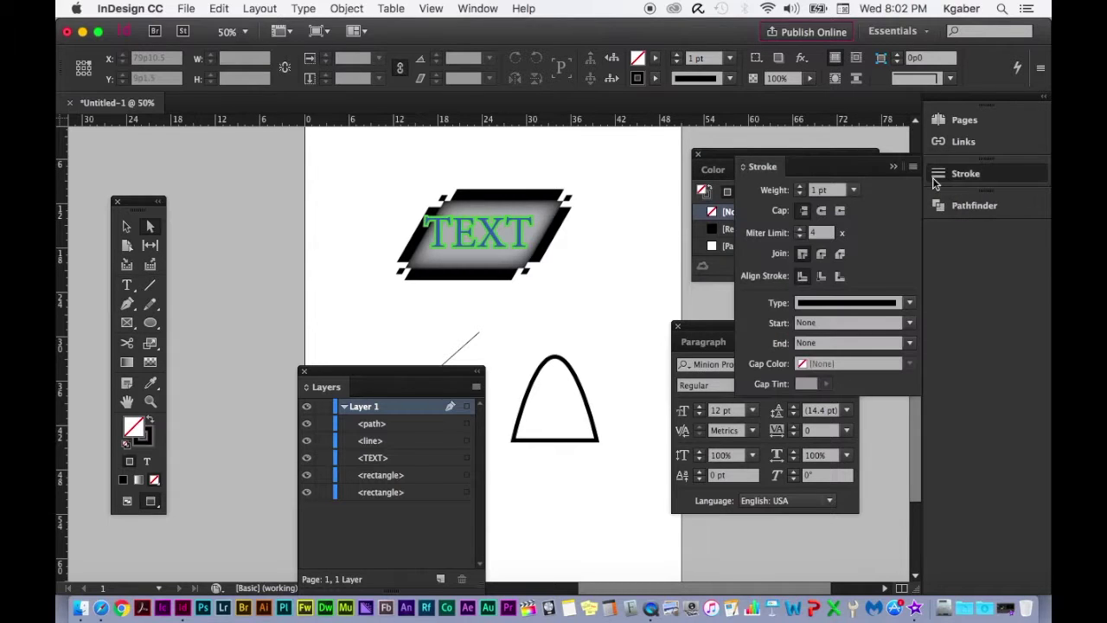
pyautogui.moveTo(758, 166)
pyautogui.mouseDown()
pyautogui.moveTo(563, 235)
pyautogui.moveTo(855, 168)
pyautogui.moveTo(822, 169)
pyautogui.moveTo(758, 115)
pyautogui.mouseUp()
pyautogui.doubleClick(763, 161)
# Arrange the Paragraph and Character group below the Stroke panel and move the Layers panel next to the Tools panel
pyautogui.click(688, 329)
pyautogui.click(687, 502)
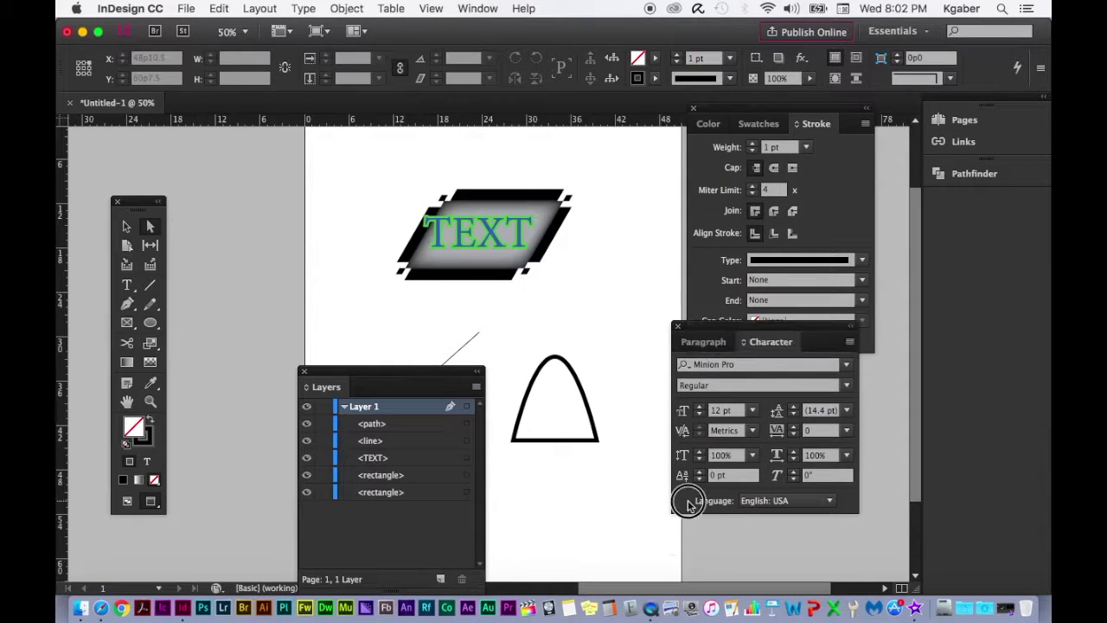
pyautogui.moveTo(729, 327)
pyautogui.mouseDown()
pyautogui.moveTo(747, 408)
pyautogui.moveTo(762, 384)
pyautogui.mouseUp()
pyautogui.moveTo(363, 370); pyautogui.dragTo(245, 331)
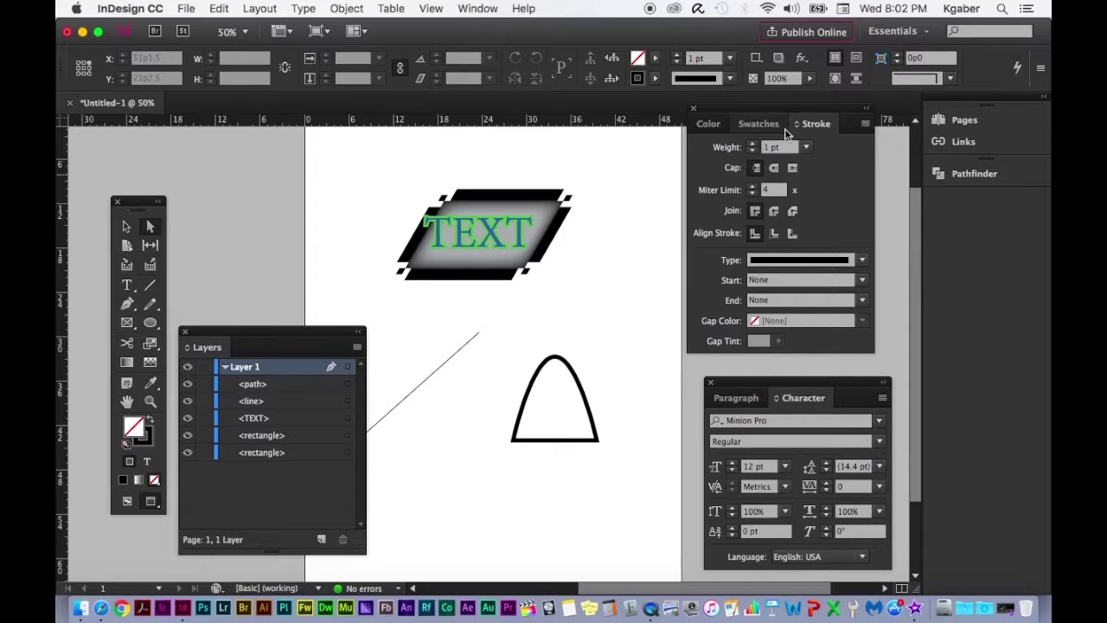
# Save the panel arrangement as a new personally named workspace, capturing panel locations and menu customization
pyautogui.click(474, 8)
pyautogui.moveTo(491, 42)
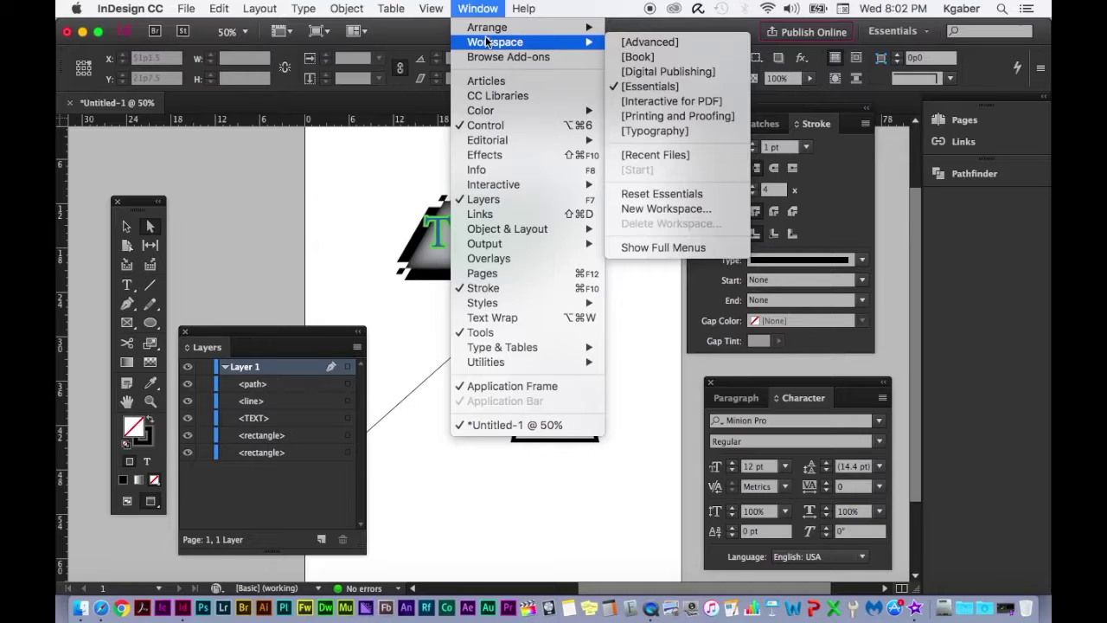
pyautogui.click(710, 209)
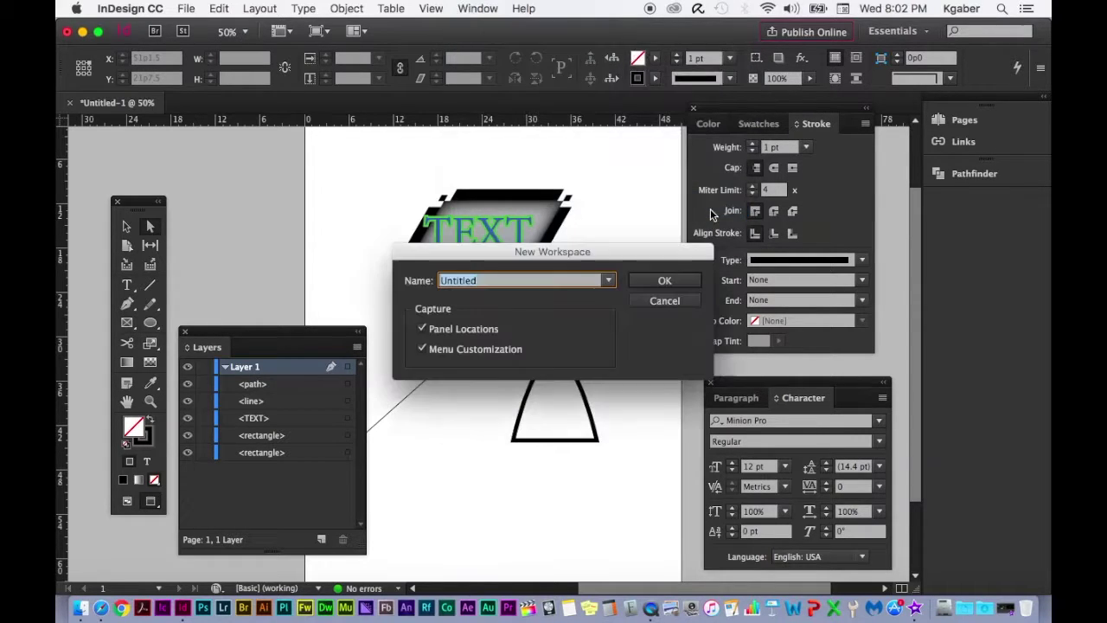
pyautogui.write("Michael's Workspace")
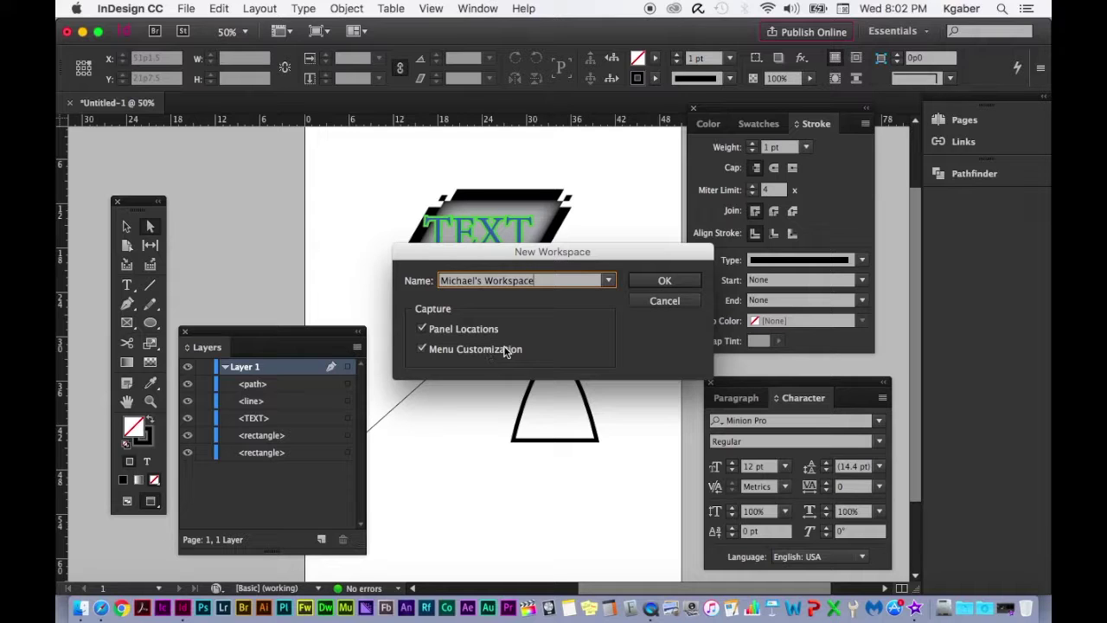
pyautogui.click(659, 282)
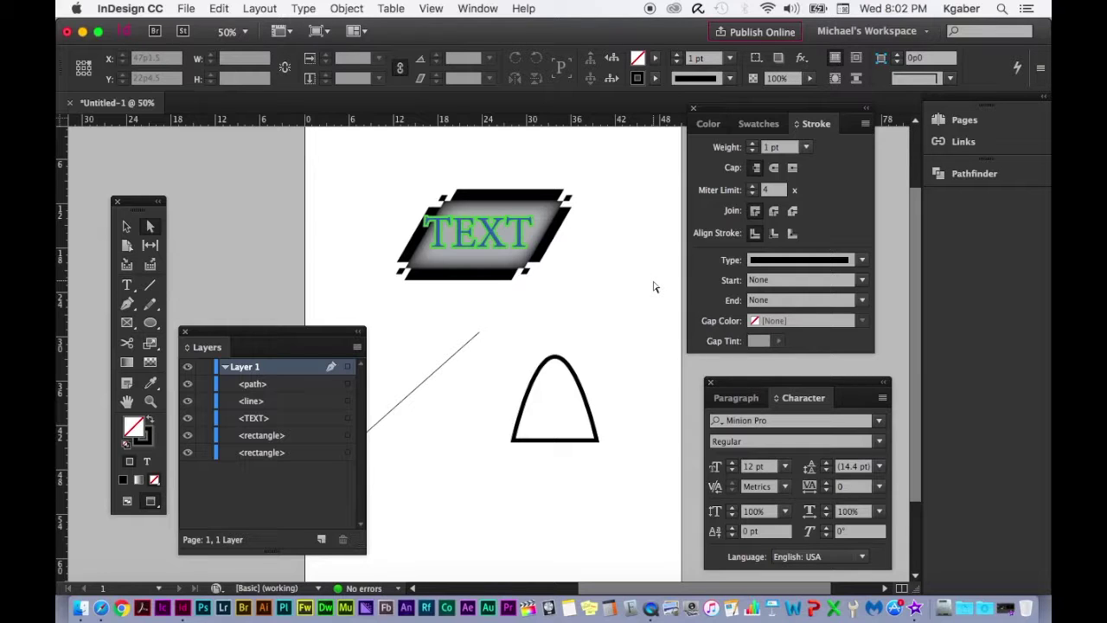
# Switch to the Essentials workspace and reset it to its default layout
pyautogui.click(878, 33)
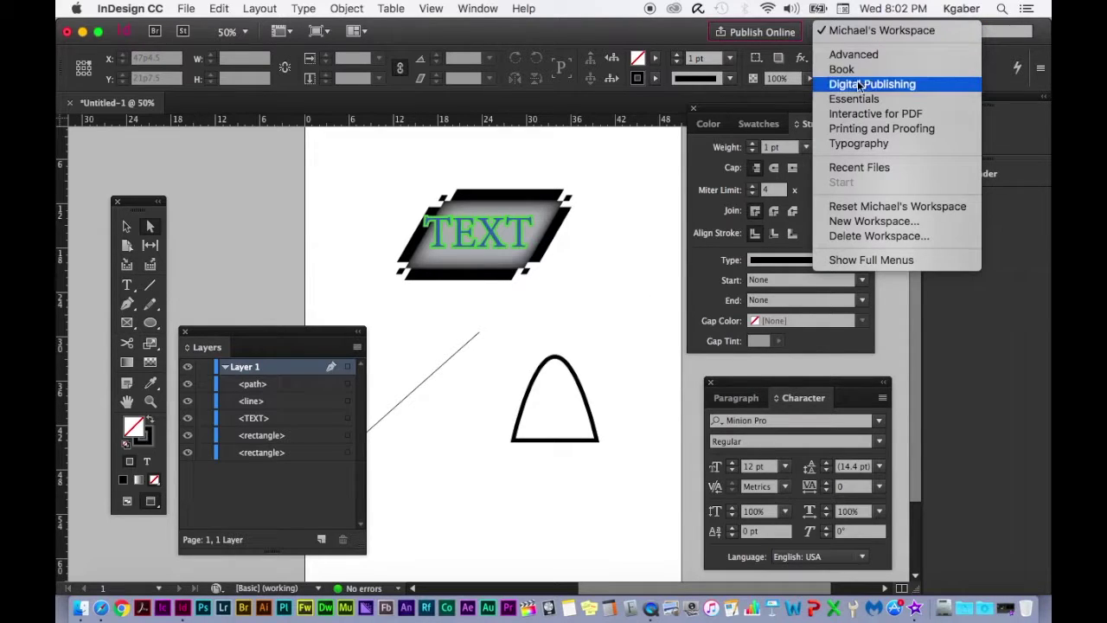
pyautogui.press('Escape')
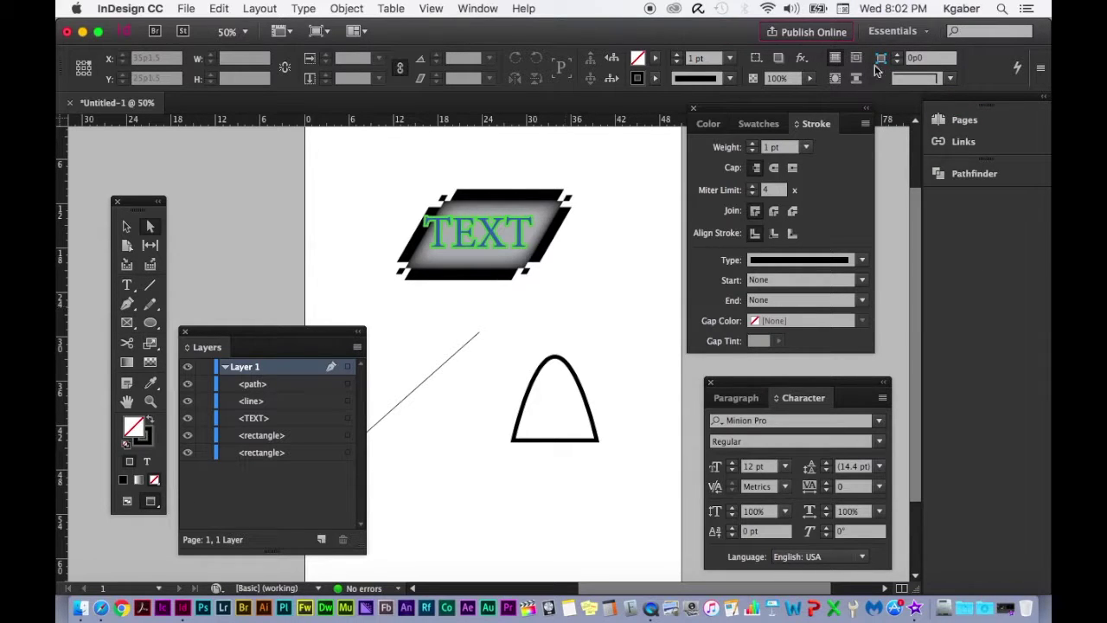
pyautogui.click(932, 27)
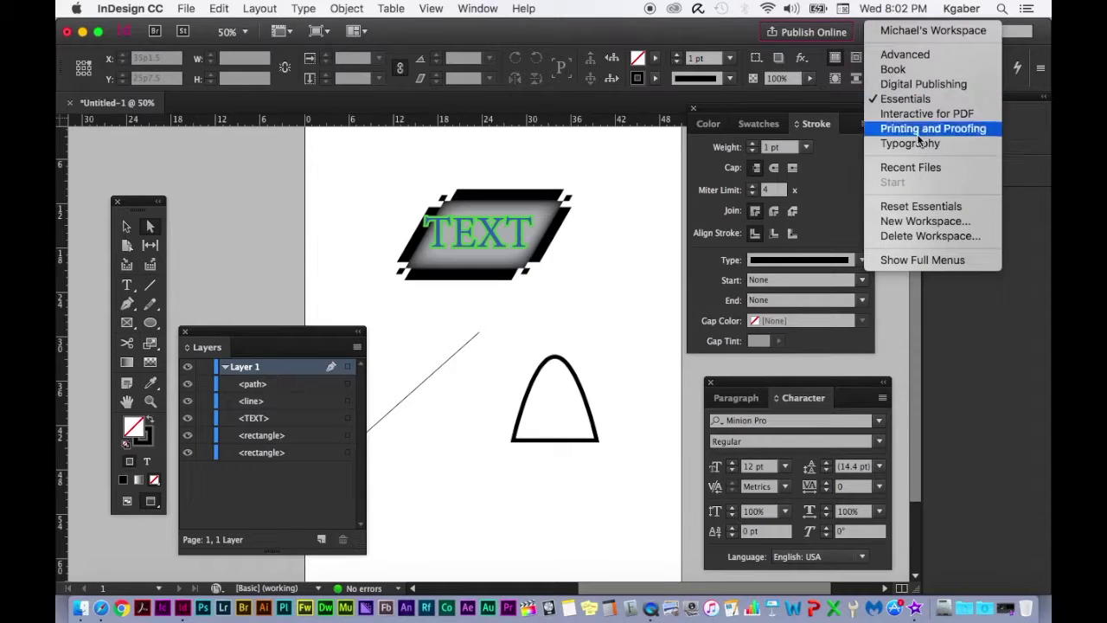
pyautogui.click(922, 206)
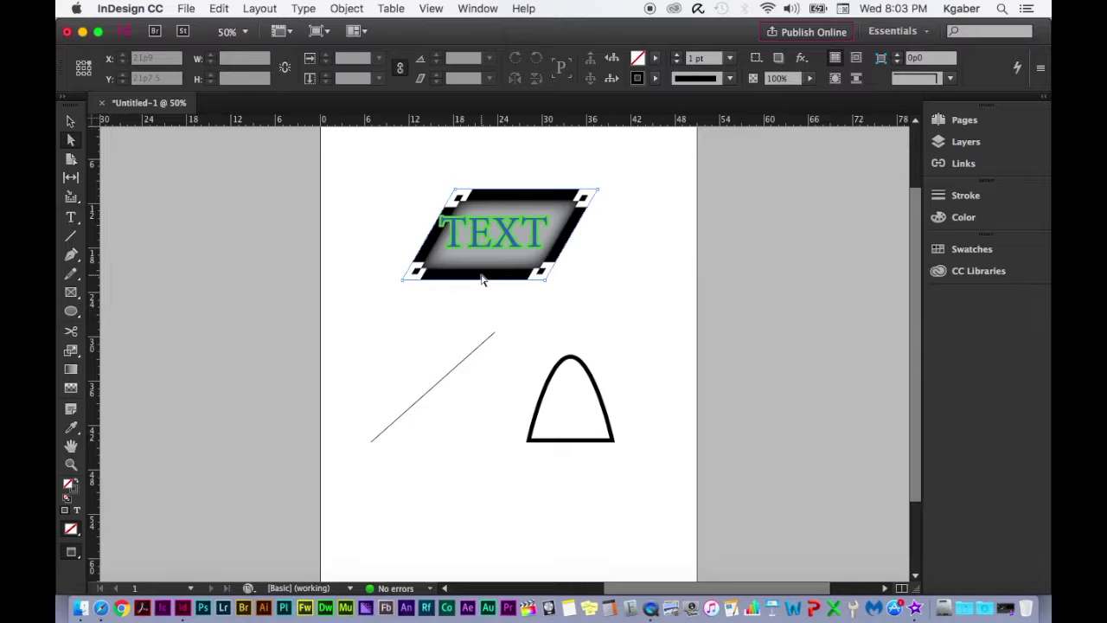
# Switch back to the saved custom workspace
pyautogui.click(891, 32)
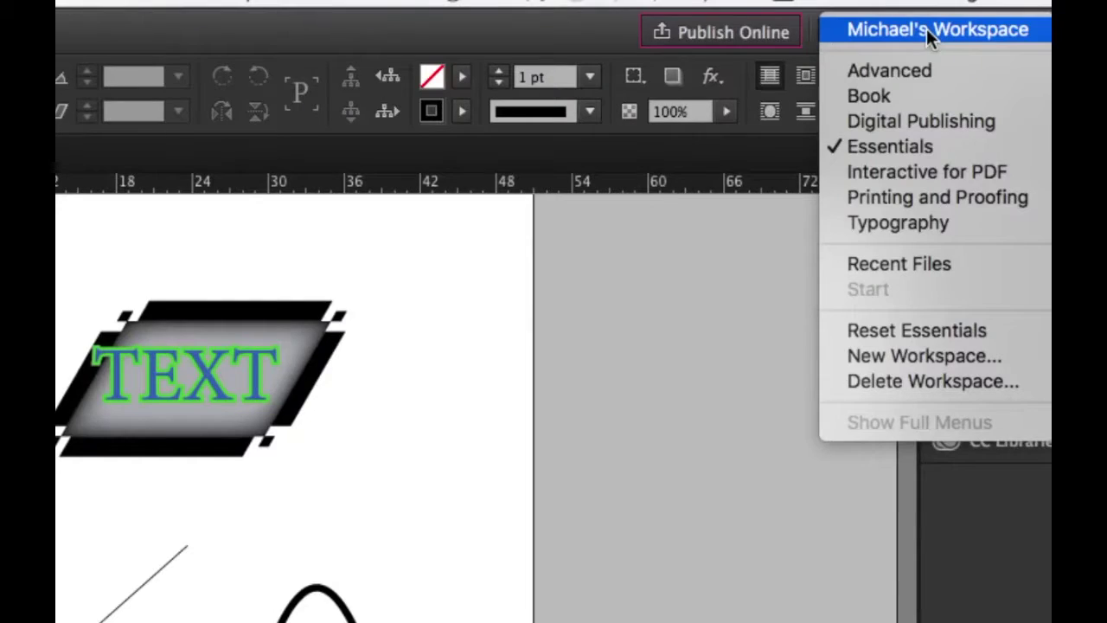
pyautogui.click(927, 28)
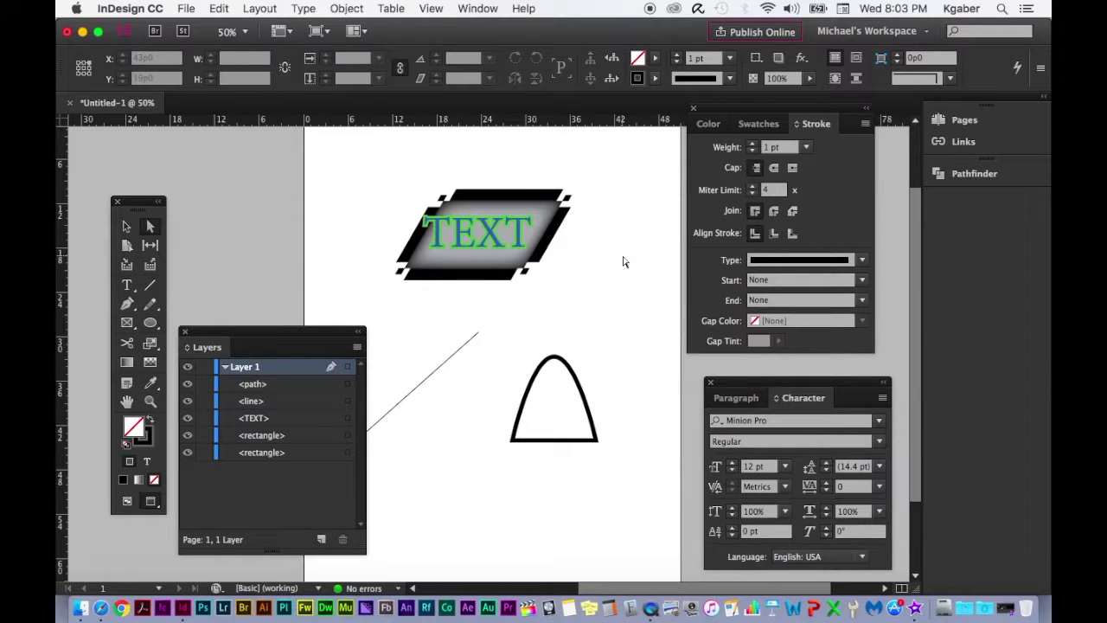
# Open the InDesign Help resource
pyautogui.click(477, 9)
pyautogui.click(482, 7)
pyautogui.click(482, 7)
pyautogui.moveTo(523, 6)
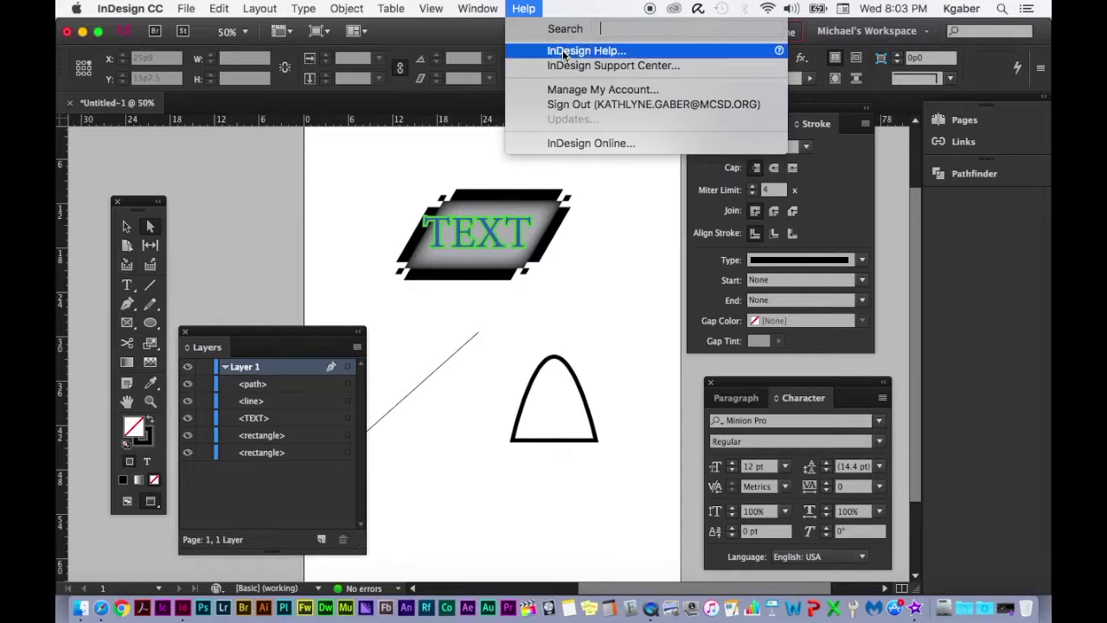
pyautogui.click(666, 55)
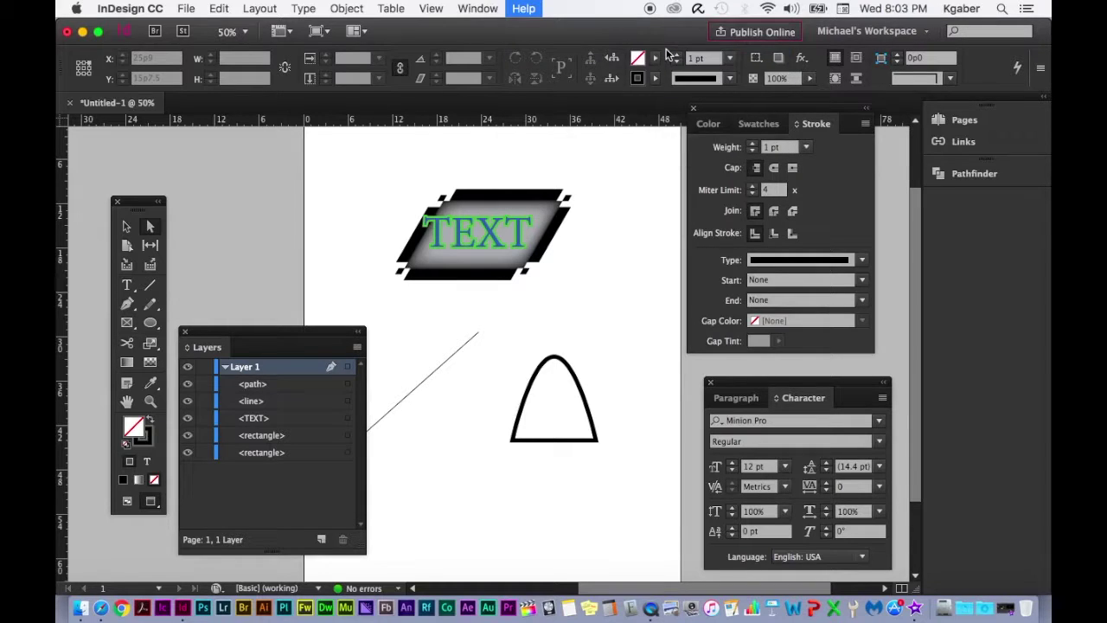